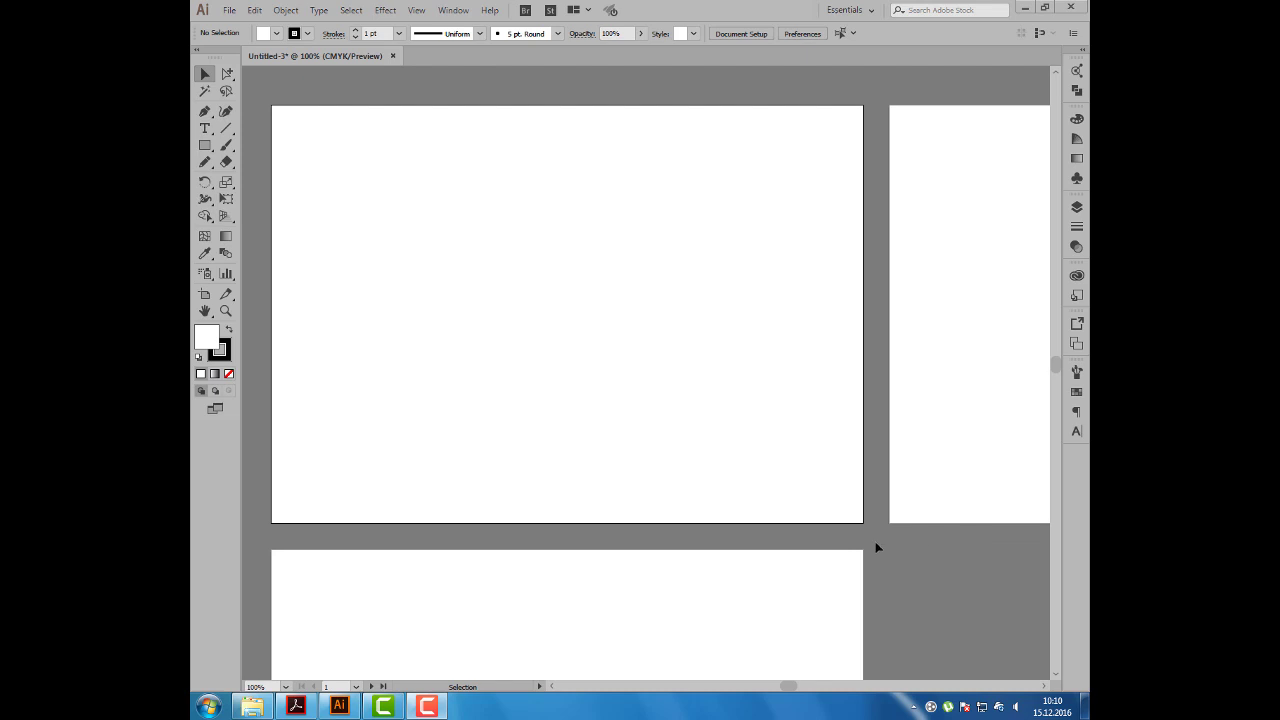
Check the Window > Pathfinder heading in the reference PDF.
click(296, 706)
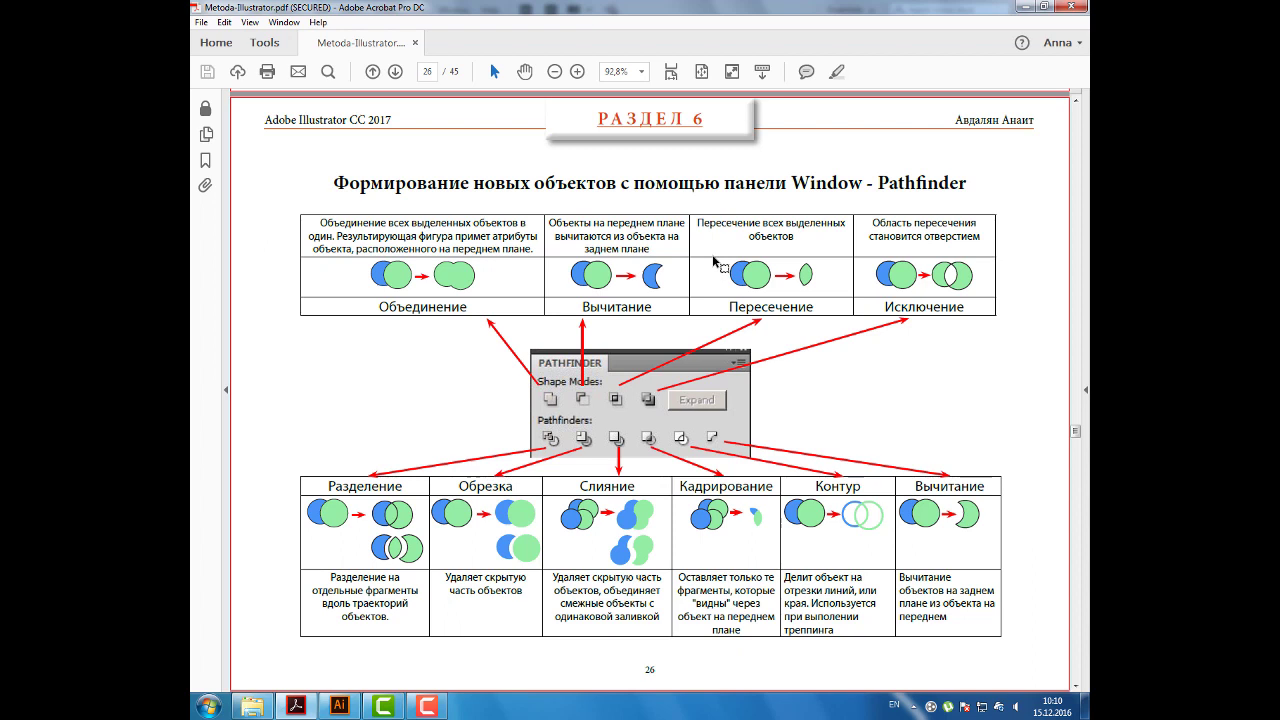
drag(772, 184, 972, 183)
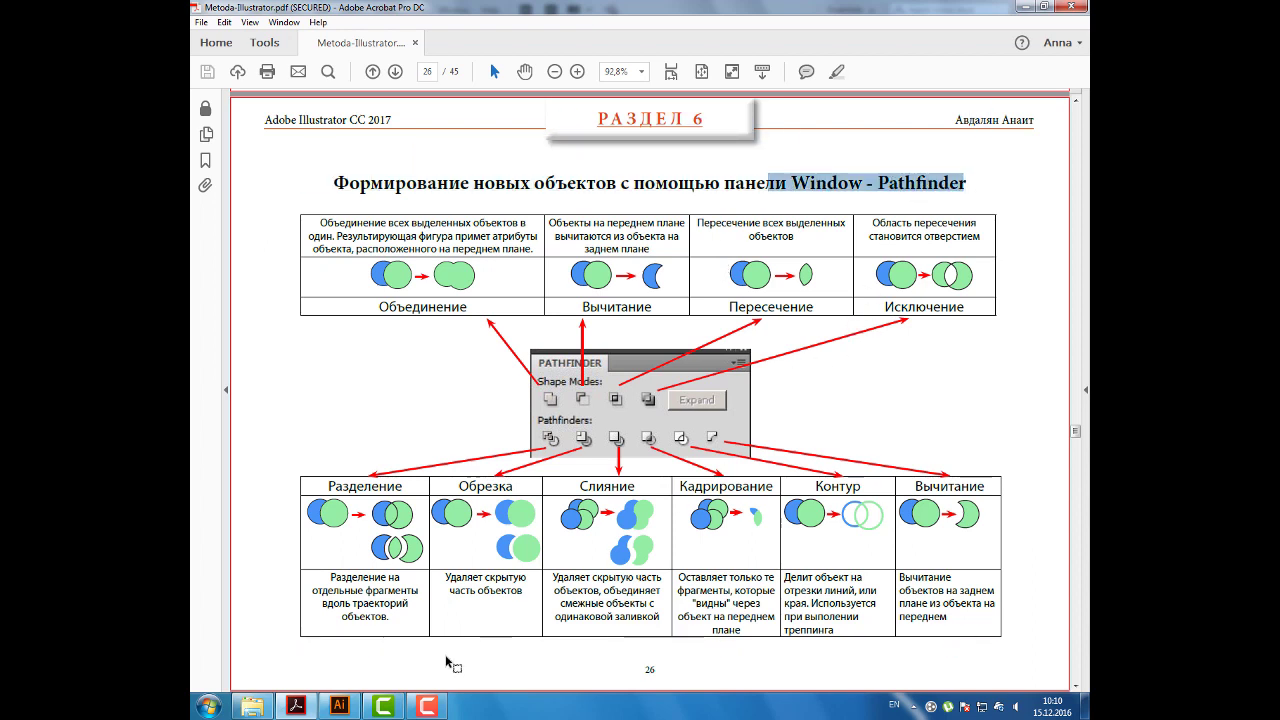
click(340, 706)
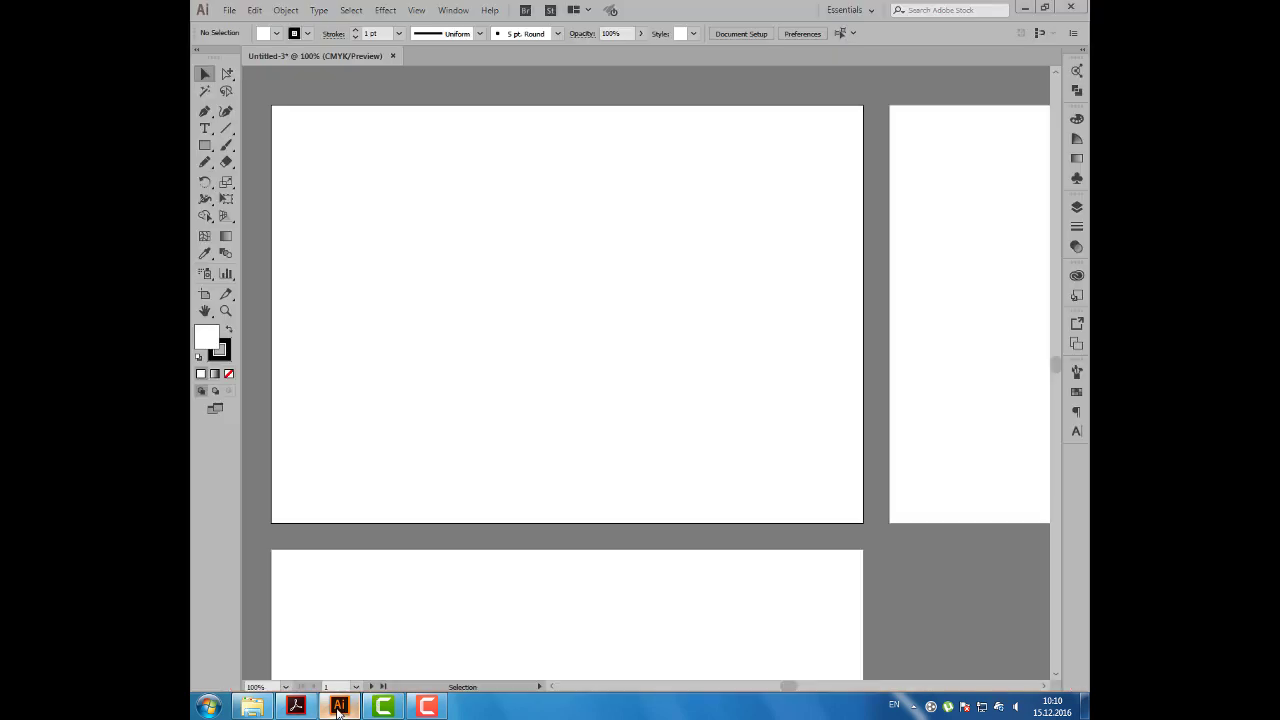
Open the Pathfinder panel and float it beside the artboard.
click(452, 11)
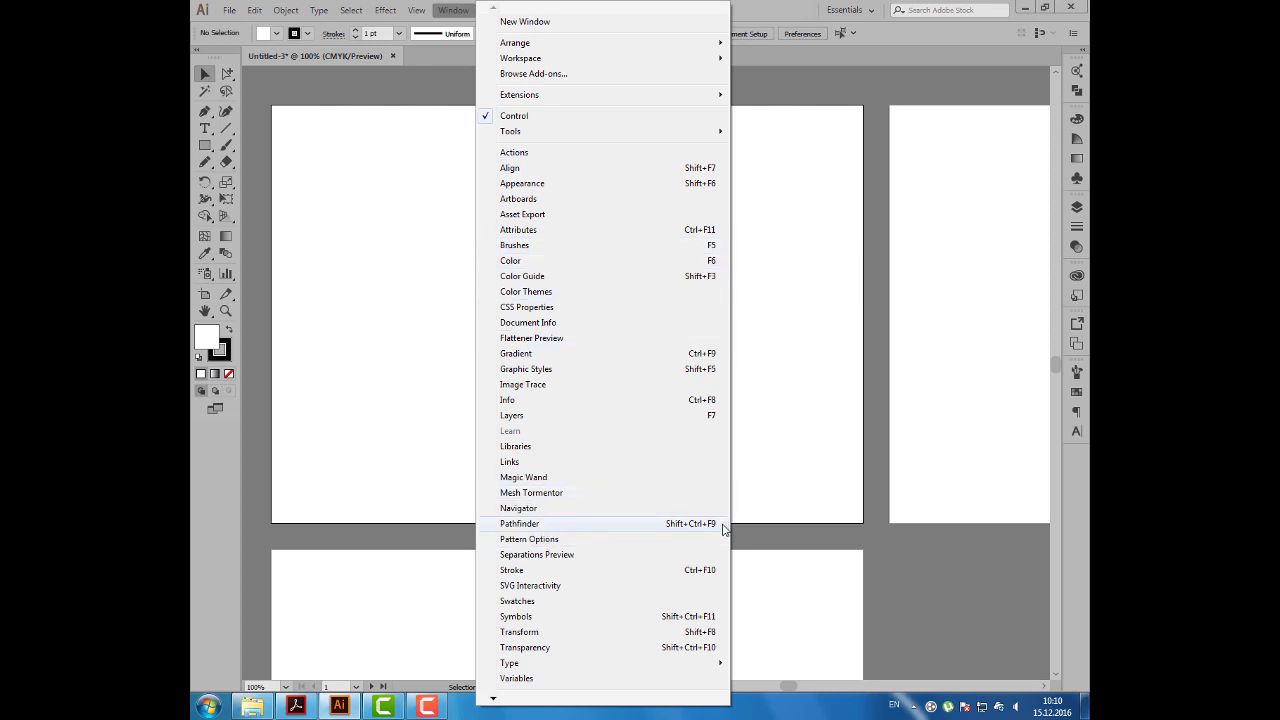
click(724, 524)
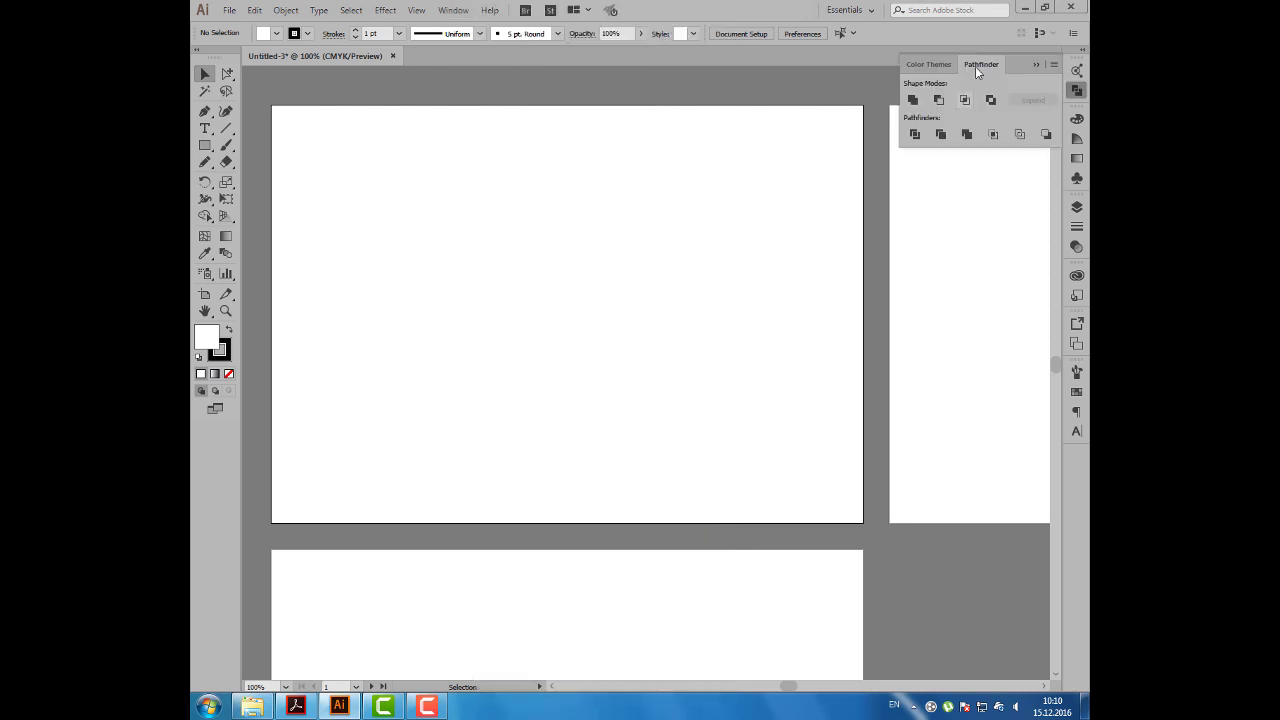
mouse_move(961, 64)
mouse_down()
mouse_move(790, 168)
mouse_move(837, 144)
mouse_move(808, 135)
mouse_up()
click(1036, 64)
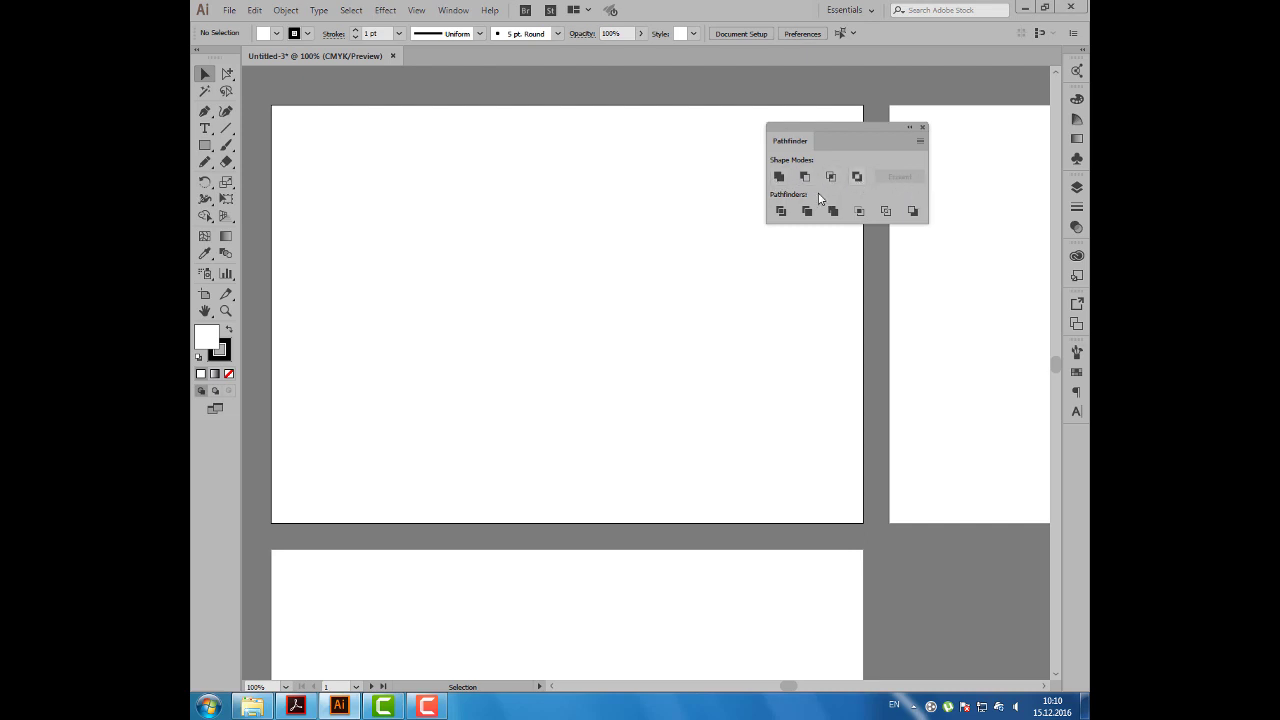
drag(788, 144, 811, 145)
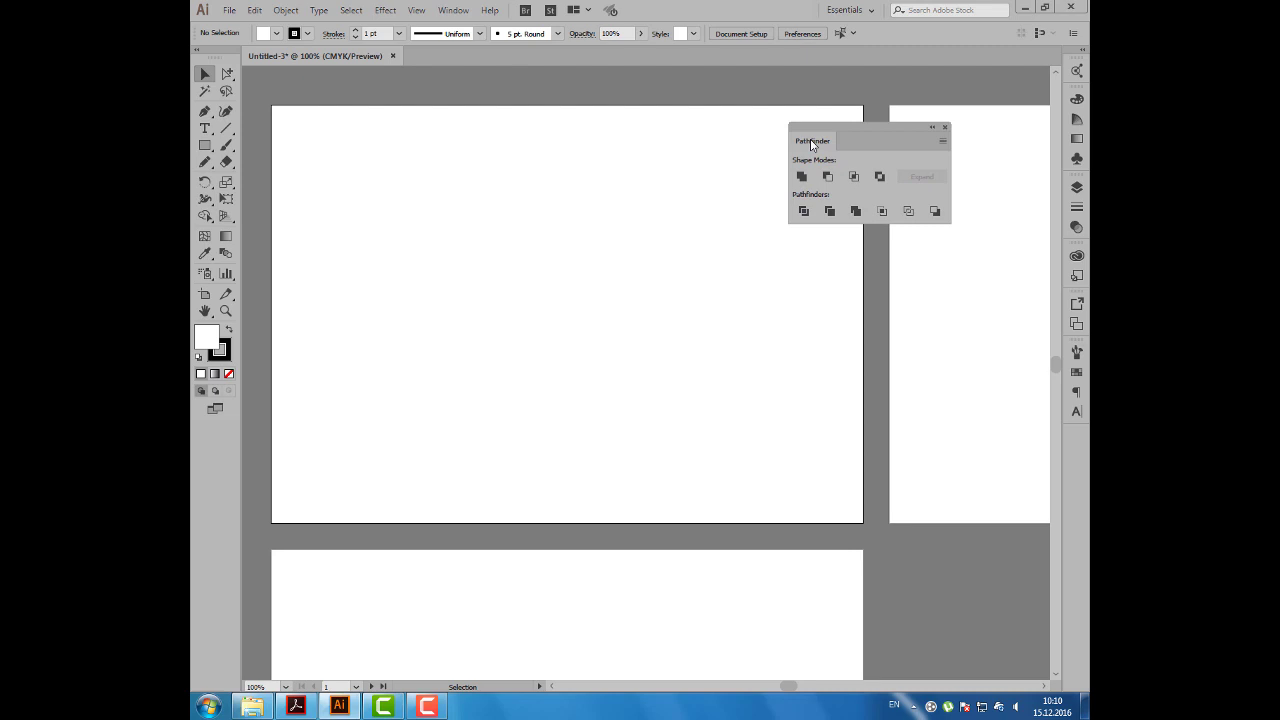
Draw three stacked circles with the Ellipse tool: large body, smaller middle, small head.
drag(205, 145, 258, 178)
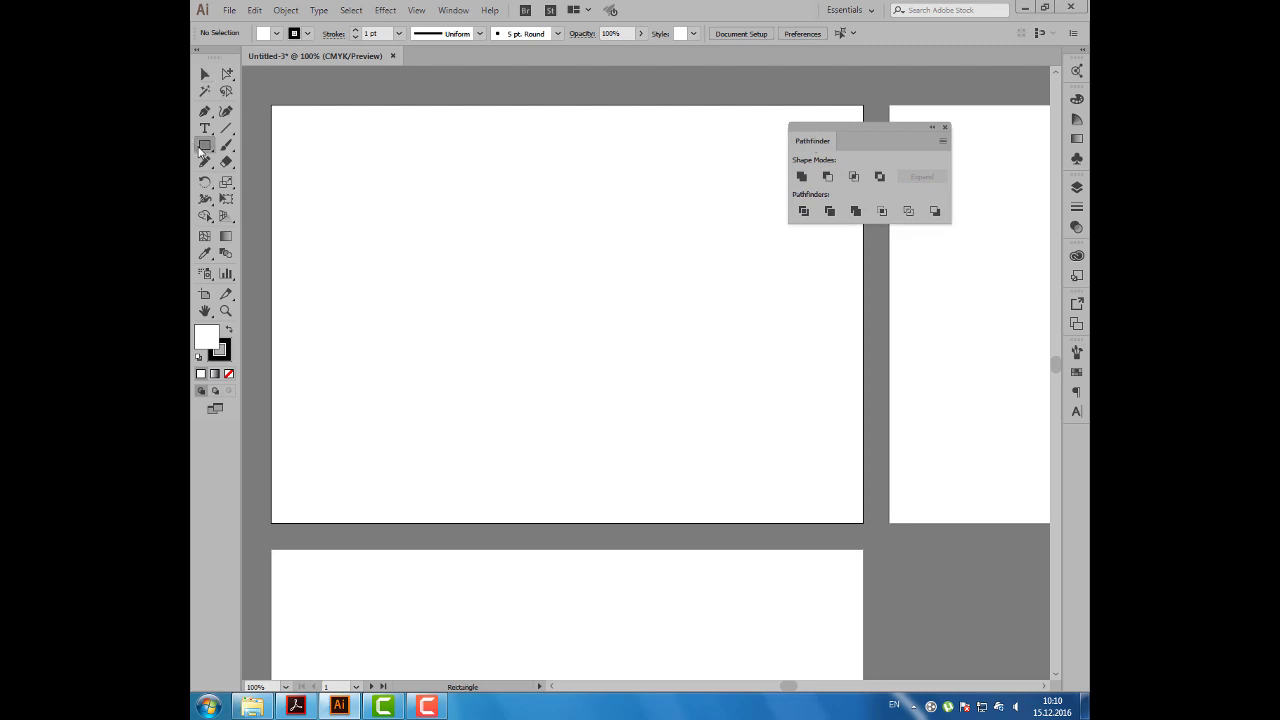
click(258, 178)
drag(347, 375, 486, 512)
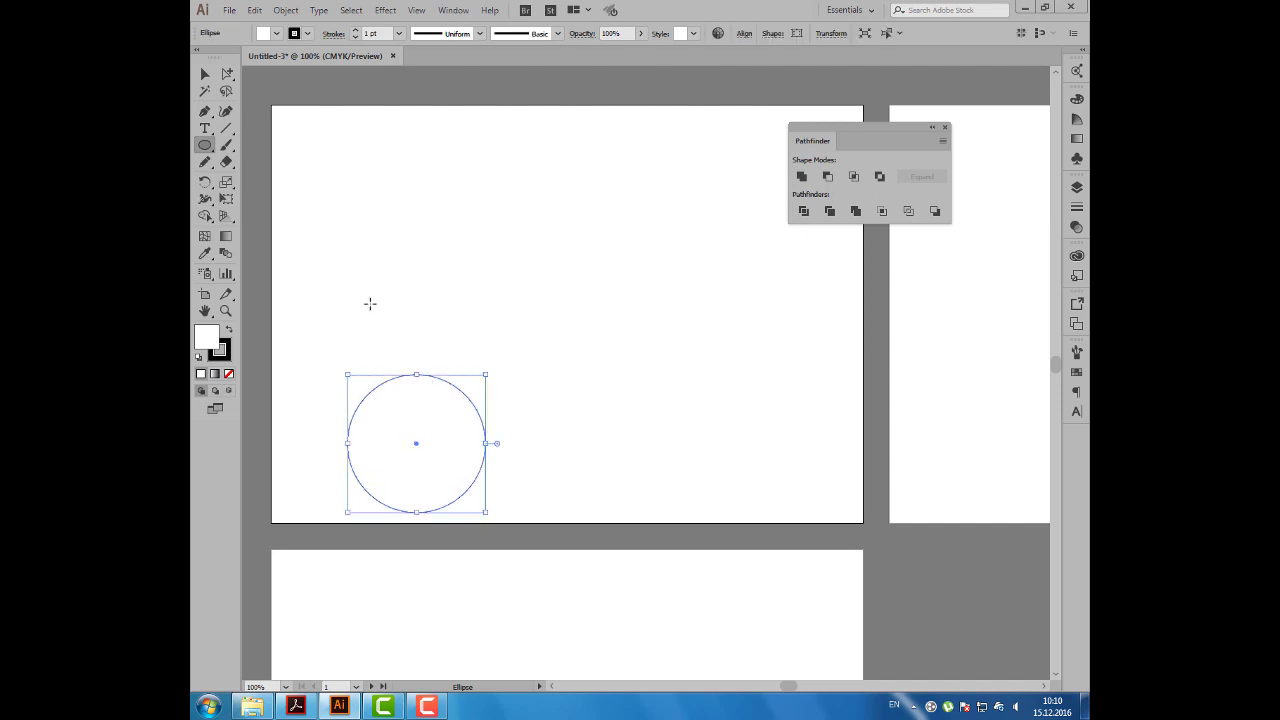
drag(370, 303, 461, 393)
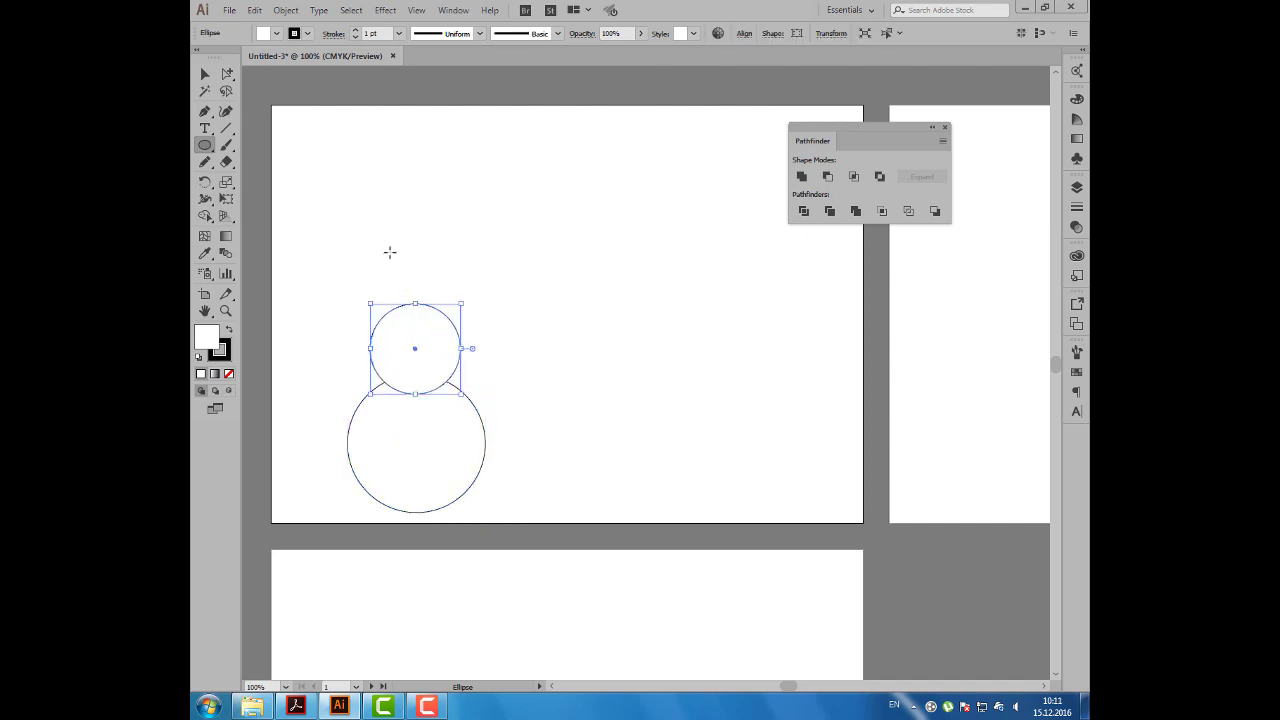
drag(390, 251, 449, 308)
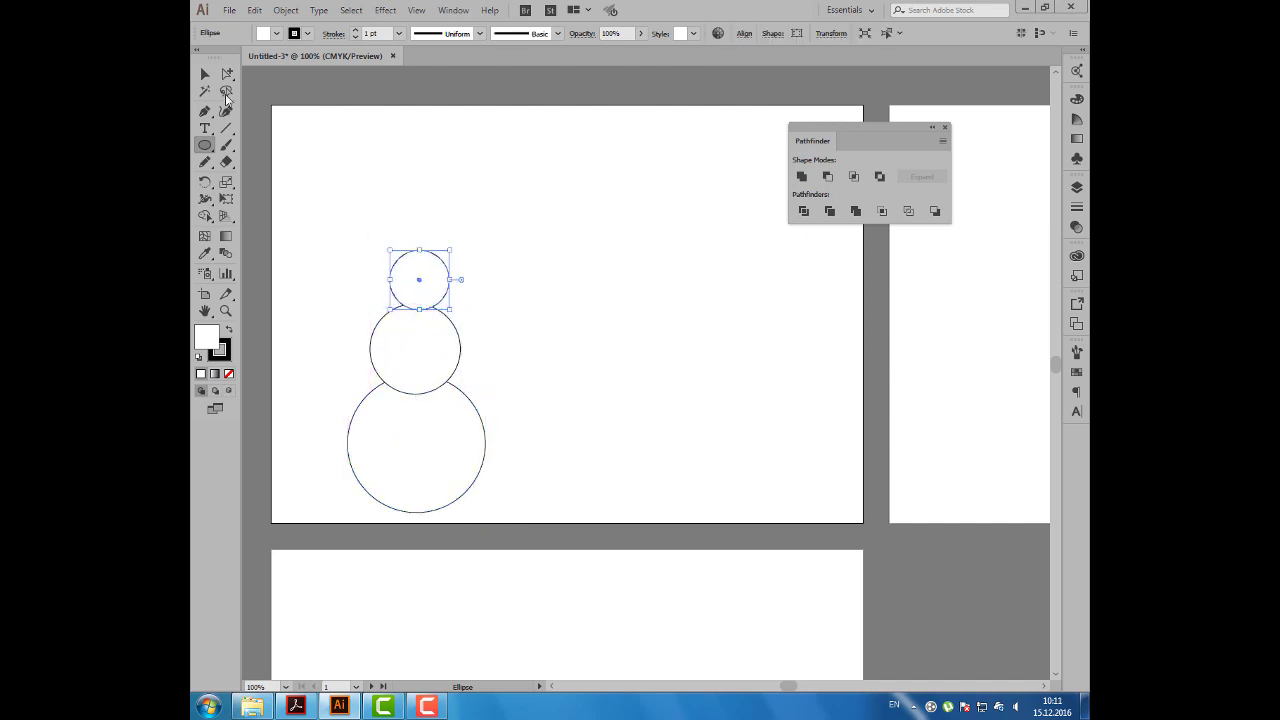
Add a left arm circle beside the middle and Alt-drag a copy to the right.
click(204, 74)
click(338, 175)
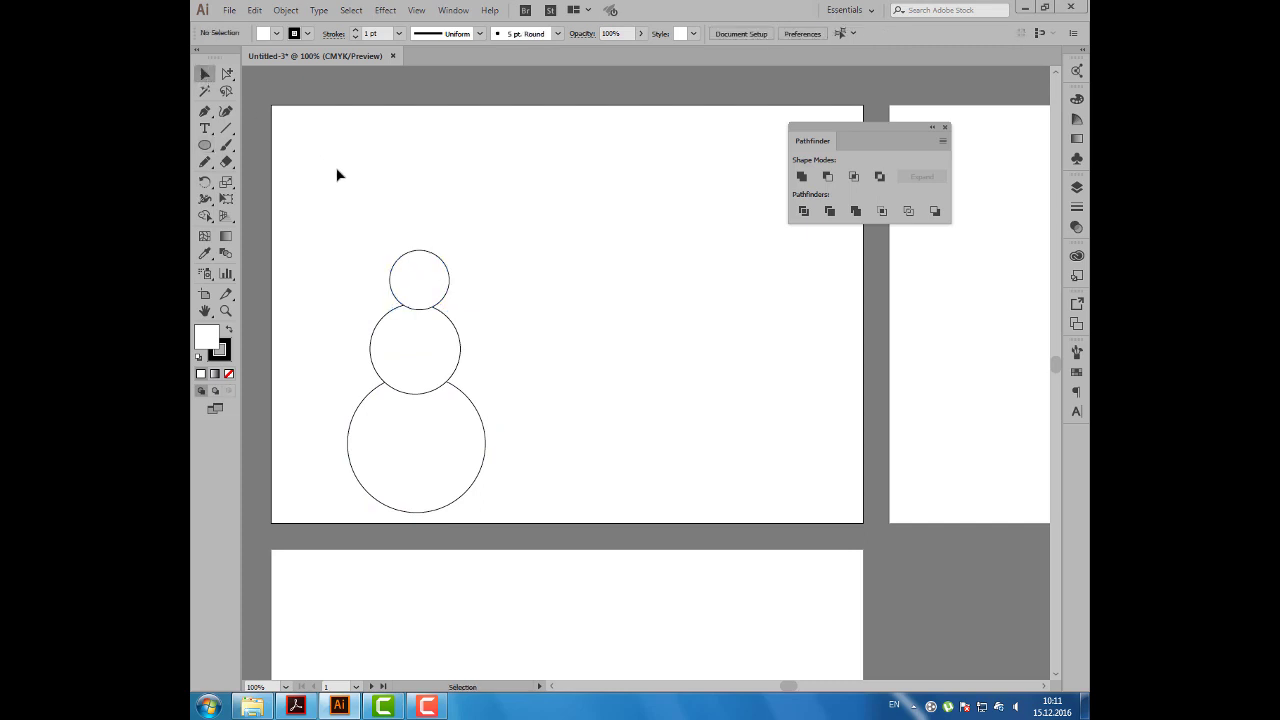
click(205, 145)
mouse_move(330, 325)
mouse_down()
mouse_move(376, 372)
mouse_move(337, 362)
mouse_move(470, 347)
mouse_up()
click(205, 74)
drag(388, 229, 442, 490)
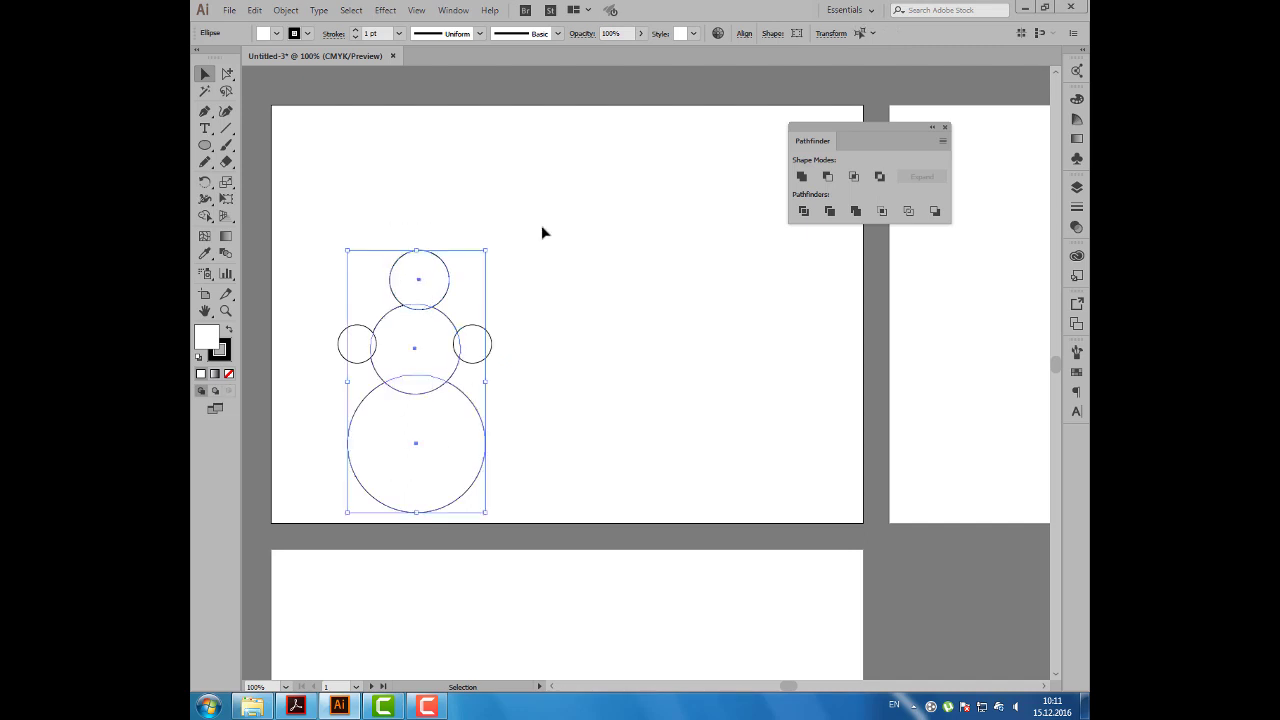
Centre all snowman circles on one vertical axis with Horizontal Align Center.
click(744, 33)
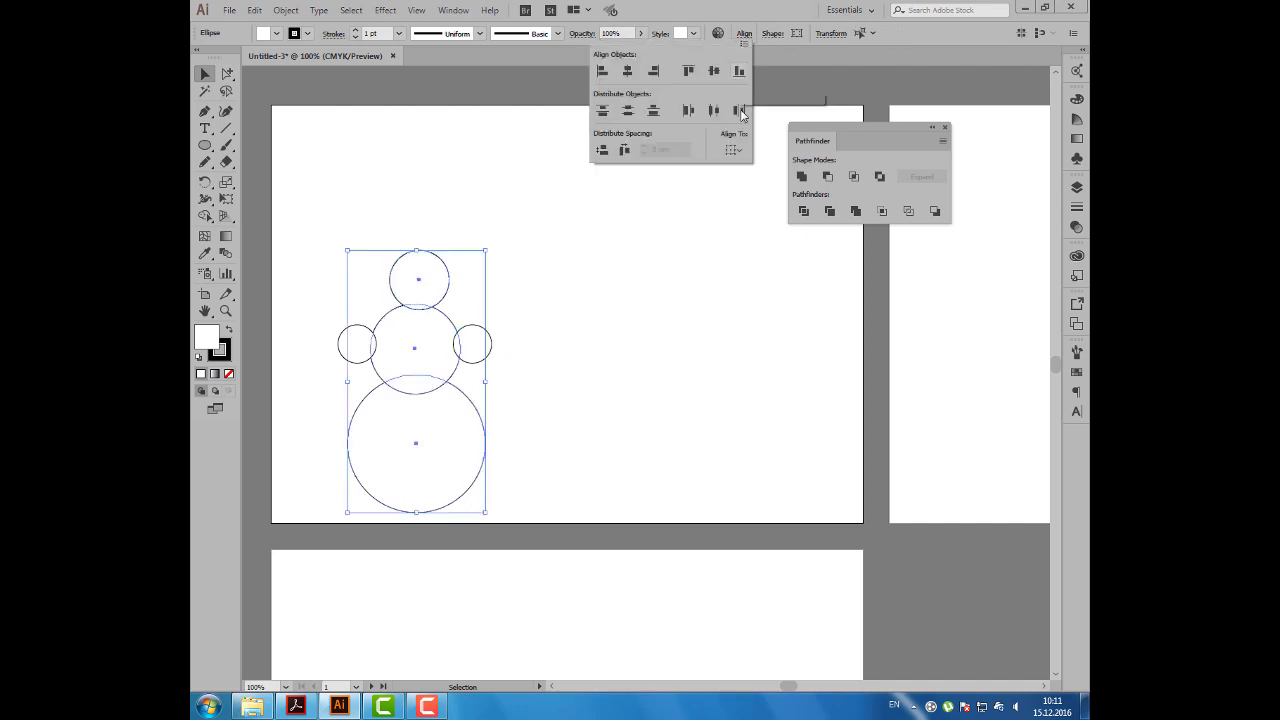
click(733, 149)
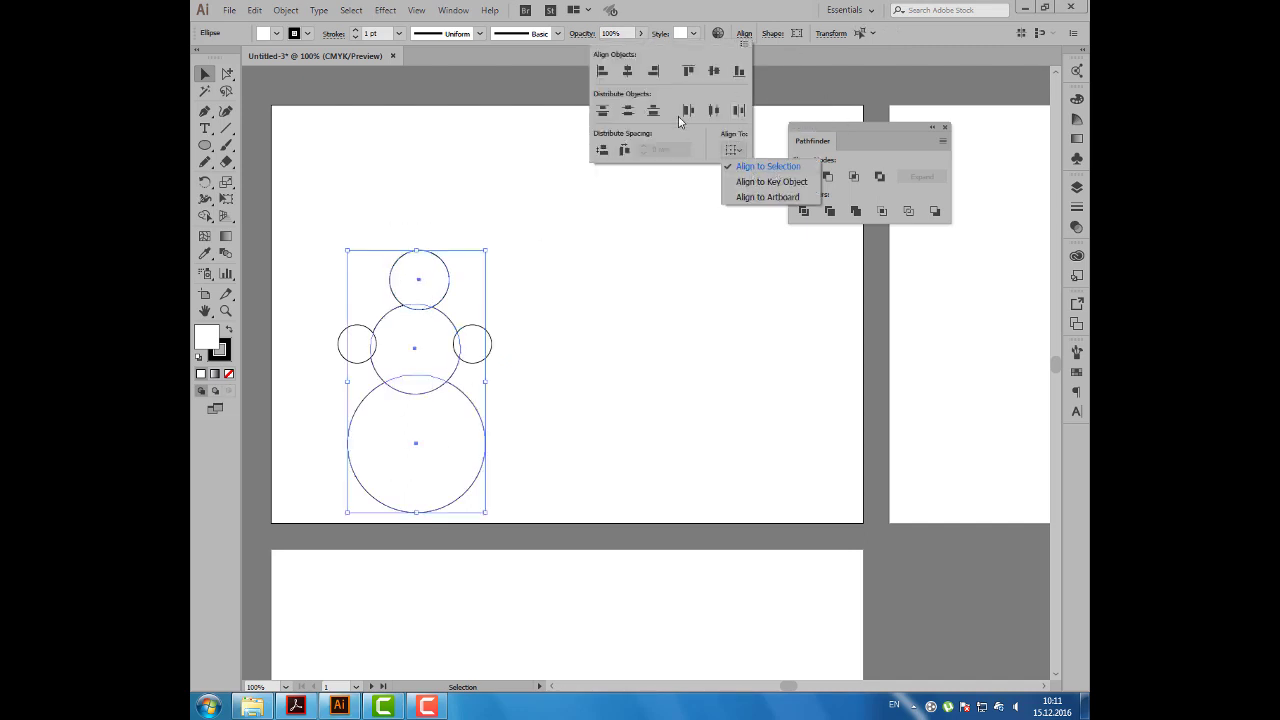
click(627, 71)
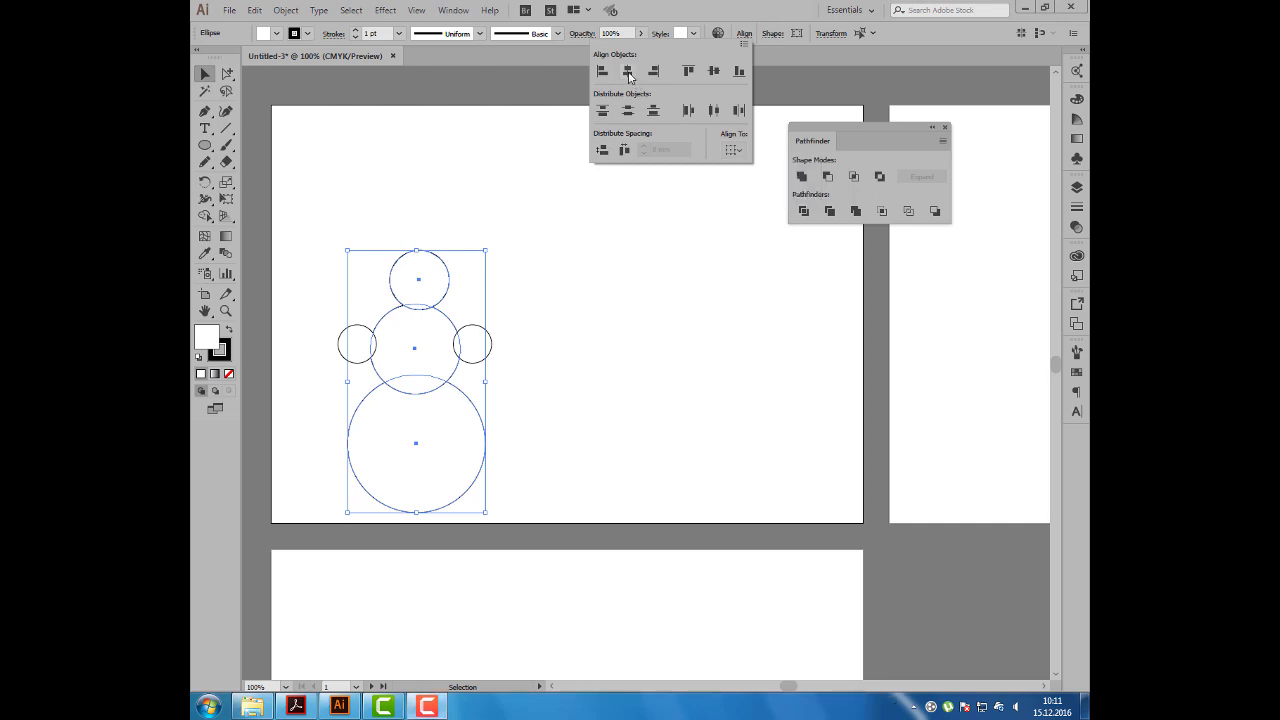
click(577, 213)
click(571, 243)
Level both arms with the middle circle using Vertical Align Center, then reselect all circles.
drag(303, 324, 497, 339)
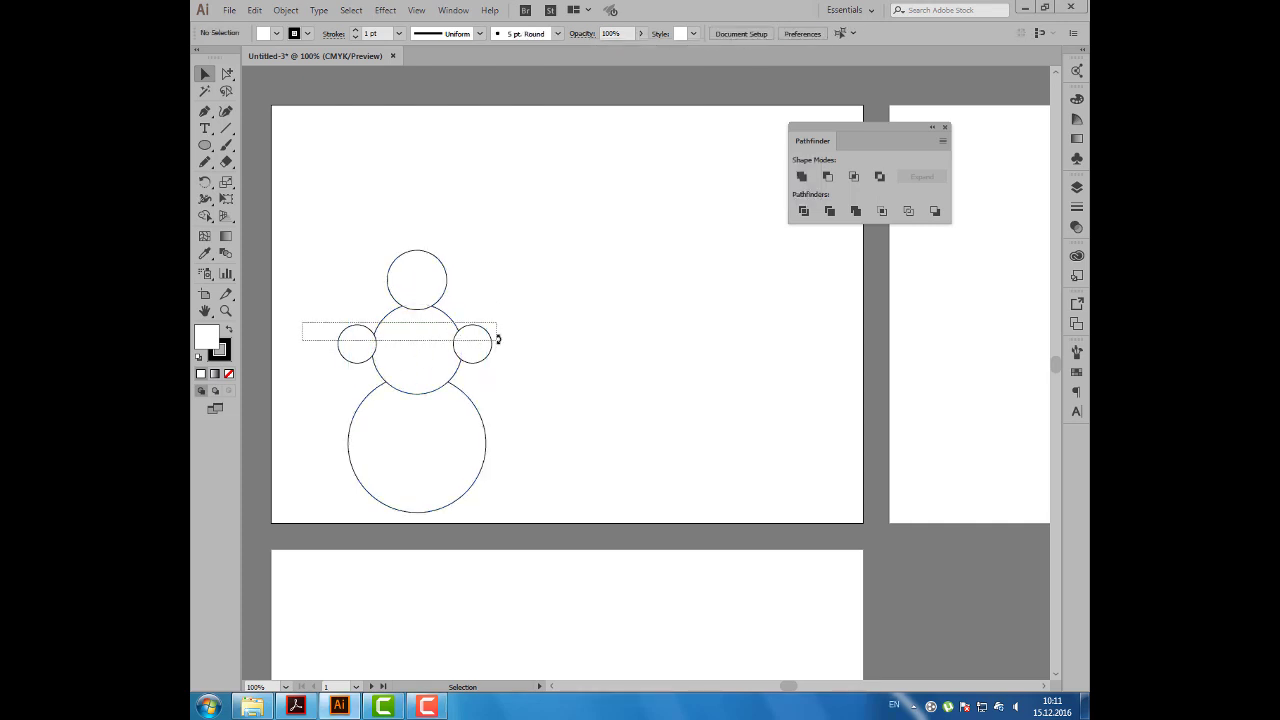
click(744, 33)
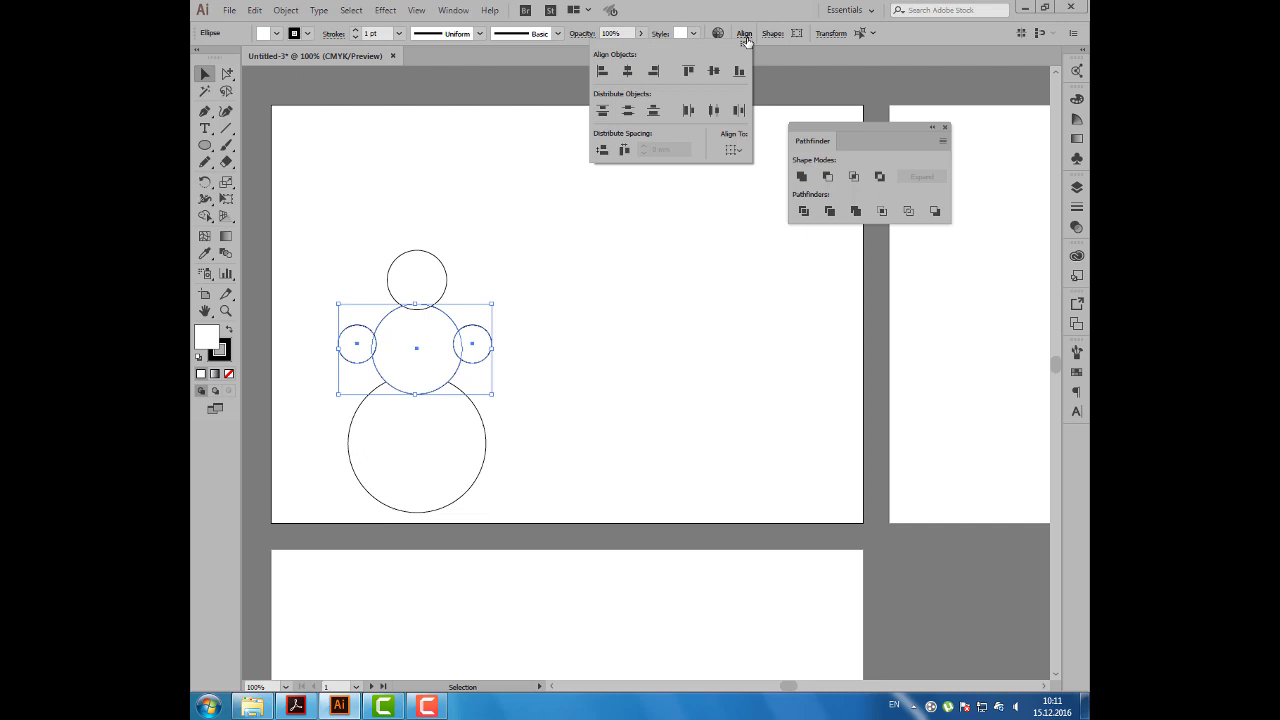
click(708, 74)
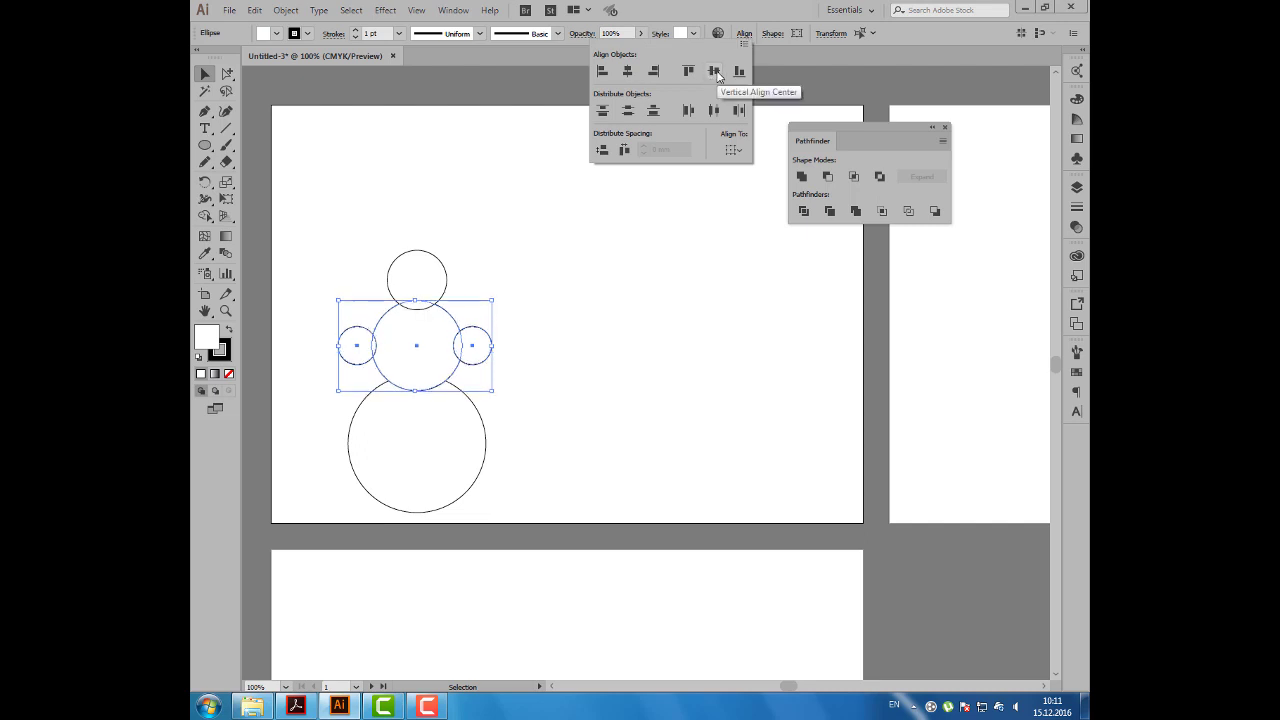
click(631, 258)
mouse_move(319, 253)
mouse_down()
mouse_move(497, 399)
mouse_move(523, 477)
mouse_up()
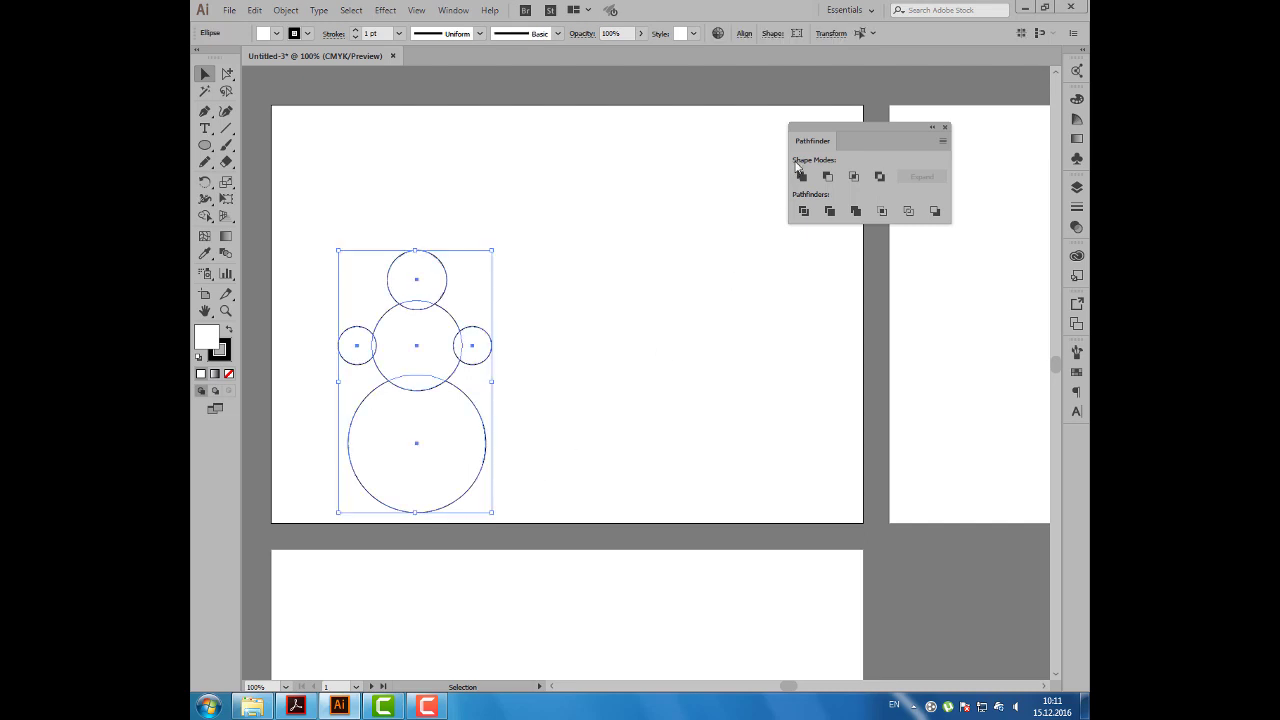
Combine all five snowman circles into one outline with Pathfinder Unite.
drag(804, 148, 618, 161)
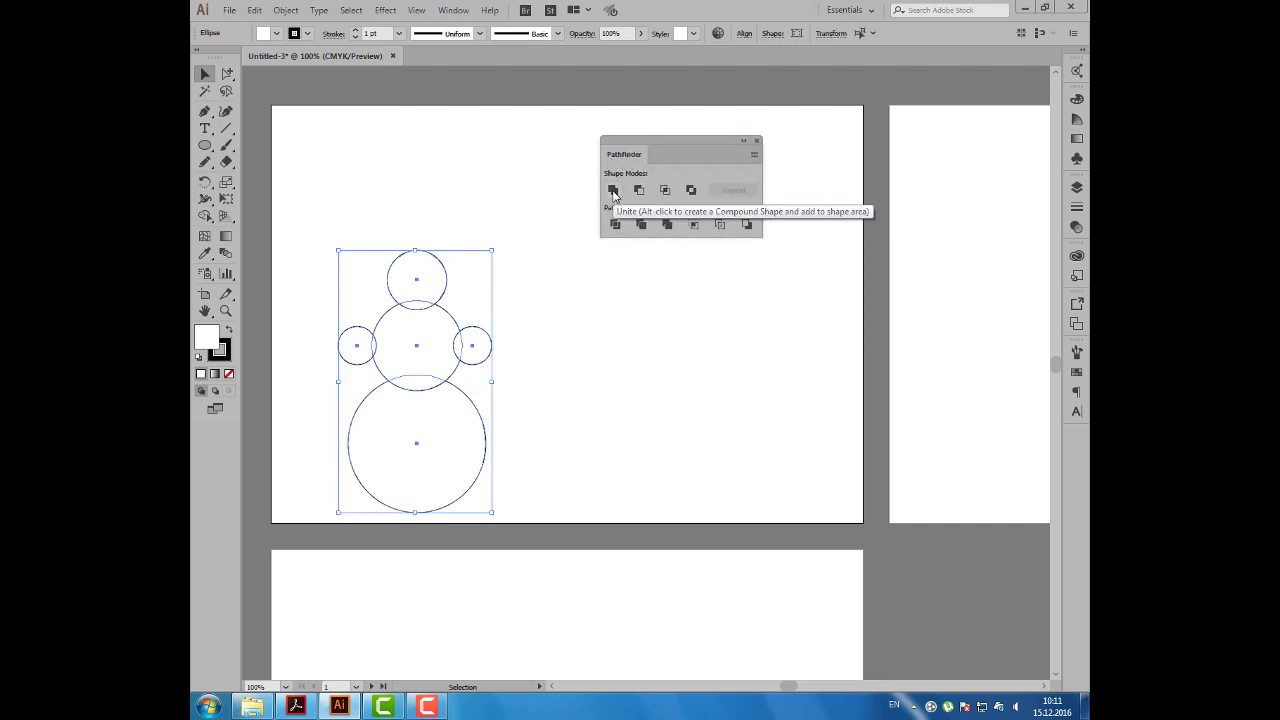
click(613, 194)
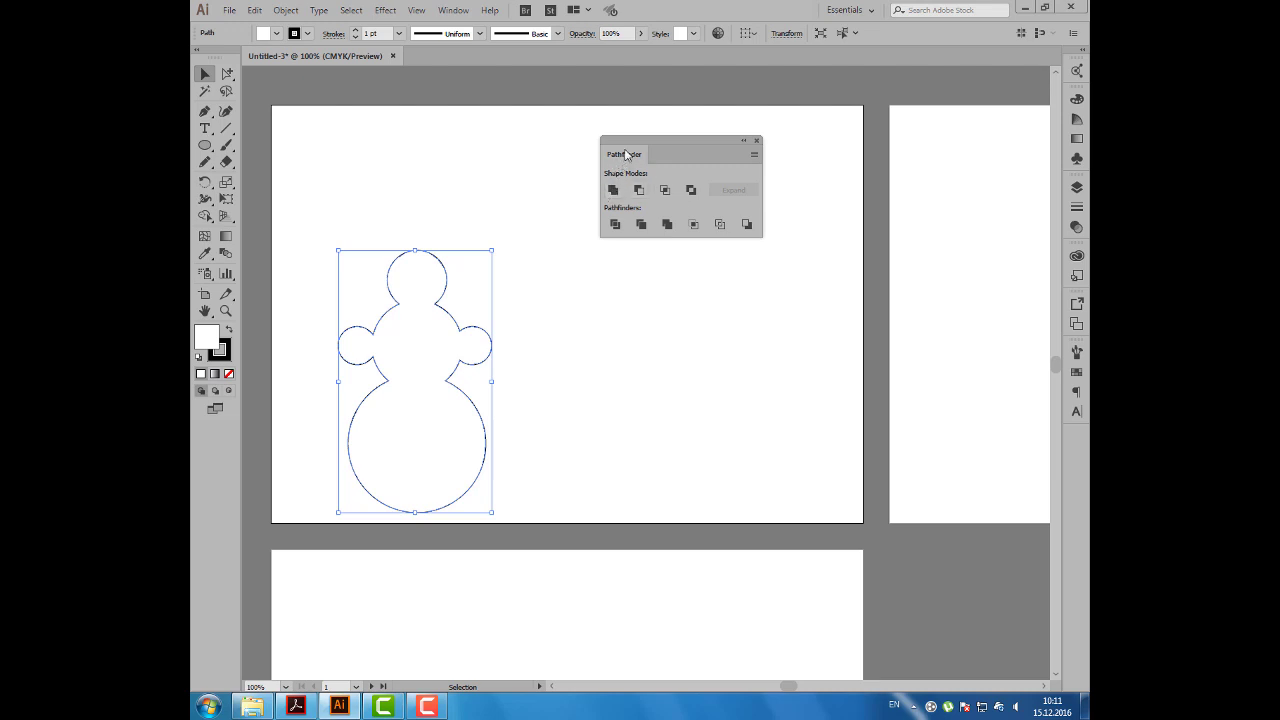
drag(625, 154, 706, 145)
Give the snowman a blue-to-white gradient fill and 4 pt blue stroke, then move it left.
click(277, 34)
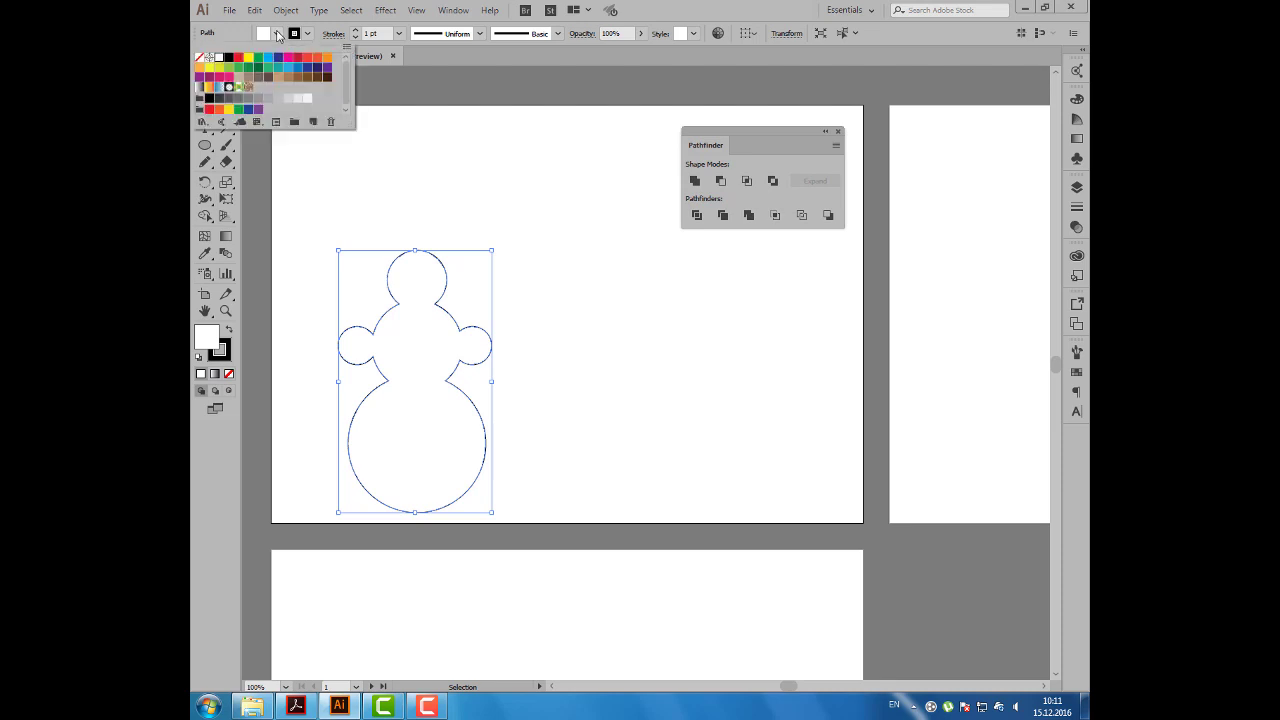
click(219, 87)
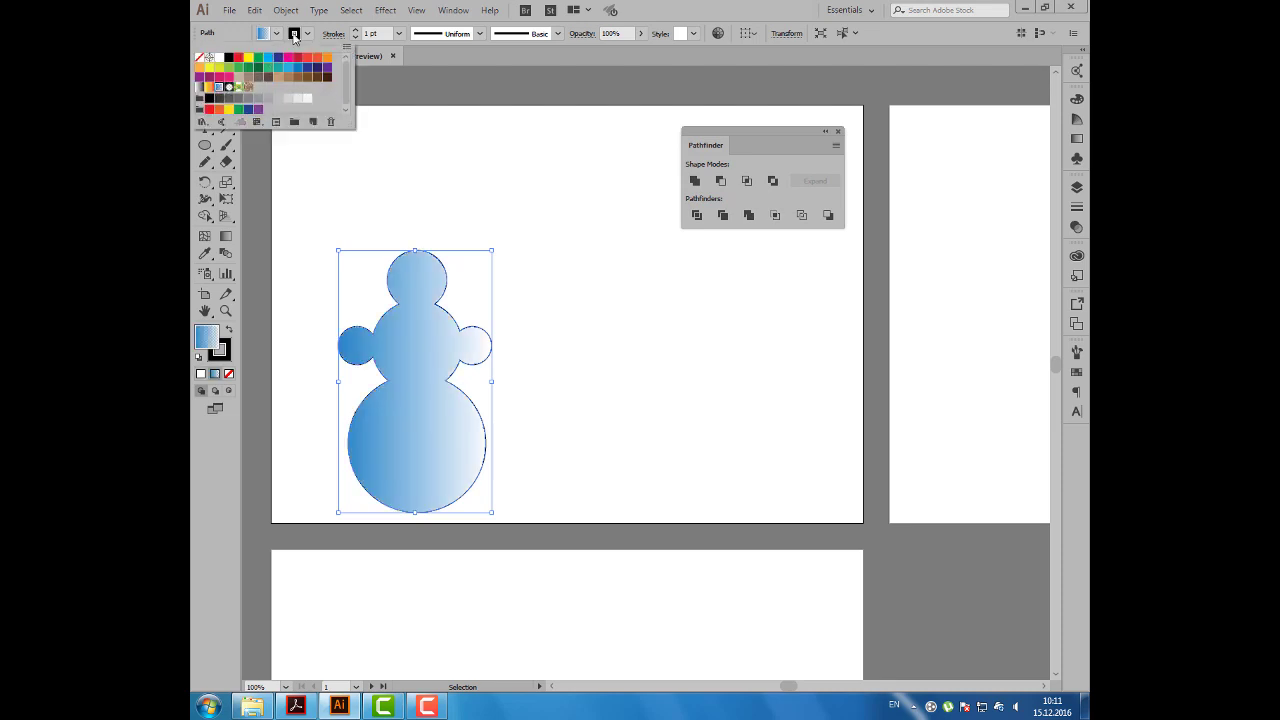
click(295, 34)
click(297, 67)
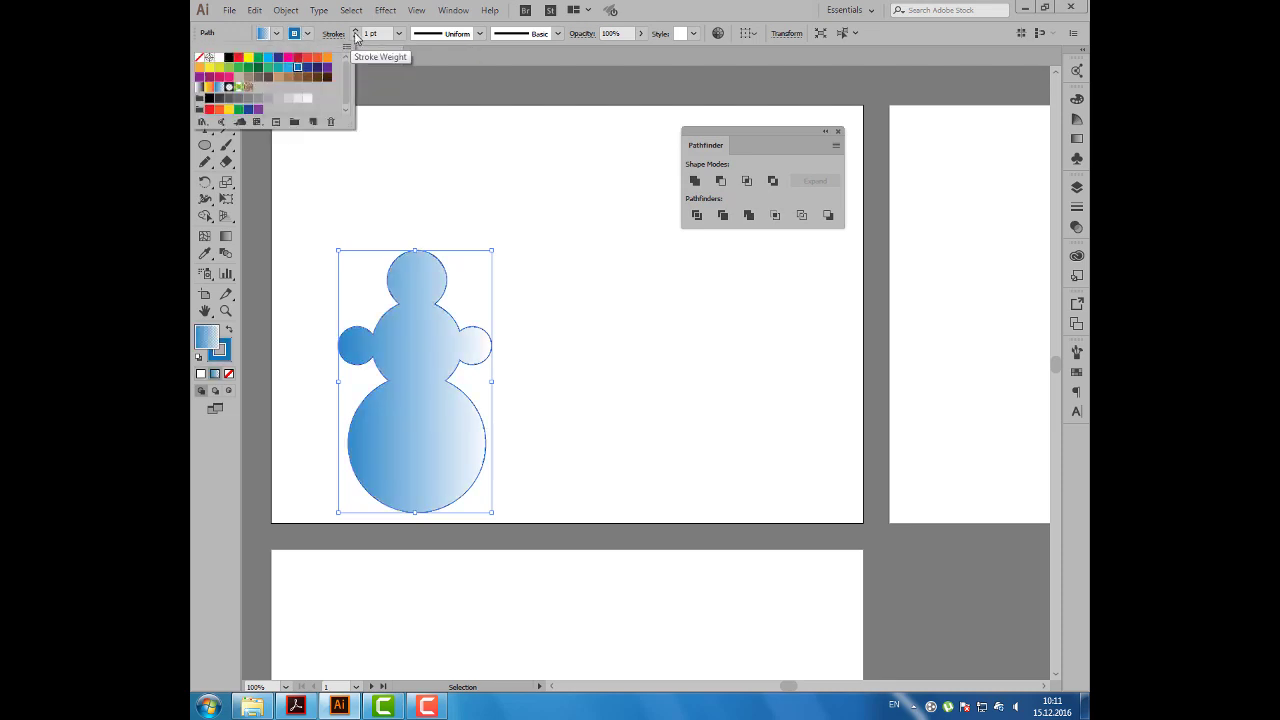
click(355, 31)
click(355, 31)
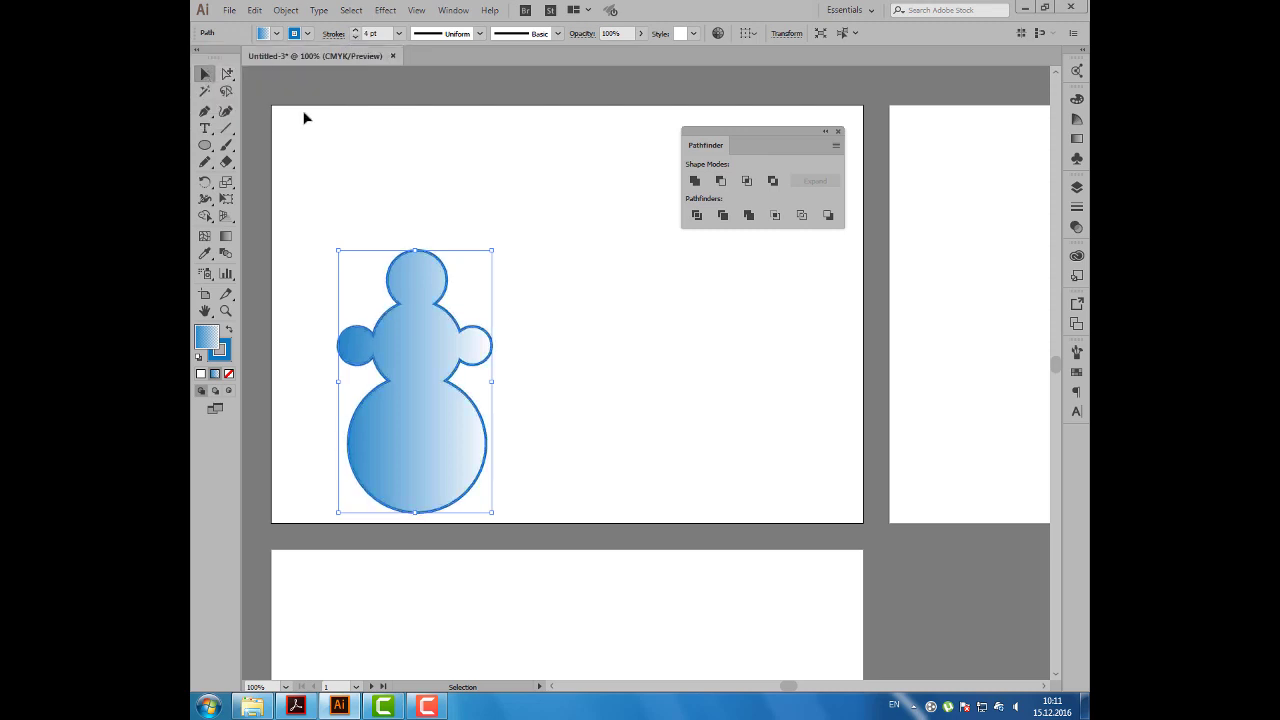
drag(415, 276, 359, 280)
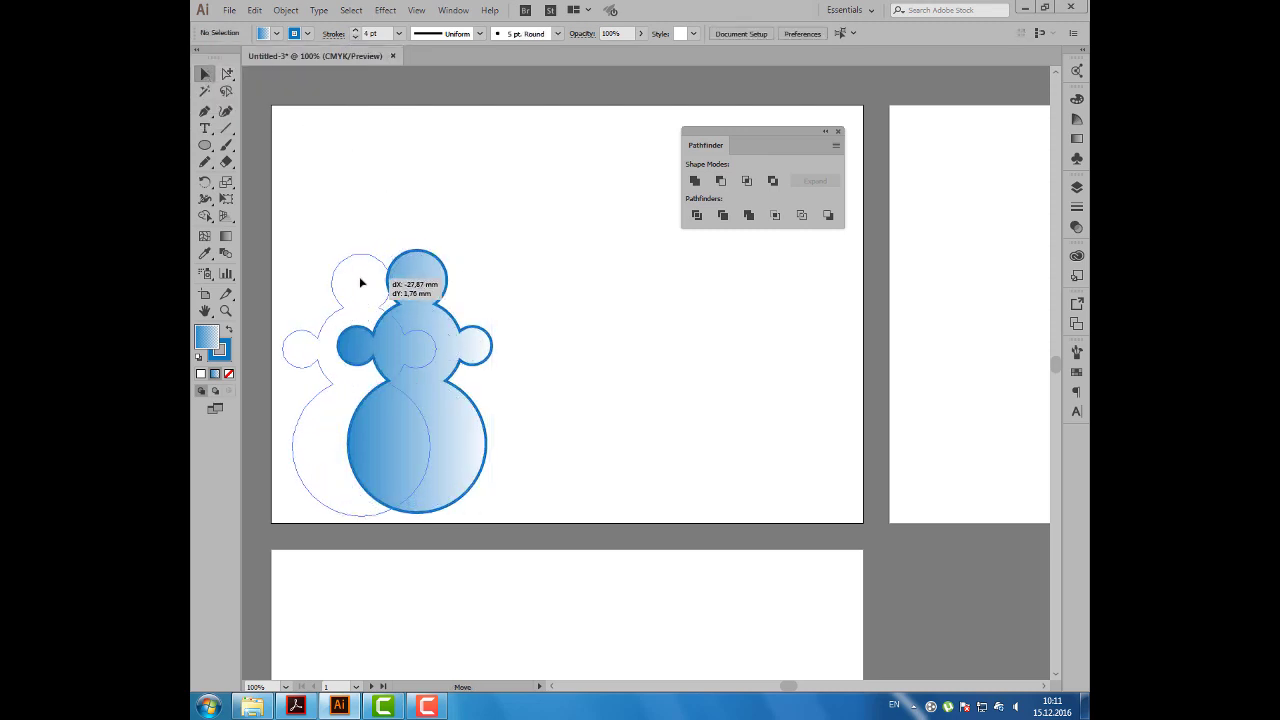
click(476, 240)
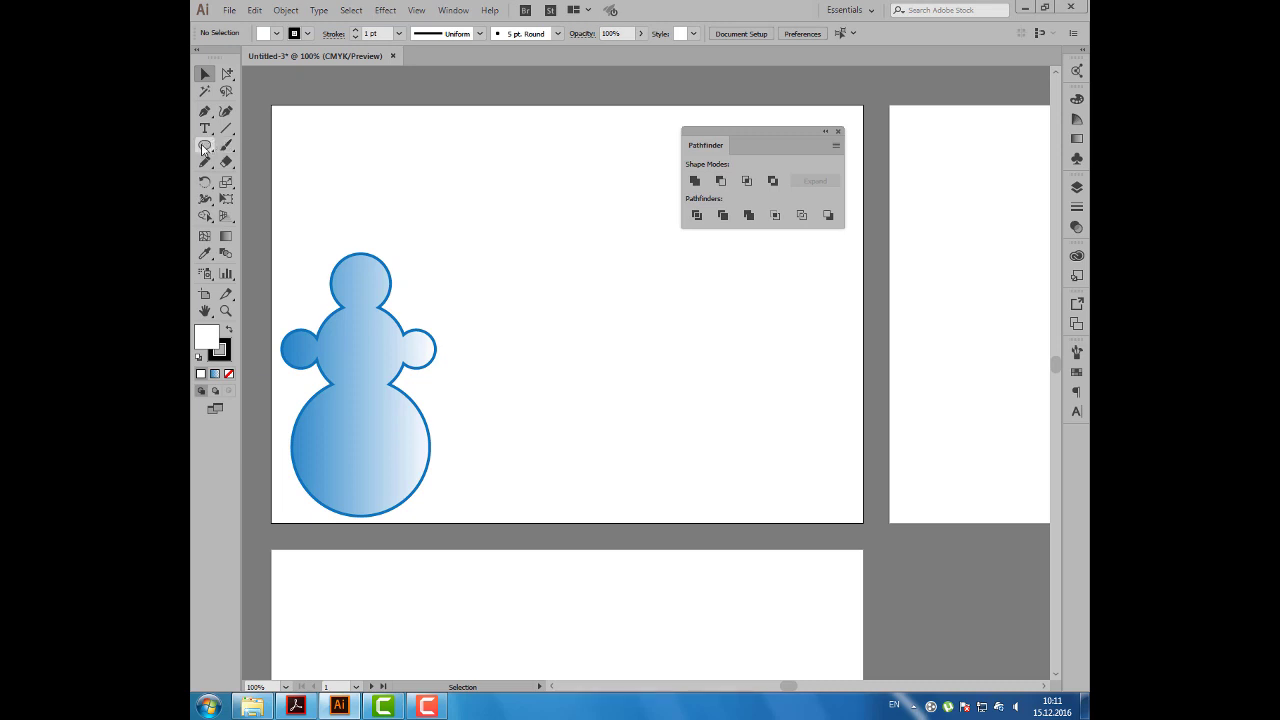
Draw two overlapping rounded rectangles and a tall ellipse over them.
click(204, 146)
click(292, 161)
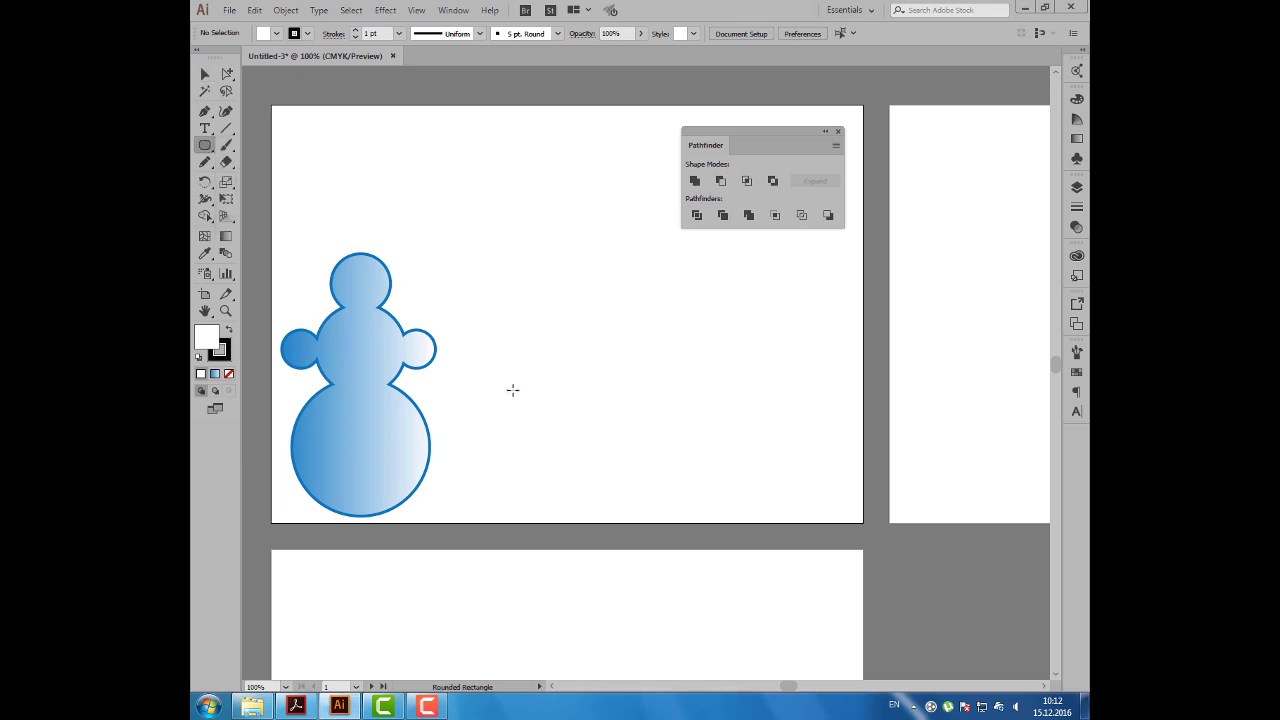
mouse_move(499, 365)
mouse_down()
mouse_move(566, 426)
mouse_move(701, 500)
mouse_up()
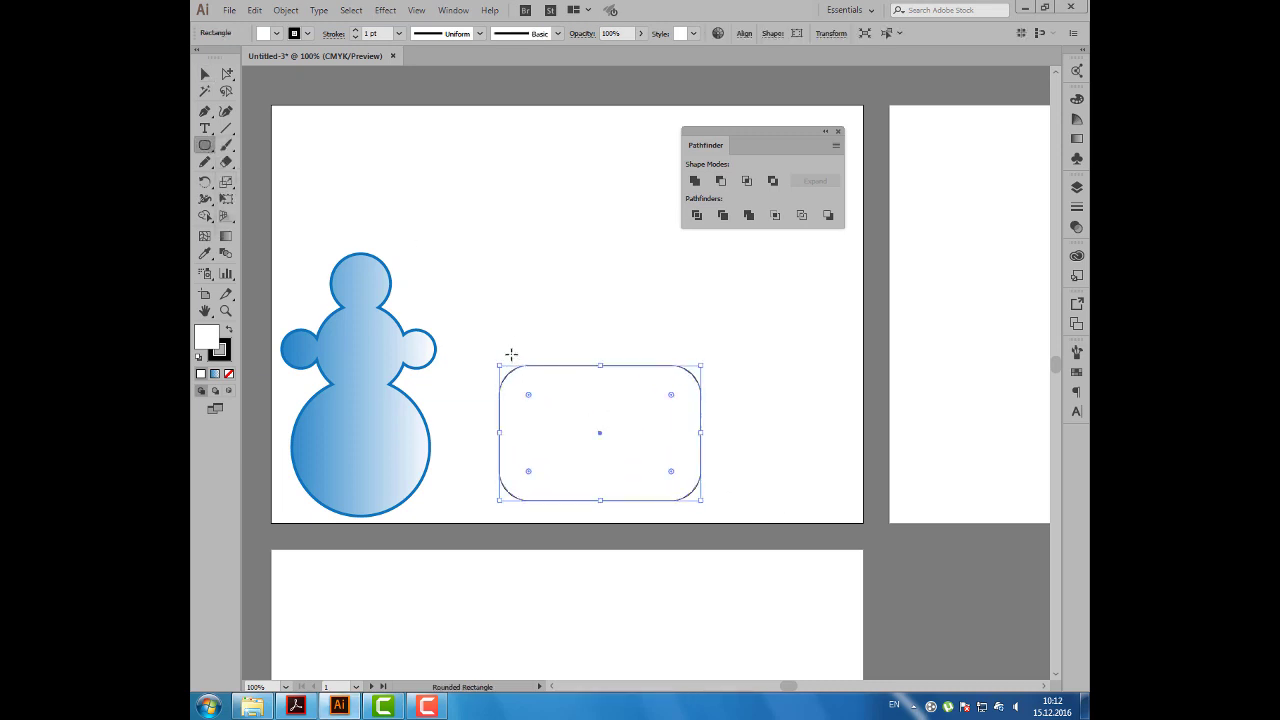
drag(519, 355, 679, 513)
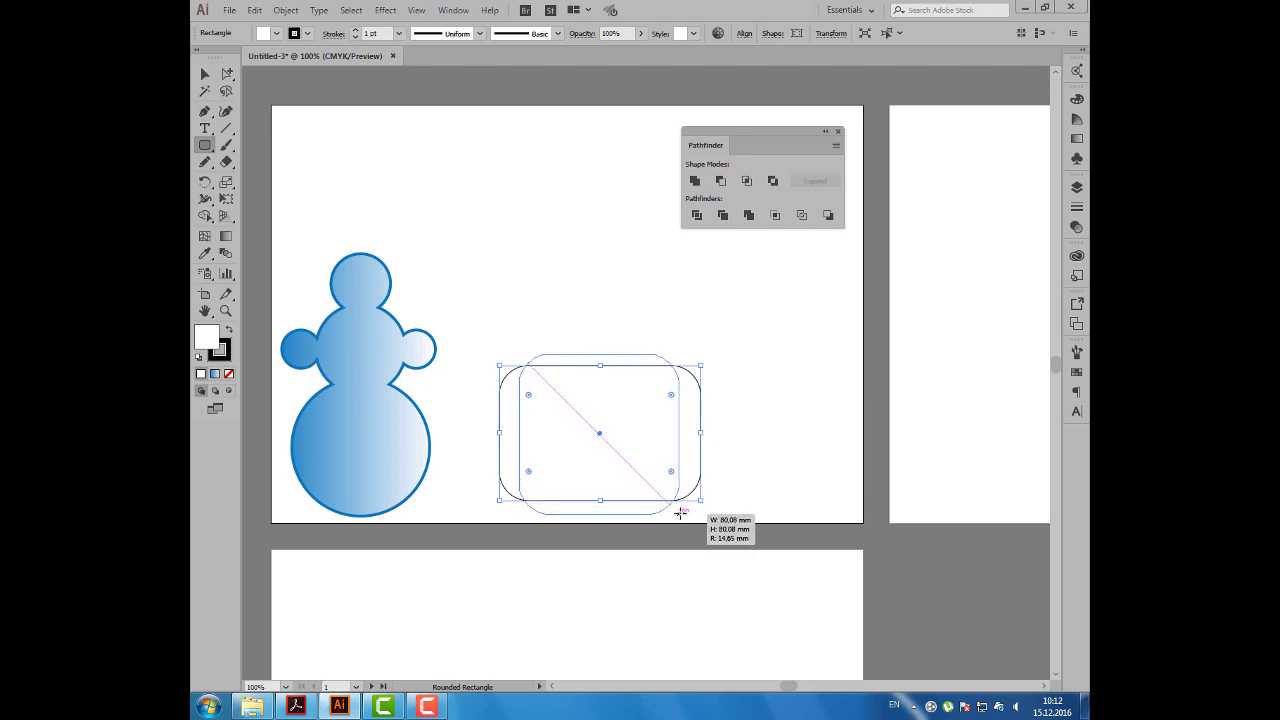
drag(205, 145, 245, 180)
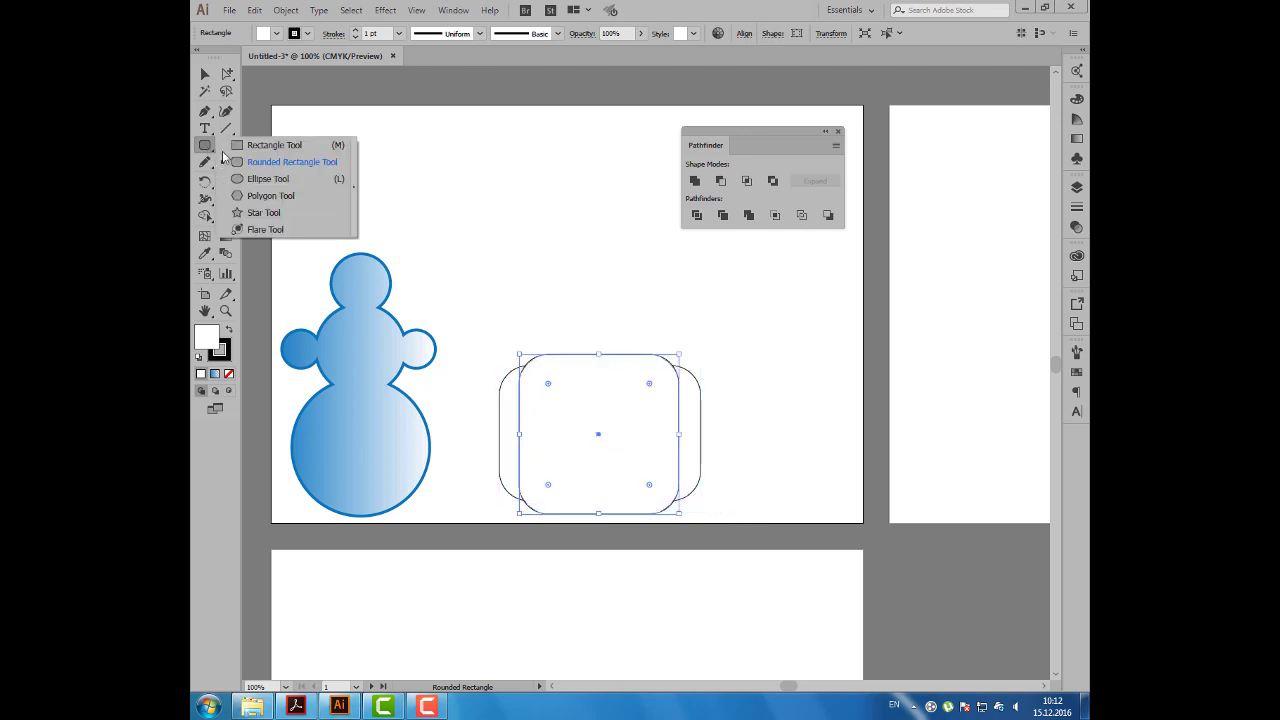
drag(540, 342, 660, 526)
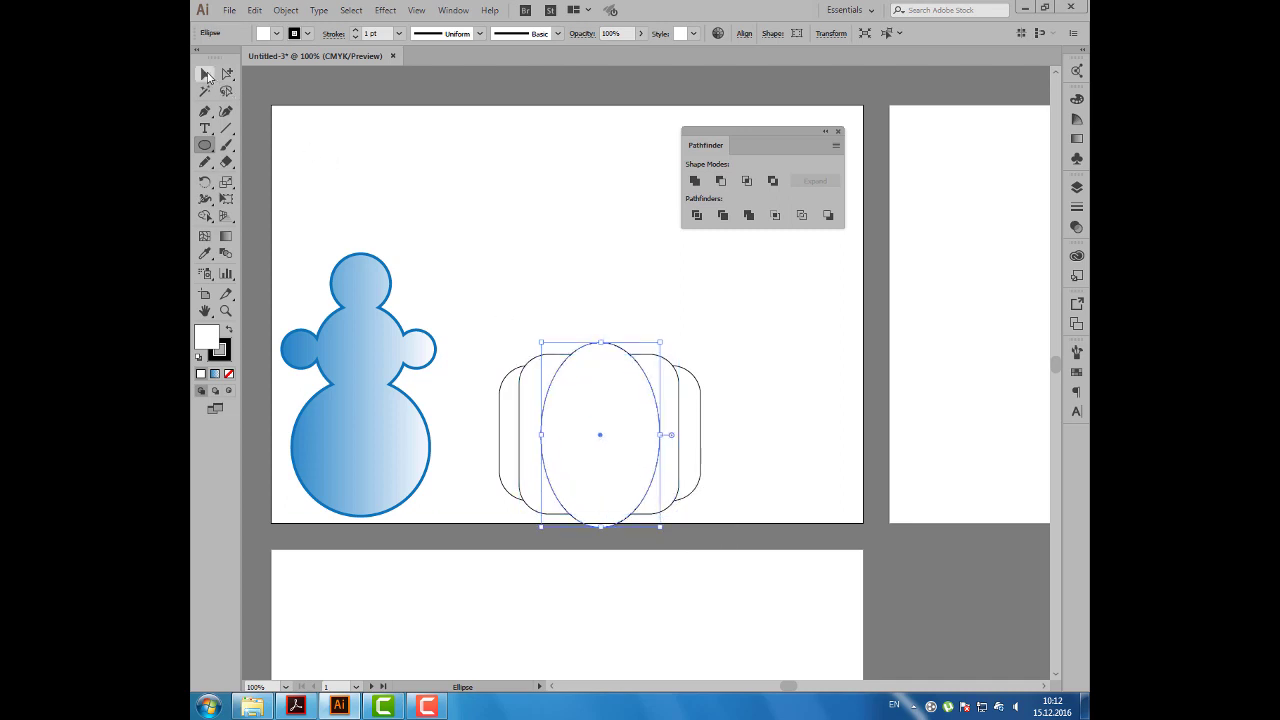
Move the three shapes higher and align their horizontal and vertical centres.
click(205, 74)
click(546, 320)
mouse_move(537, 294)
mouse_down()
mouse_move(680, 440)
mouse_move(598, 240)
mouse_up()
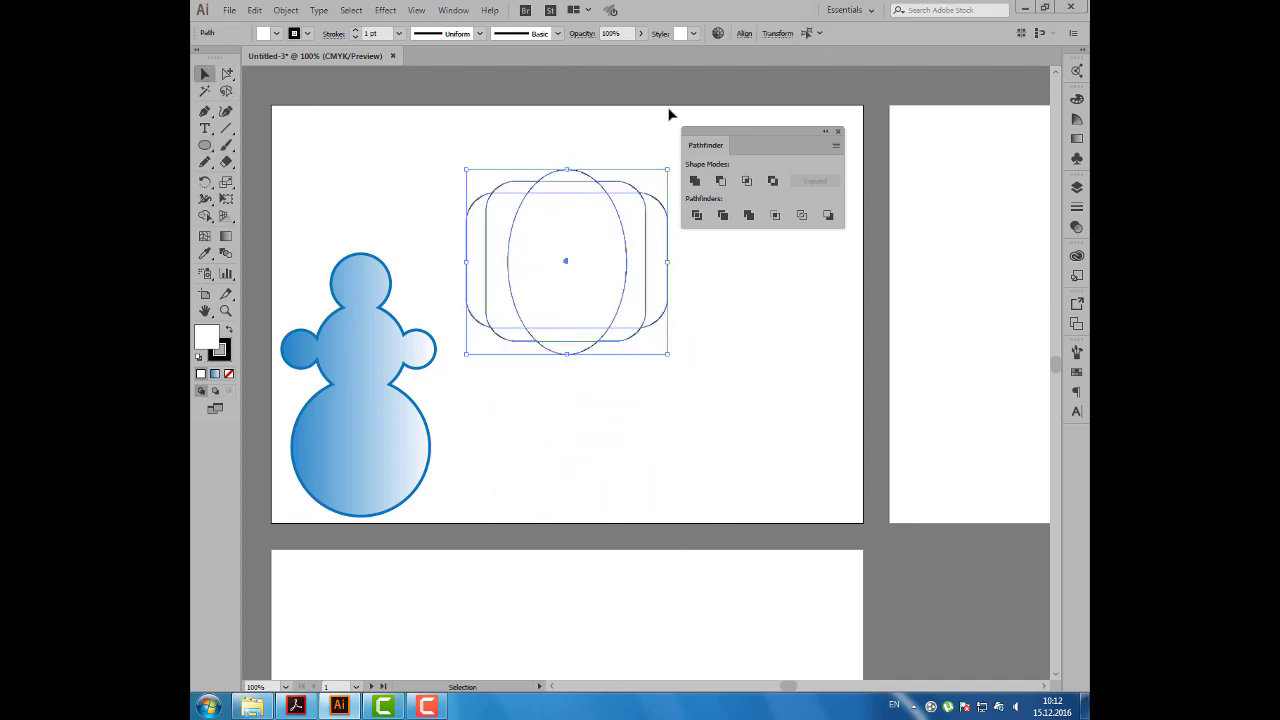
click(744, 33)
click(628, 71)
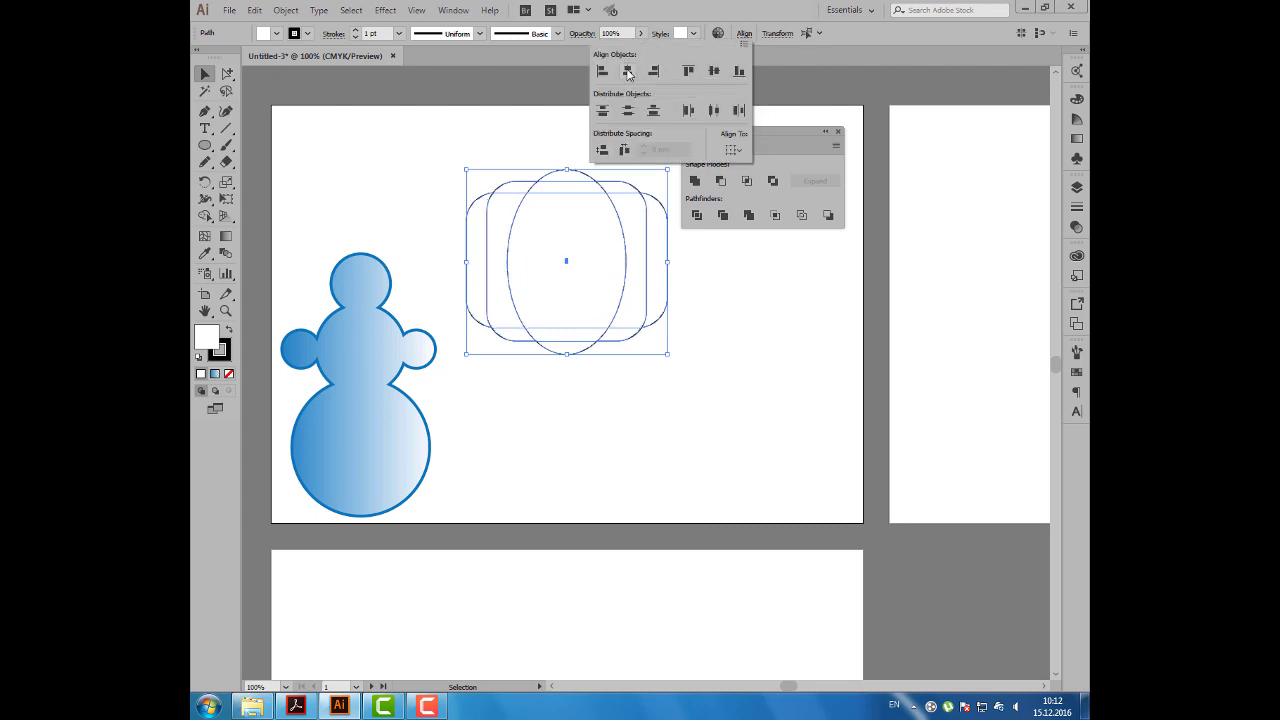
click(713, 71)
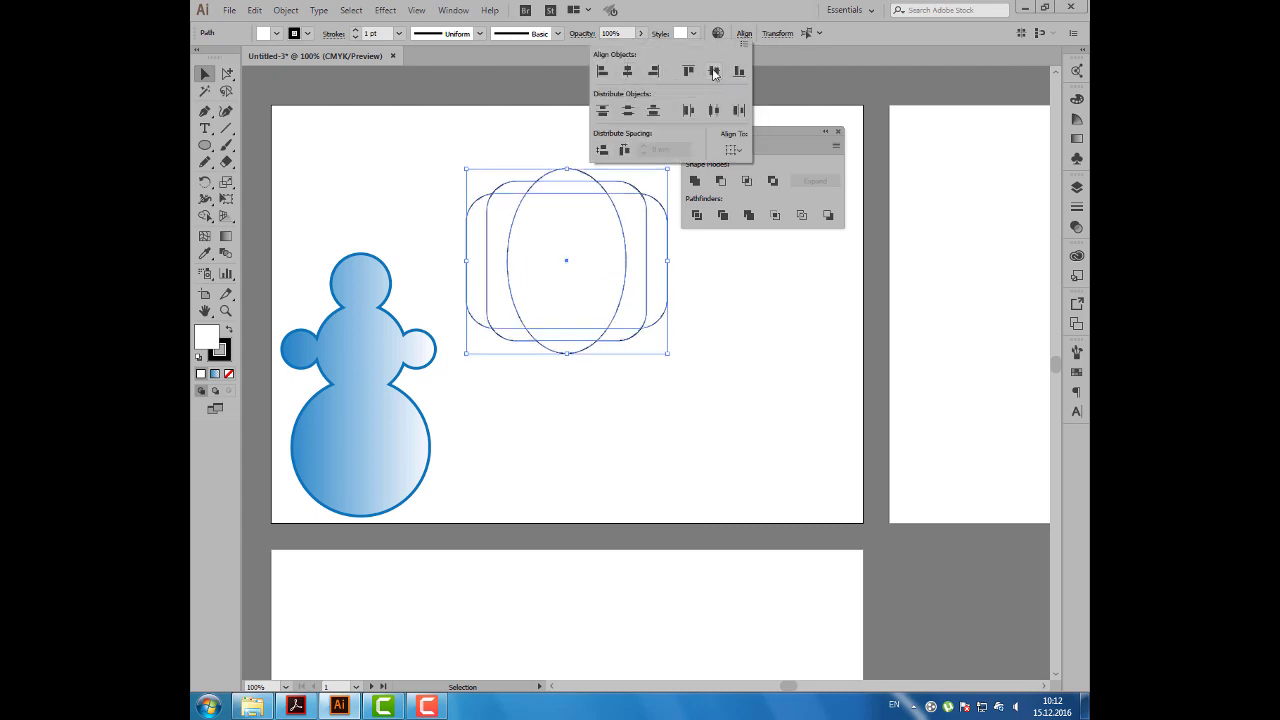
click(856, 44)
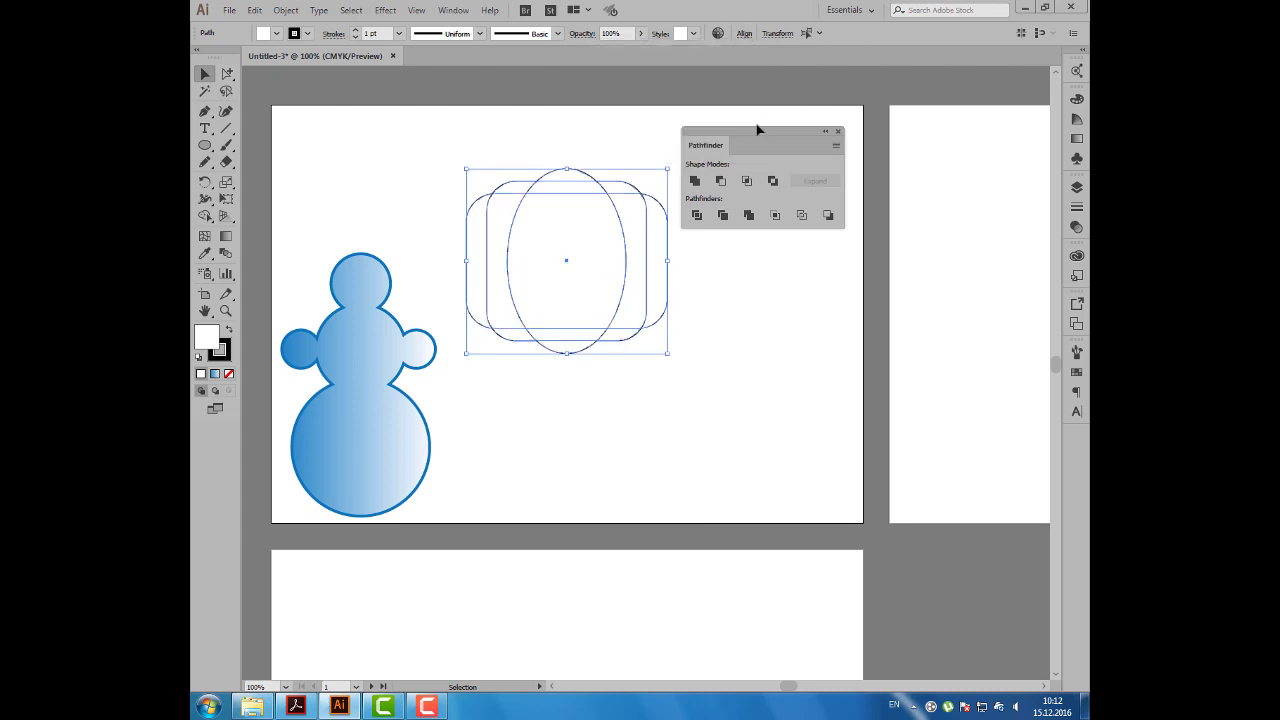
Unite the three shapes into one cloud outline and move it down.
click(695, 181)
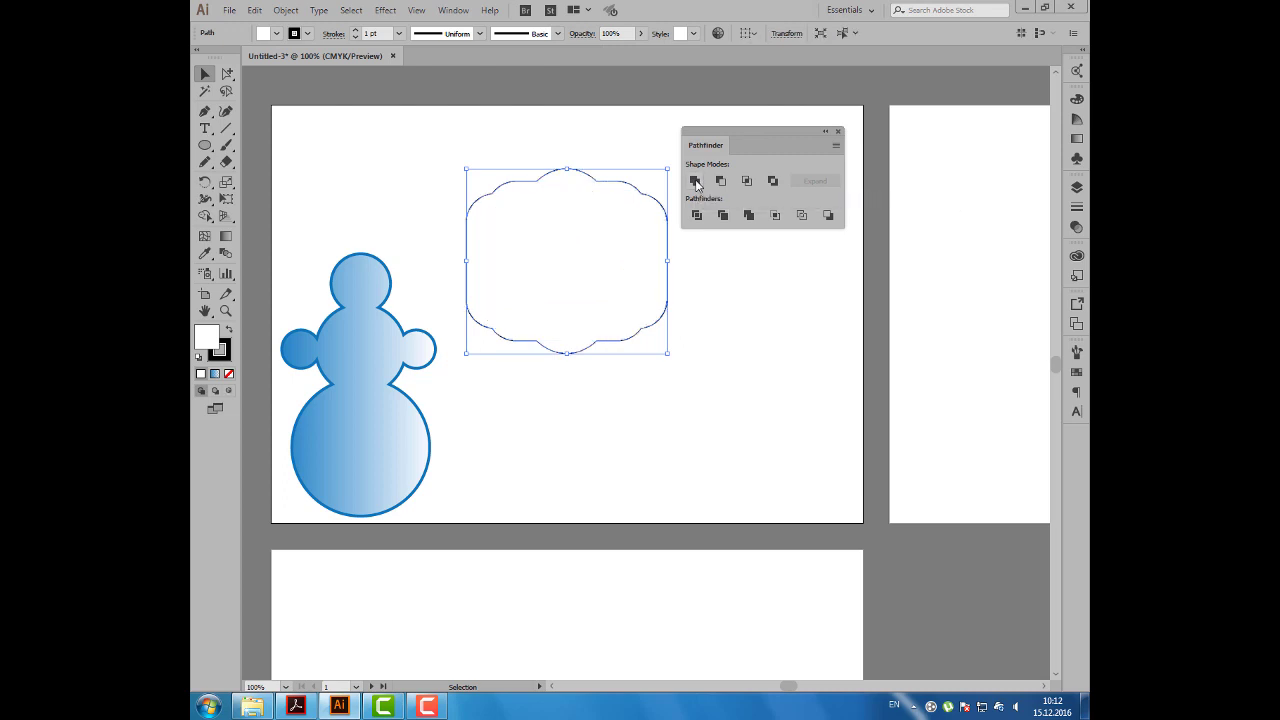
drag(543, 220, 555, 340)
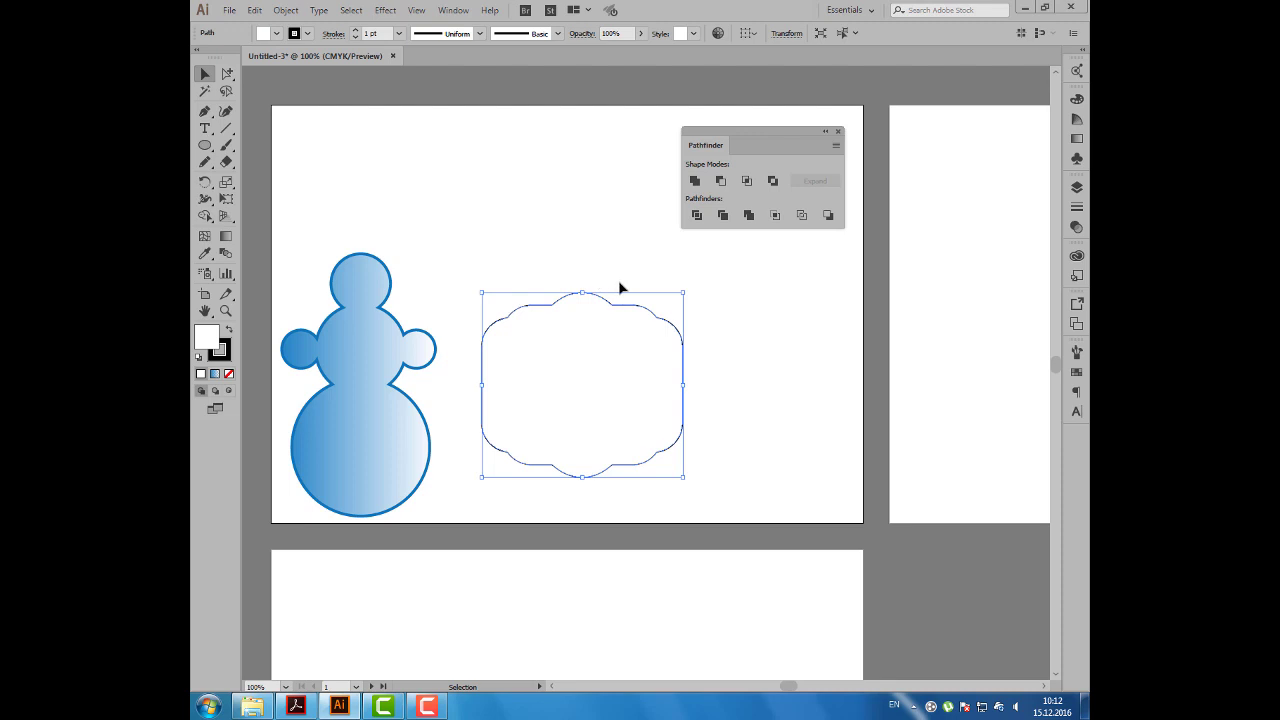
drag(594, 329, 588, 356)
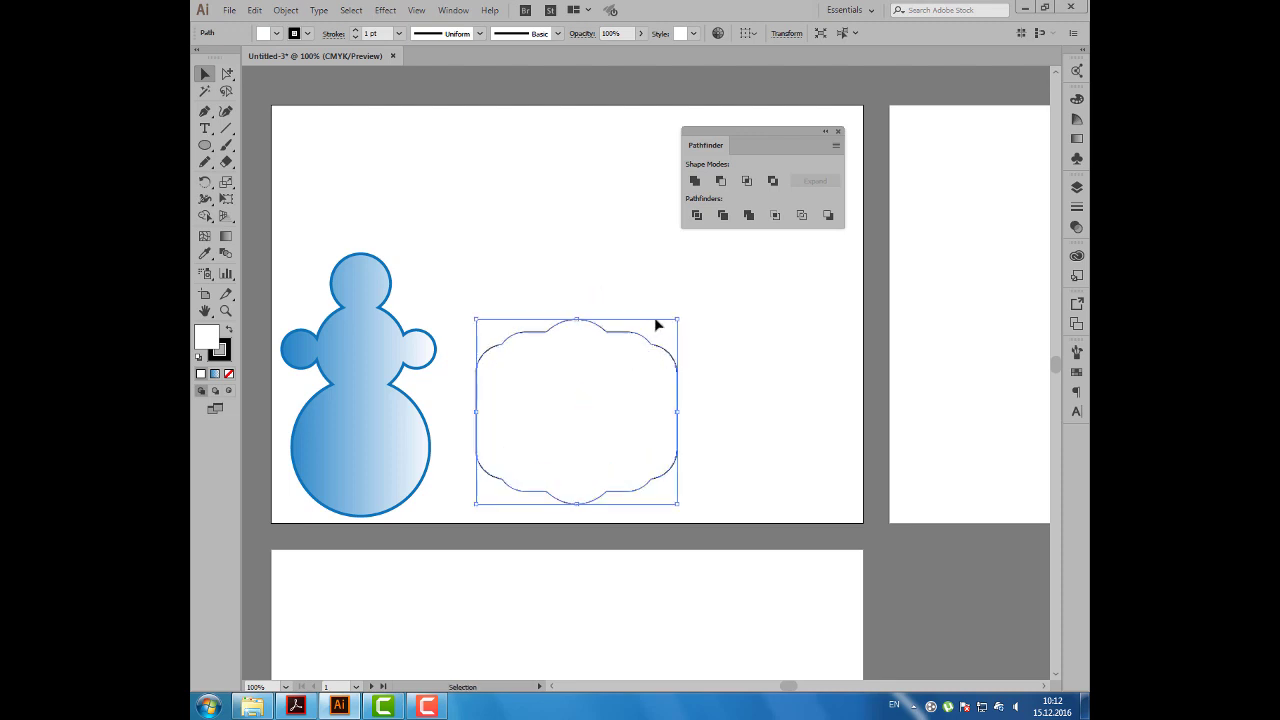
Shrink the cloud and place it beside the snowman's base, nudging the snowman right.
mouse_move(678, 319)
mouse_down()
mouse_move(617, 357)
mouse_move(571, 416)
mouse_up()
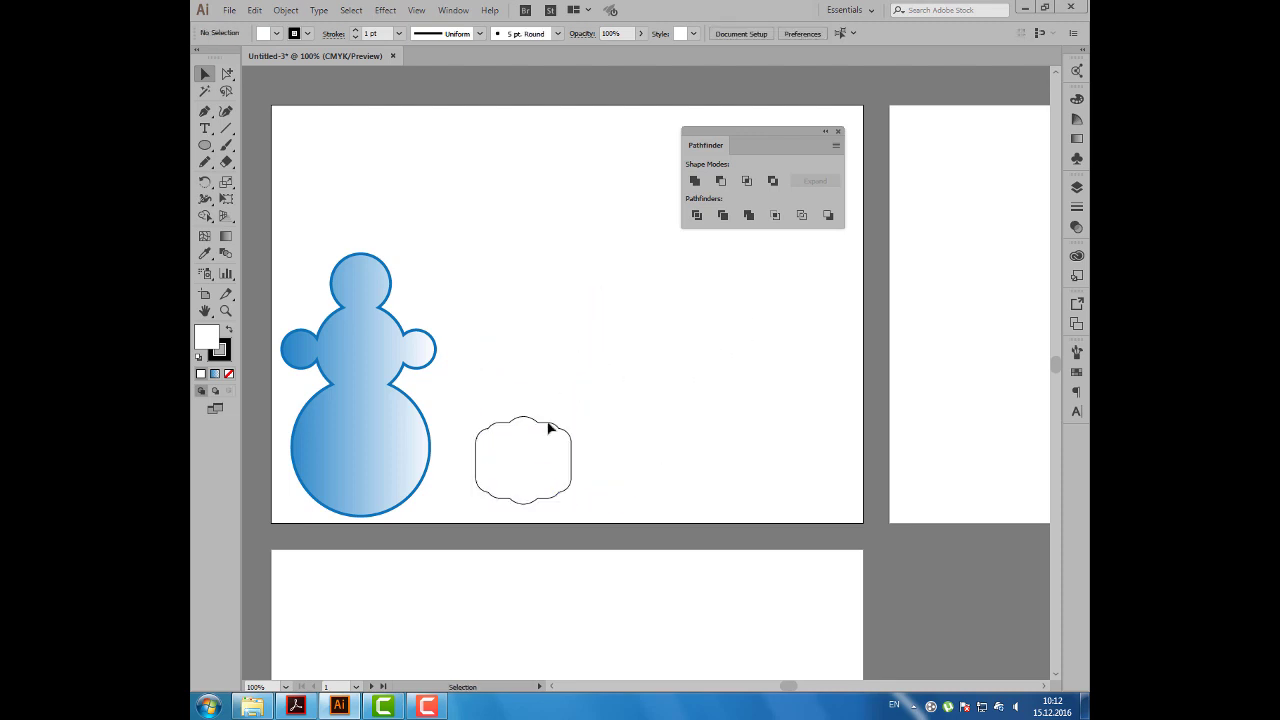
drag(514, 463, 495, 470)
drag(437, 330, 453, 330)
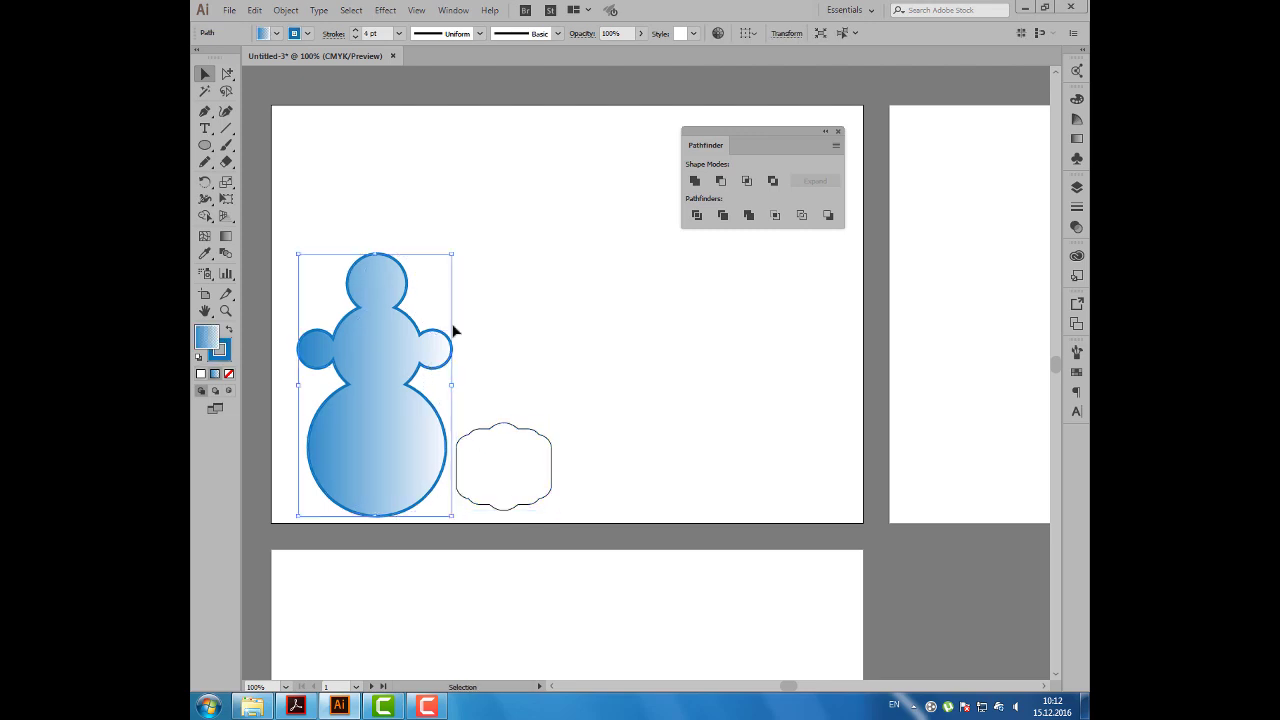
click(658, 186)
drag(708, 145, 682, 139)
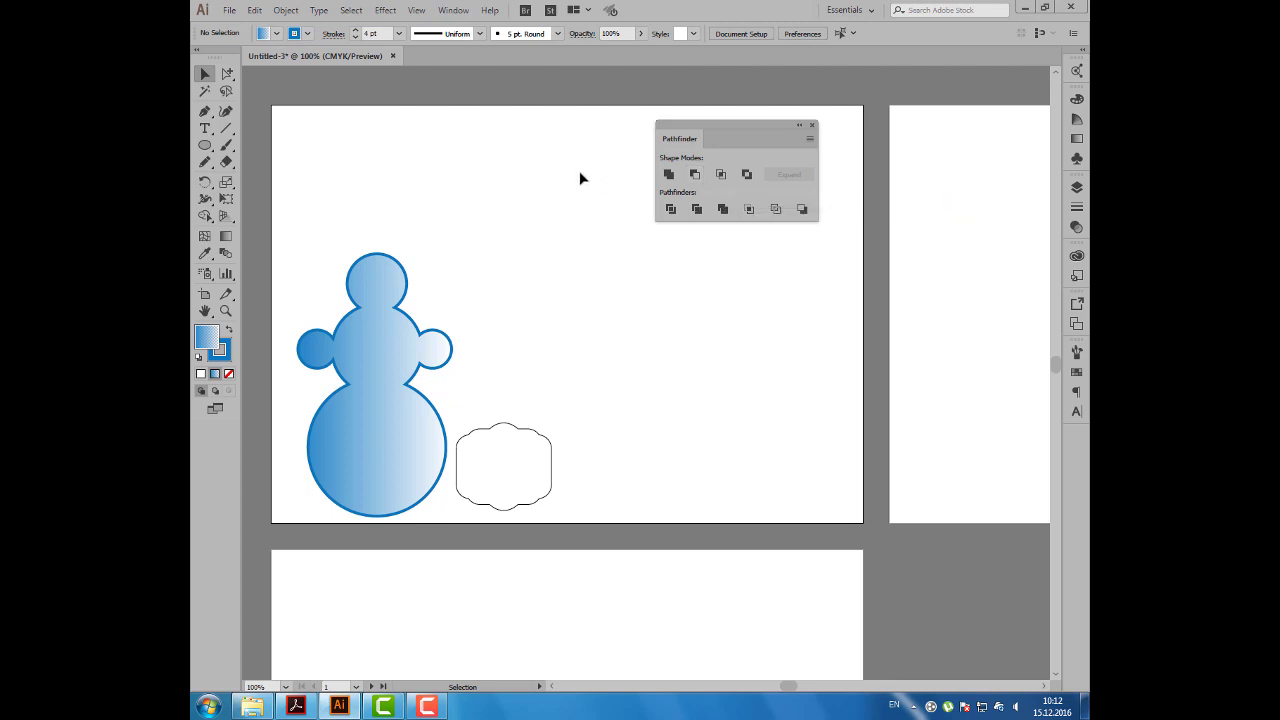
Draw an ellipse near the top-left with yellow fill and no stroke.
key(d)
click(204, 145)
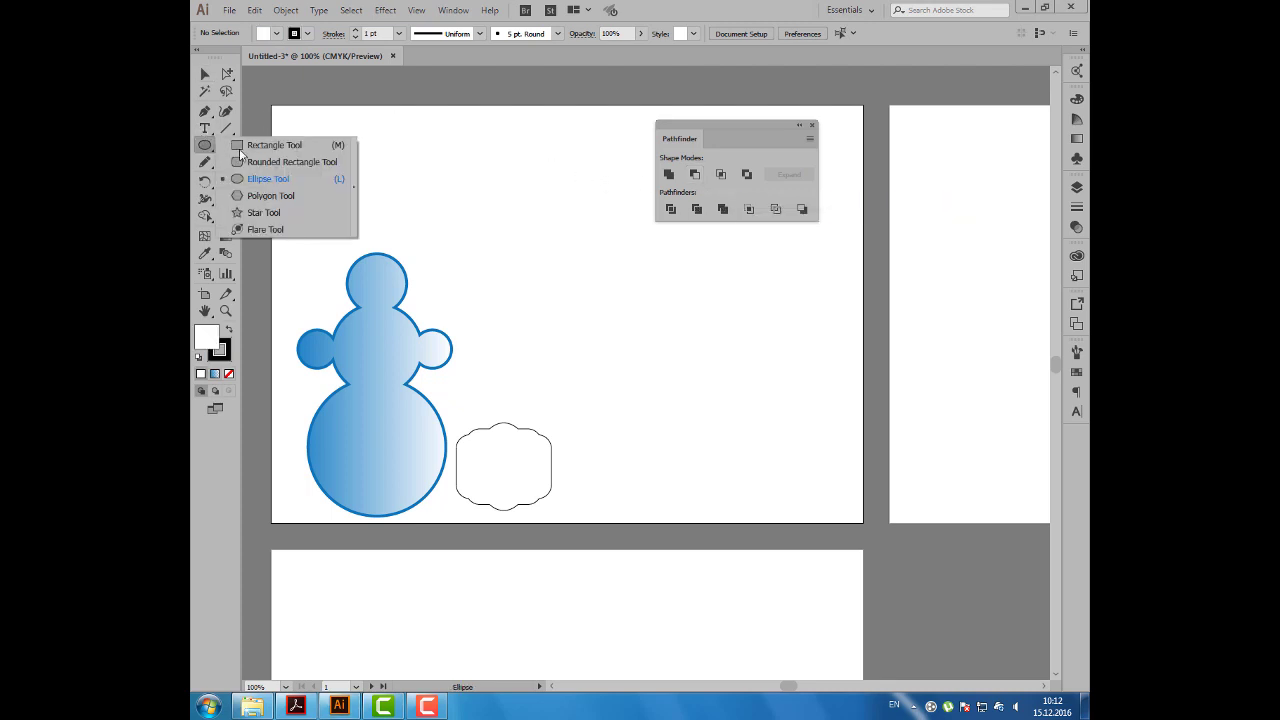
drag(337, 122, 429, 201)
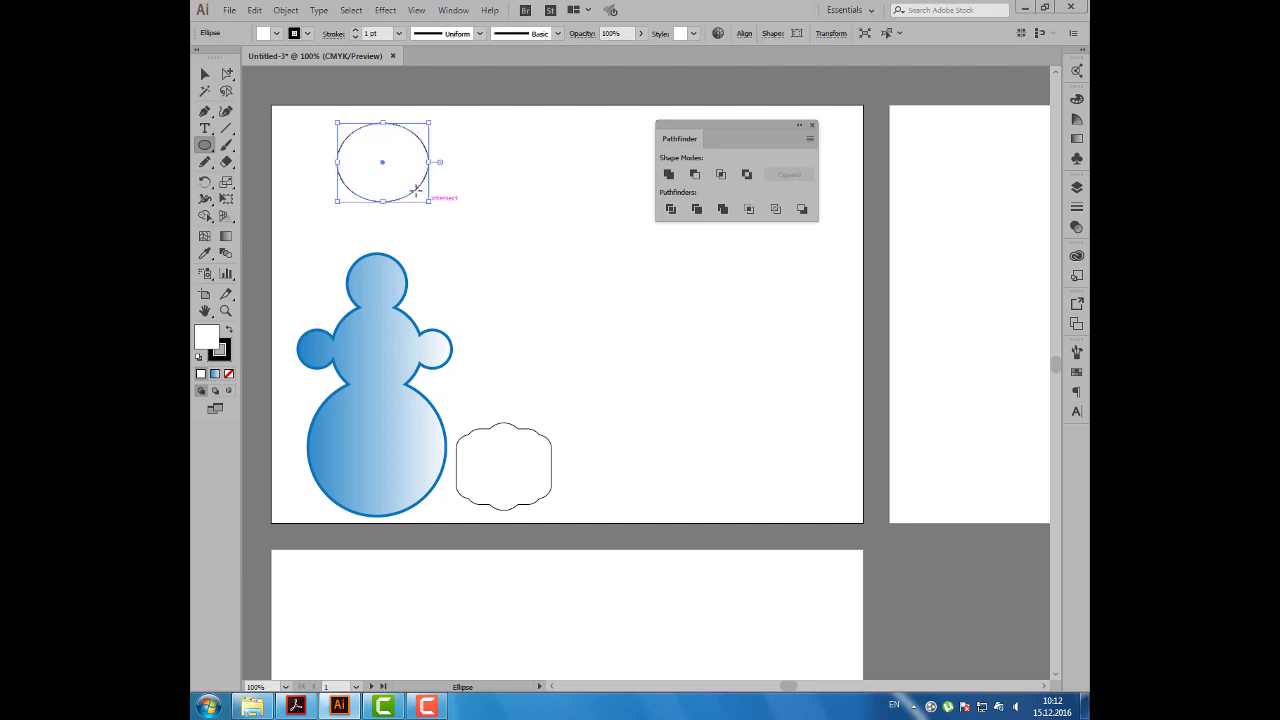
click(277, 34)
click(249, 57)
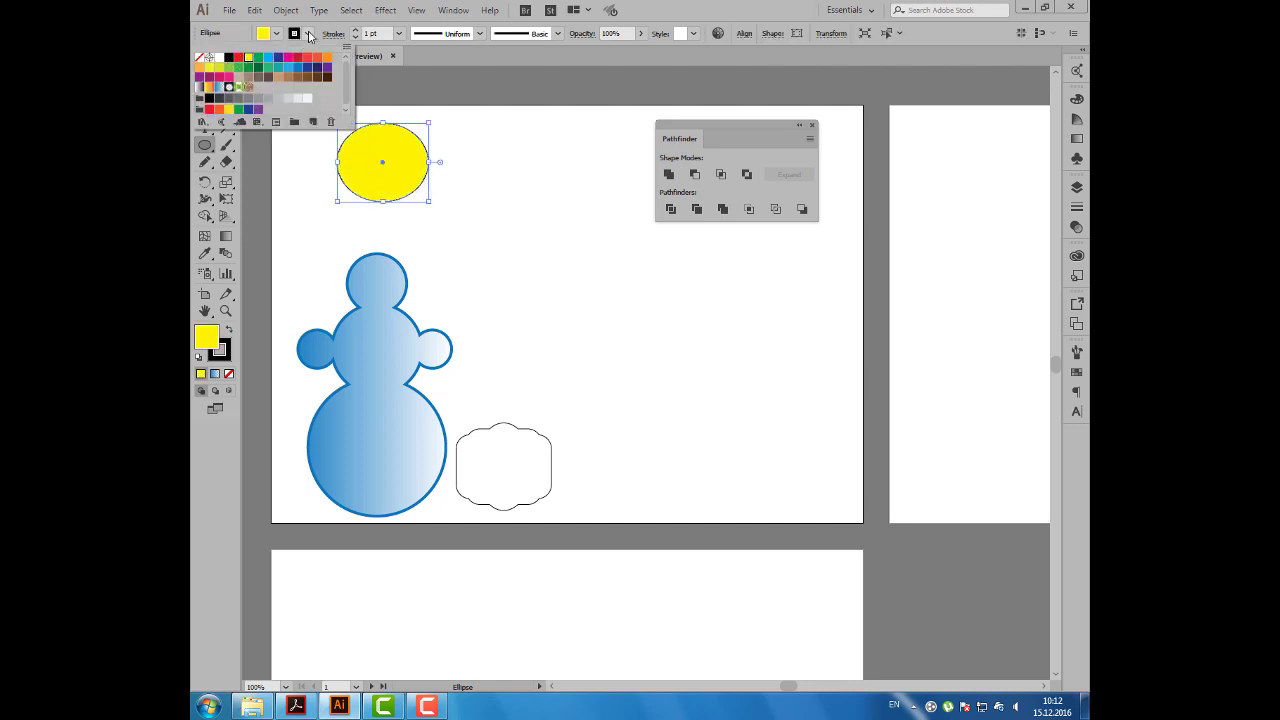
click(309, 34)
click(199, 57)
Alt-drag a copy down and right, fill it cyan, and select both ellipses.
key(Escape)
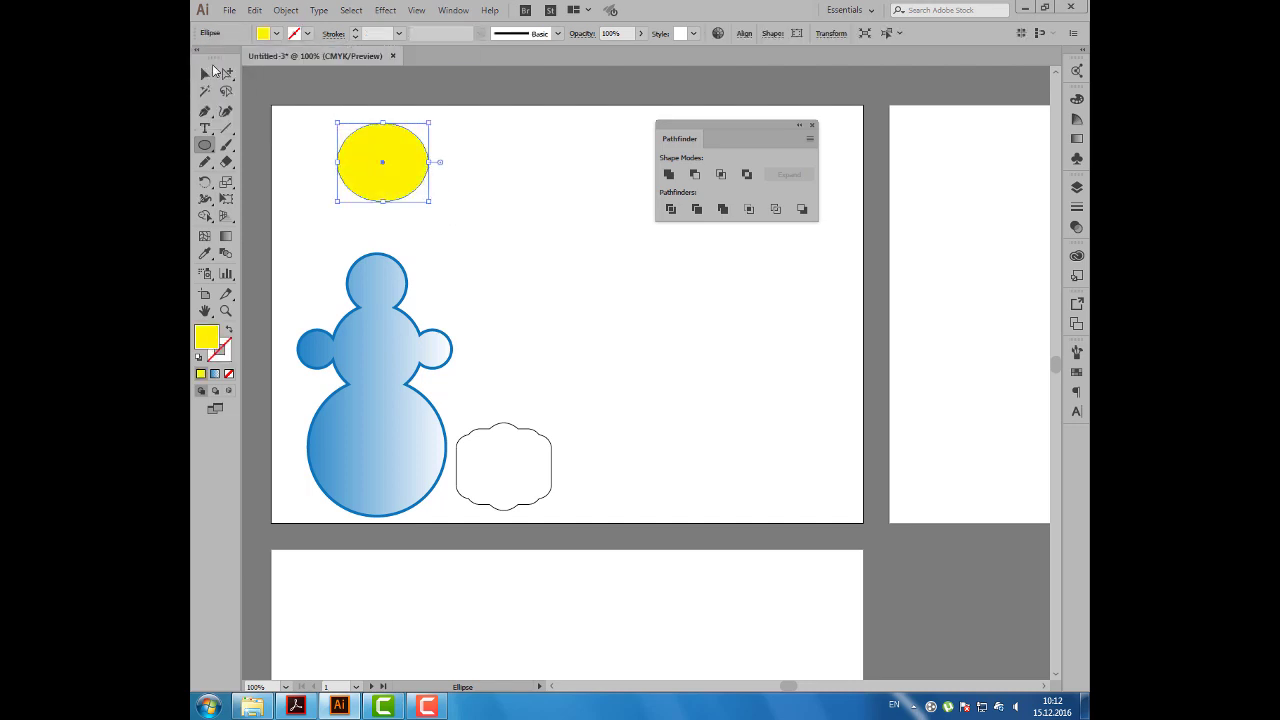
key(v)
drag(367, 164, 390, 173)
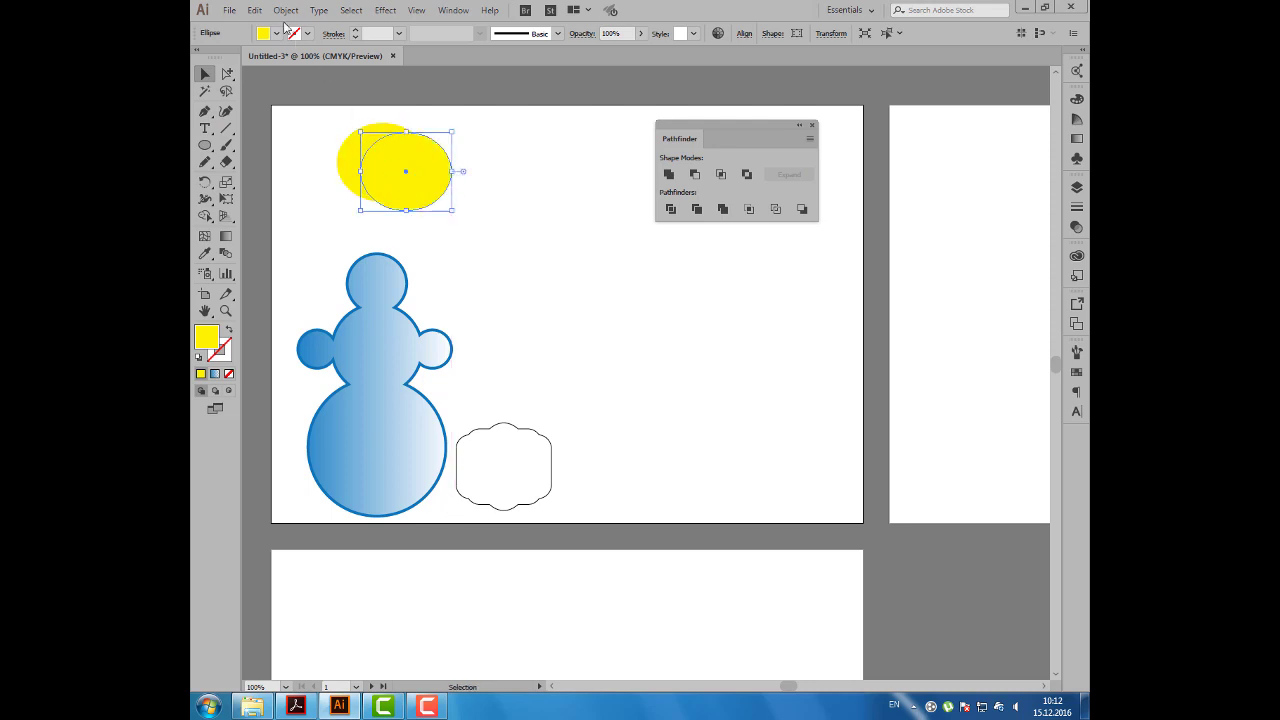
click(277, 34)
click(268, 57)
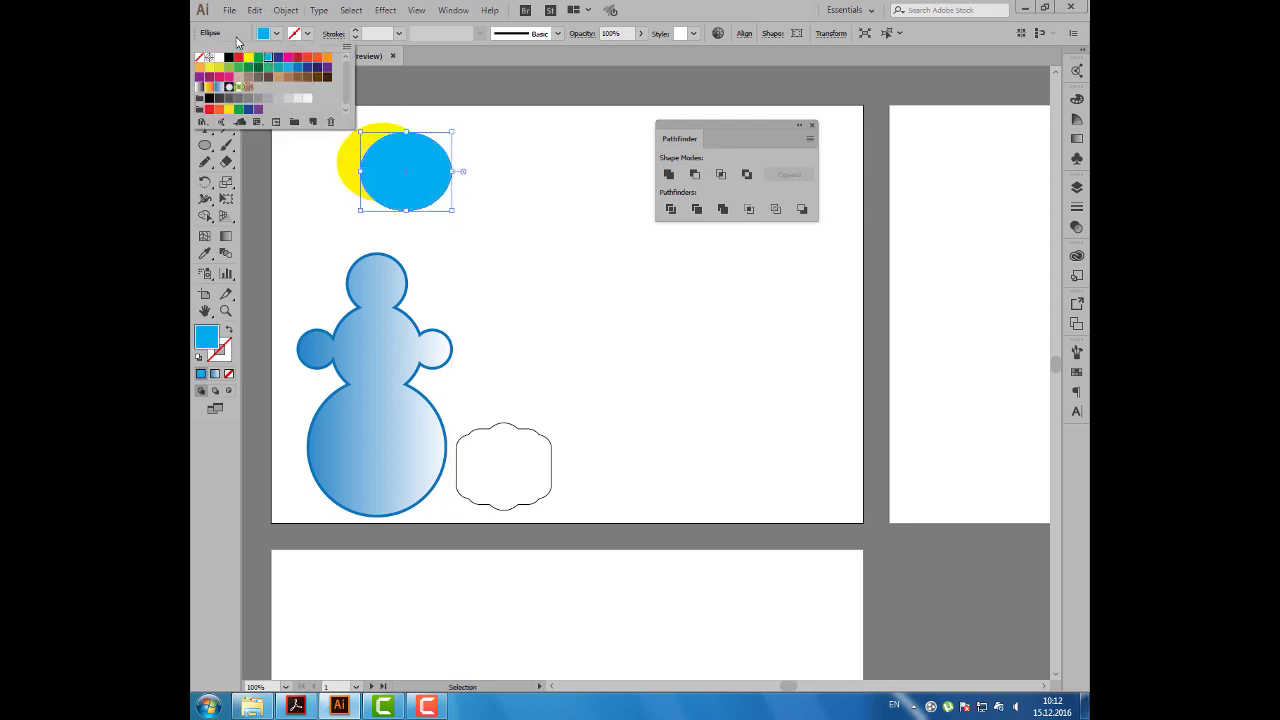
key(Escape)
click(297, 123)
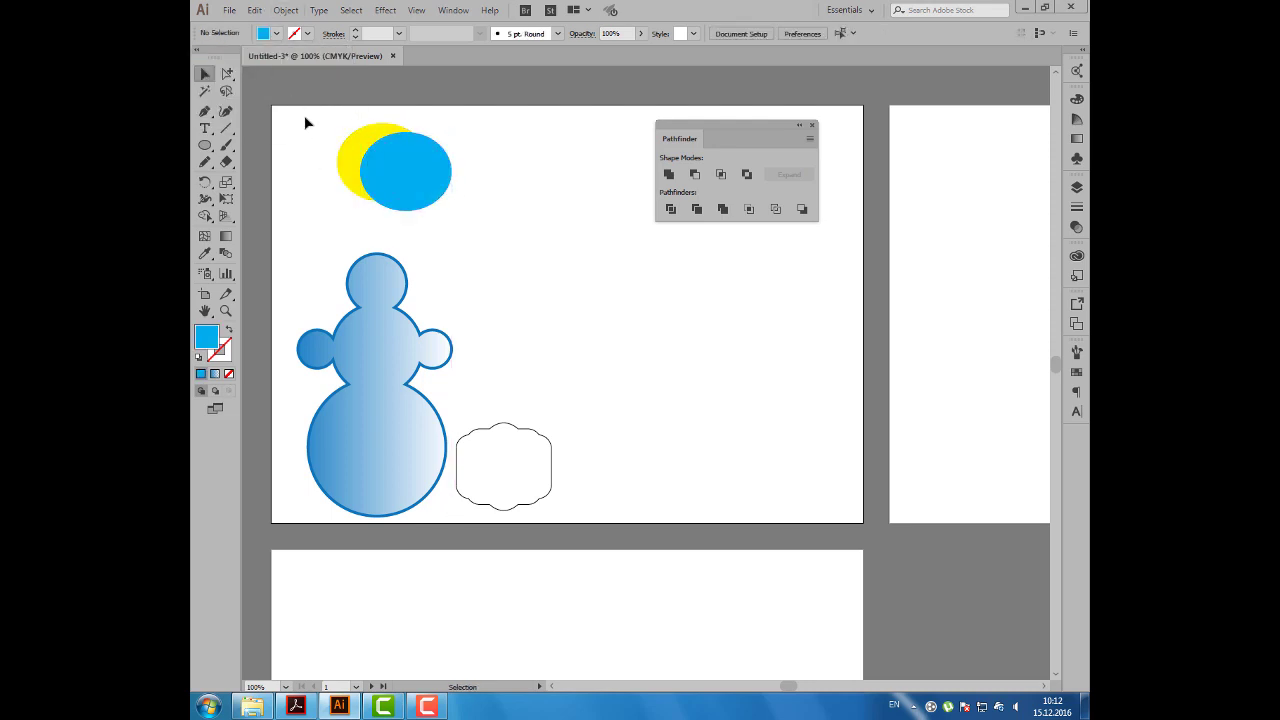
mouse_move(304, 115)
mouse_down()
mouse_move(438, 197)
mouse_move(466, 175)
mouse_up()
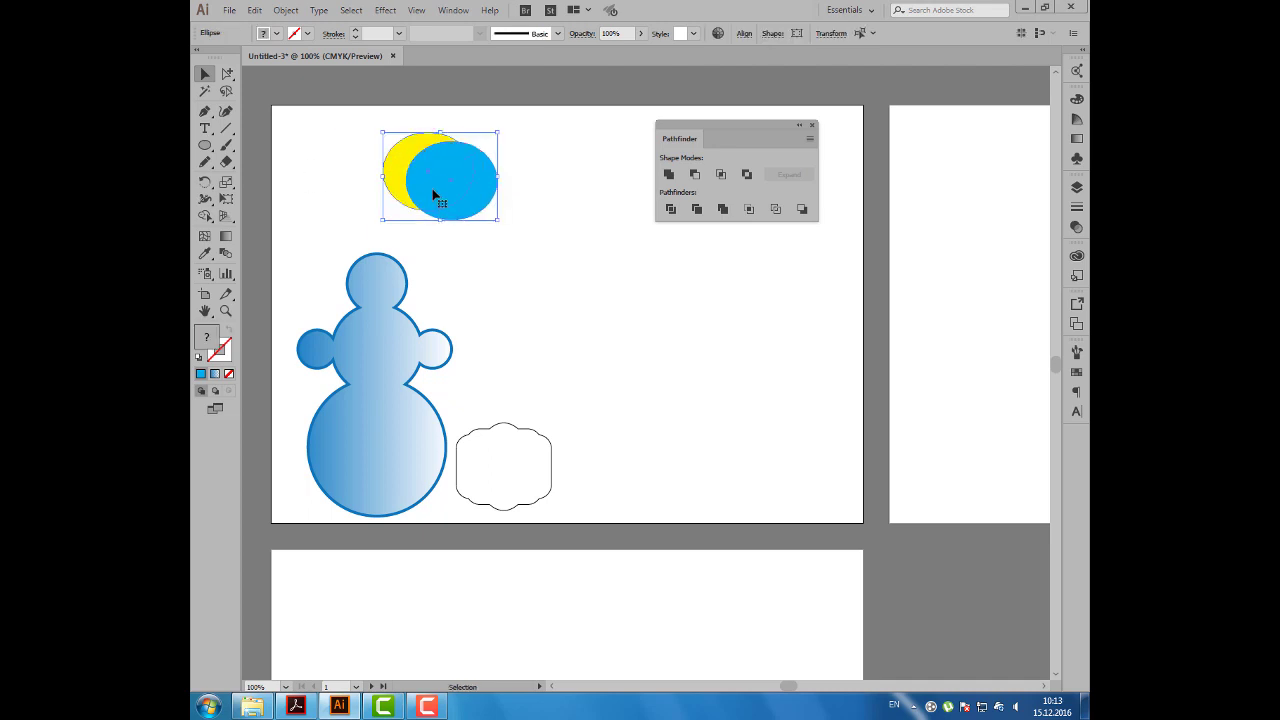
Apply Pathfinder Minus Front to cut the cyan ellipse from the yellow one.
click(695, 175)
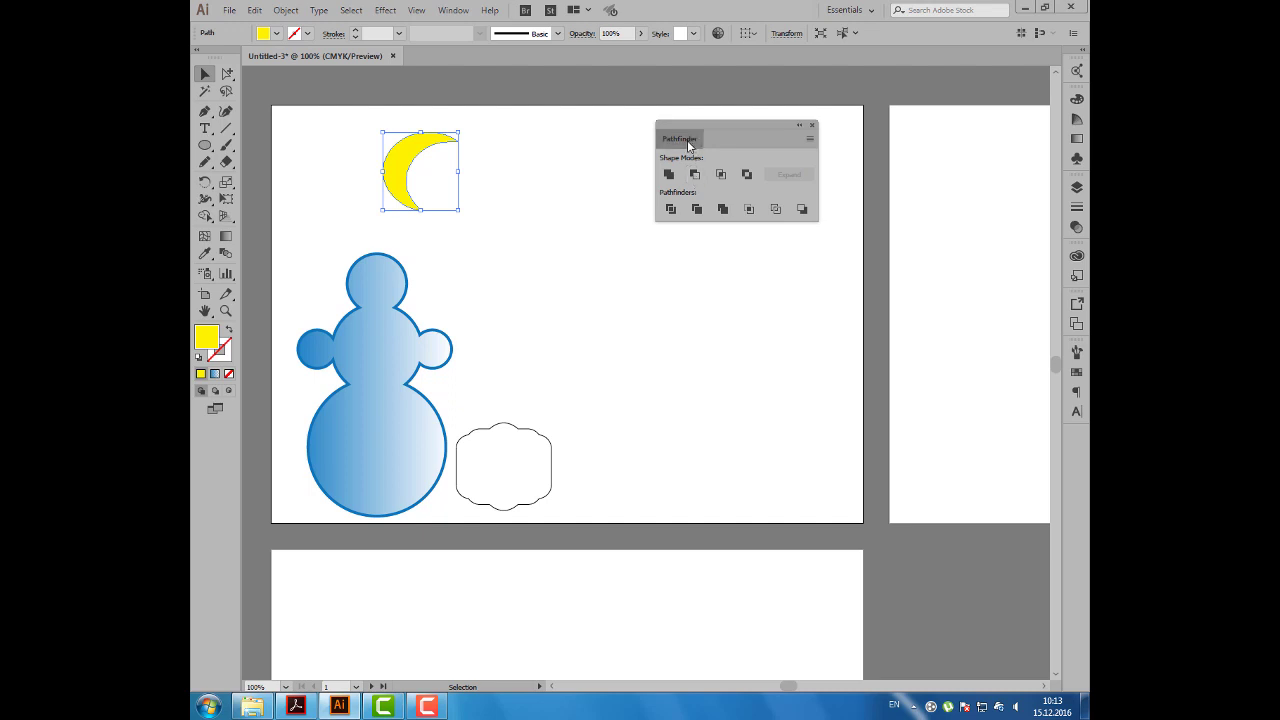
drag(690, 146, 682, 146)
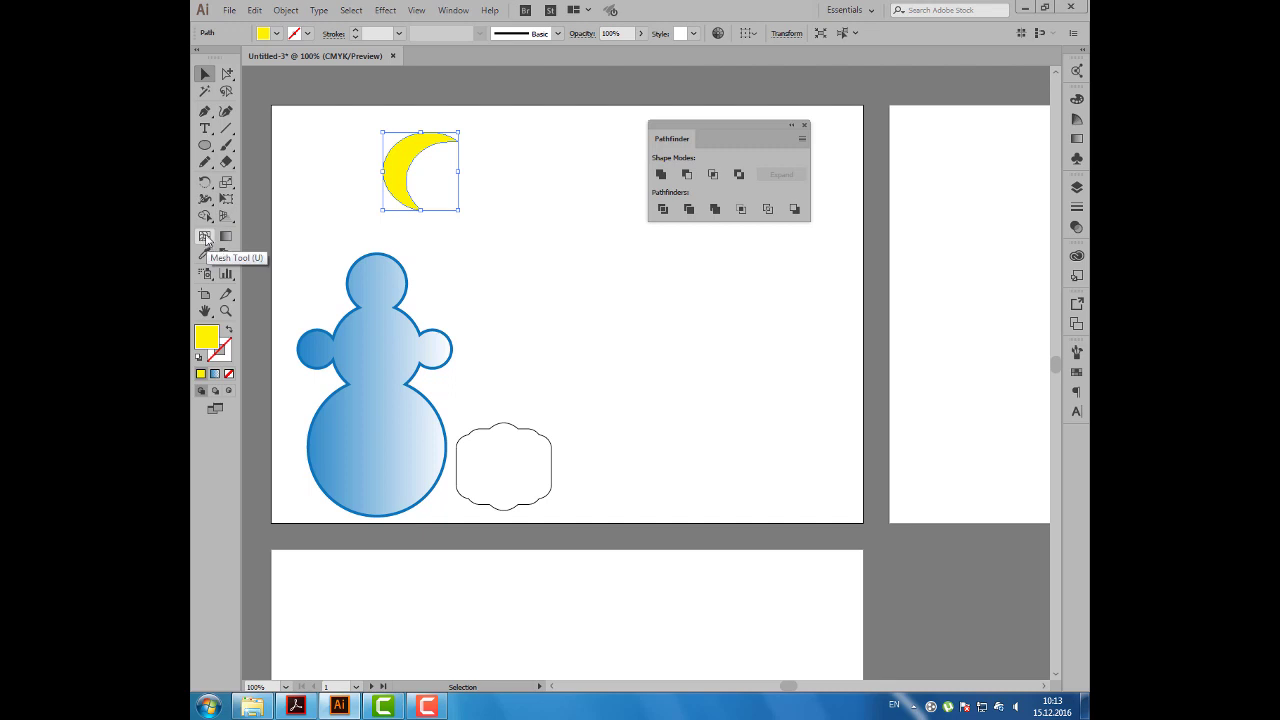
drag(205, 216, 242, 232)
click(242, 232)
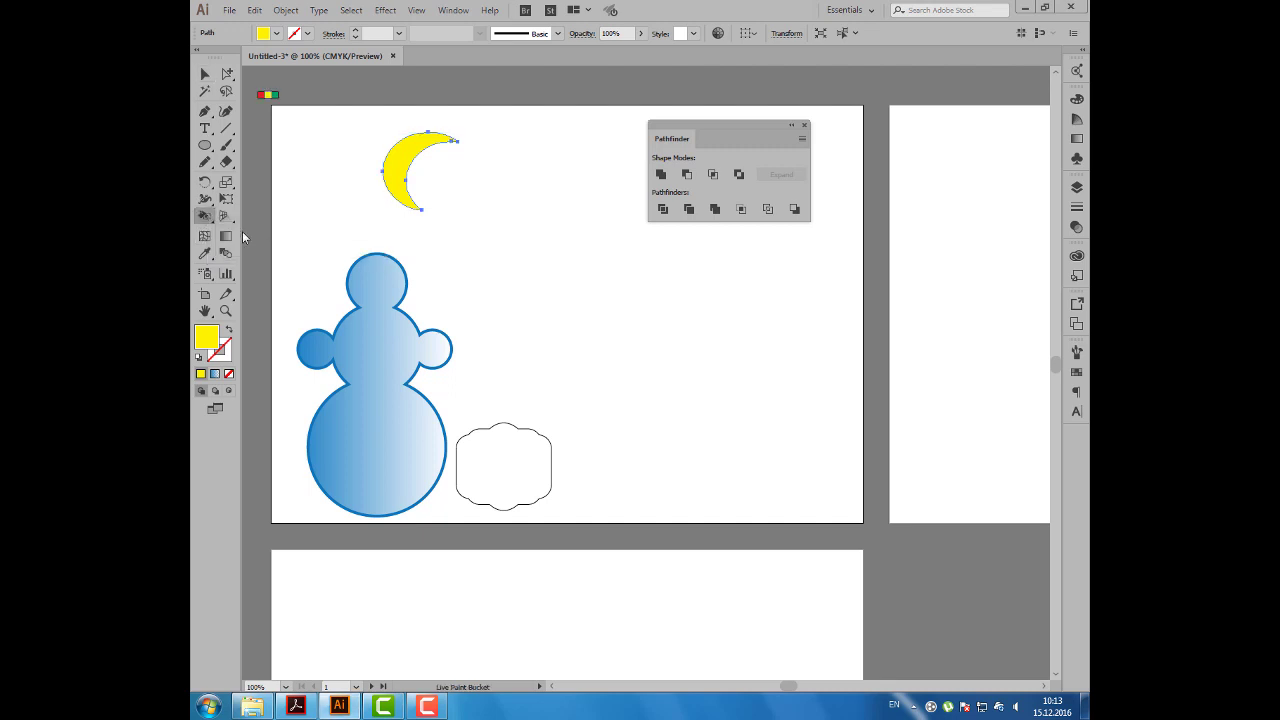
drag(660, 145, 644, 144)
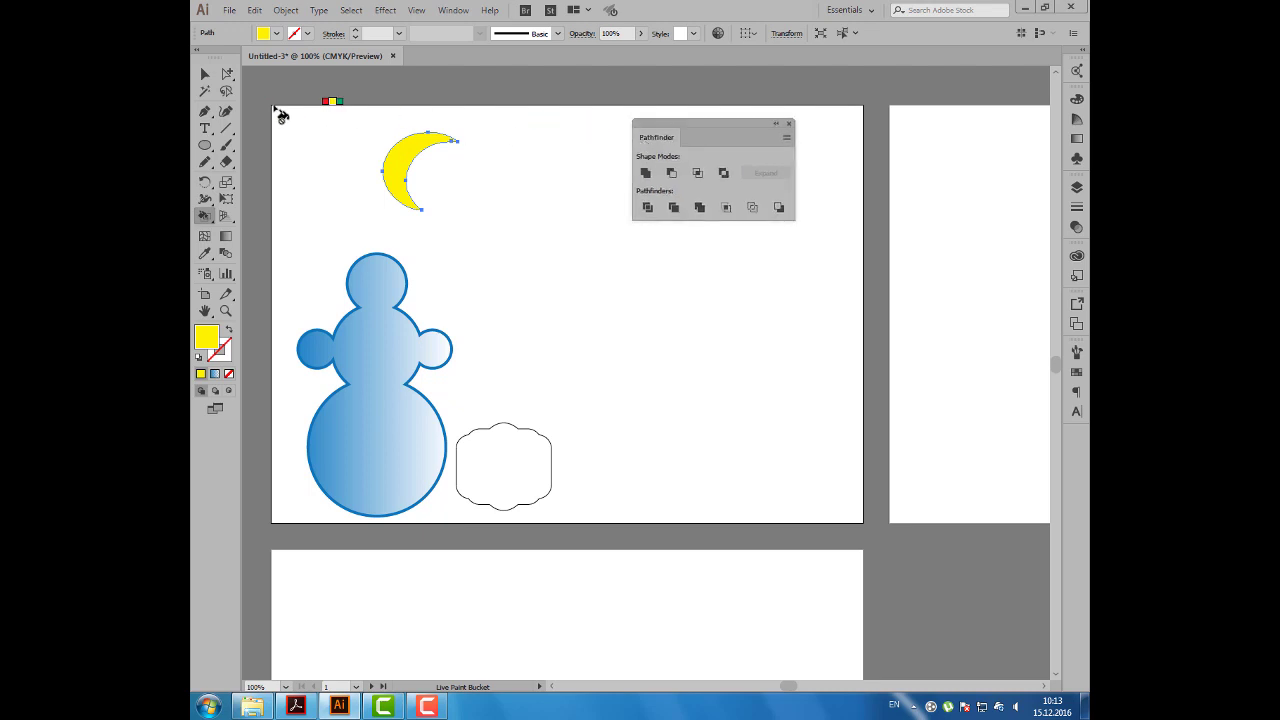
Nudge the crescent moon slightly right and down, then select the snowman.
click(205, 75)
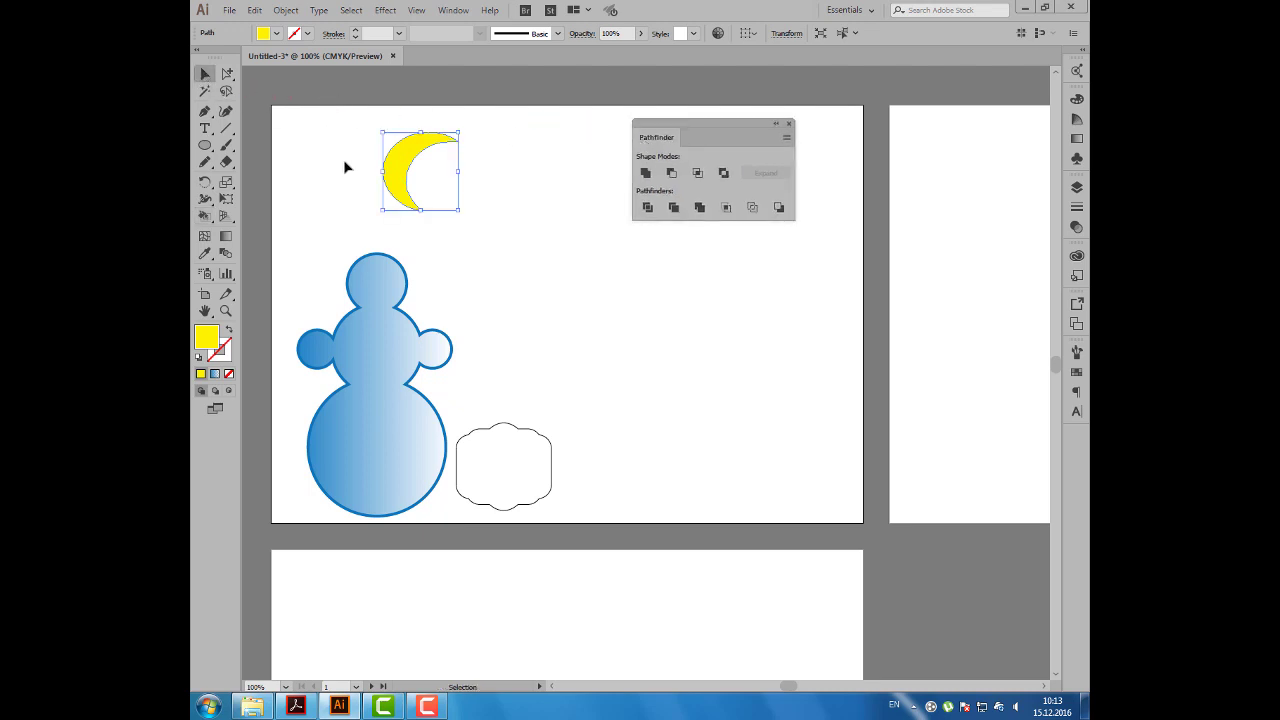
drag(402, 155, 409, 163)
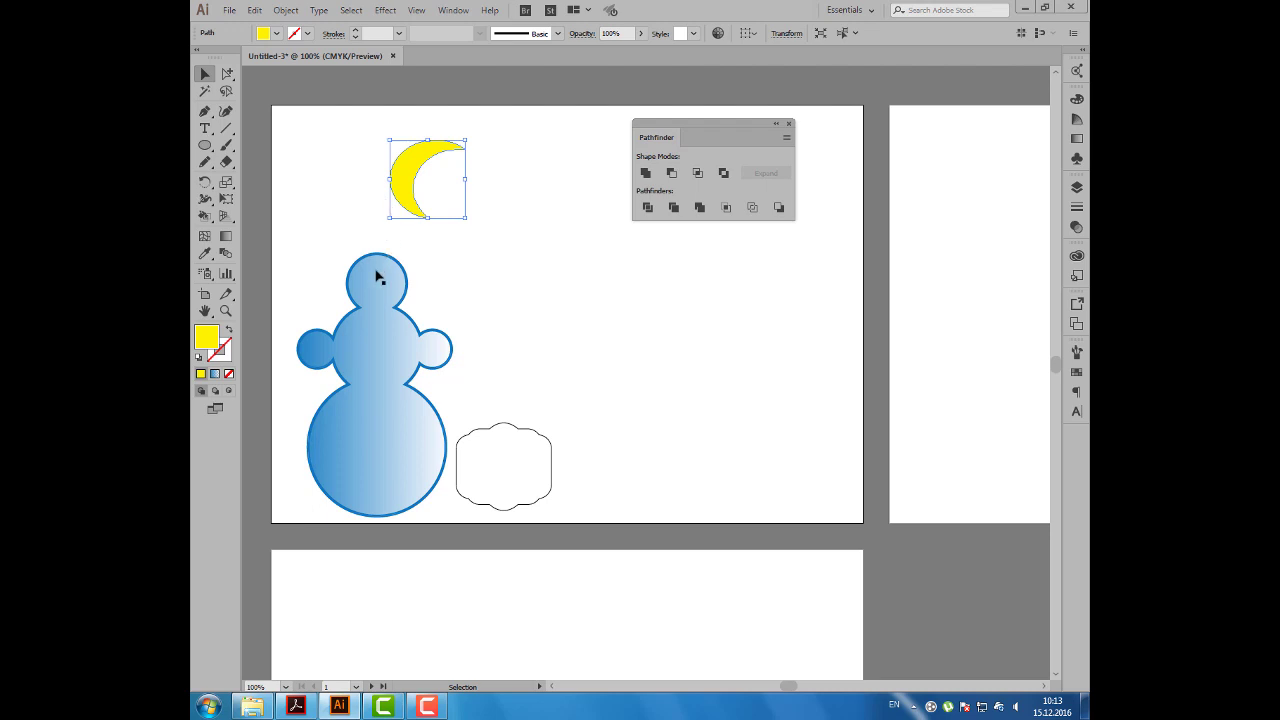
click(378, 274)
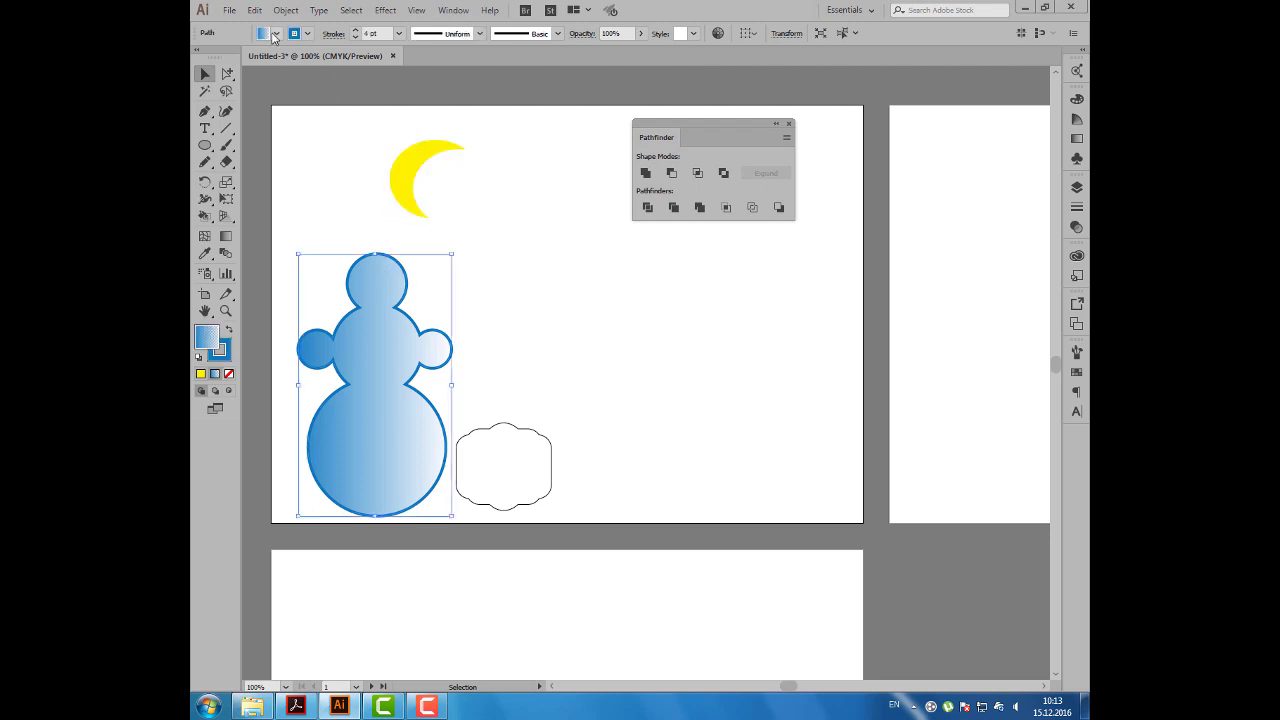
Give the snowman a solid blue fill and add a gradient mesh point to it.
click(276, 34)
click(288, 68)
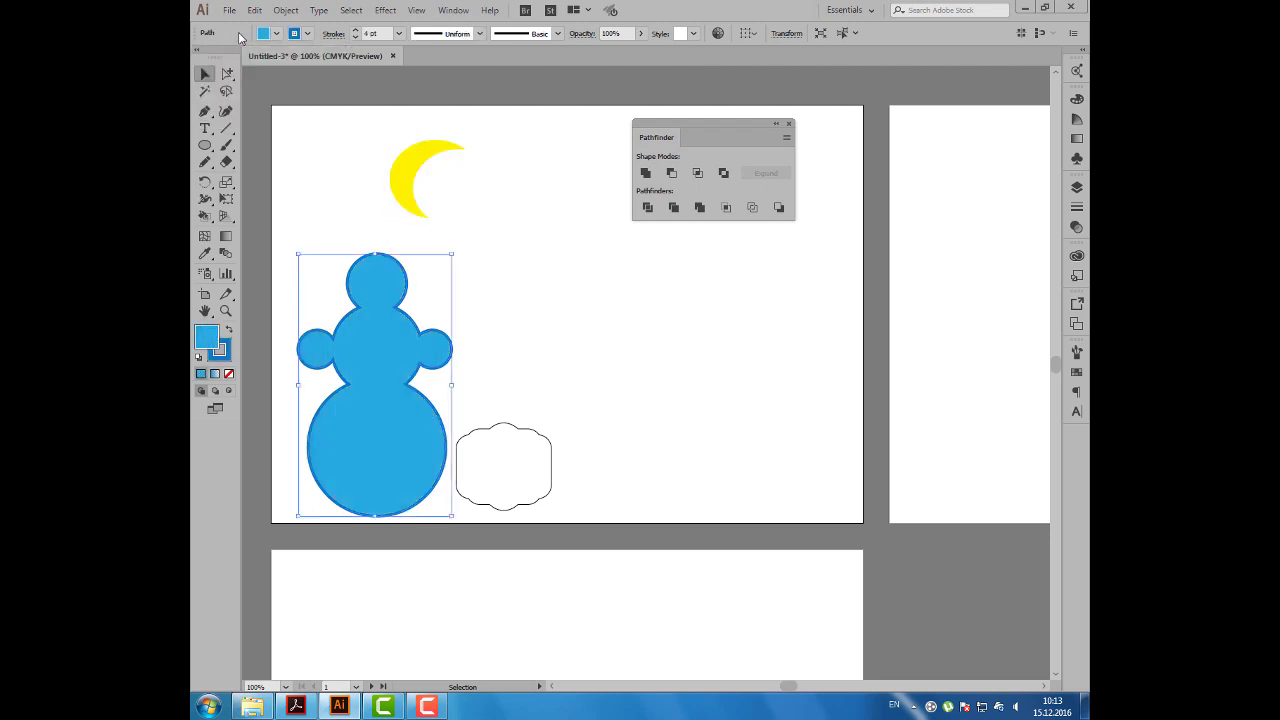
click(204, 237)
click(354, 476)
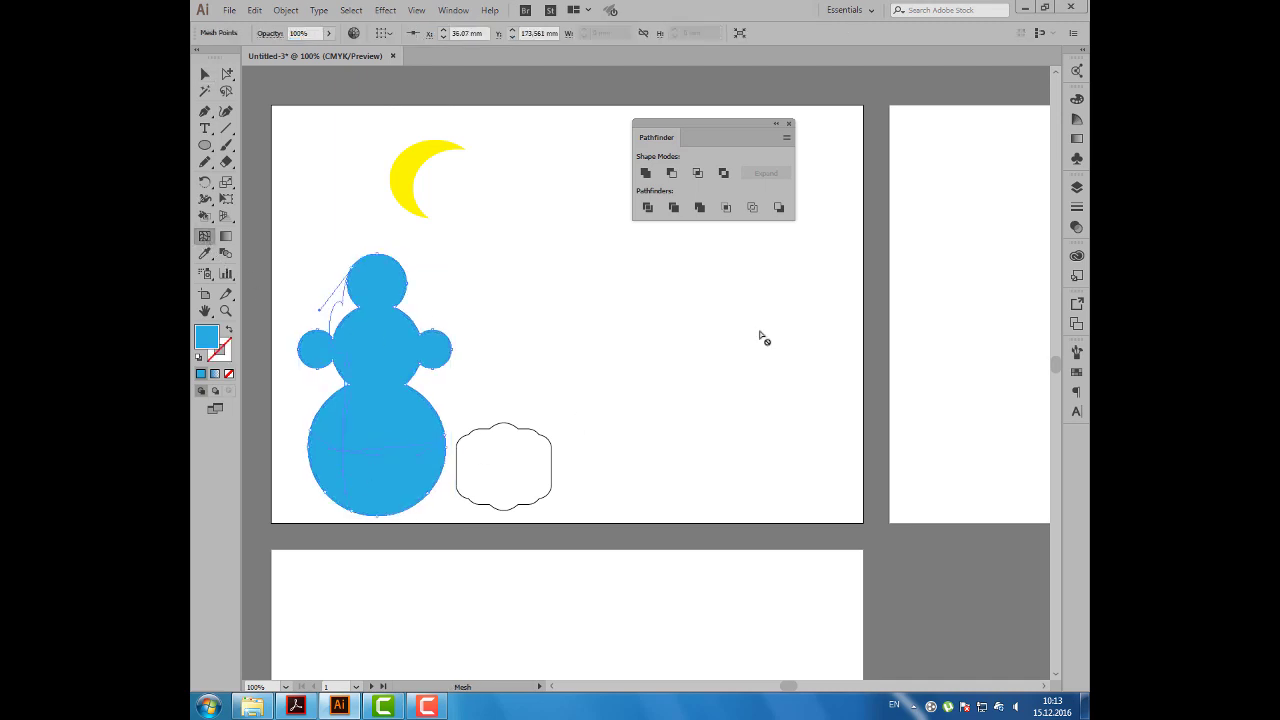
Color the mesh point lighter blue, deselect the snowman, and collapse the colour panels.
click(1077, 99)
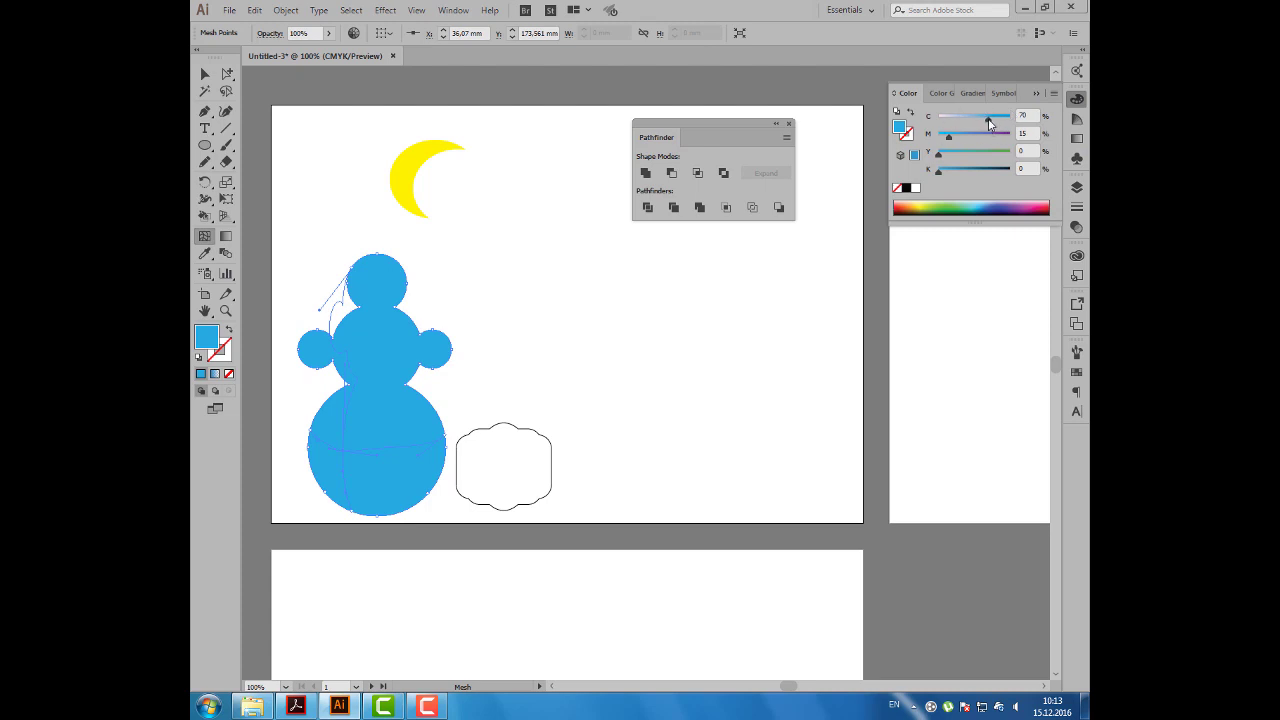
drag(988, 121, 978, 121)
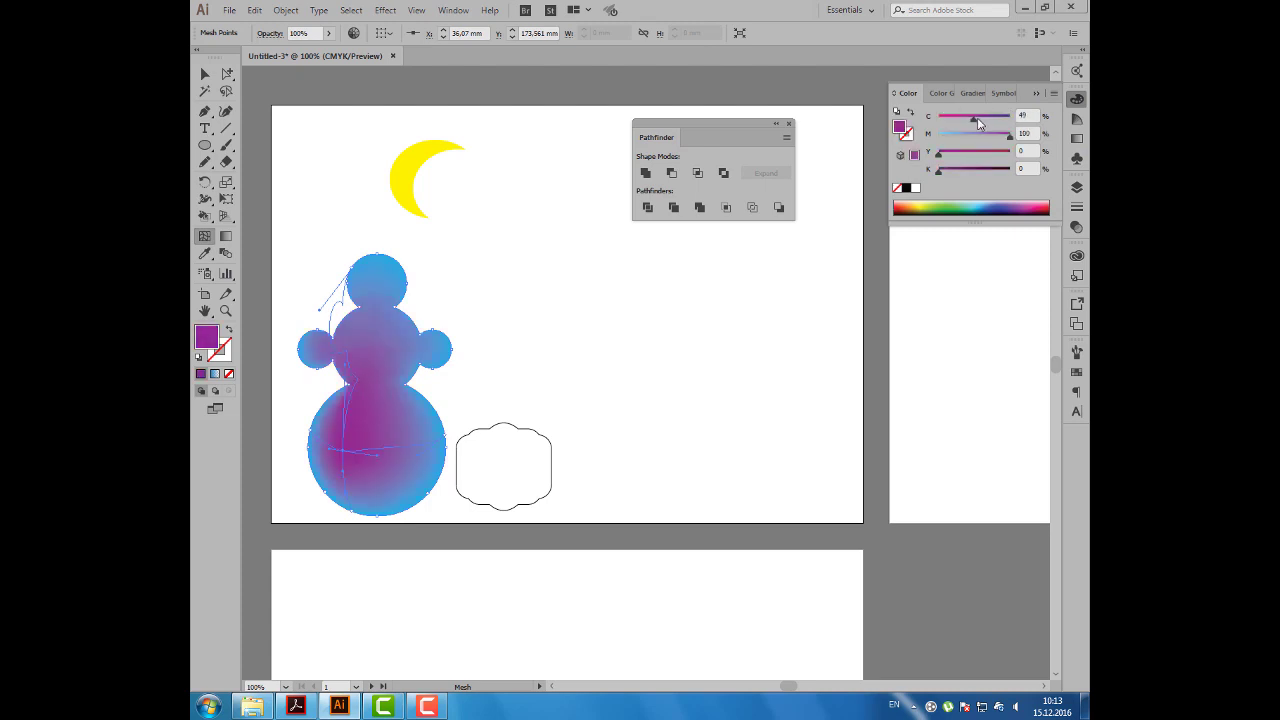
key(ctrl+z)
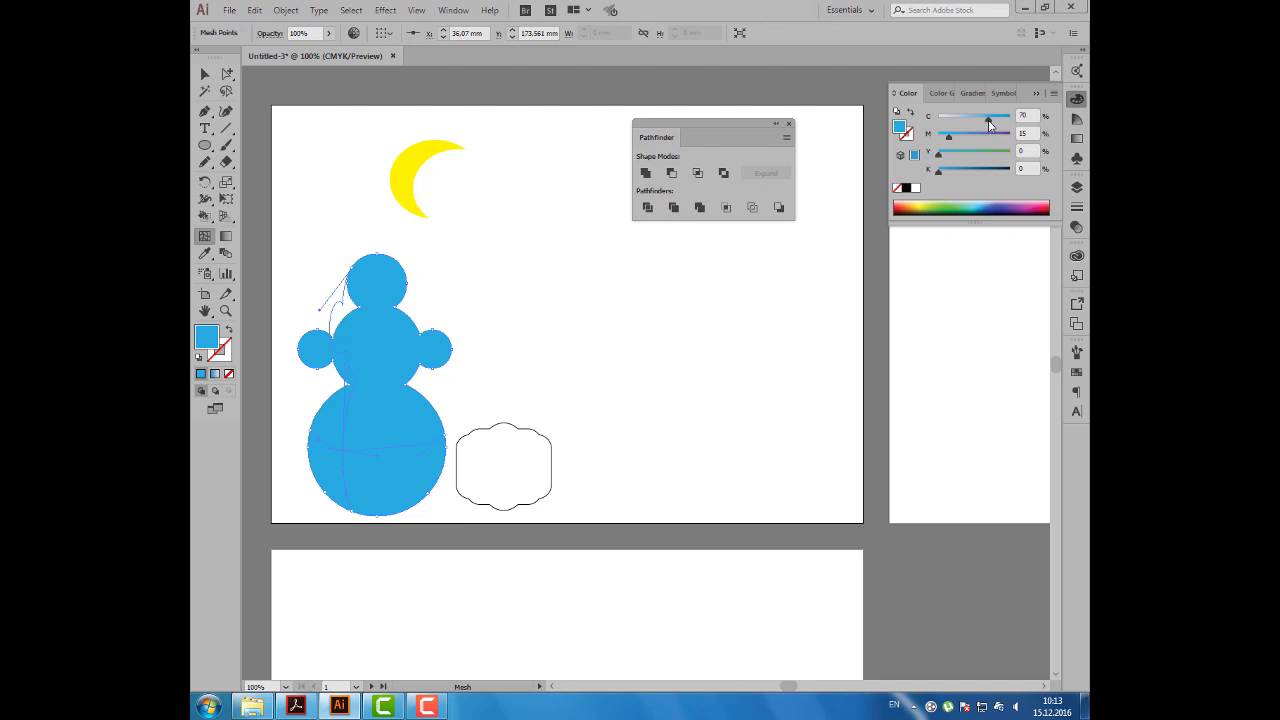
drag(988, 120, 966, 117)
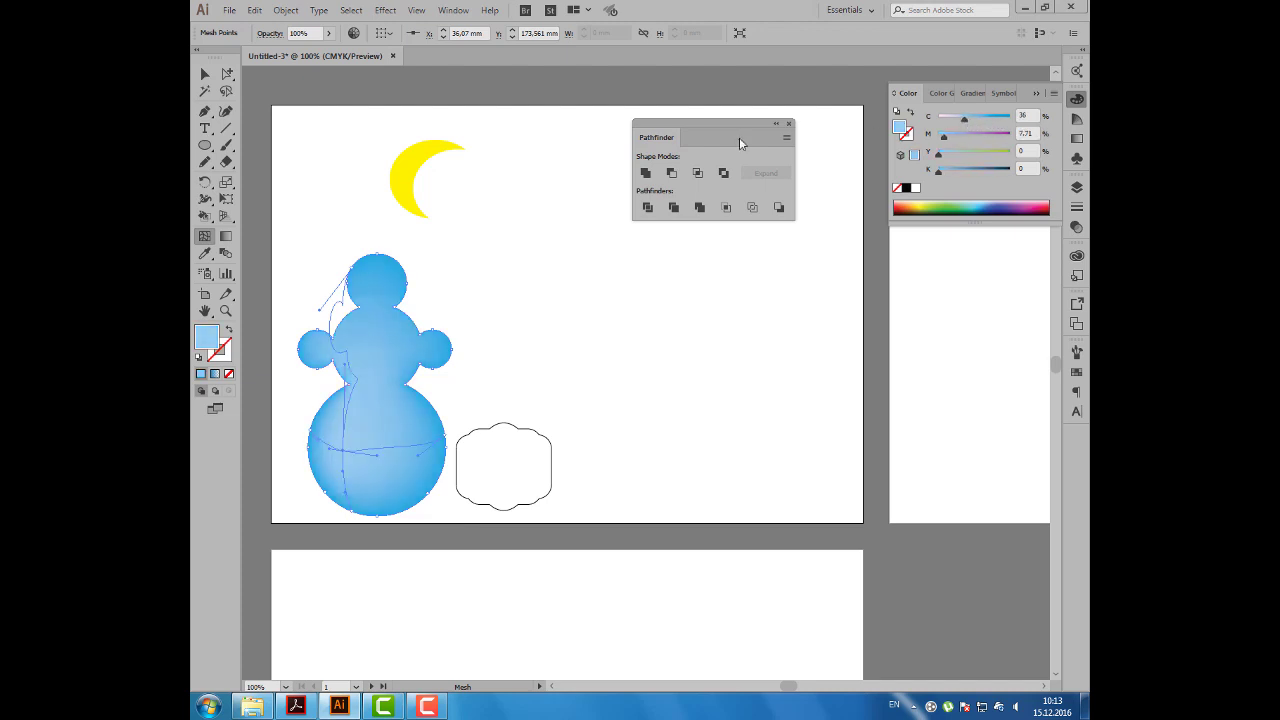
click(205, 74)
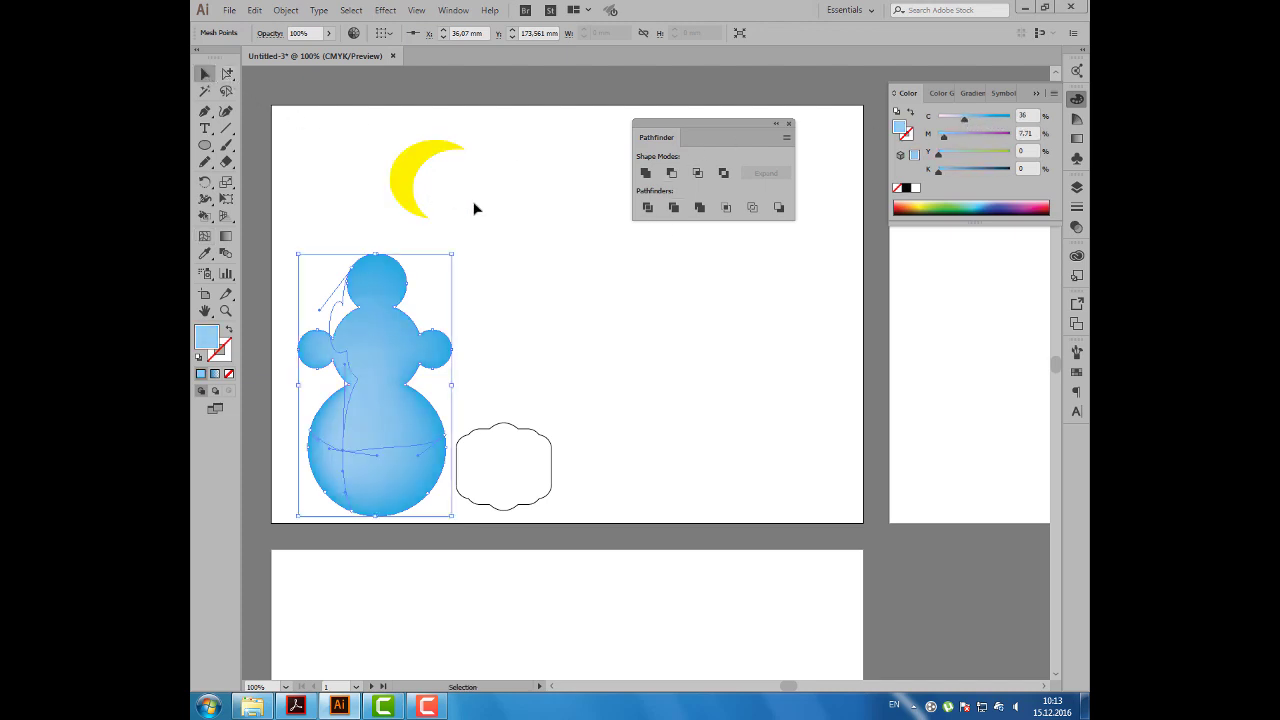
click(473, 207)
click(1035, 94)
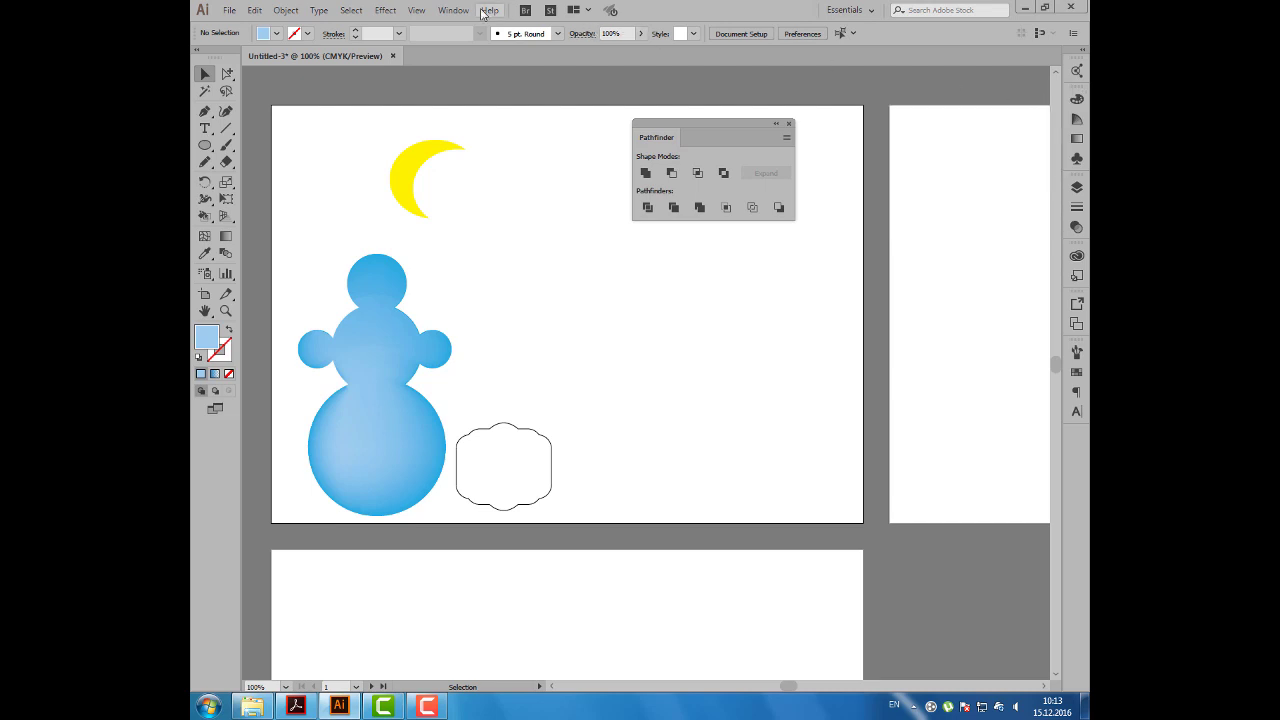
Show the Appearance panel and place it near the snowman.
click(453, 11)
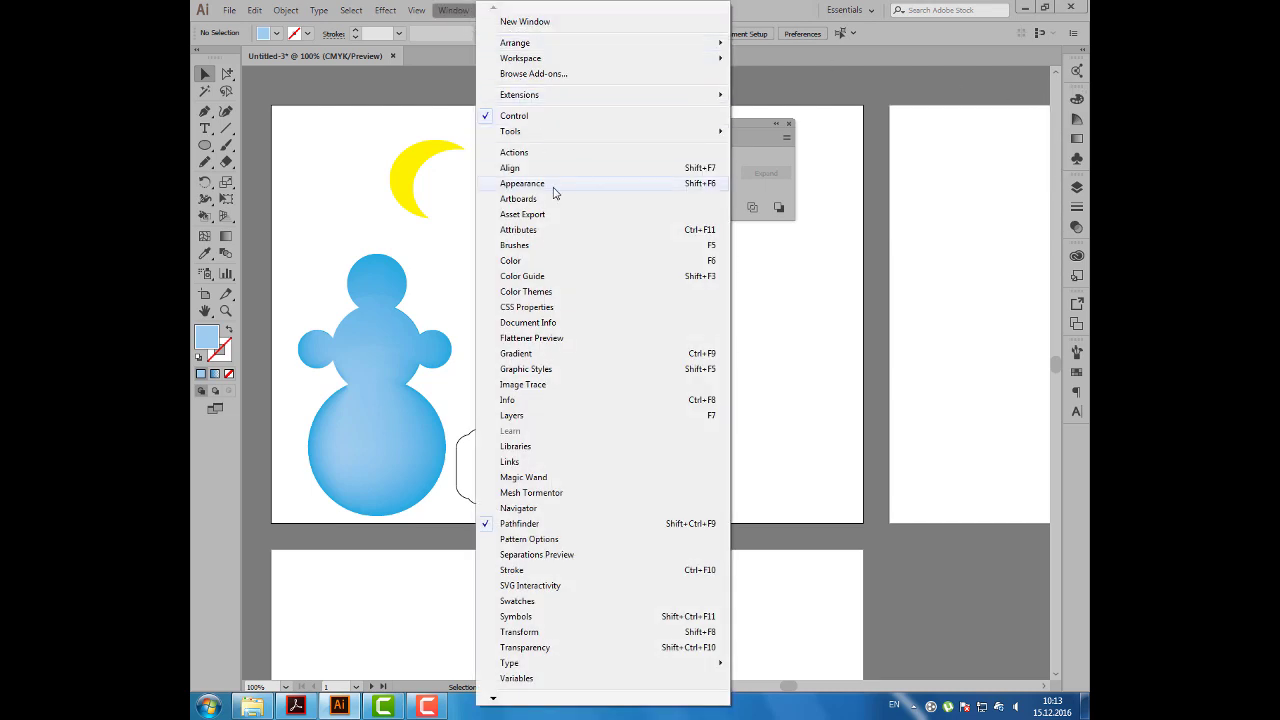
click(522, 184)
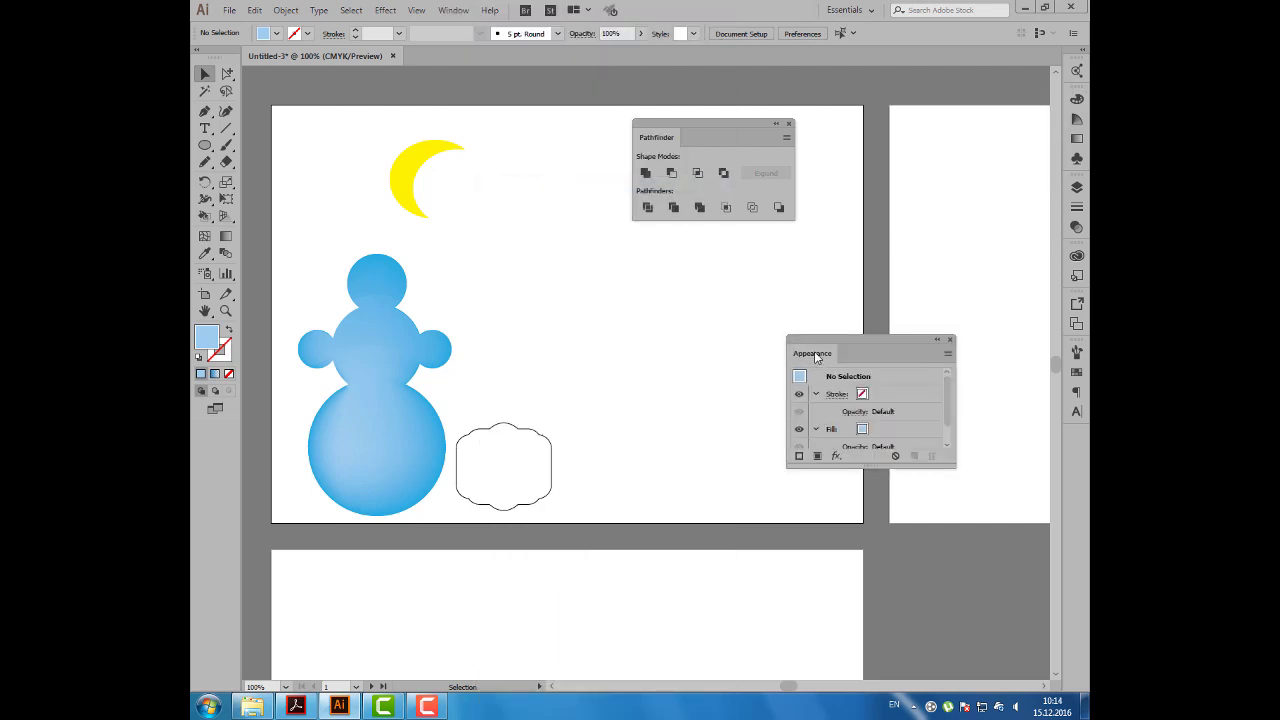
drag(815, 353, 561, 310)
Add a new blue 1 pt stroke to the snowman mesh.
click(371, 331)
click(690, 314)
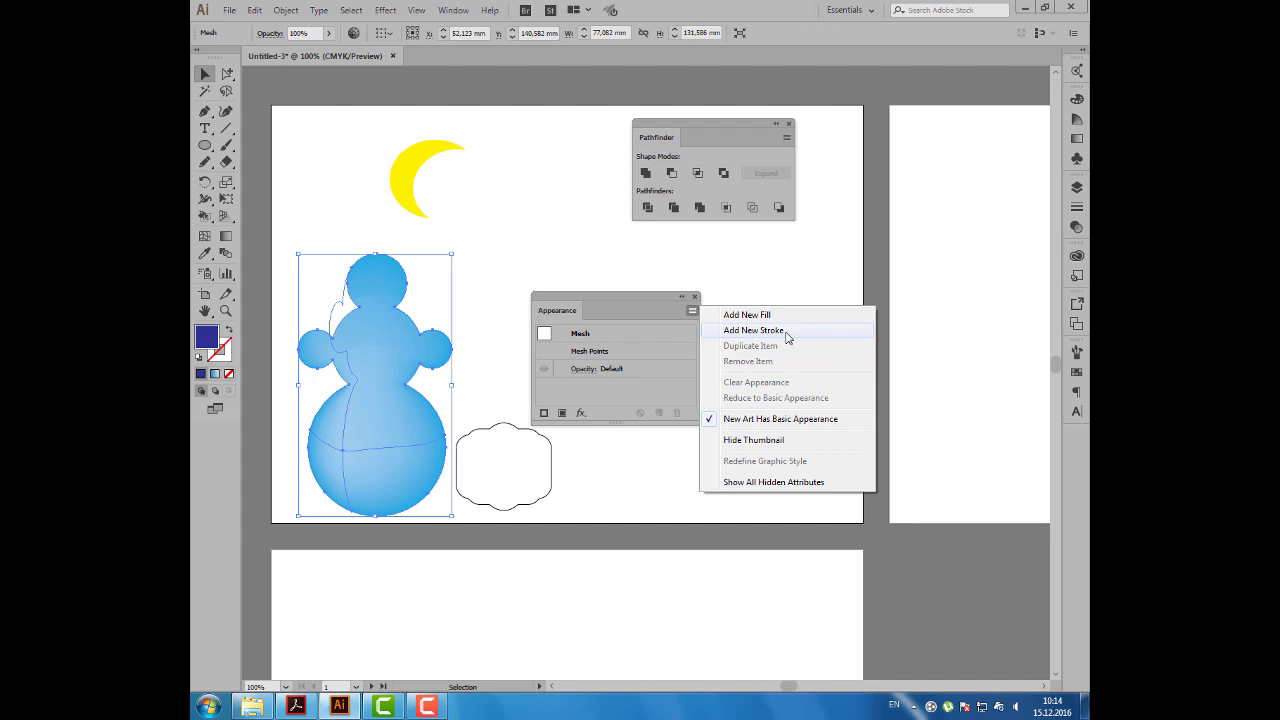
click(788, 331)
click(619, 351)
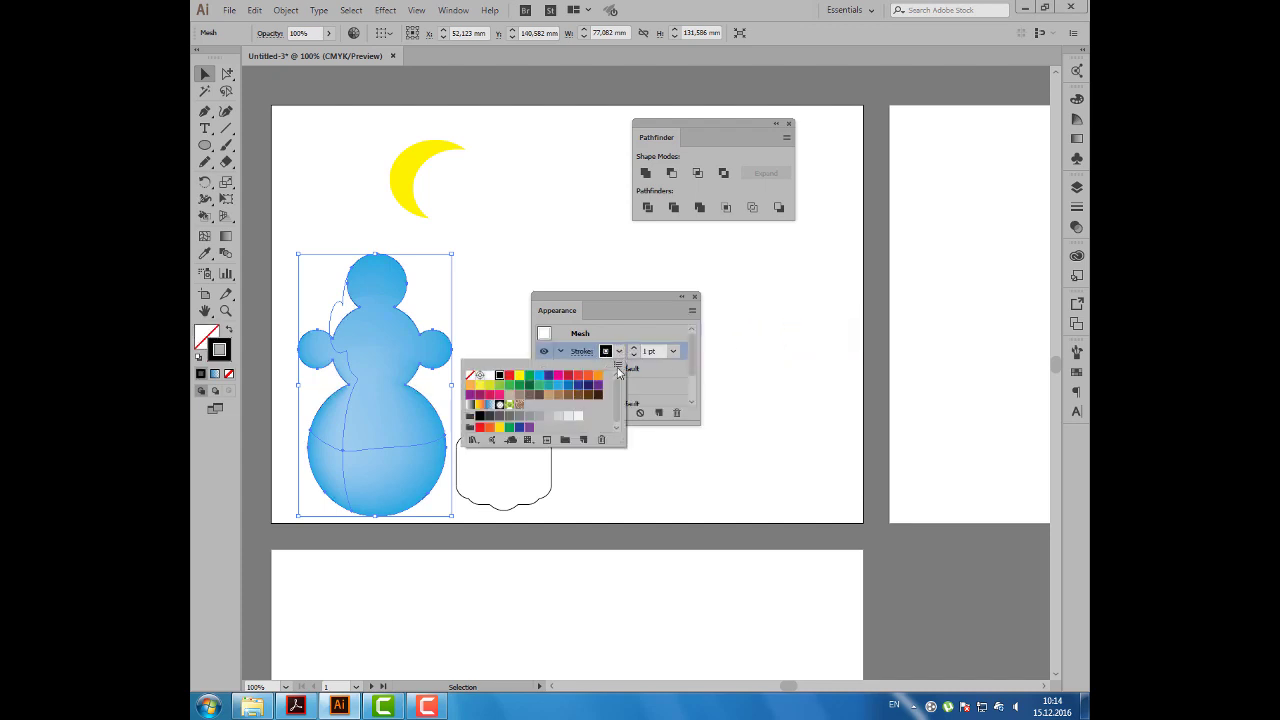
click(568, 384)
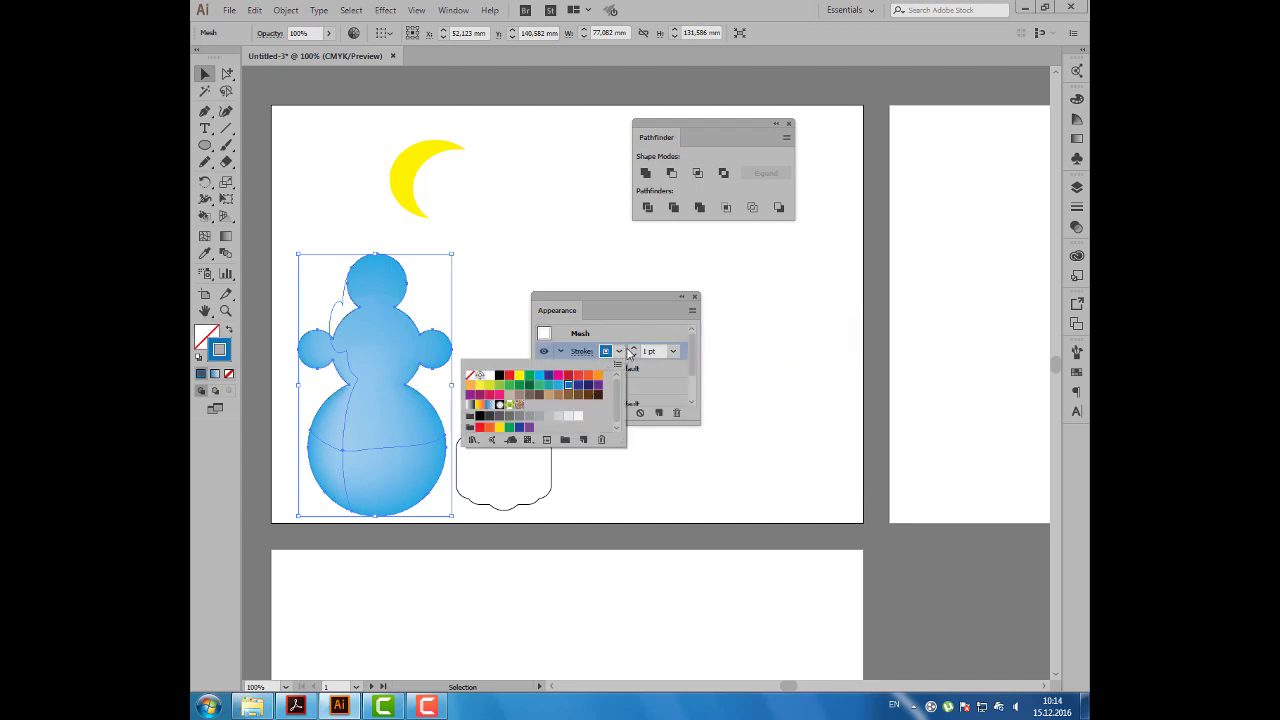
click(633, 348)
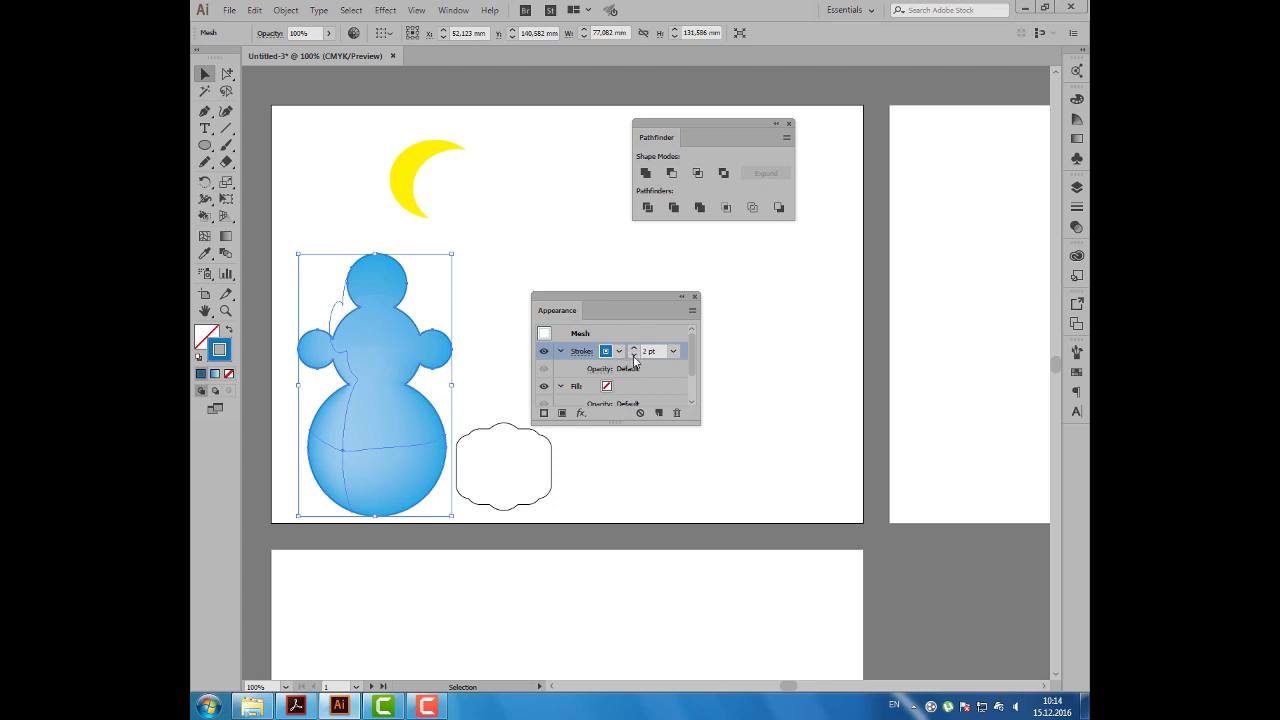
click(633, 356)
Dock the Appearance panel at the side of the workspace.
drag(560, 310, 853, 356)
drag(679, 137, 653, 178)
drag(937, 354, 1077, 440)
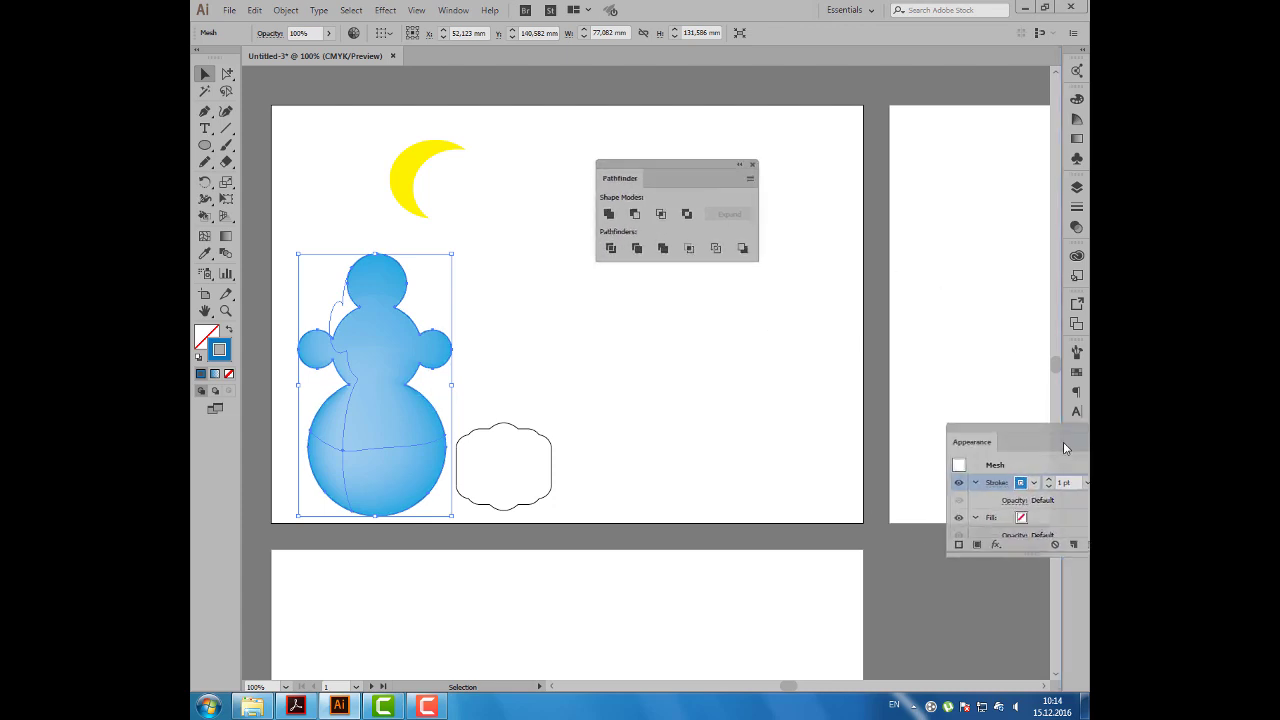
Draw a rounded rectangle to the right of the moon.
click(720, 268)
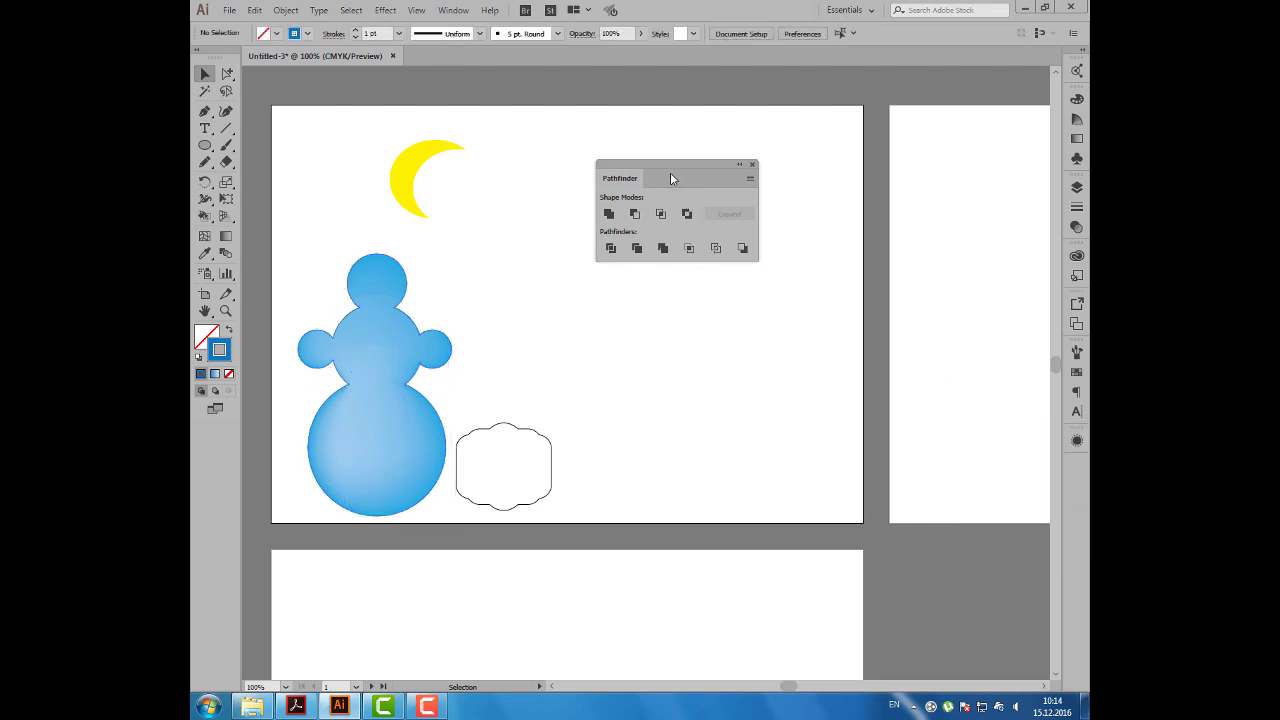
drag(671, 177, 732, 146)
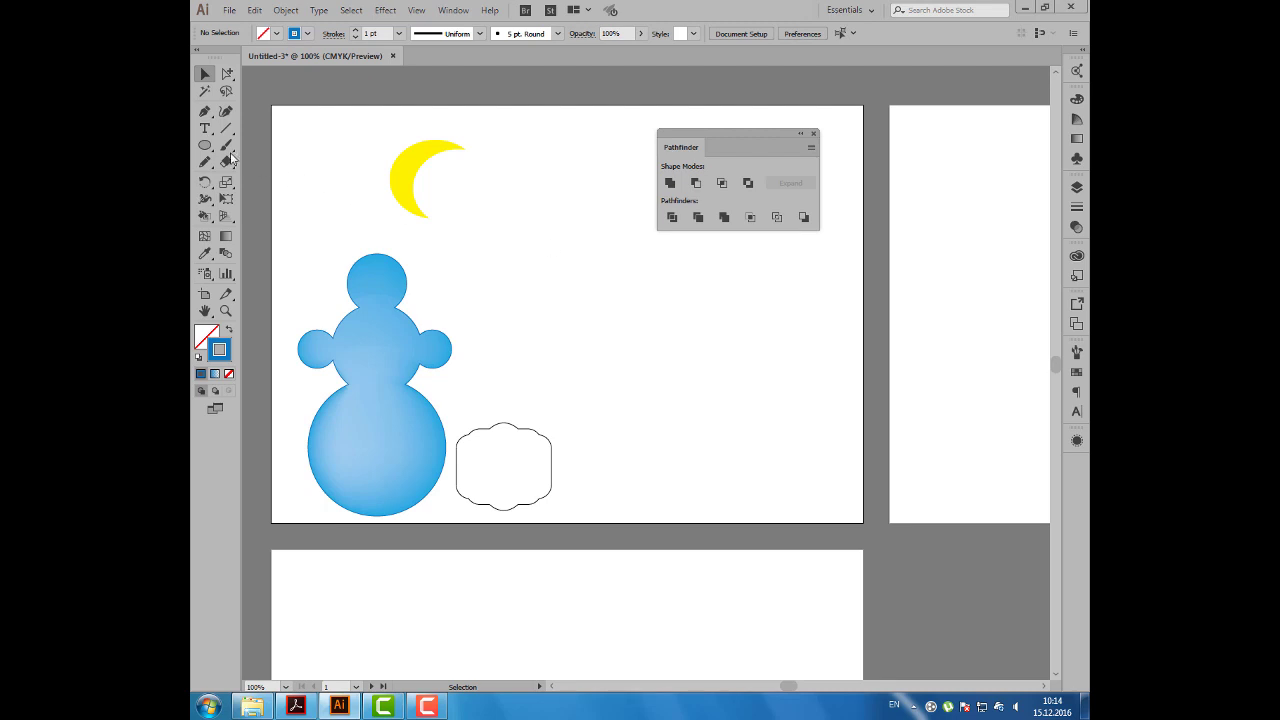
drag(205, 145, 265, 160)
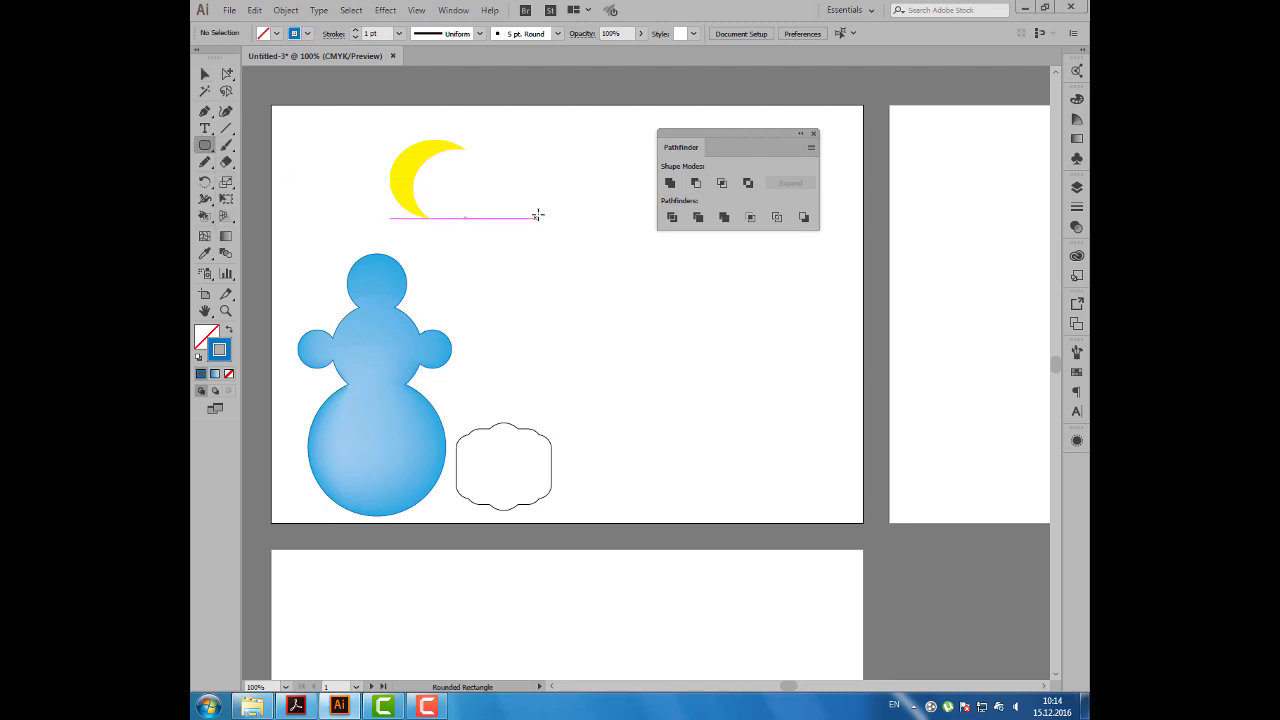
drag(538, 215, 668, 320)
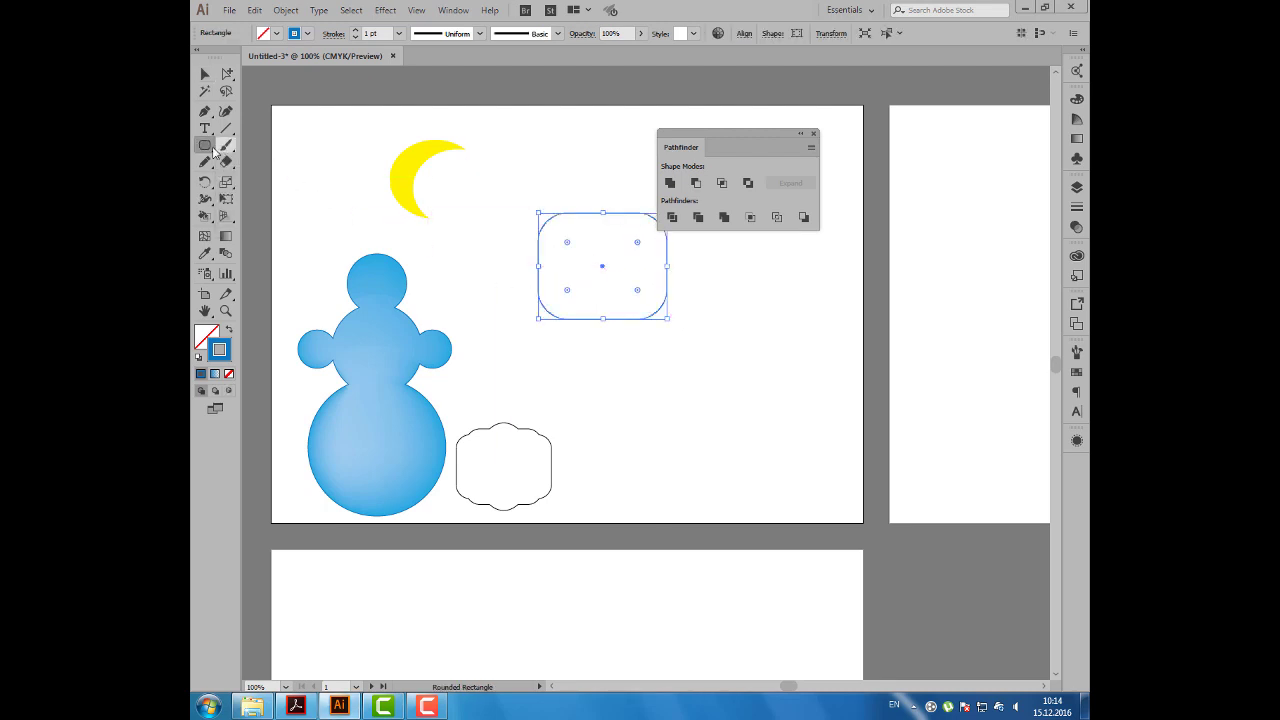
Draw a circle overlapping the rounded rectangle's lower-right corner.
drag(205, 145, 265, 178)
drag(597, 262, 718, 377)
key(v)
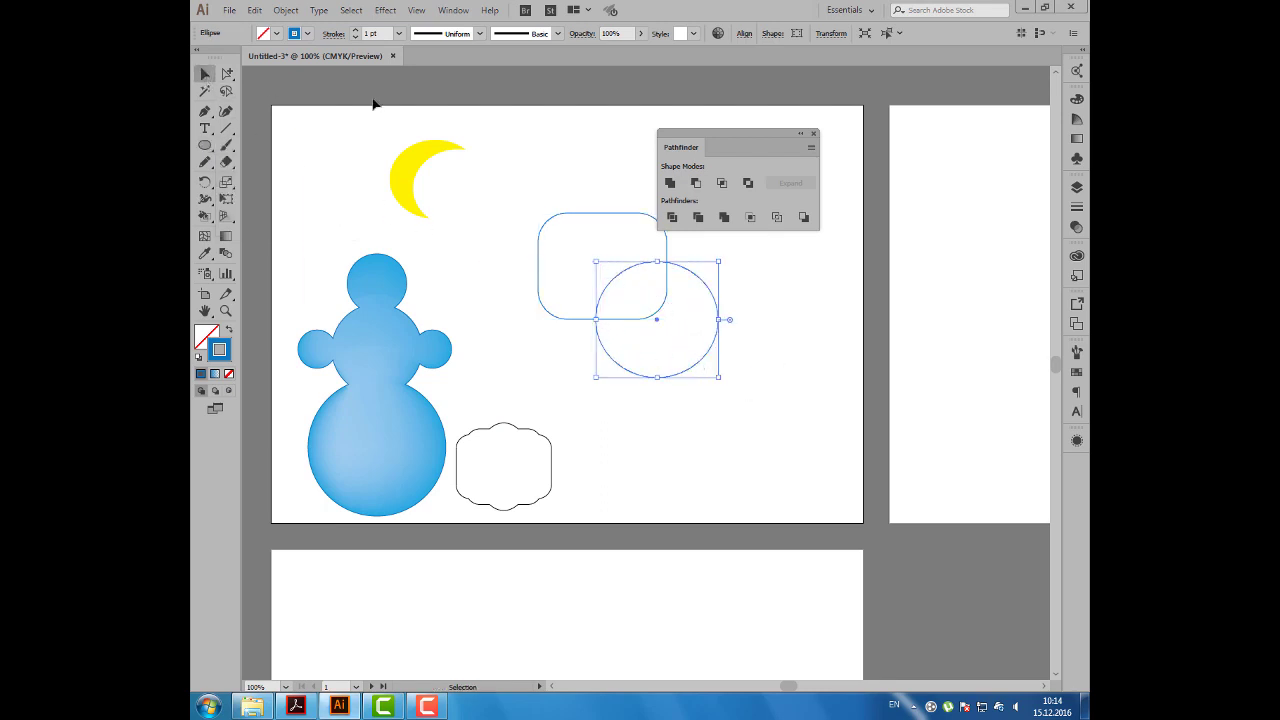
drag(696, 148, 727, 120)
click(617, 183)
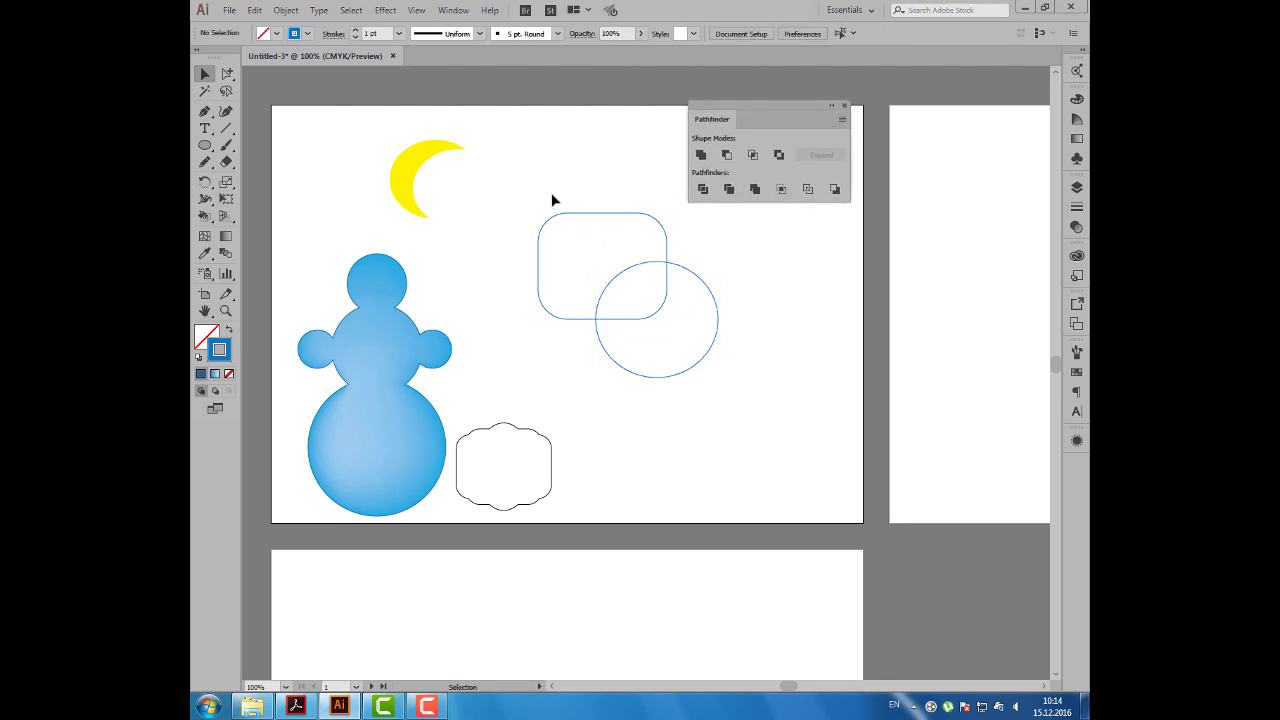
Intersect the rounded rectangle and circle into a leaf shape.
drag(552, 196, 718, 382)
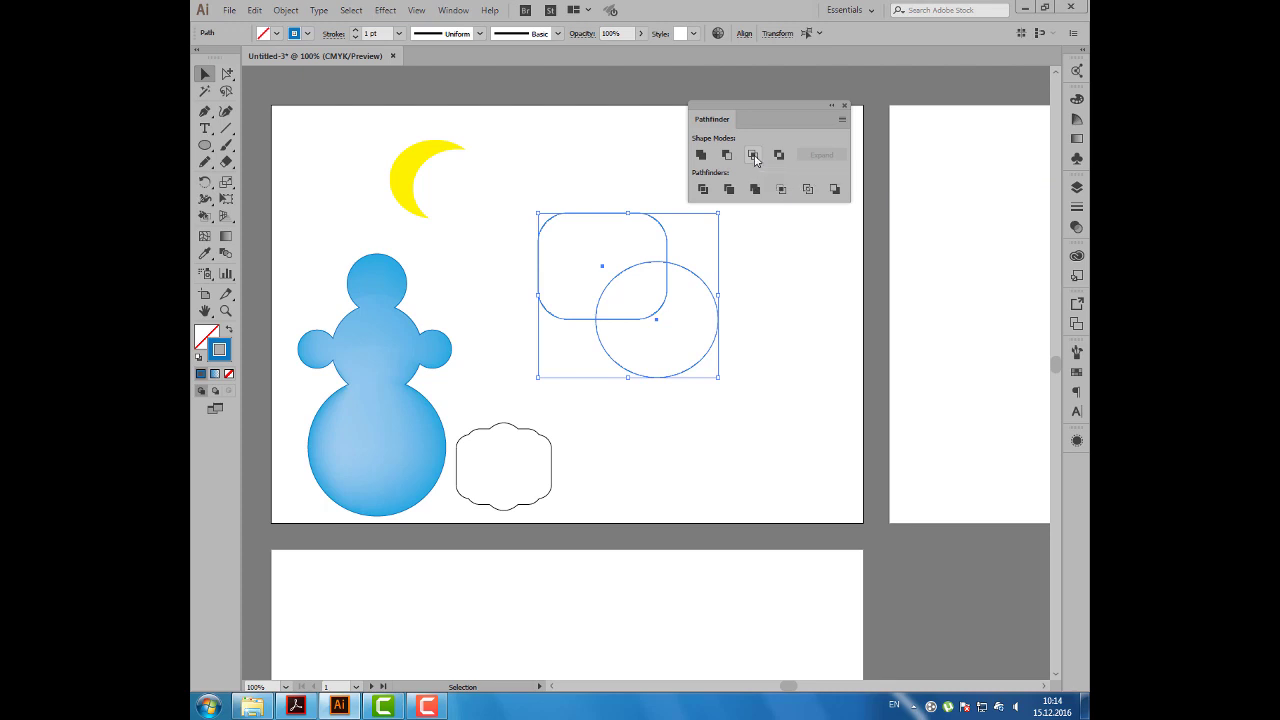
click(753, 156)
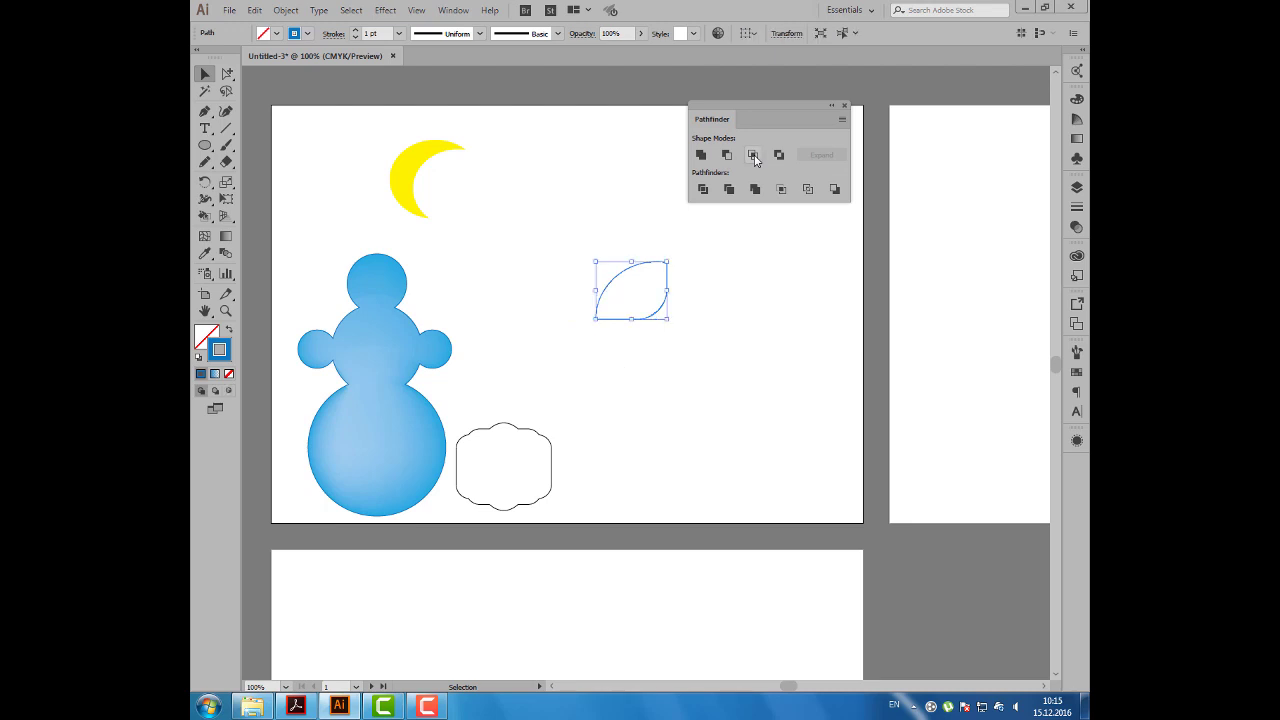
click(857, 358)
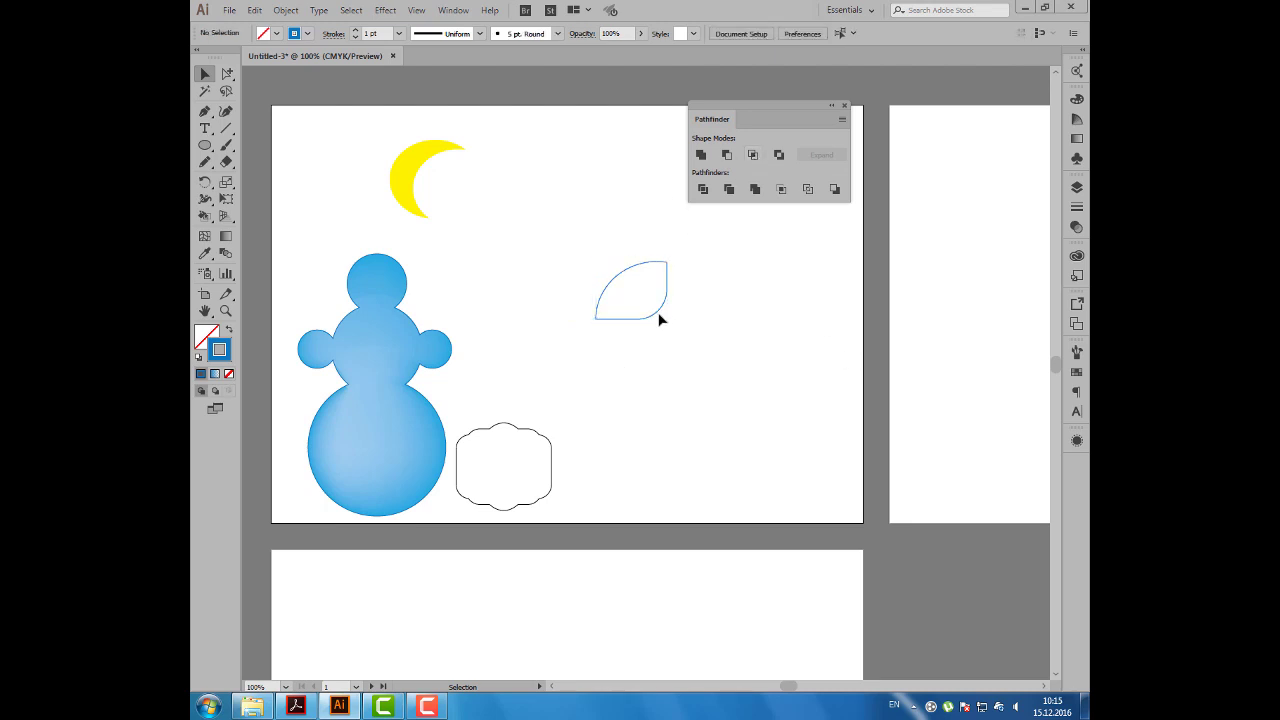
Move the leaf up beside the moon and place a copy to its right.
drag(660, 315, 580, 211)
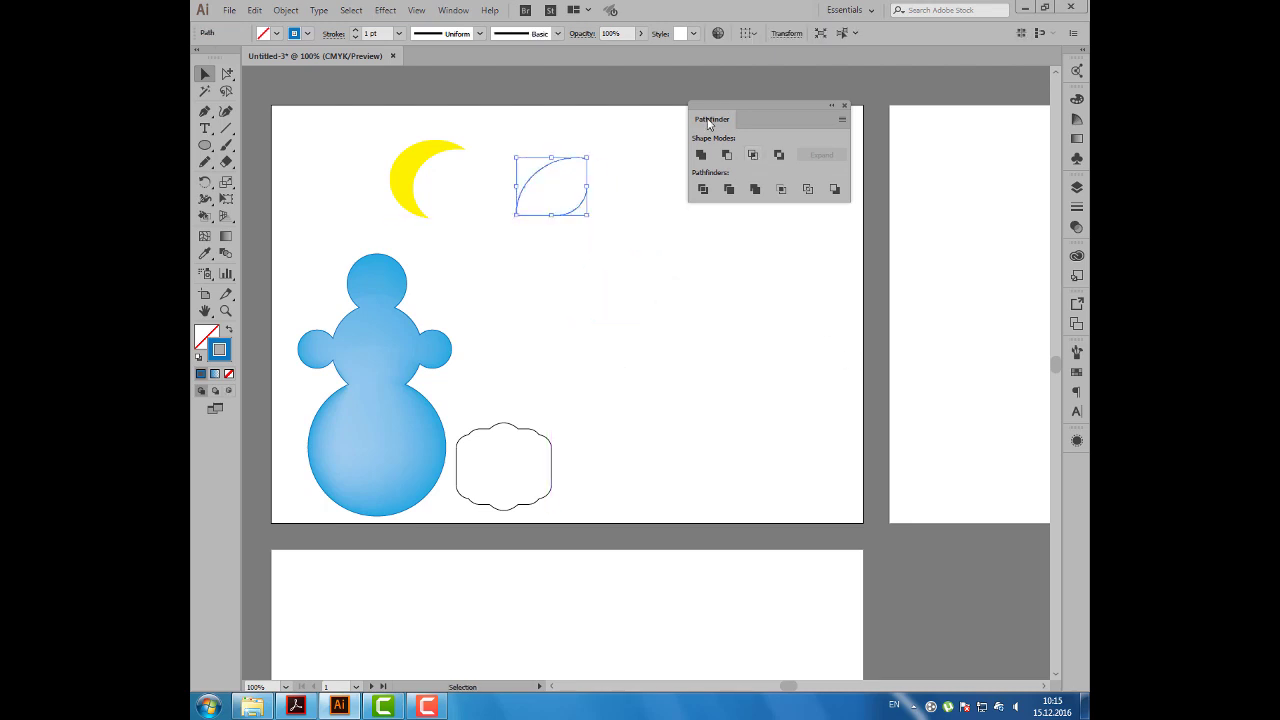
drag(708, 122, 798, 122)
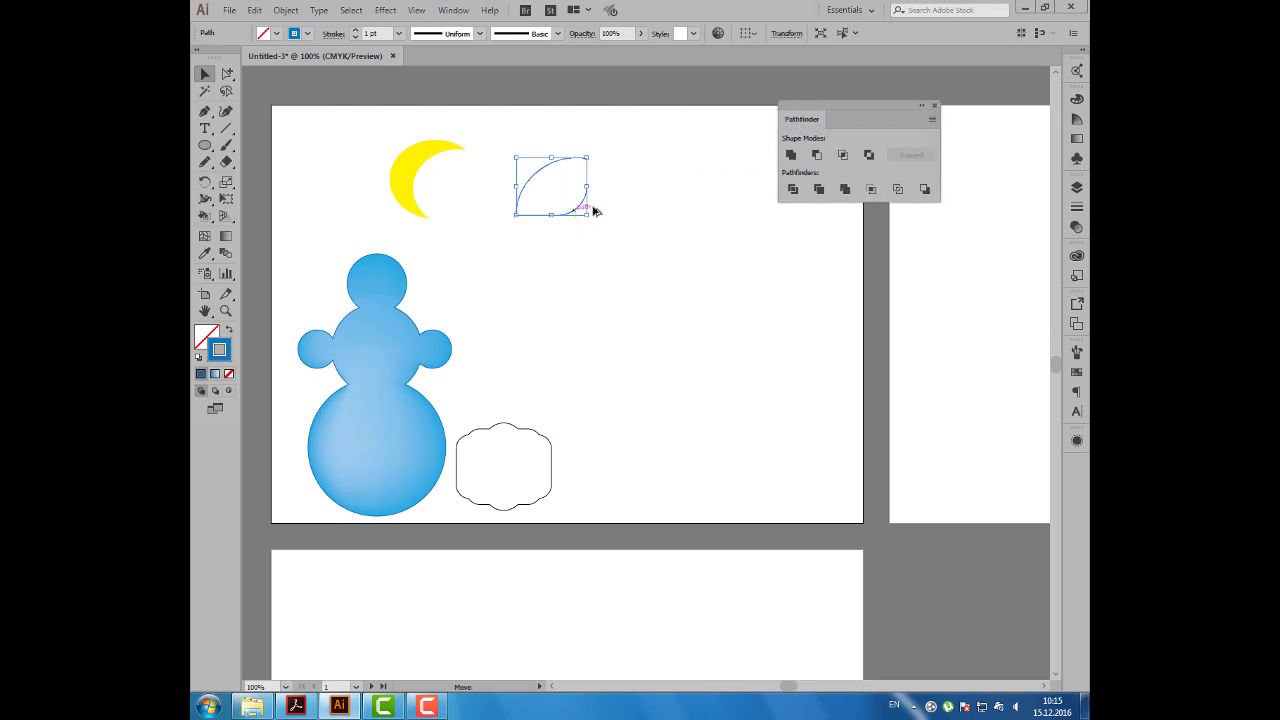
alt+drag(595, 211, 759, 226)
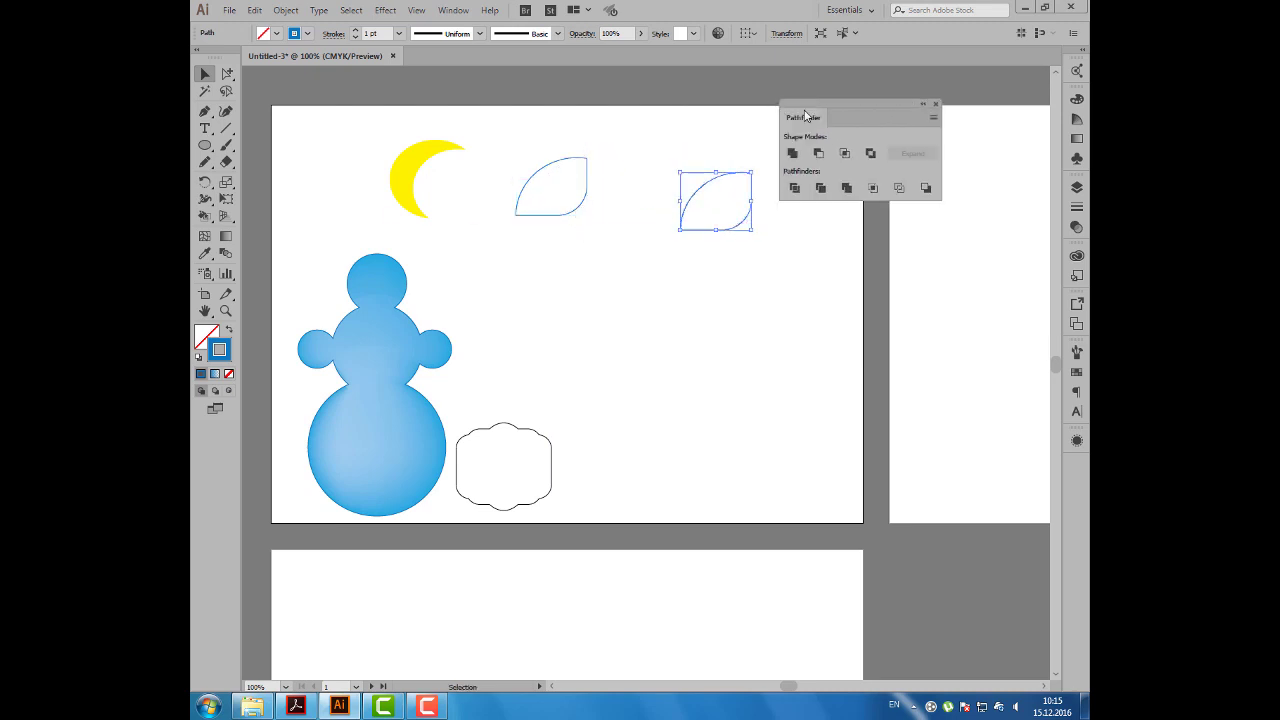
drag(805, 116, 837, 94)
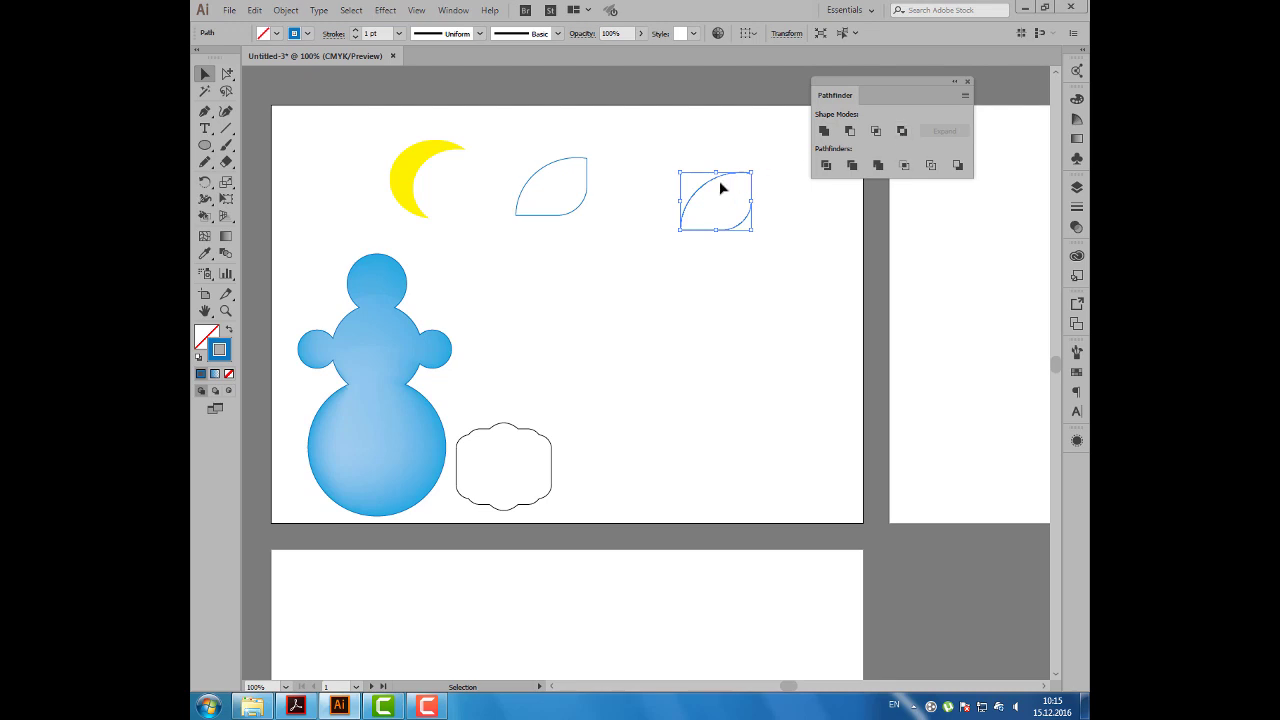
Make a 15° rotated copy of the right-hand leaf around a chosen pivot.
drag(714, 190, 694, 190)
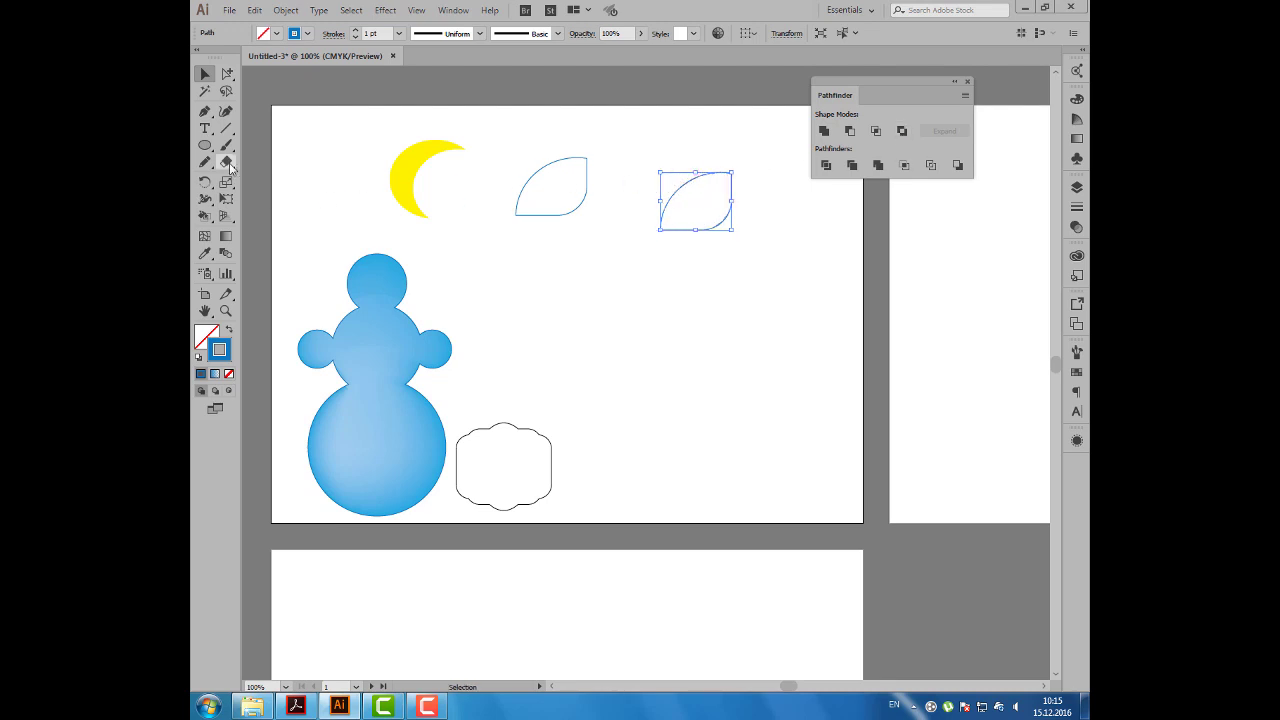
click(204, 182)
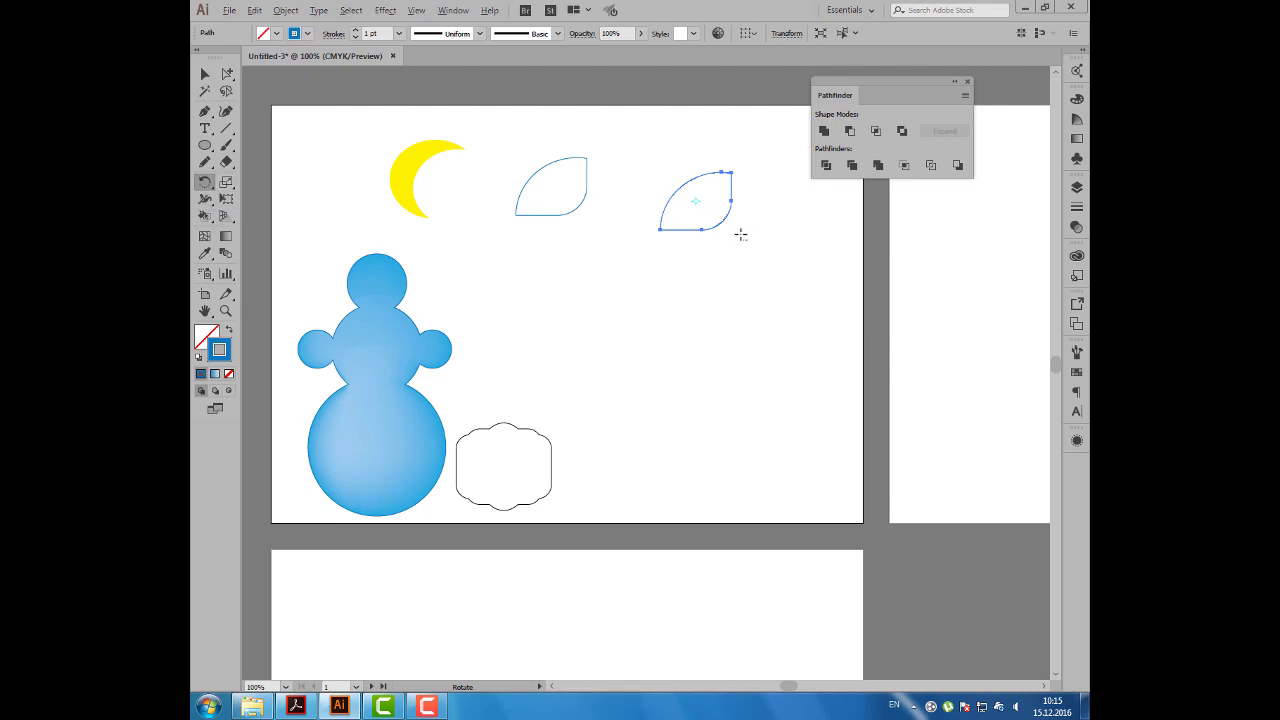
alt+click(739, 232)
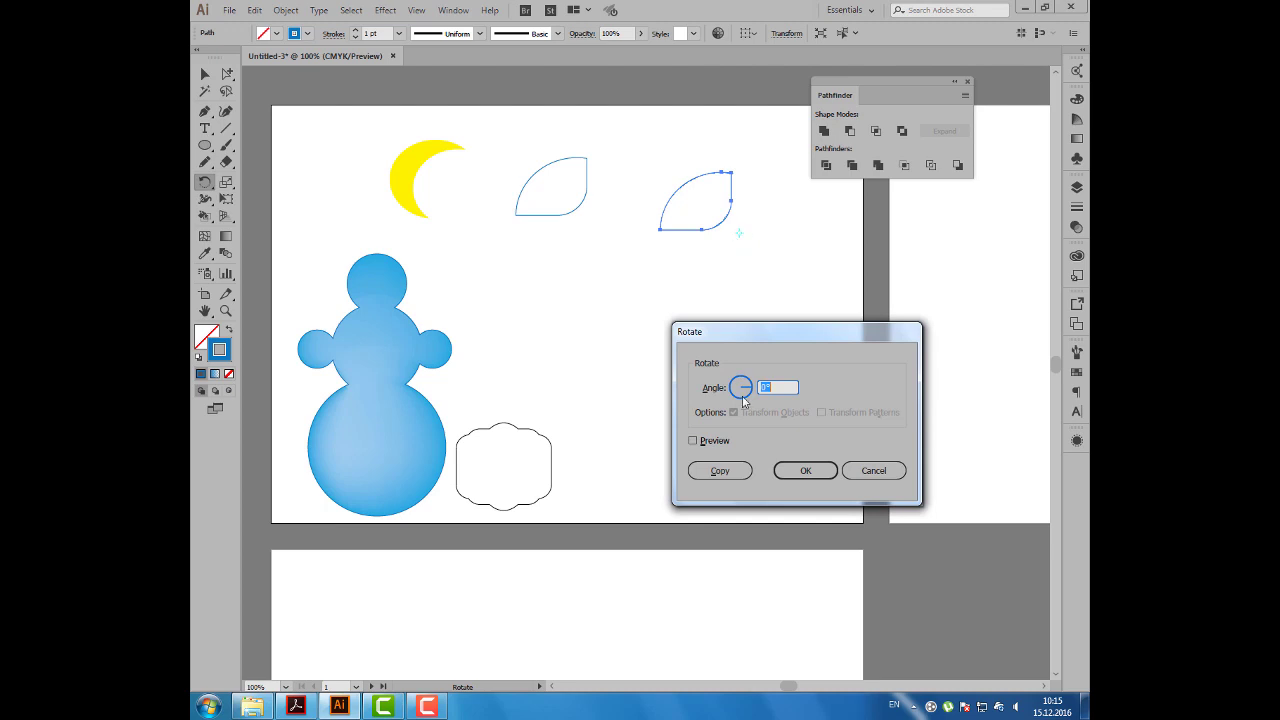
click(714, 441)
text(5)
key(Tab)
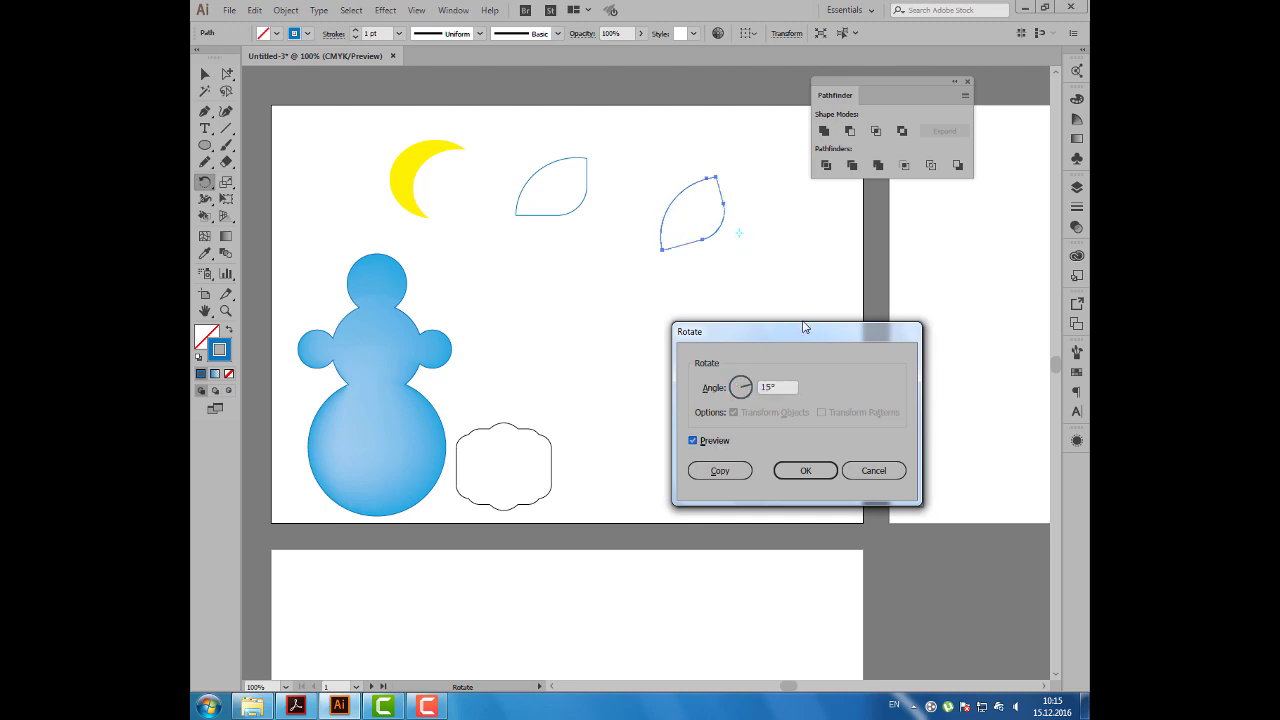
click(726, 474)
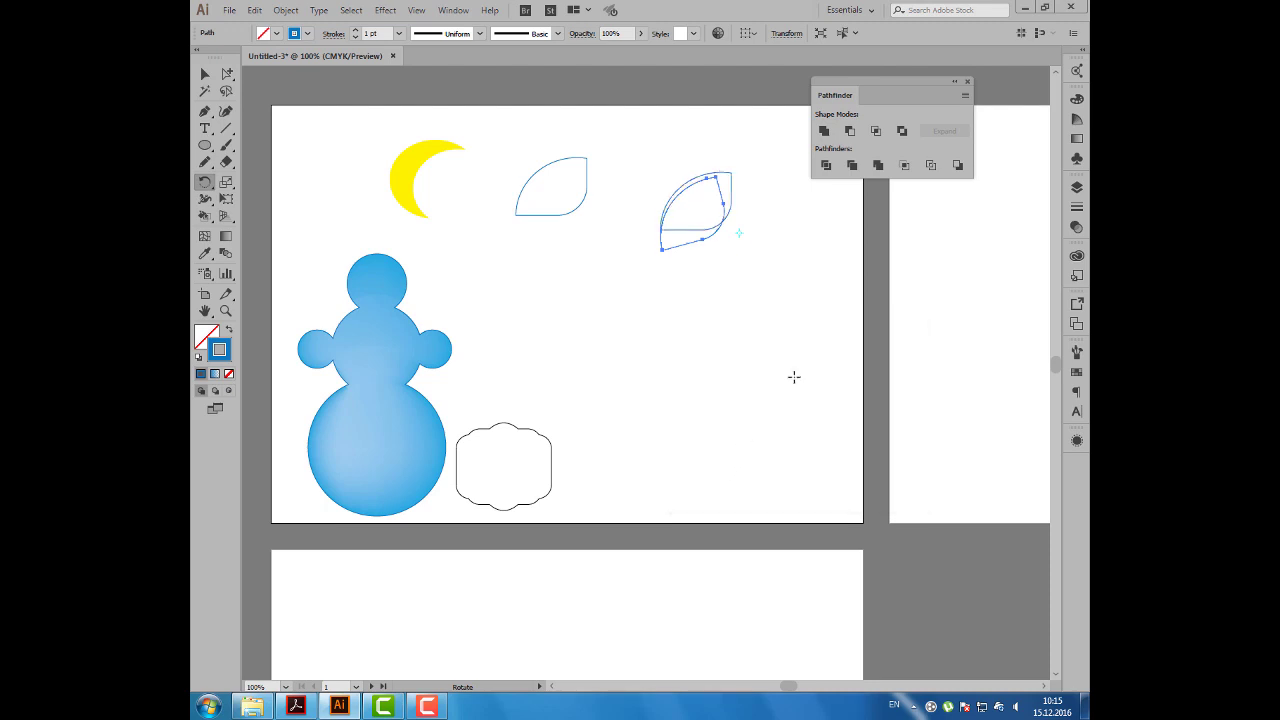
Repeat the rotated copy six more times with Ctrl+D to build the ring.
key(ctrl+d)
key(ctrl+d)
key(ctrl+d)
key(ctrl+d)
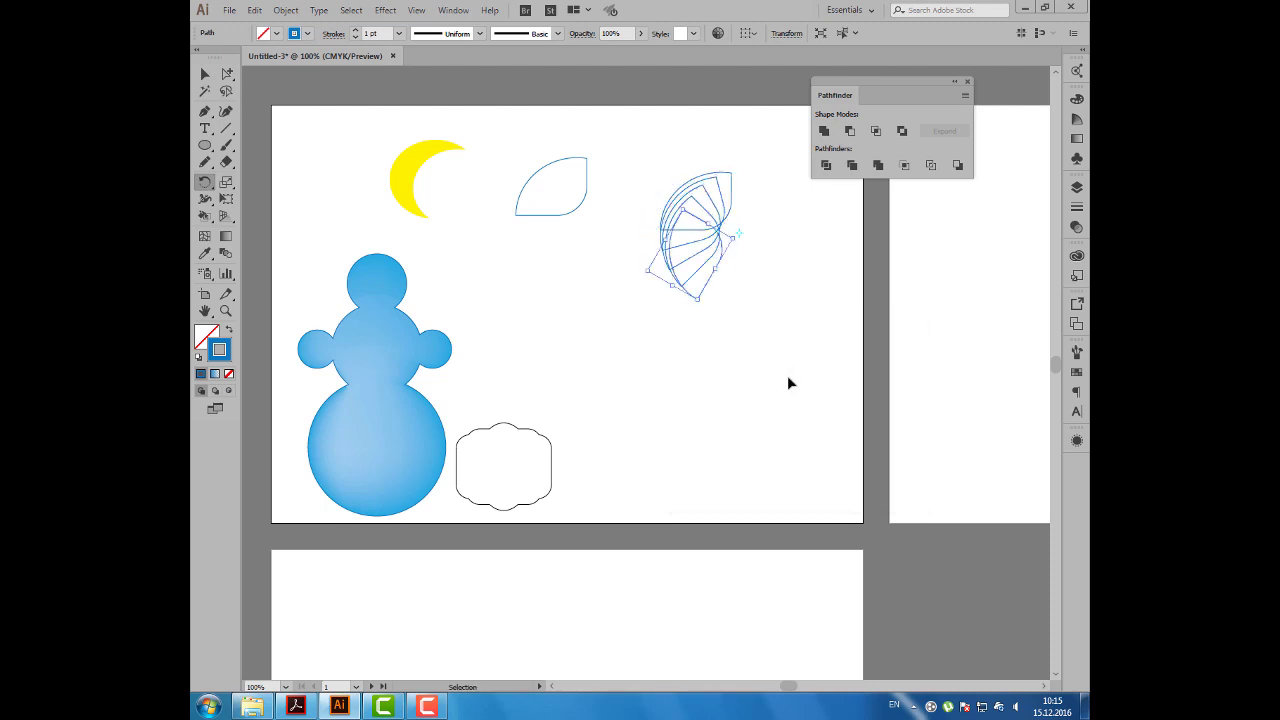
key(ctrl+d)
key(ctrl+d)
key(ctrl+d)
key(ctrl+d)
key(ctrl+d)
key(ctrl+d)
key(ctrl+d)
key(ctrl+d)
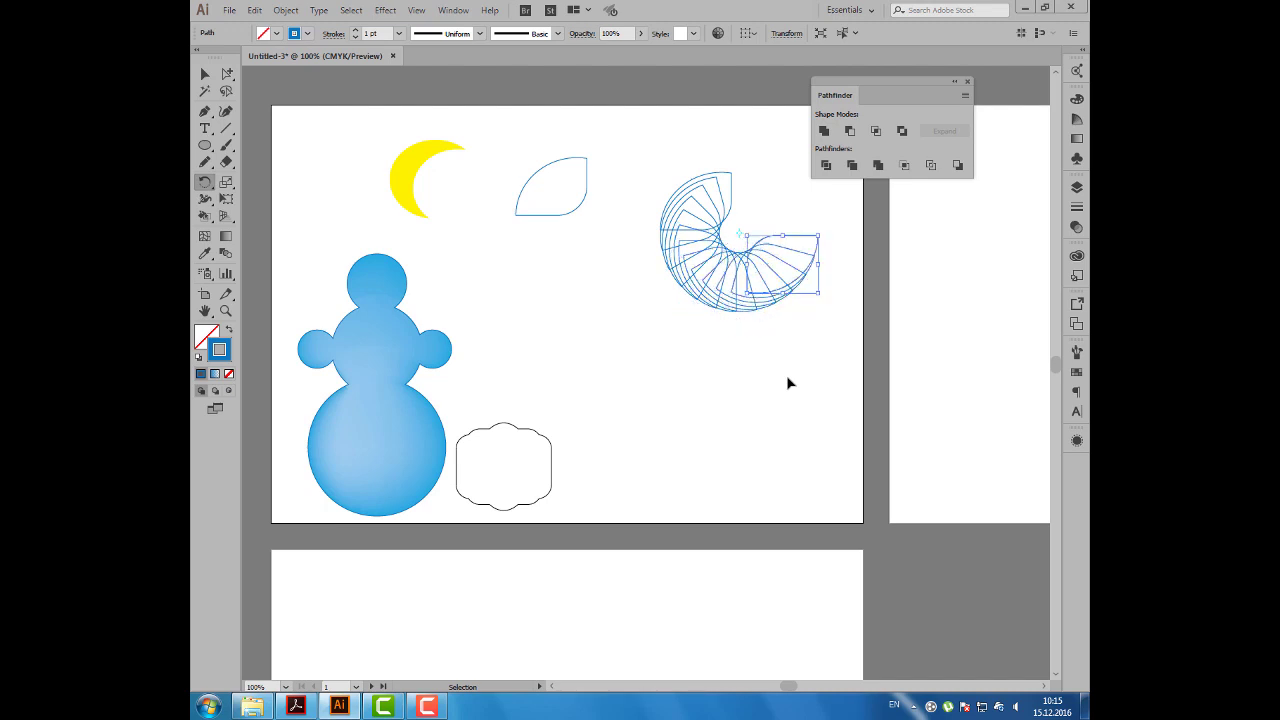
key(ctrl+d)
key(ctrl+d)
key(ctrl+d)
key(ctrl+d)
key(ctrl+d)
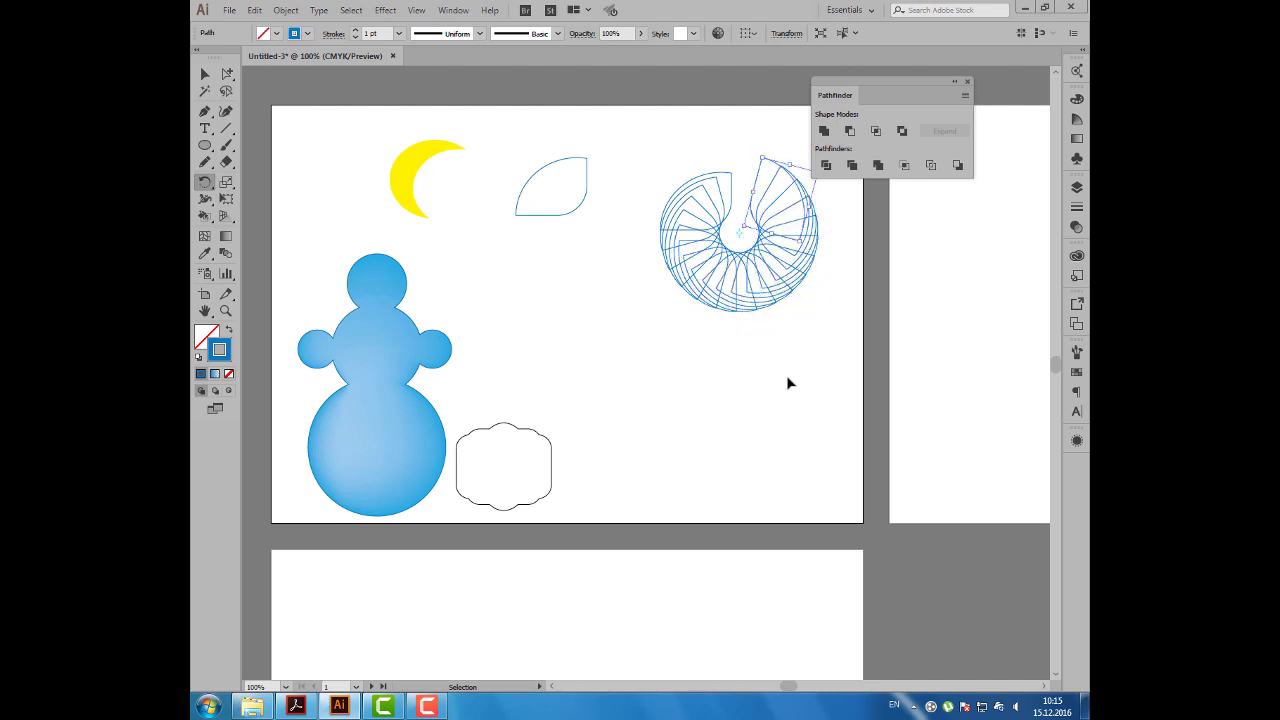
key(ctrl+d)
key(ctrl+d)
key(ctrl+d)
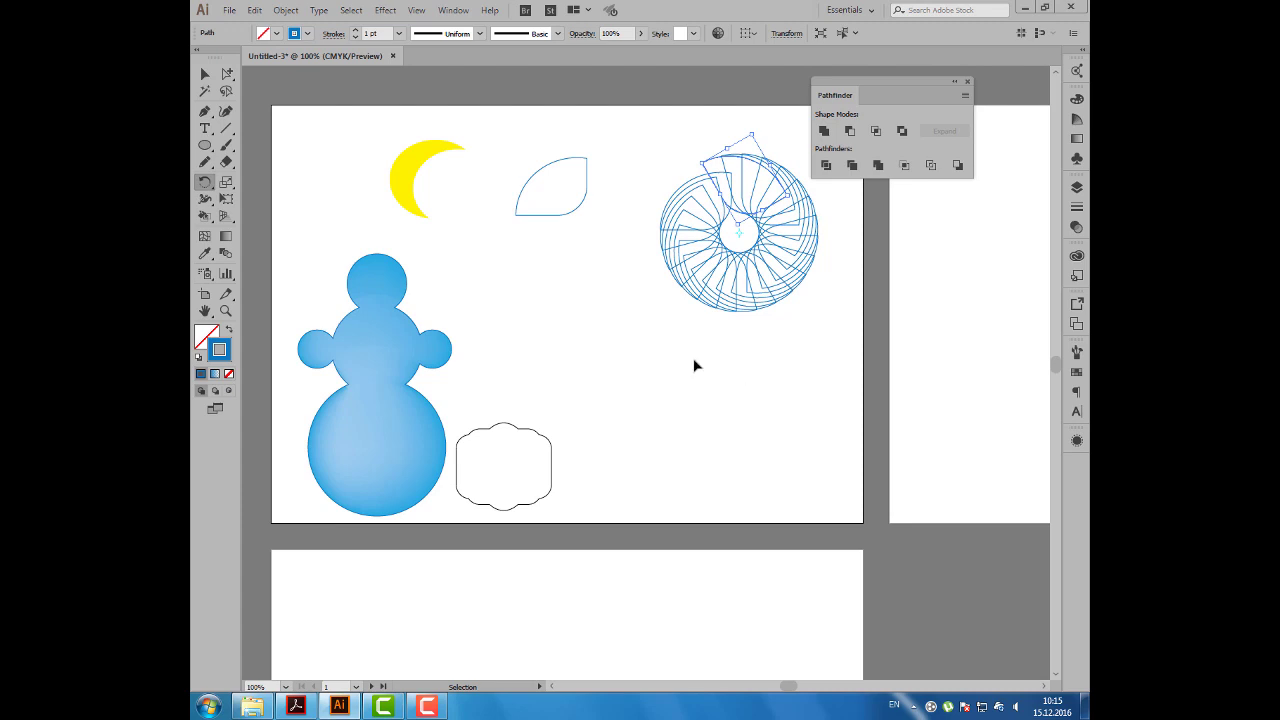
key(ctrl+d)
key(ctrl+d)
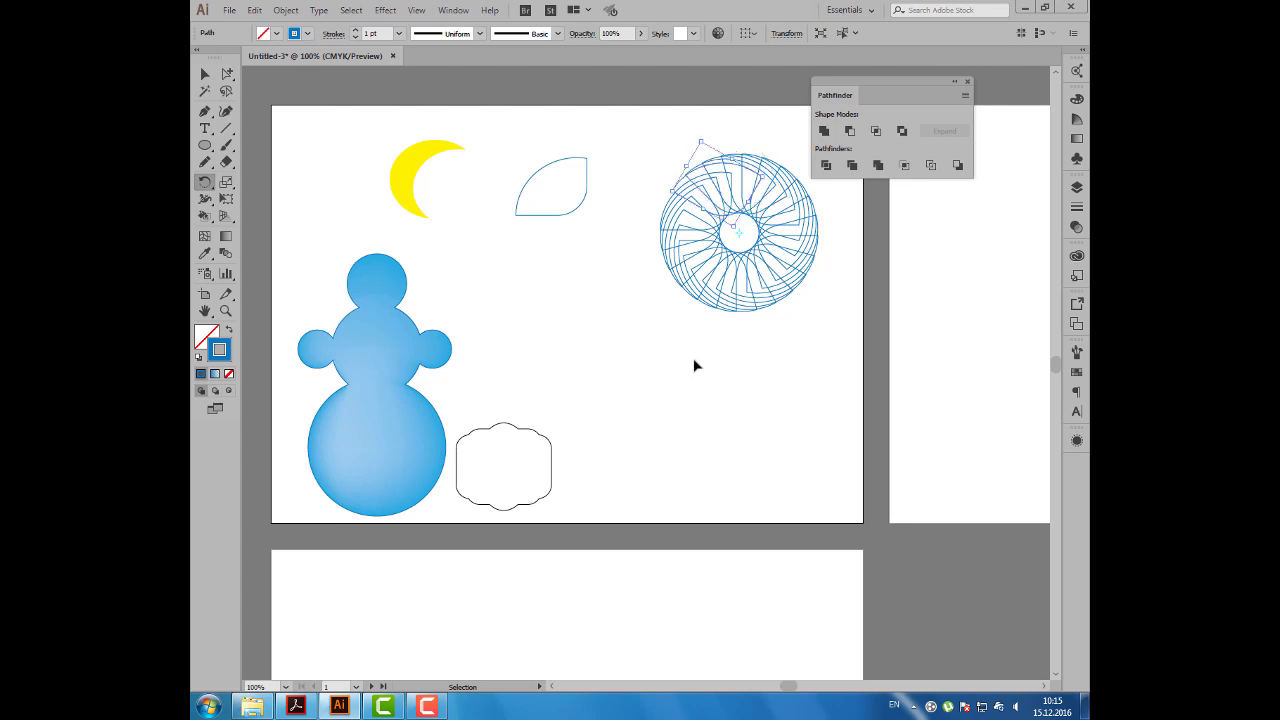
key(ctrl+d)
click(204, 76)
click(545, 315)
drag(650, 132, 806, 332)
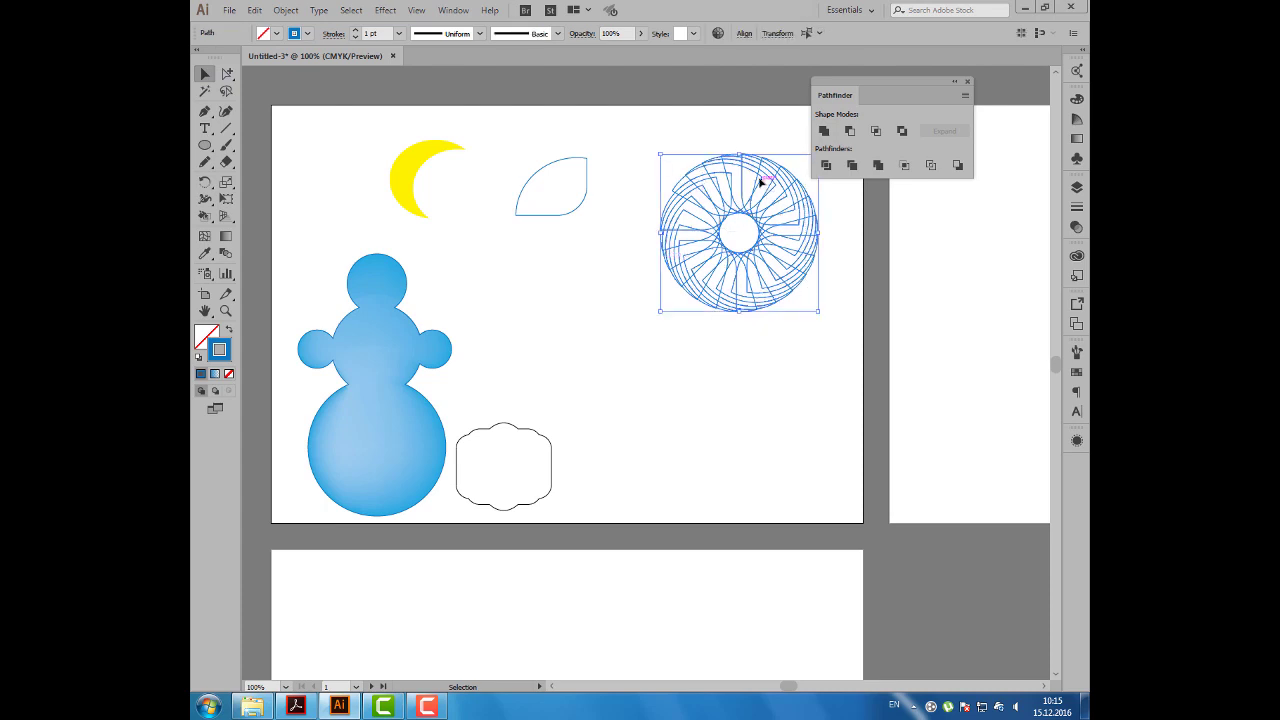
drag(760, 181, 749, 172)
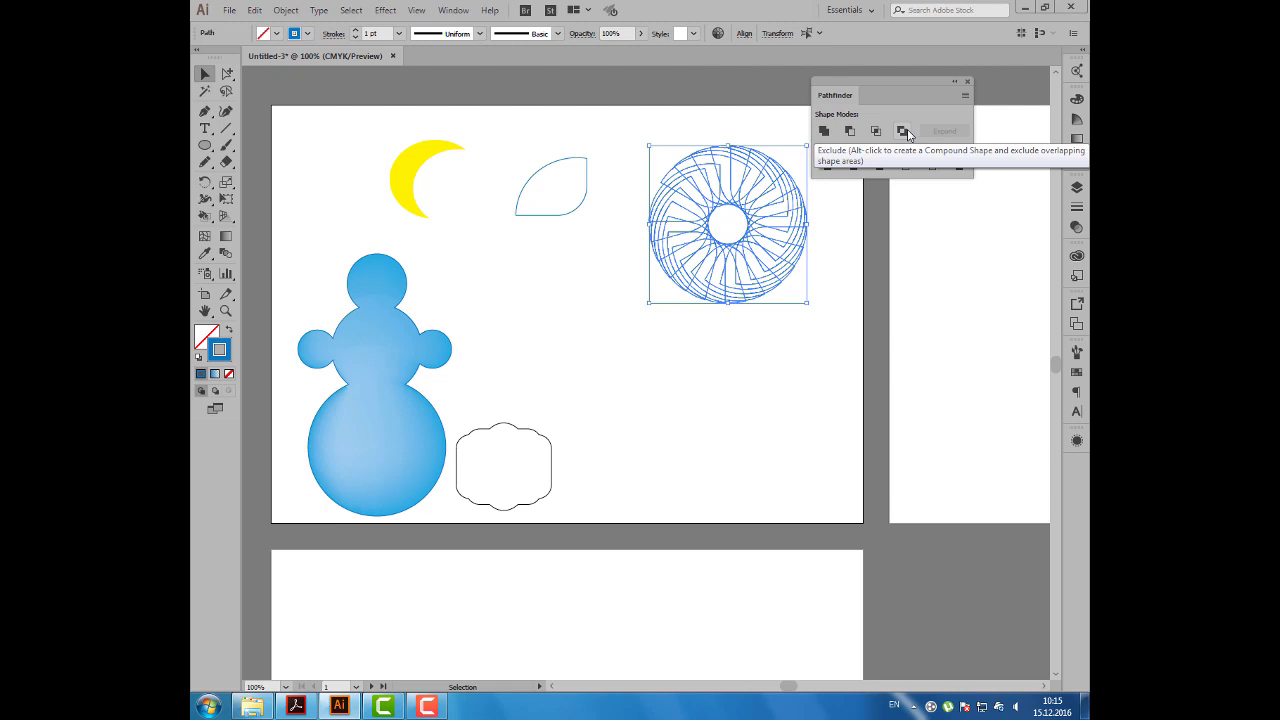
click(275, 35)
click(268, 57)
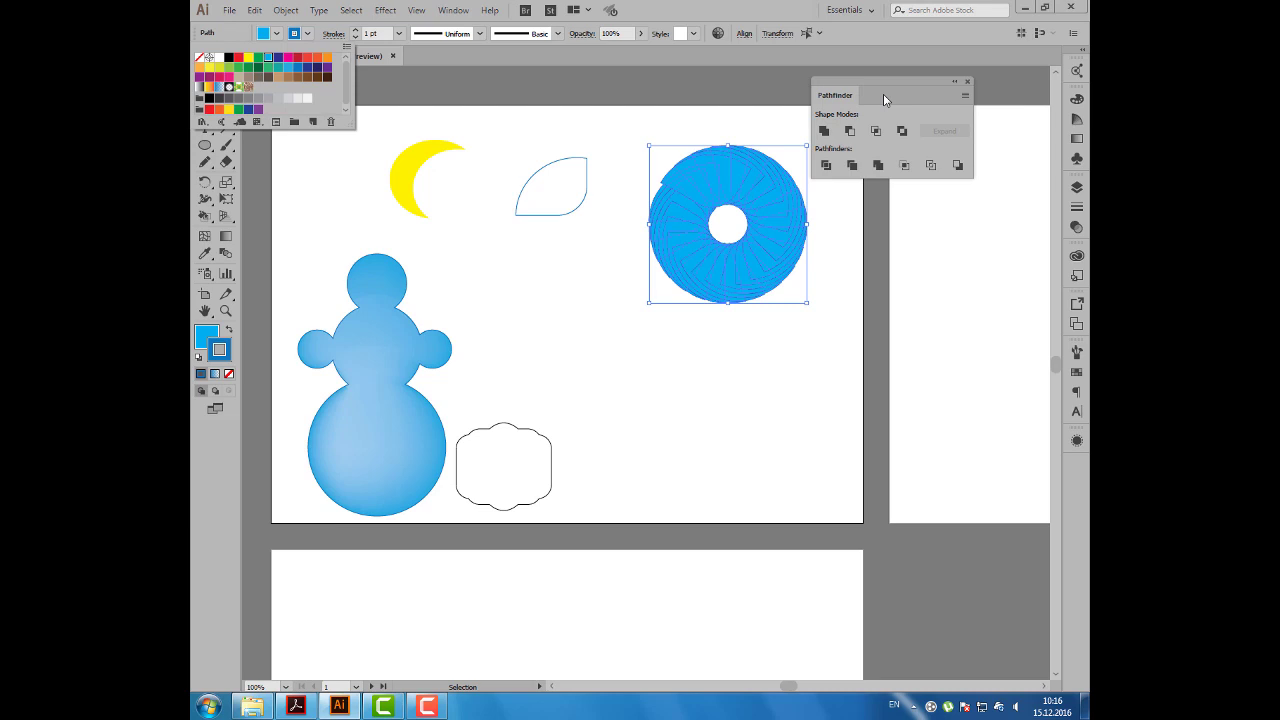
click(903, 132)
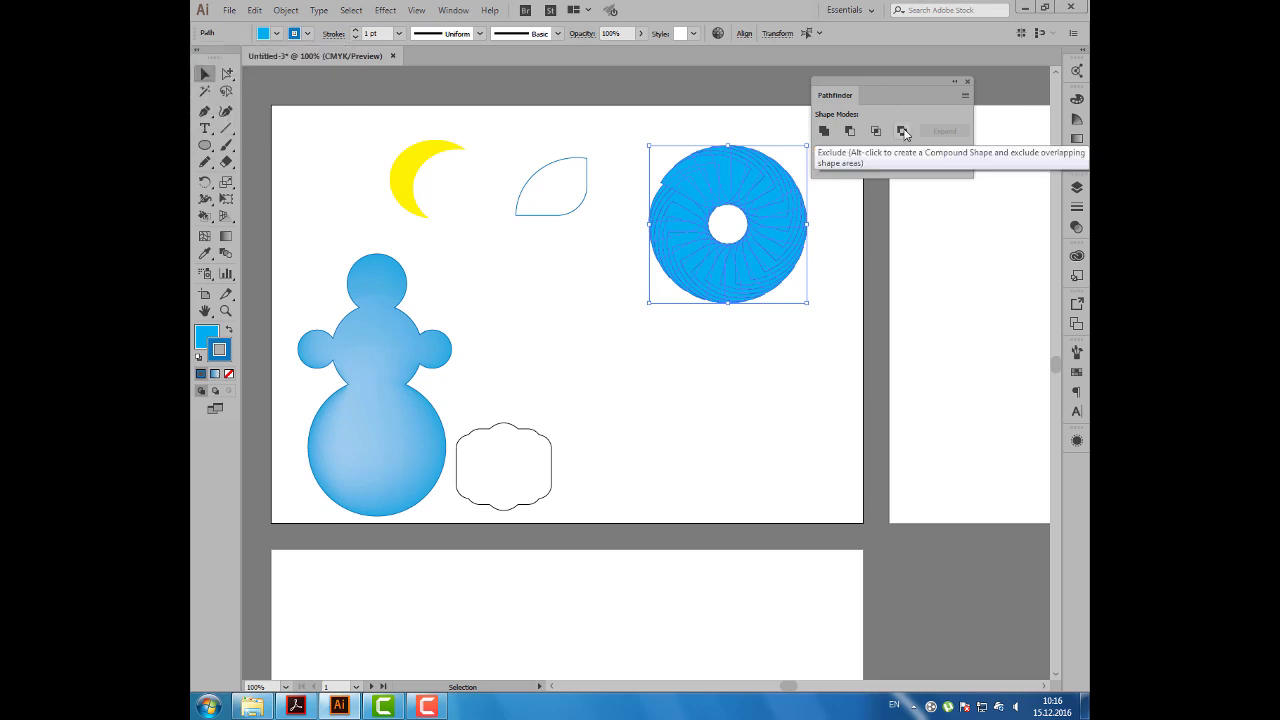
click(903, 133)
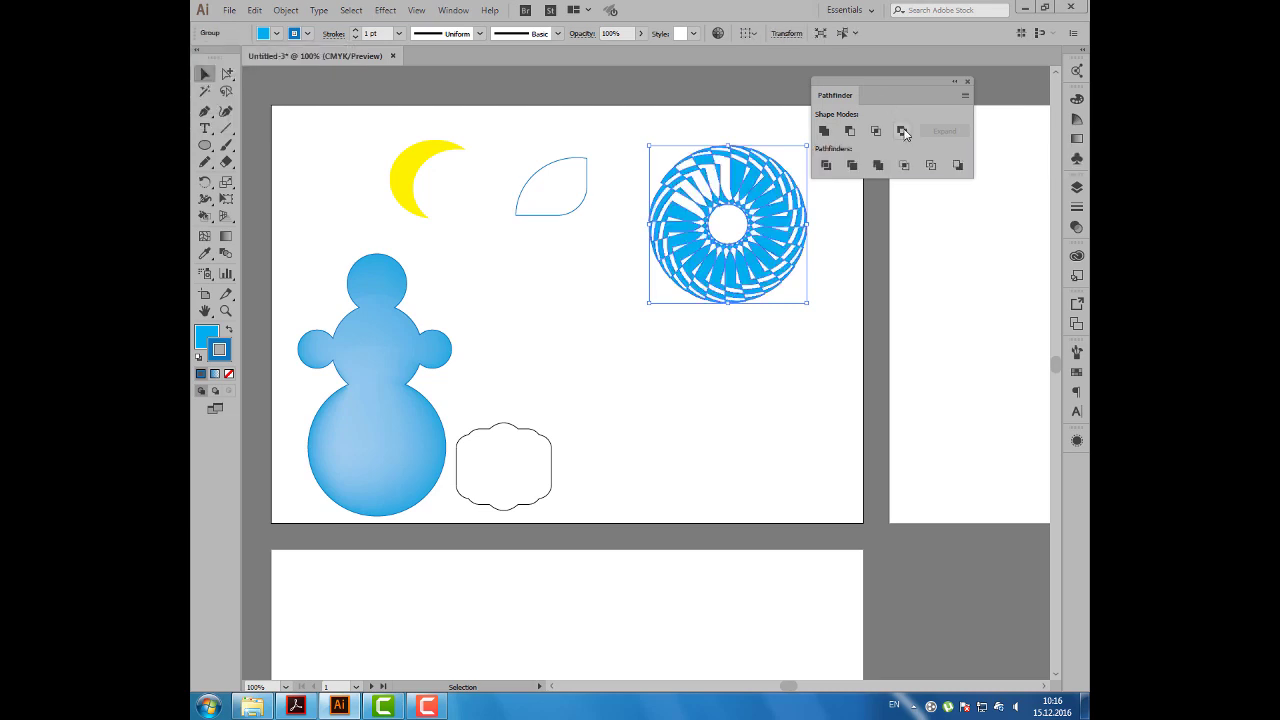
key(ctrl+z)
key(ctrl+z)
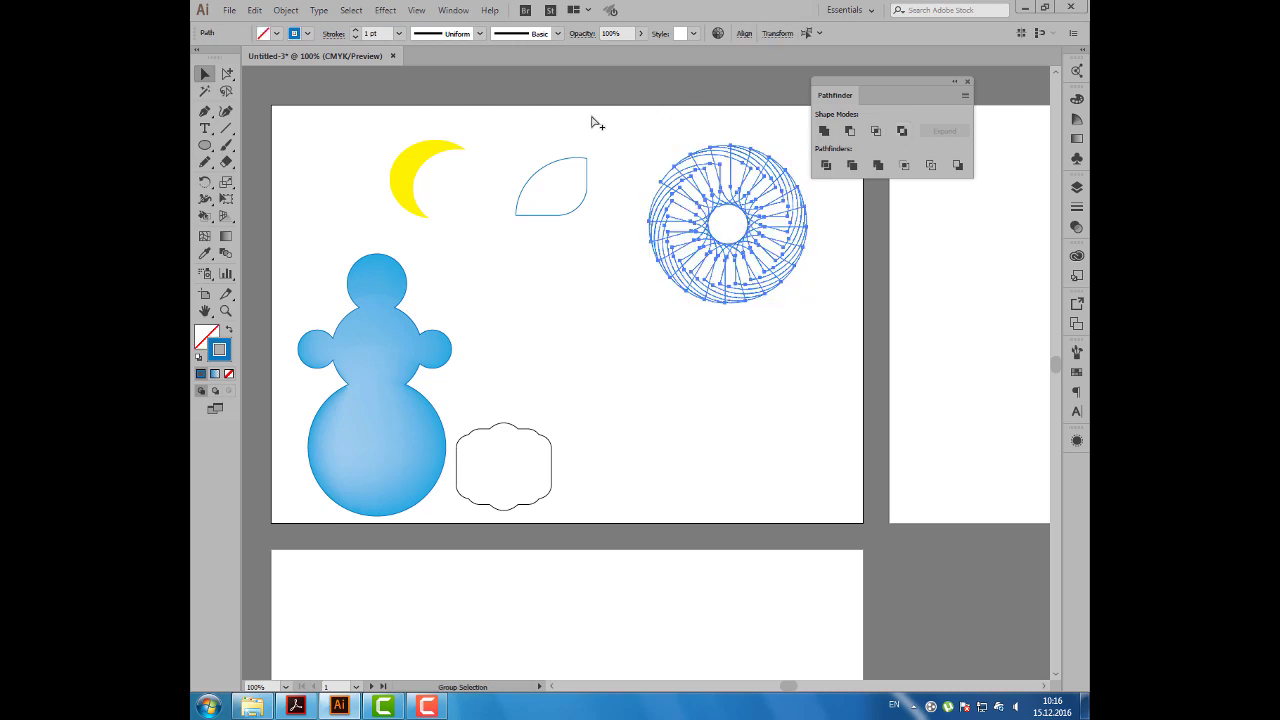
key(ctrl+z)
key(v)
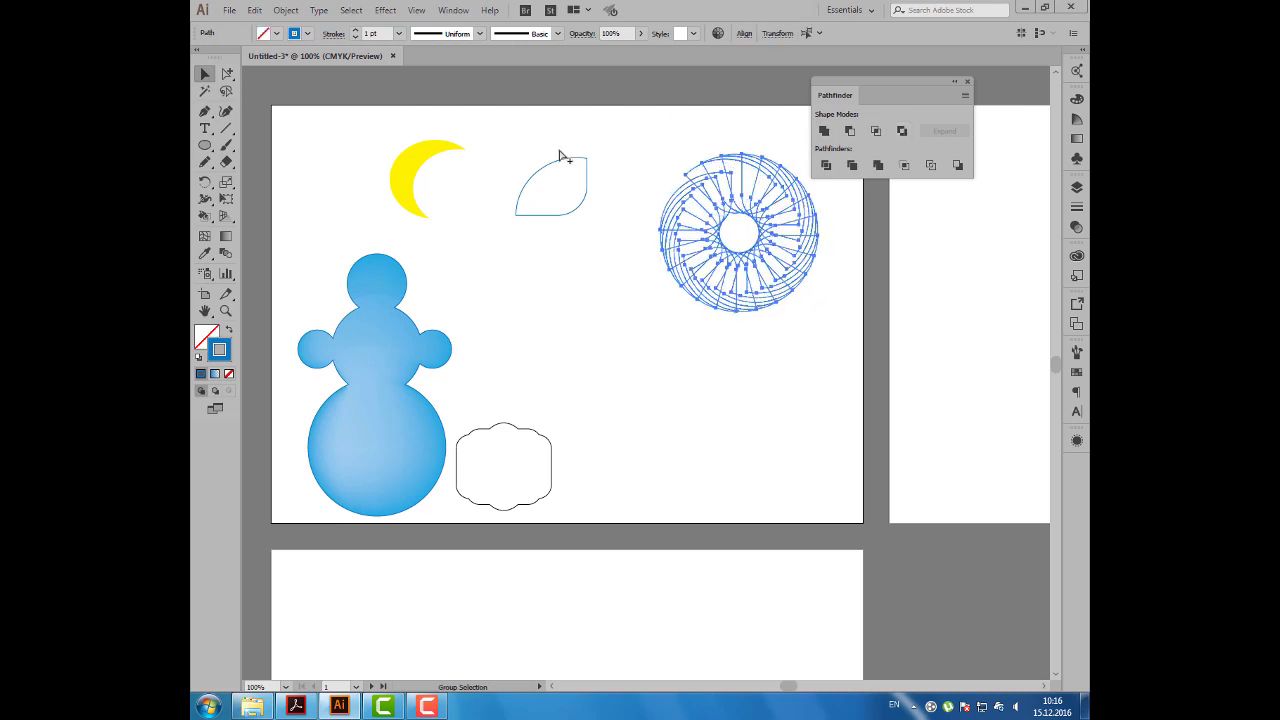
Add one more rotated leaf copy around the spiral's centre.
click(205, 186)
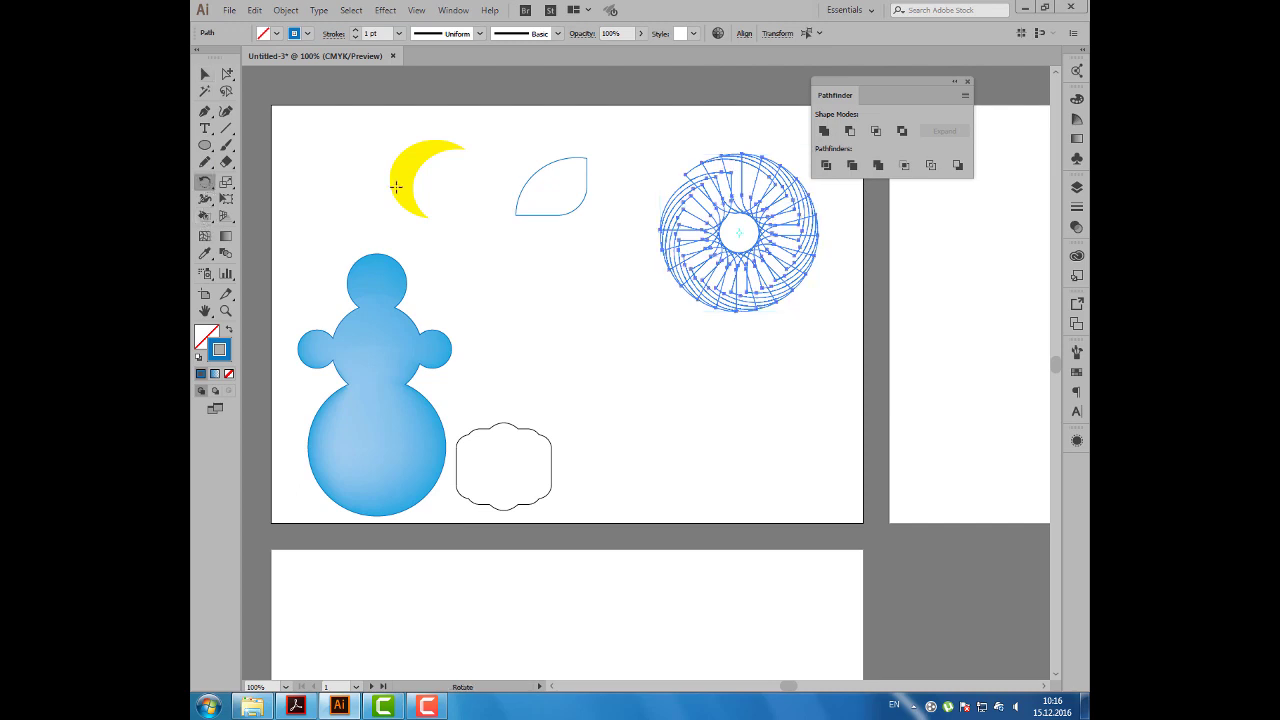
alt+click(738, 231)
click(722, 470)
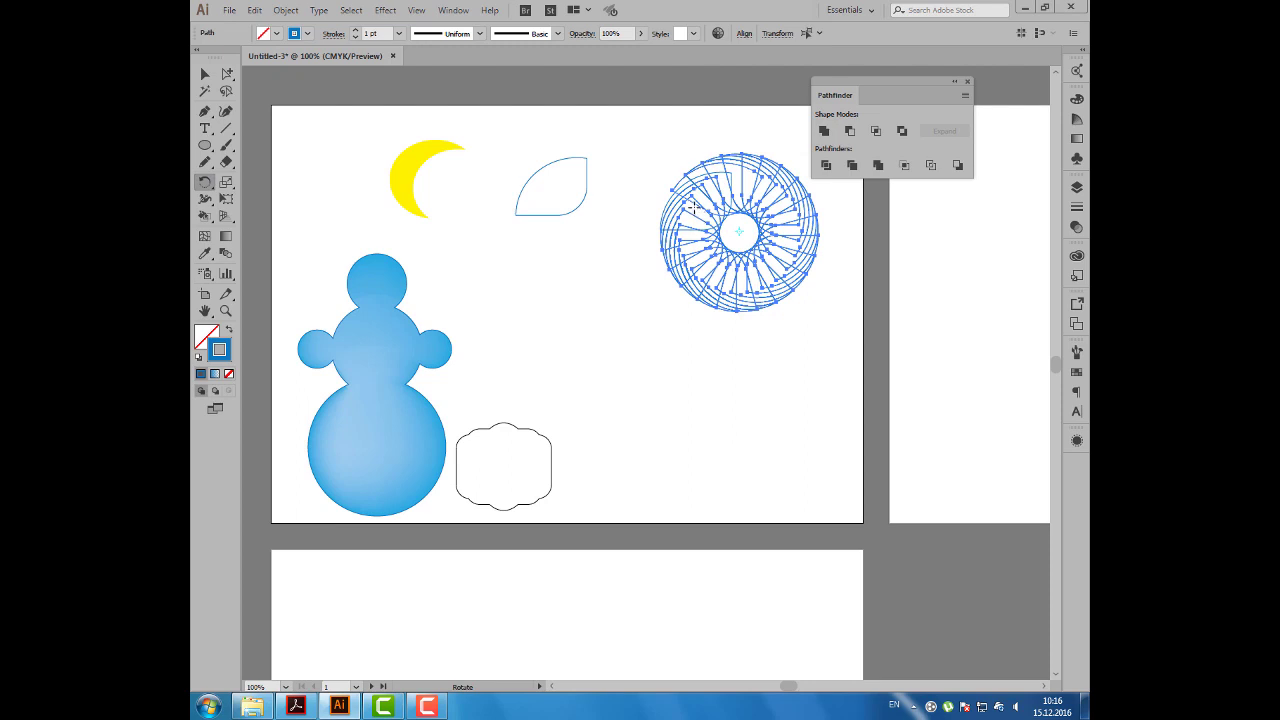
Fill the whole spiral yellow and apply Pathfinder Exclude to its overlaps.
key(ctrl)
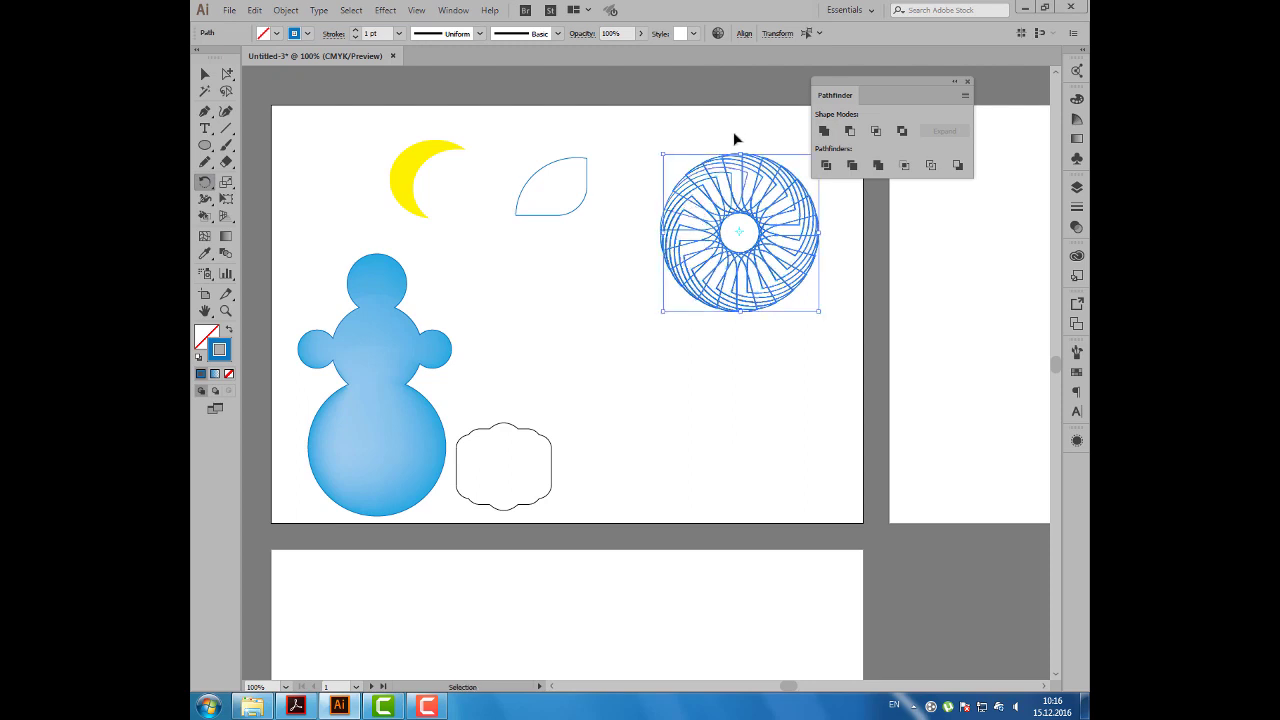
click(205, 74)
drag(636, 136, 830, 354)
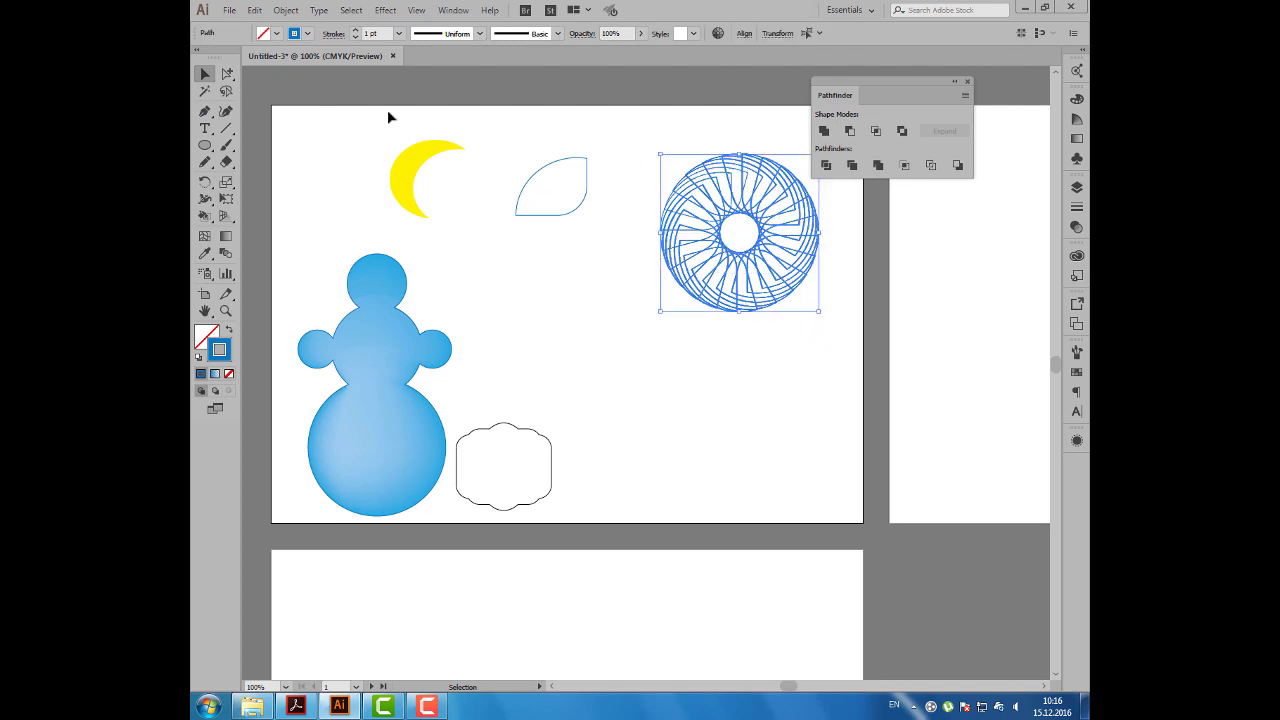
click(276, 33)
click(250, 61)
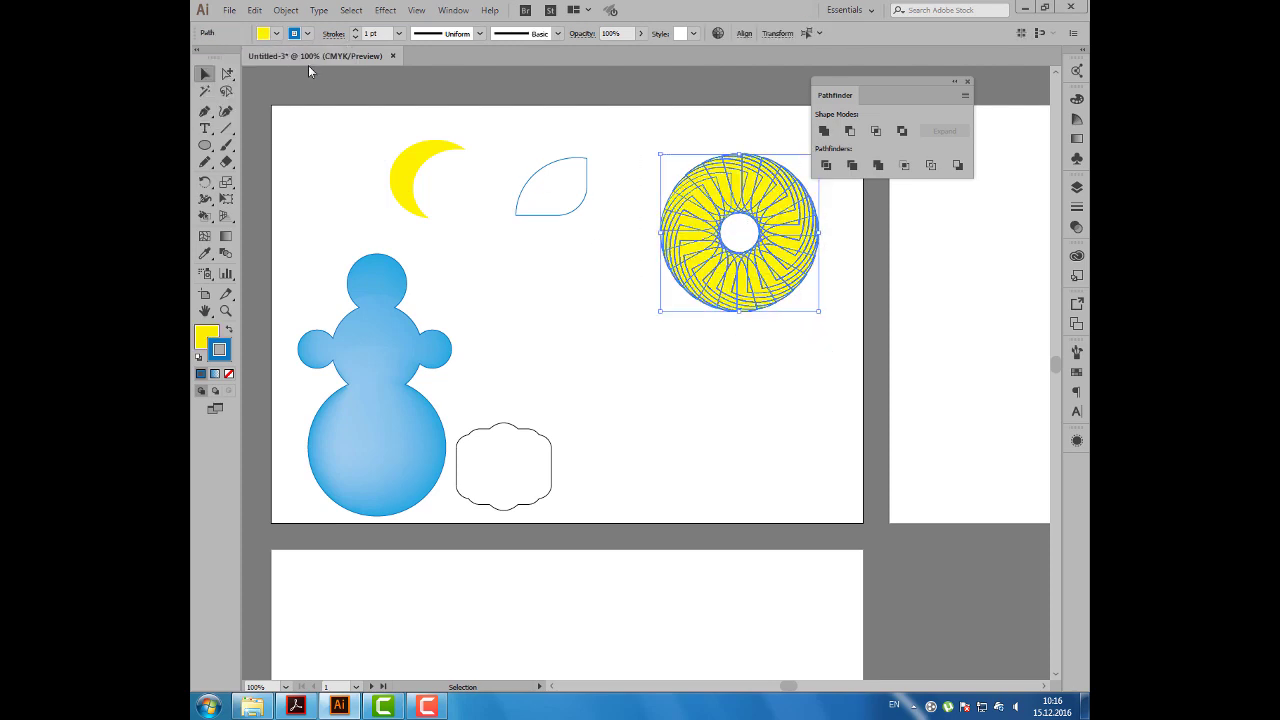
click(901, 132)
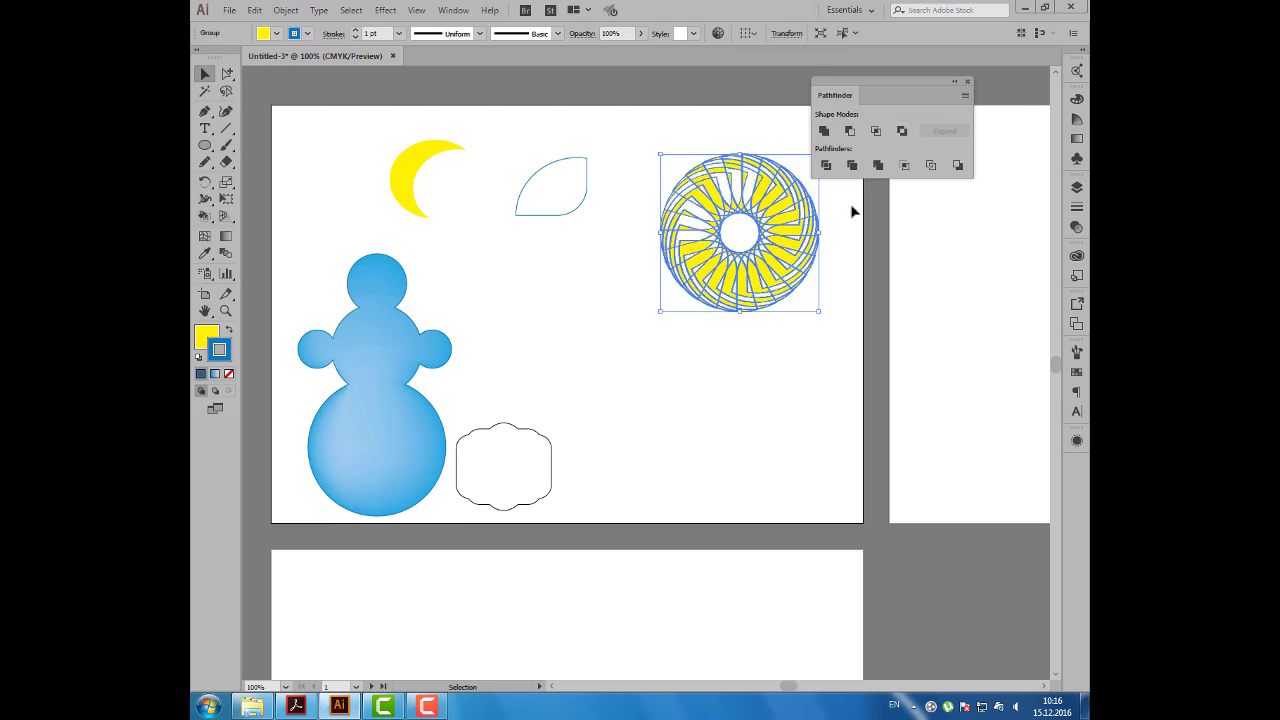
Fill the spiral with the blue gradient swatch and set the gradient type to Radial.
scroll(838, 220, up, 1)
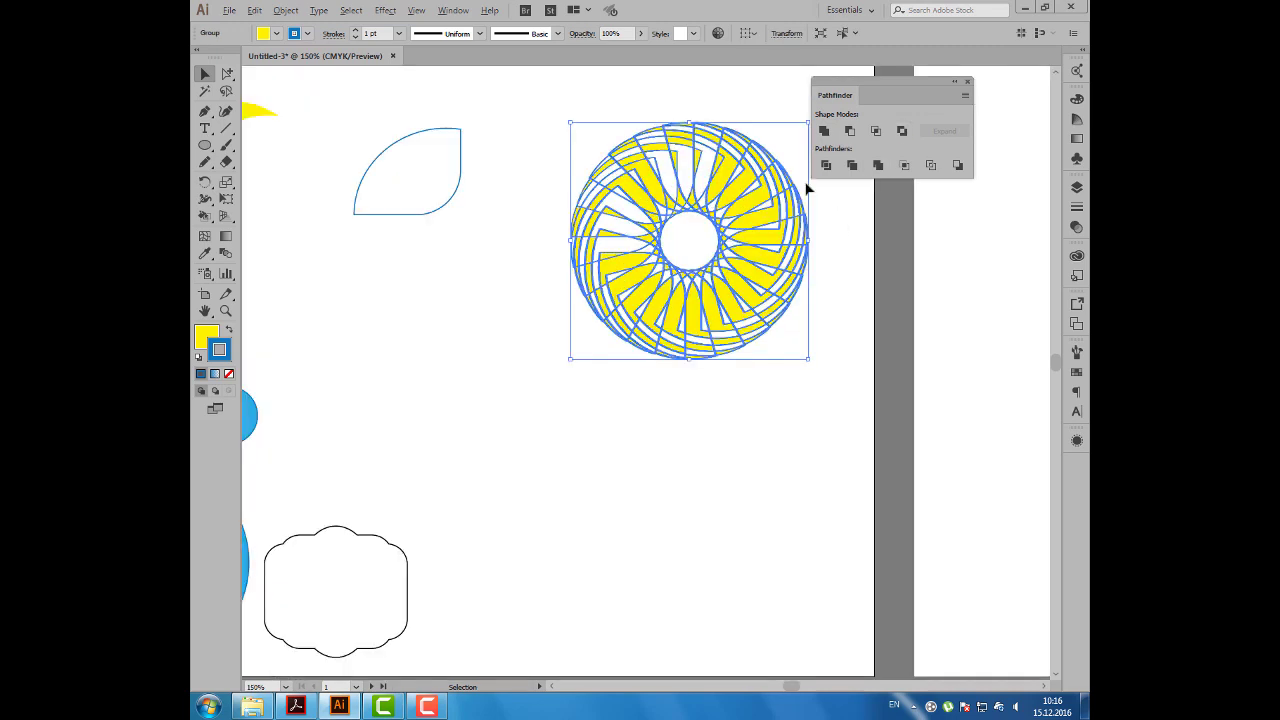
click(277, 33)
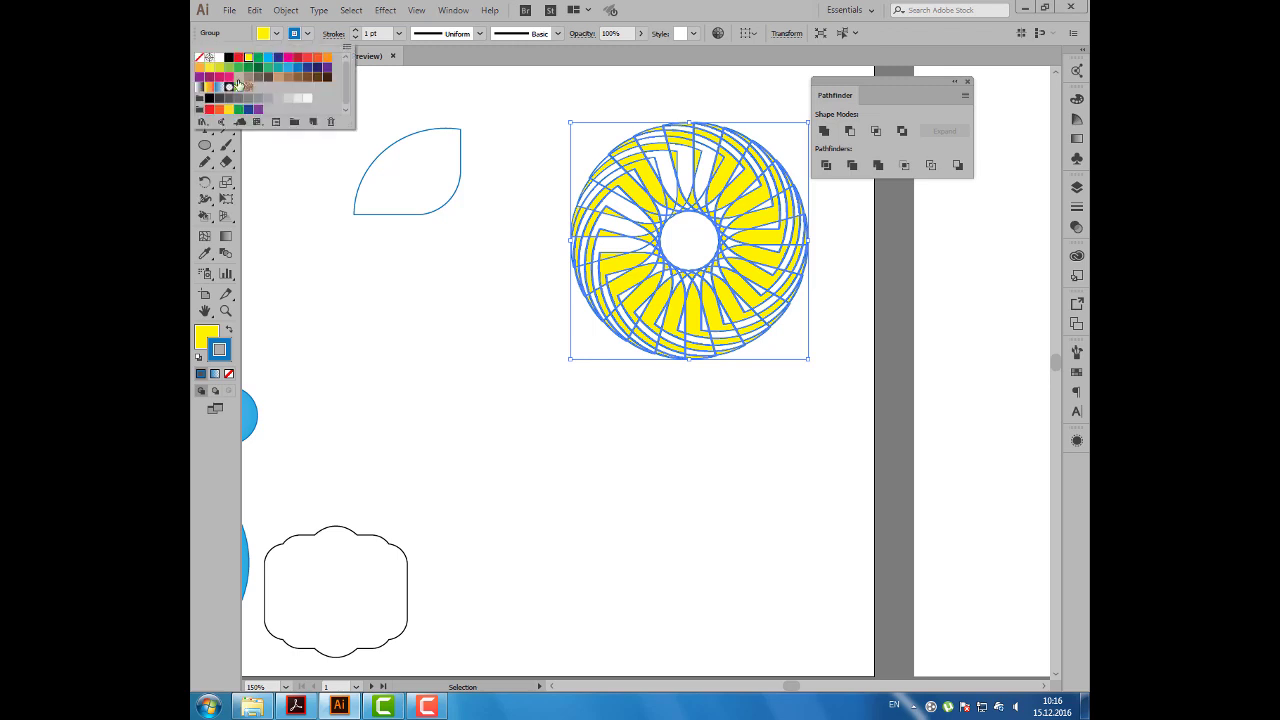
click(219, 88)
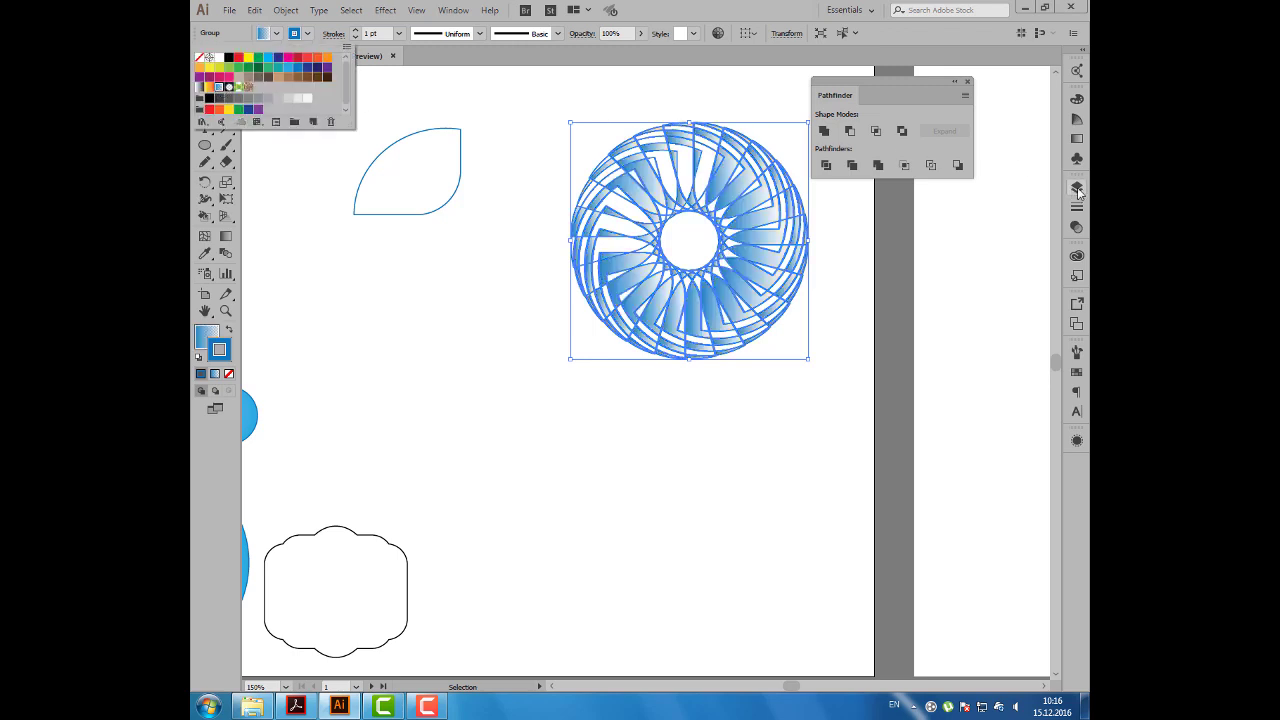
key(Escape)
click(1077, 141)
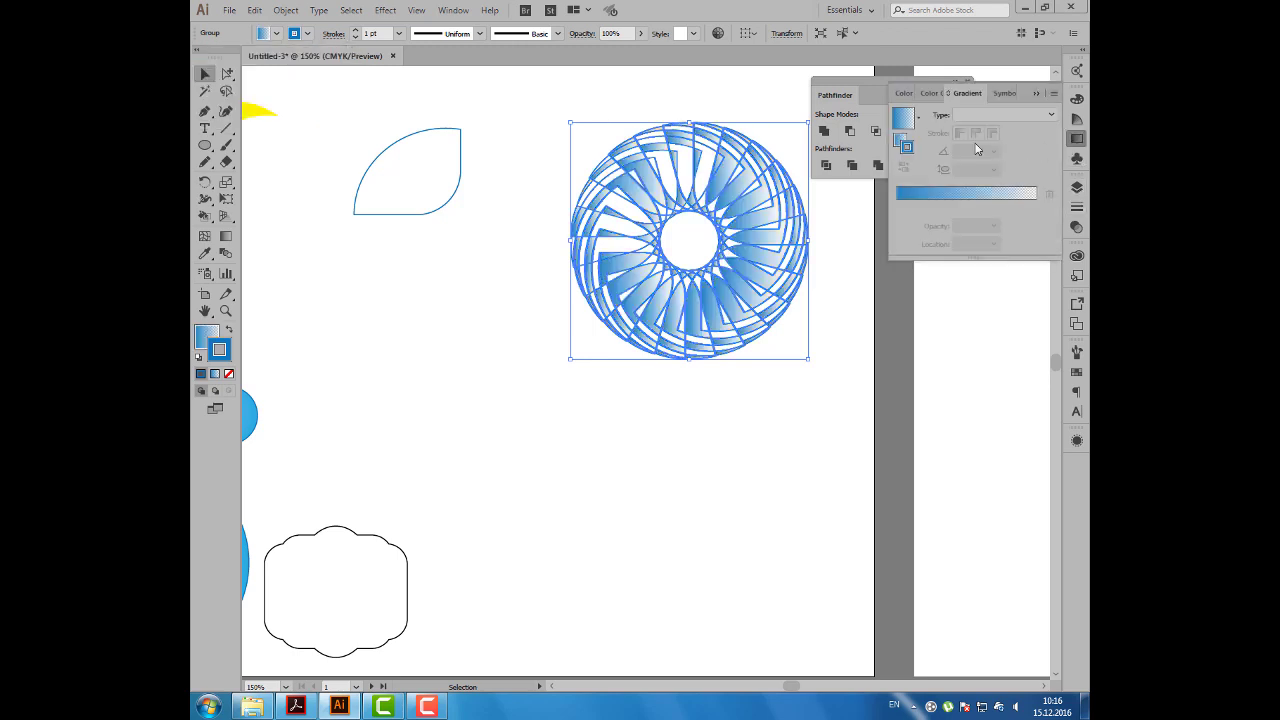
click(960, 189)
click(998, 114)
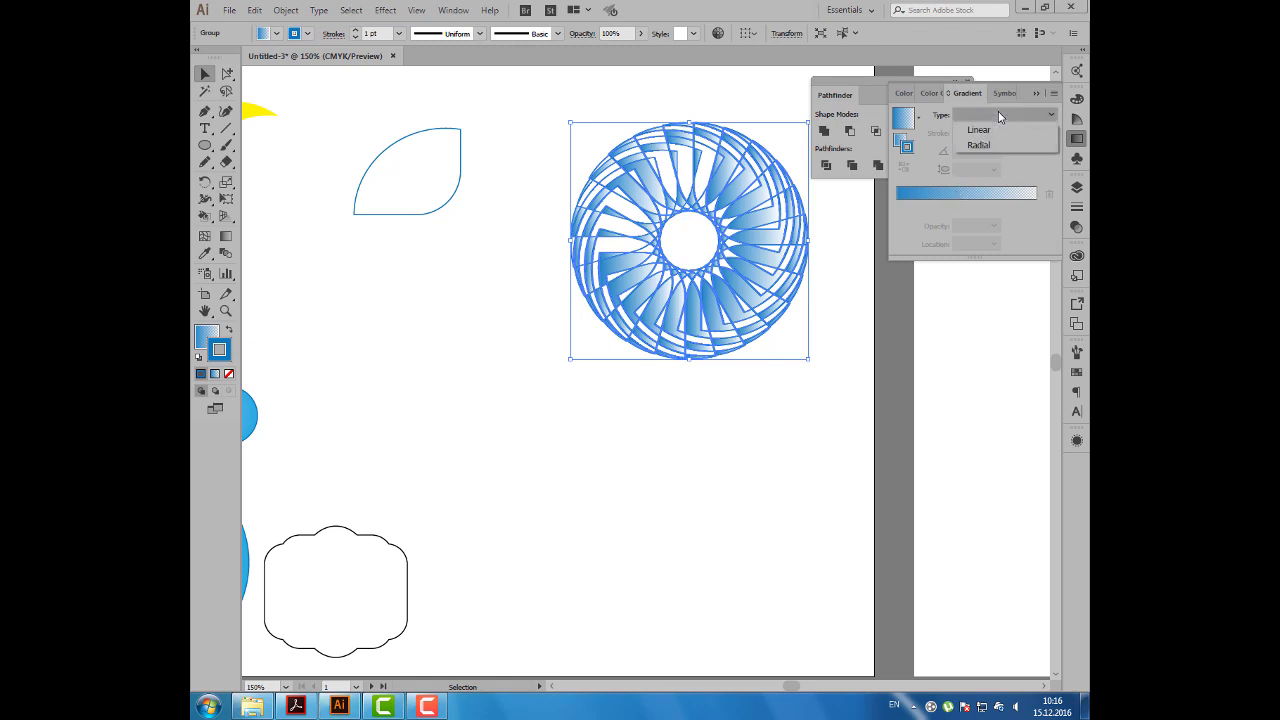
click(980, 148)
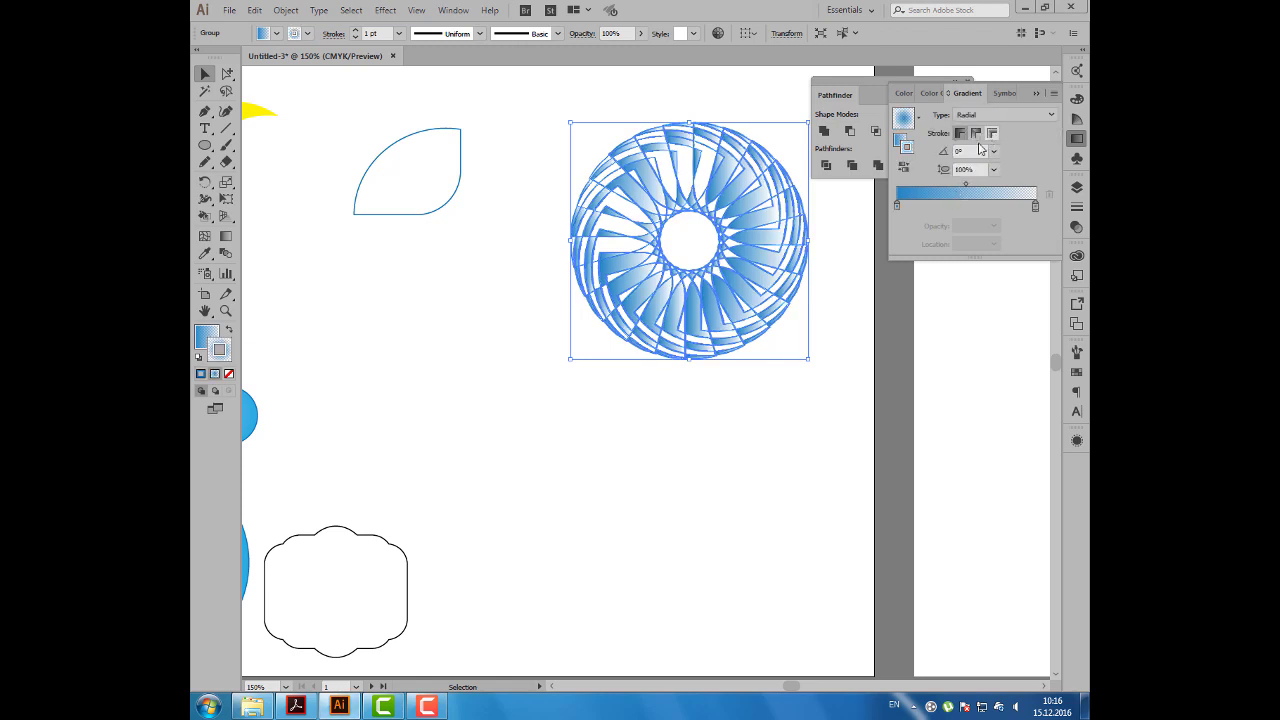
click(1038, 95)
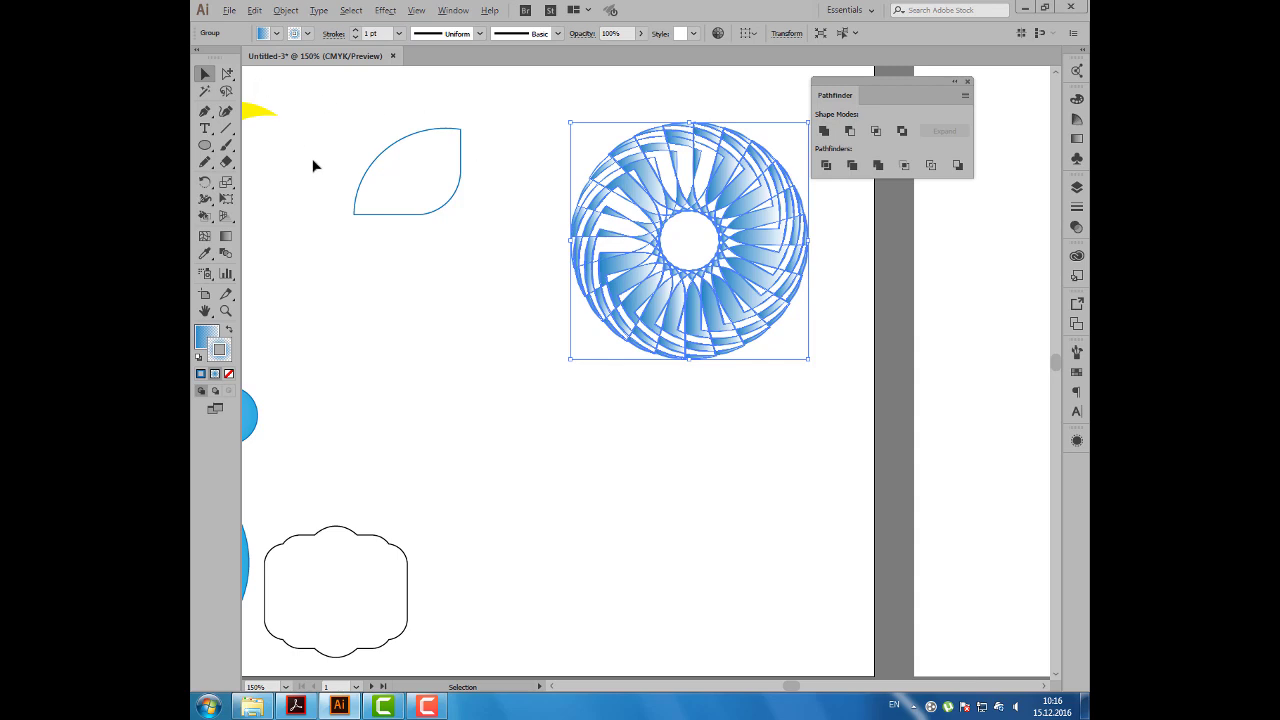
alt+scroll(329, 173, down, 3)
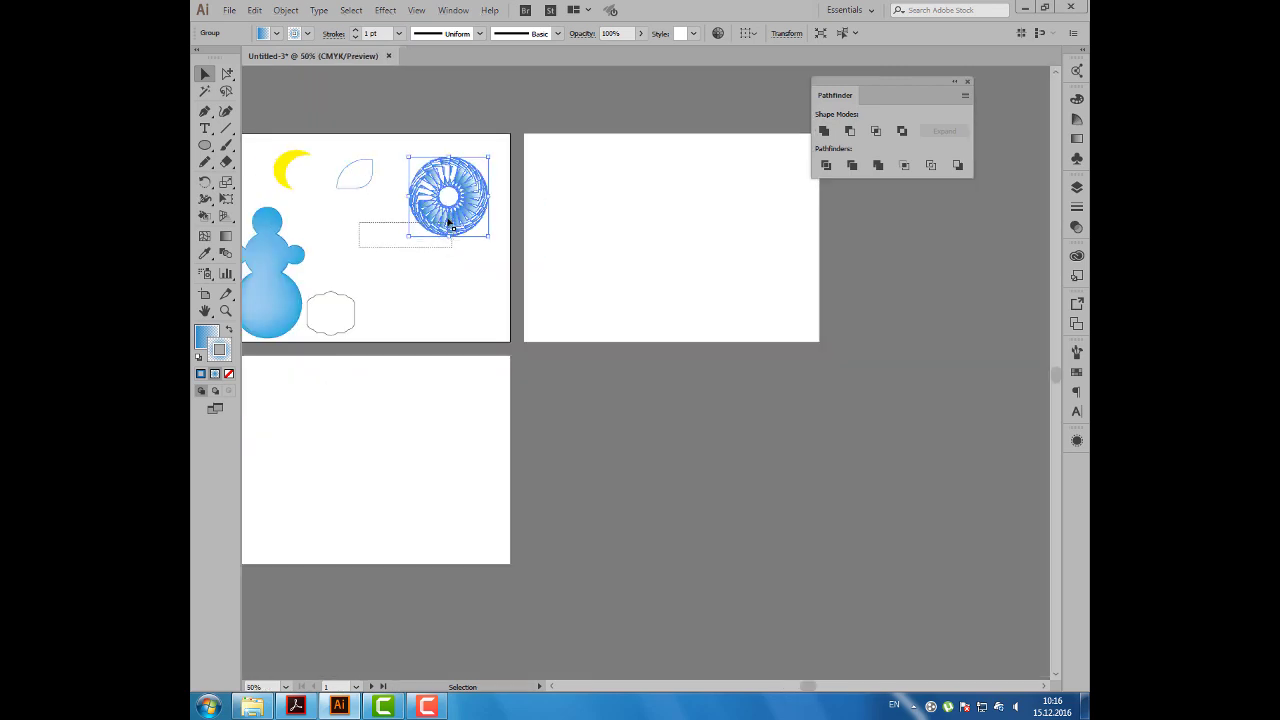
Delete the blue spiral group.
drag(443, 228, 449, 206)
key(Delete)
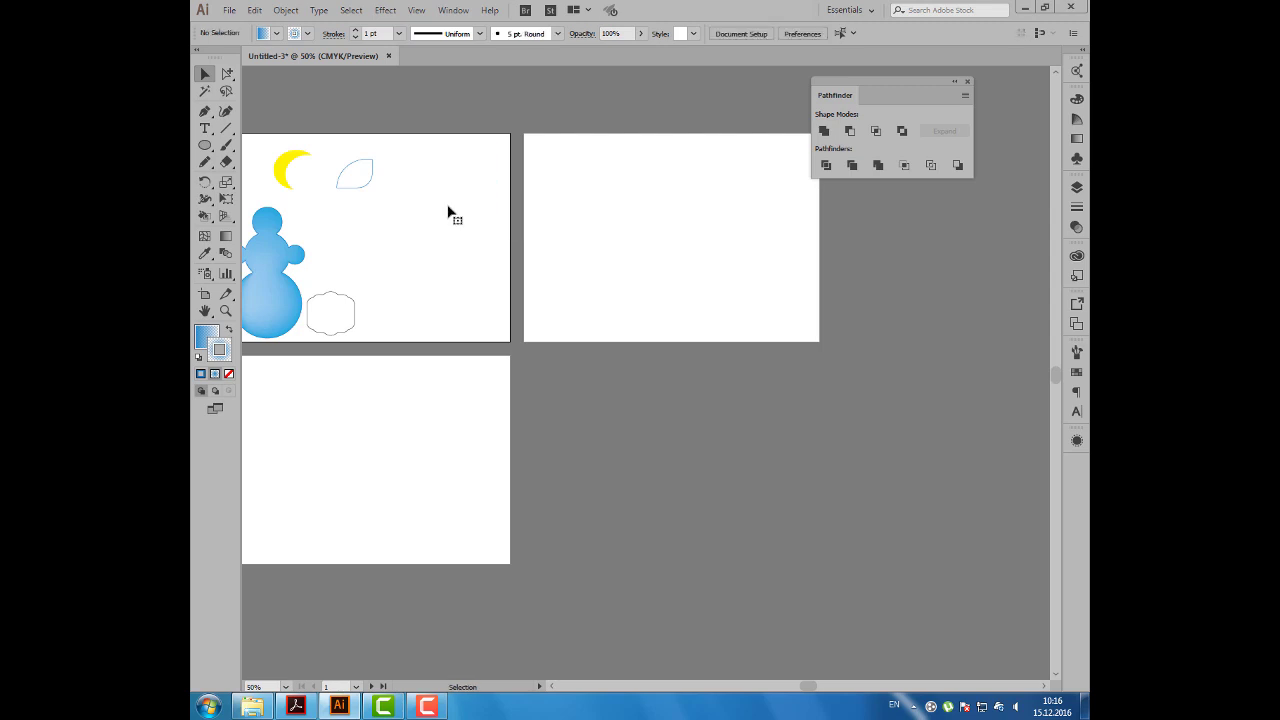
alt+scroll(413, 228, up, 1)
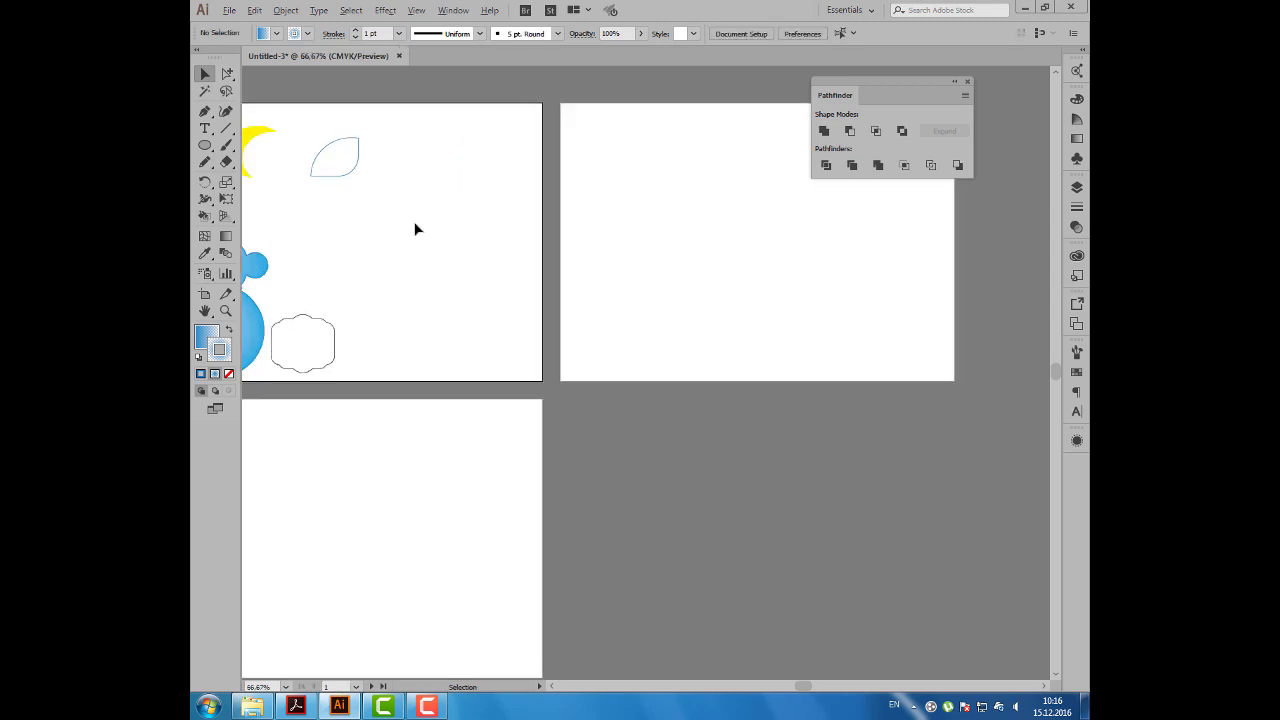
scroll(509, 243, up, 1)
scroll(509, 243, left, 2)
Draw a four-point star beside the leaf outline.
drag(215, 148, 240, 213)
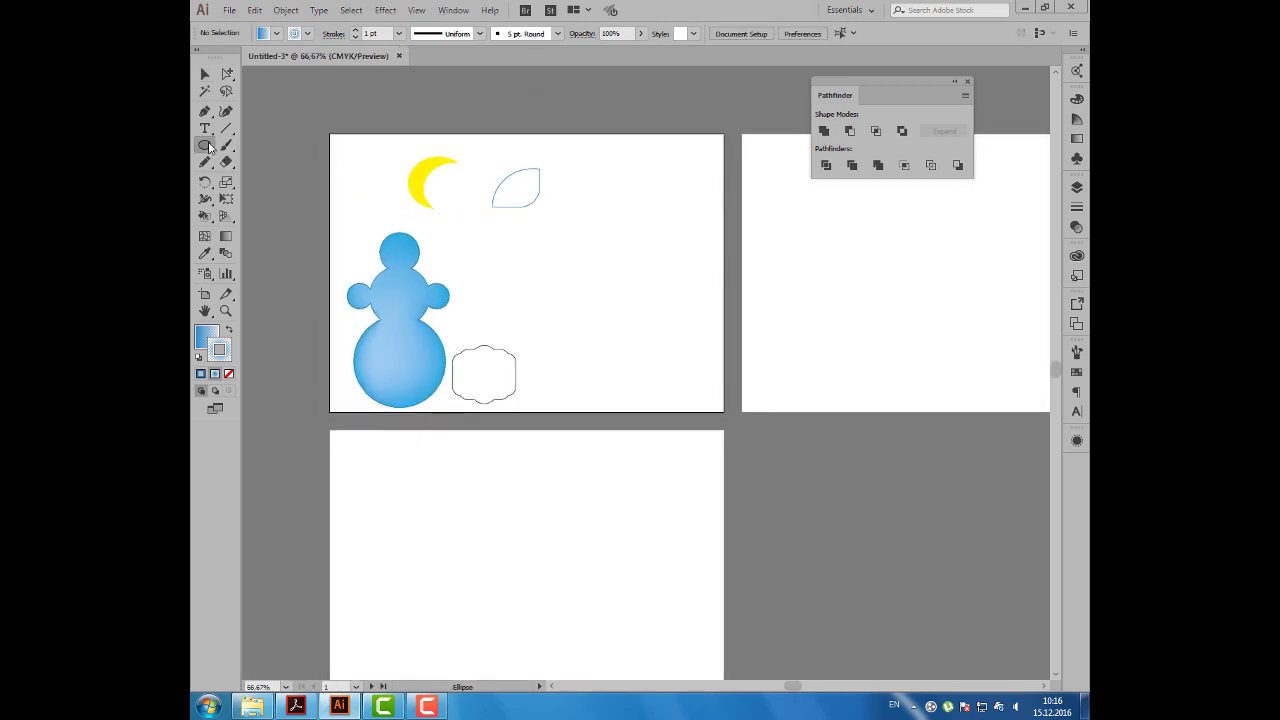
drag(615, 210, 640, 235)
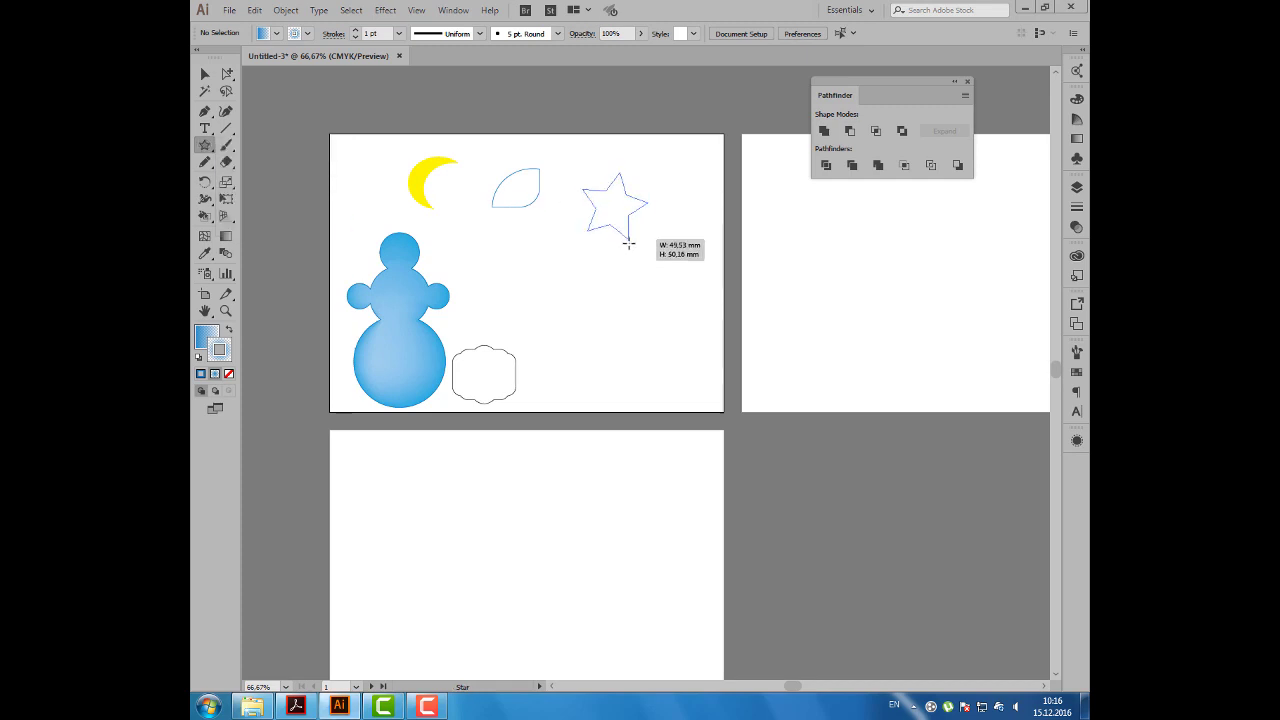
key(Down)
key(Down)
key(Up)
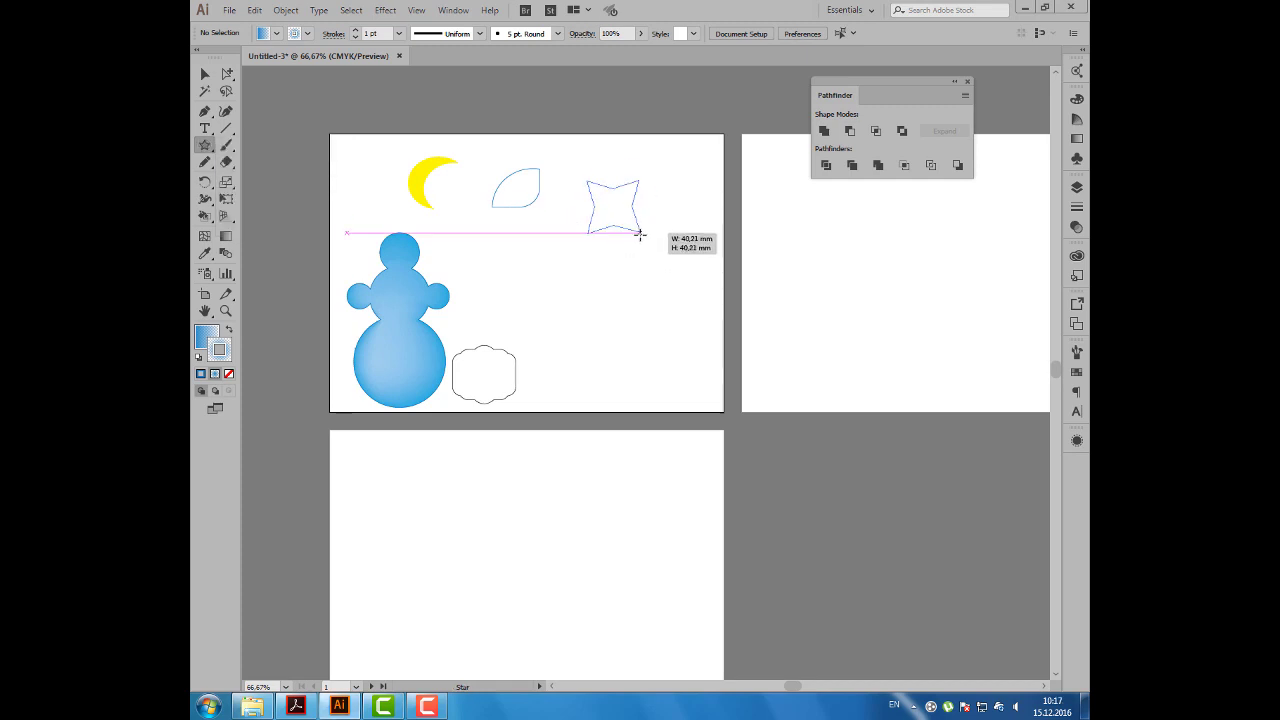
drag(640, 235, 614, 230)
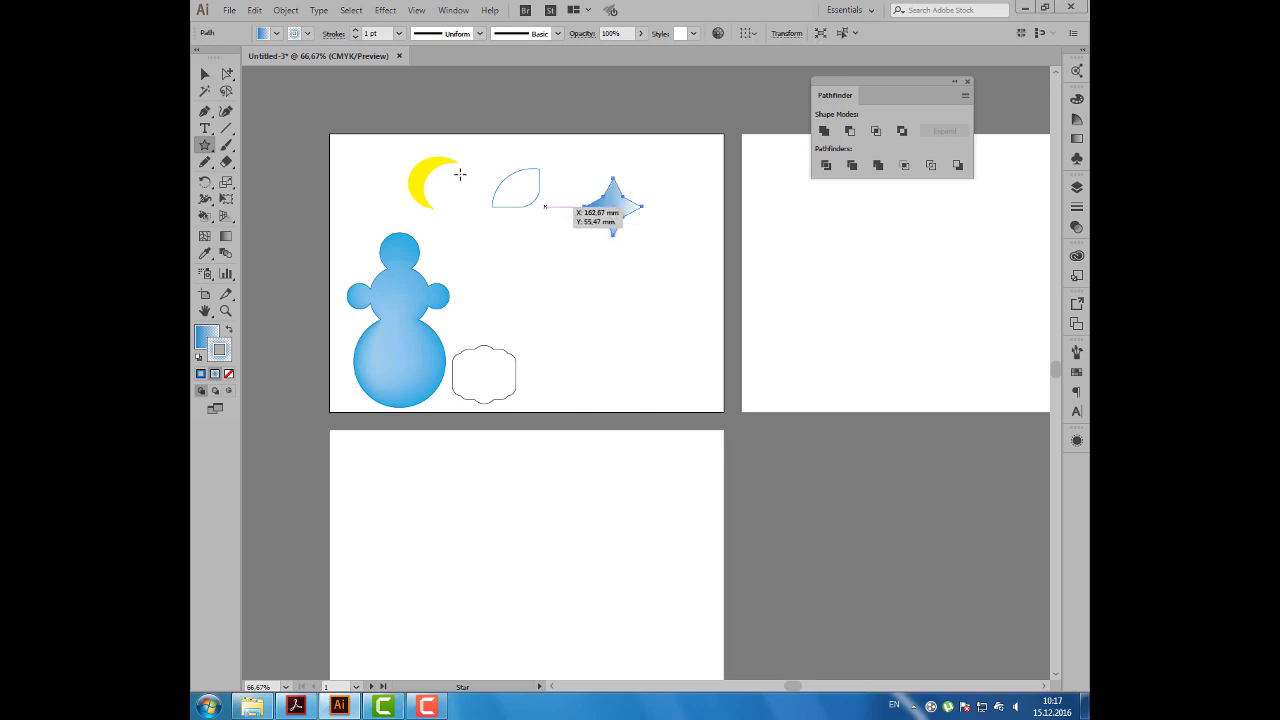
Rotate-copy the star around a point below it, repeating three times with Ctrl+D.
click(204, 182)
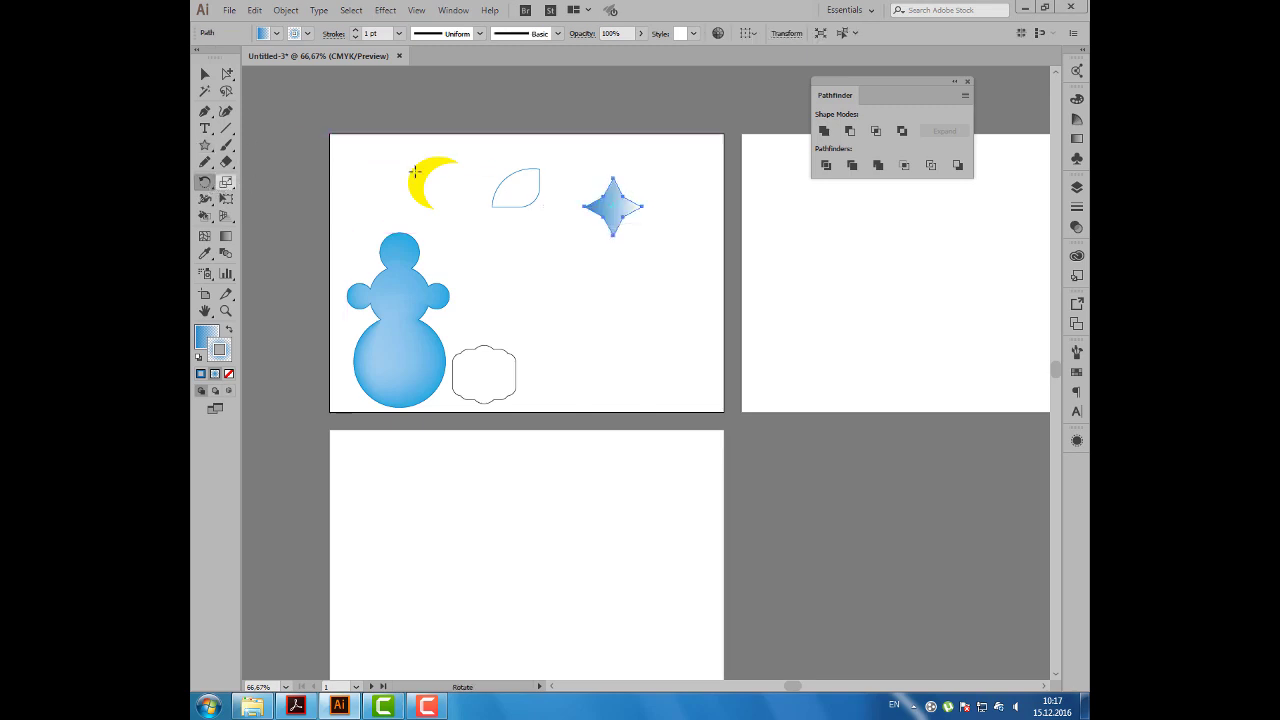
alt+click(612, 253)
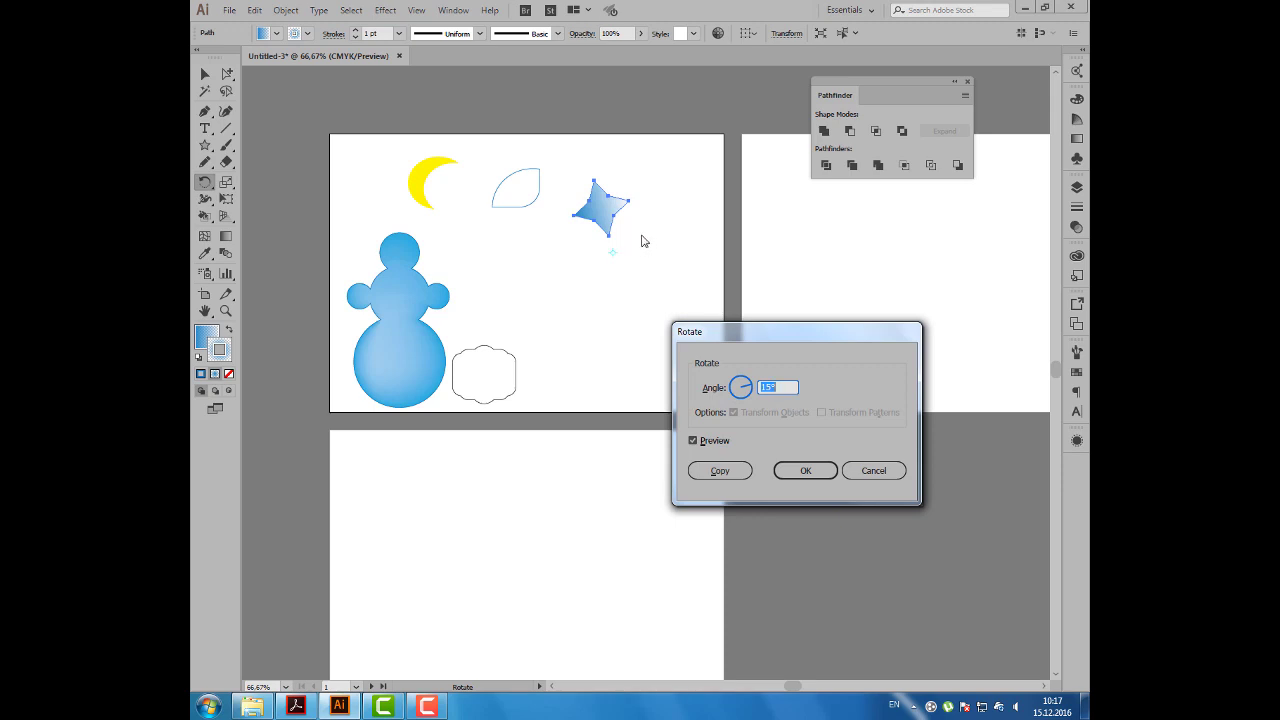
click(731, 471)
key(ctrl+d)
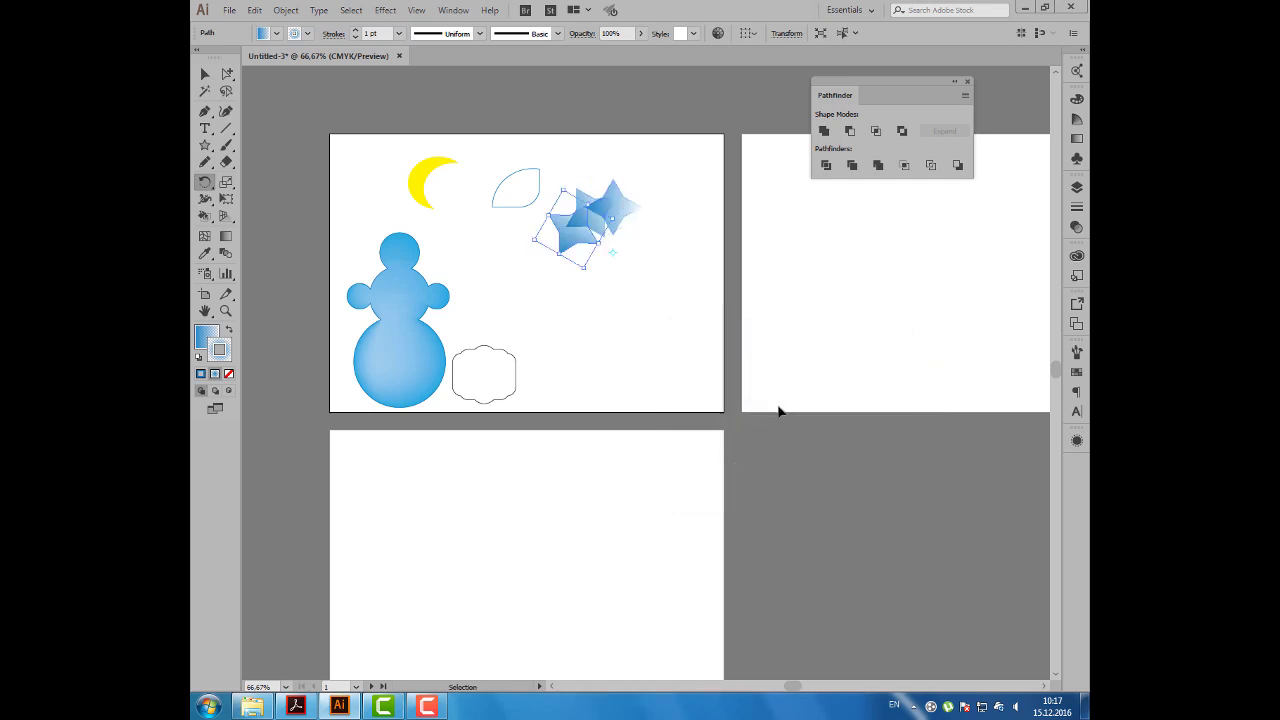
key(ctrl+d)
key(ctrl+d)
key(ctrl+d)
key(ctrl+d)
key(ctrl+d)
key(ctrl+d)
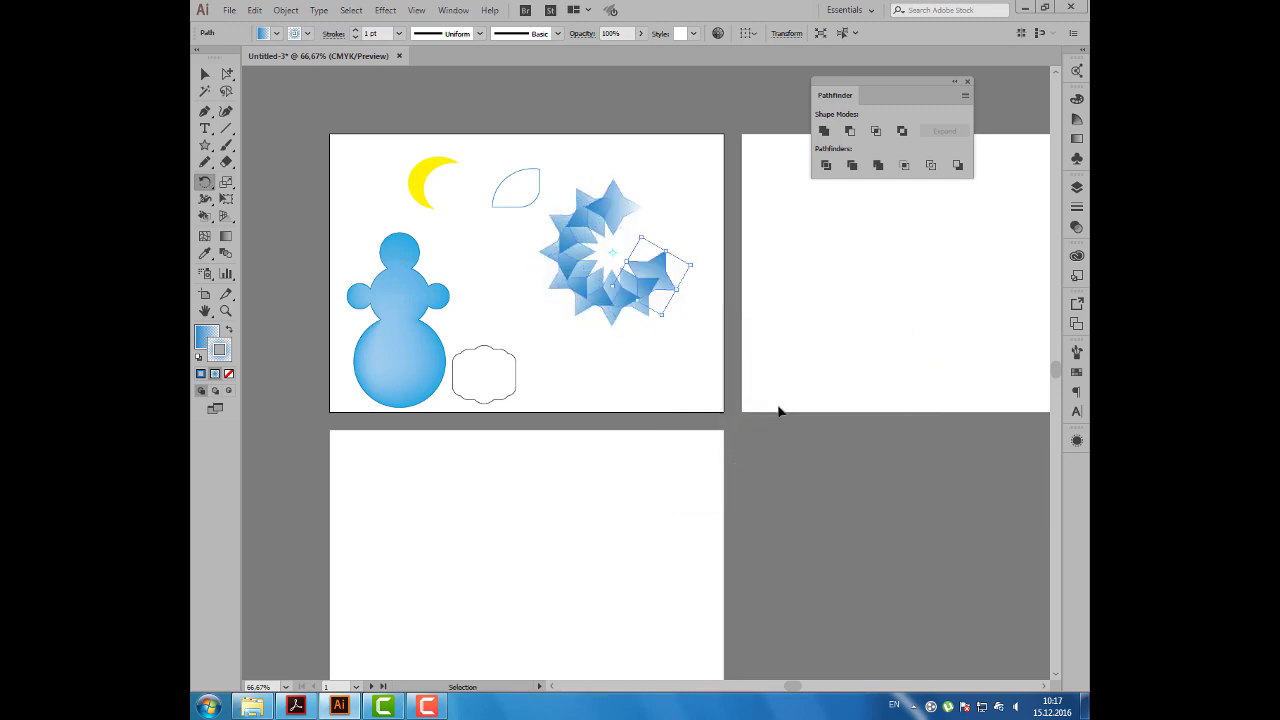
key(ctrl+d)
key(ctrl+d)
key(ctrl+d)
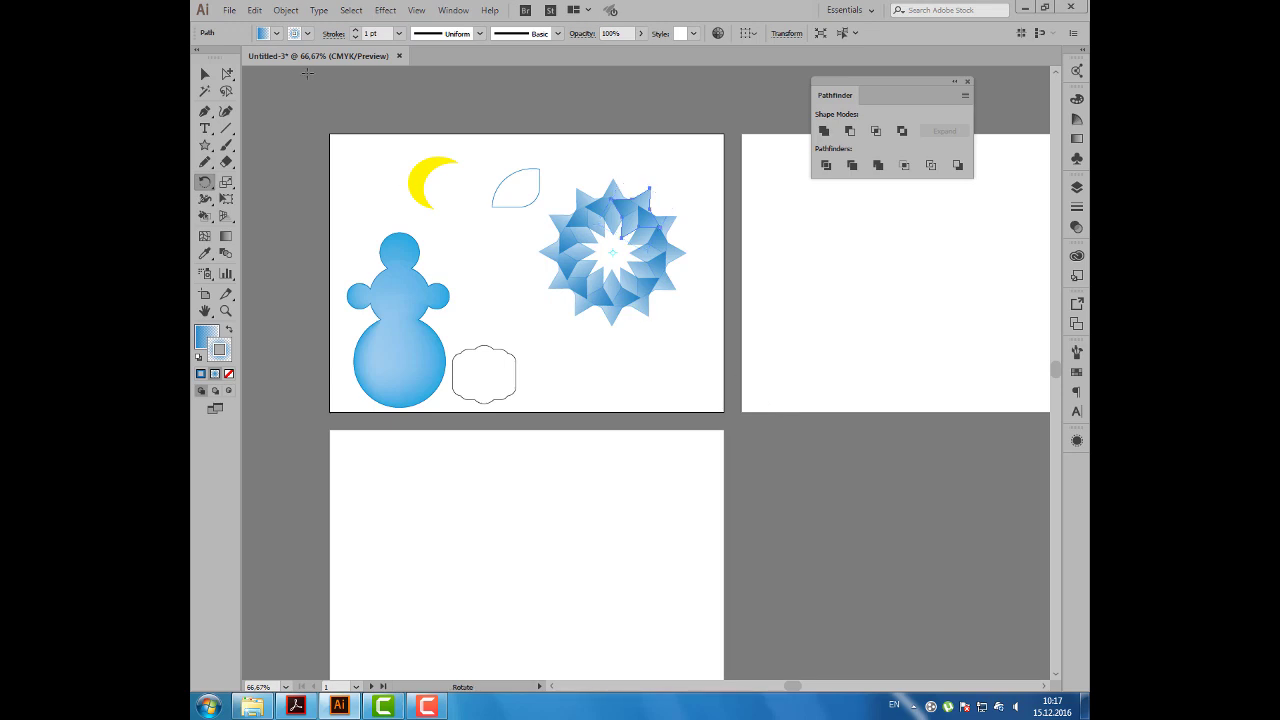
Exclude the star ring's overlapping areas, then move it and shrink it slightly.
click(205, 74)
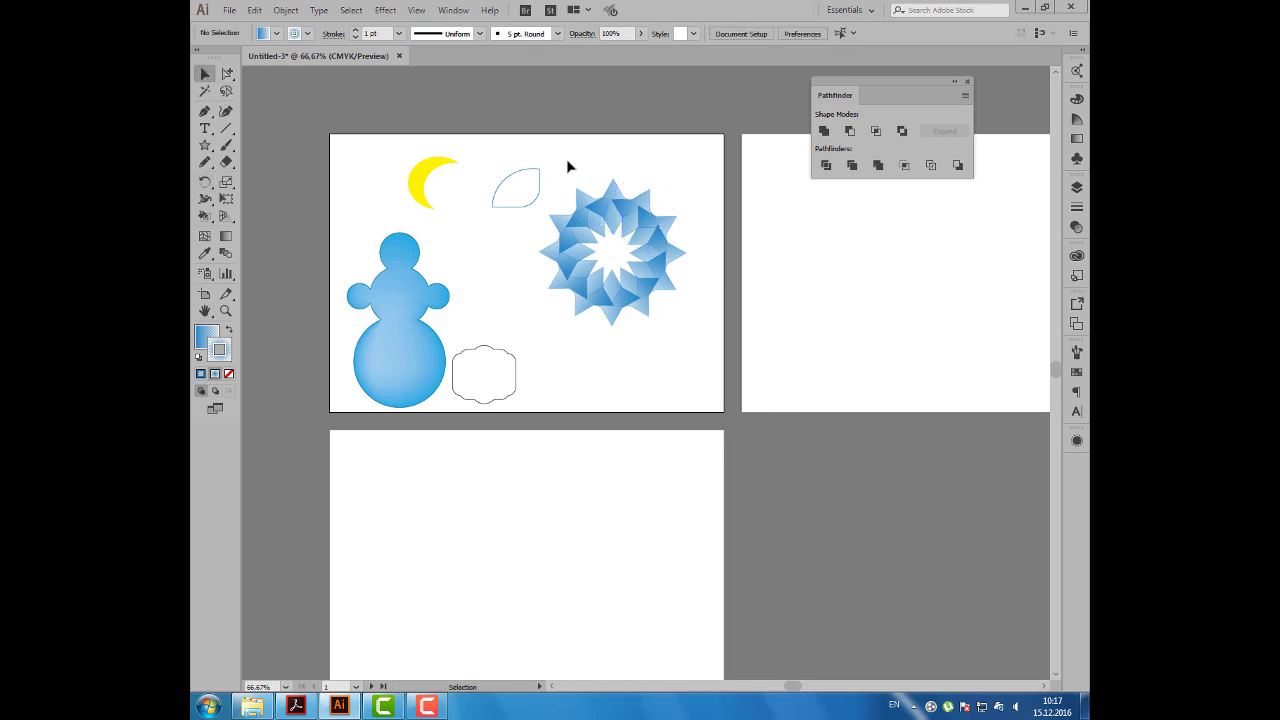
drag(565, 166, 689, 329)
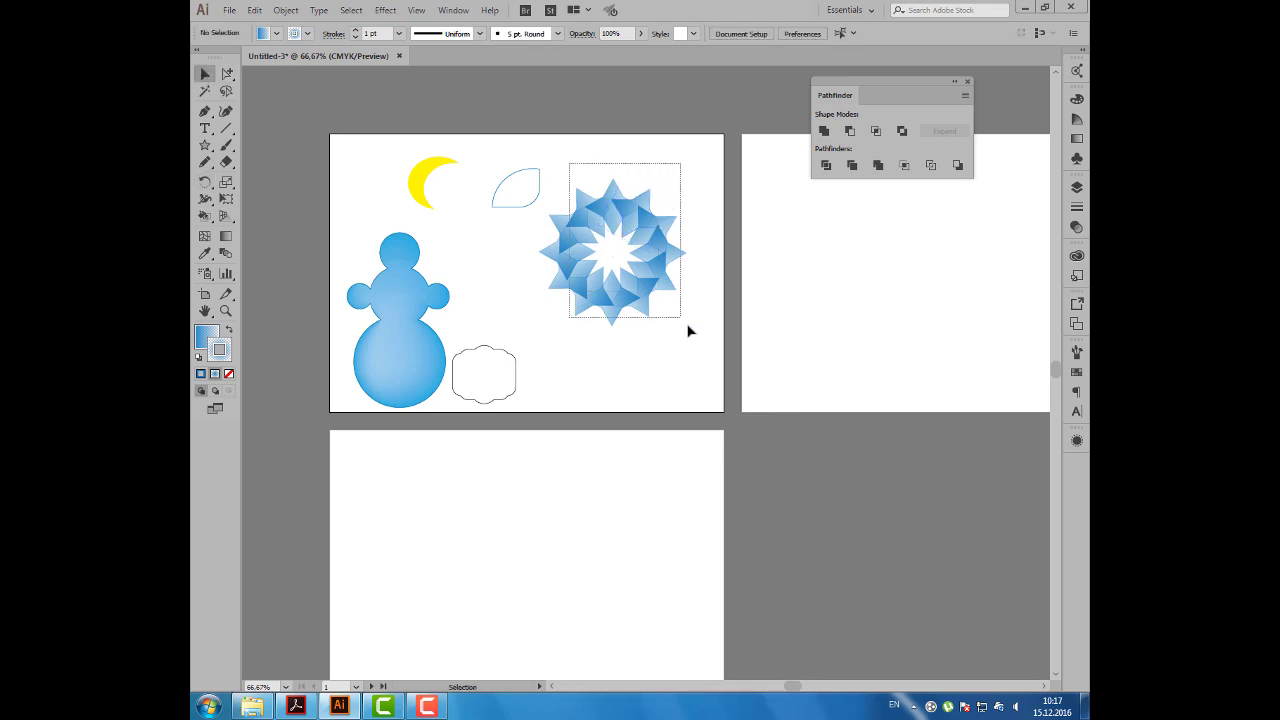
click(902, 131)
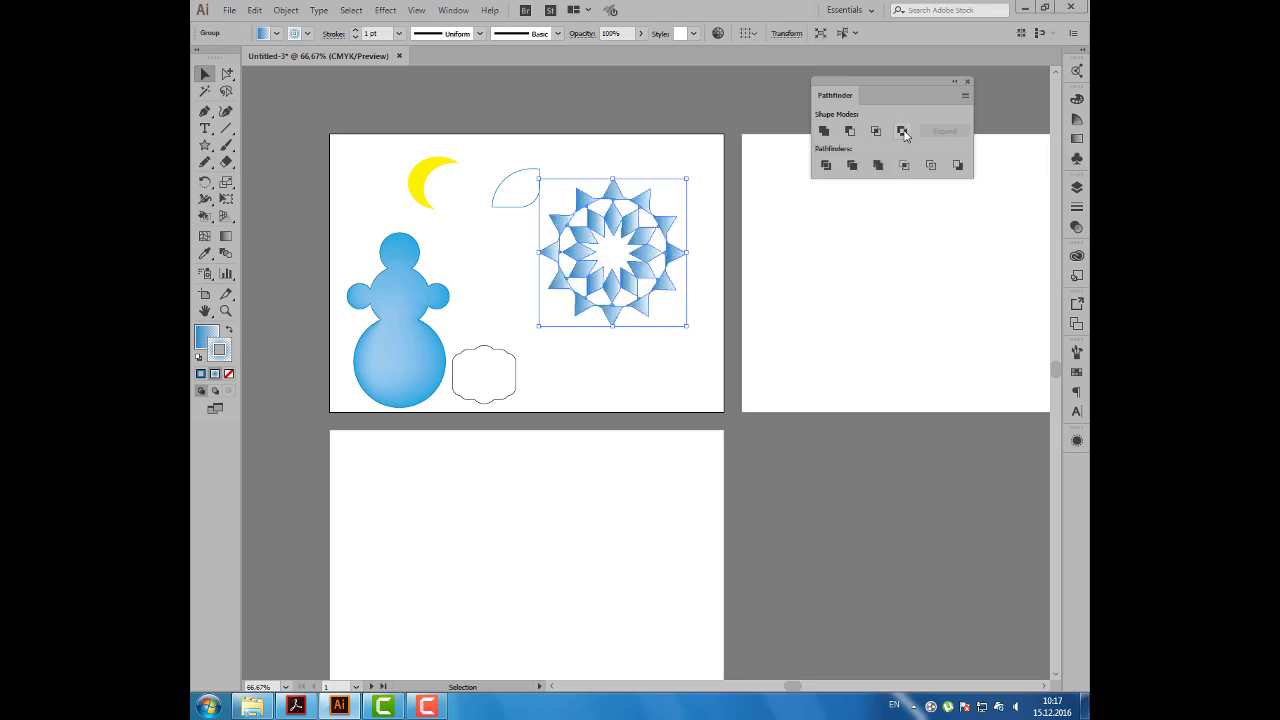
drag(641, 248, 651, 220)
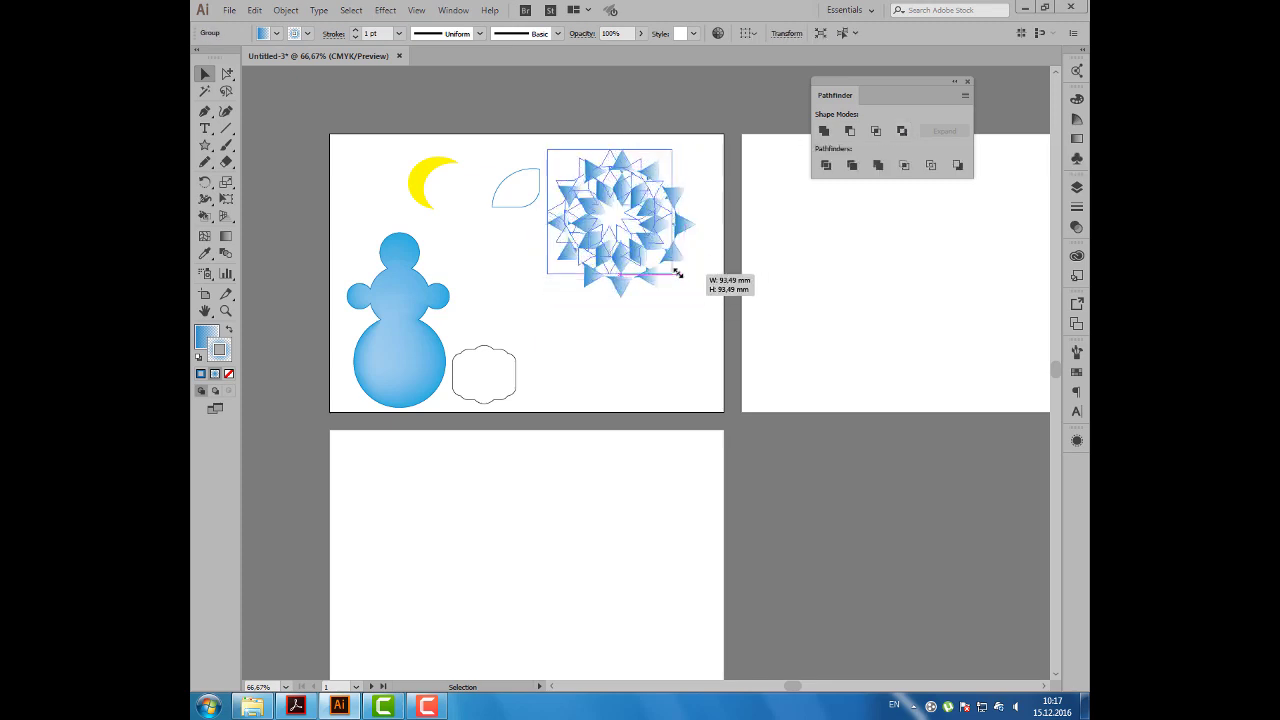
drag(697, 299, 671, 272)
drag(648, 210, 656, 216)
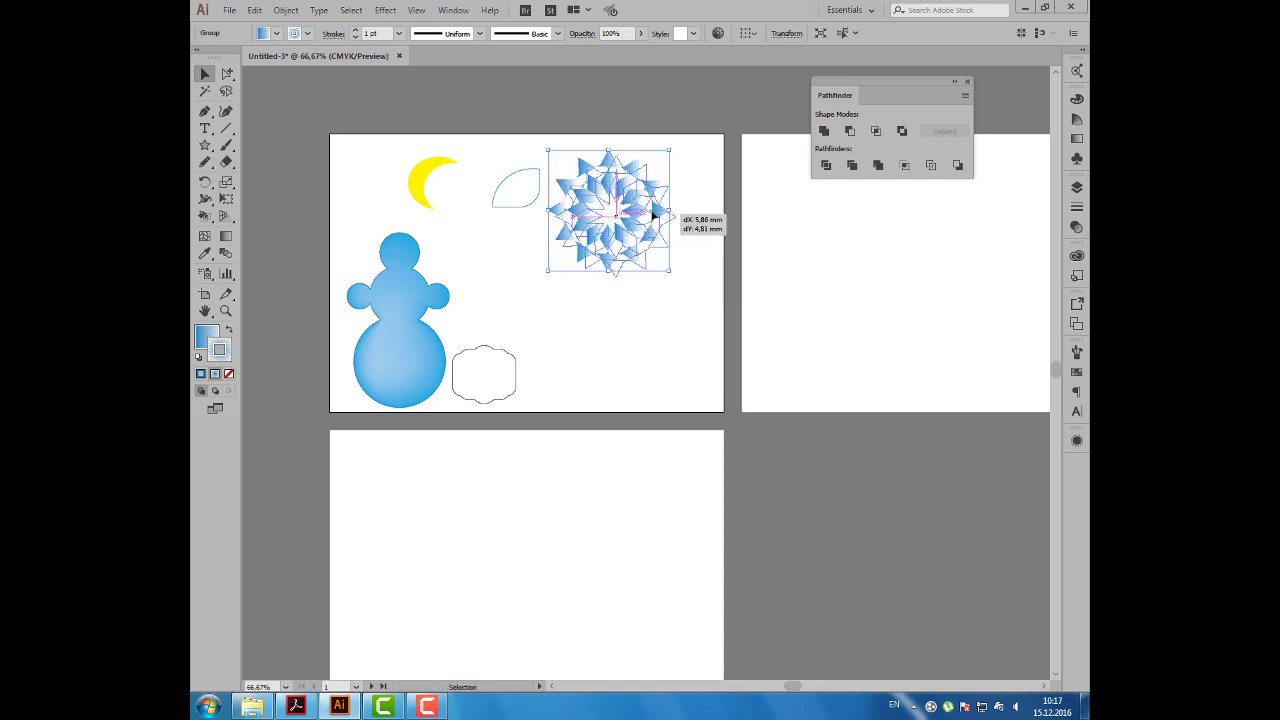
click(747, 236)
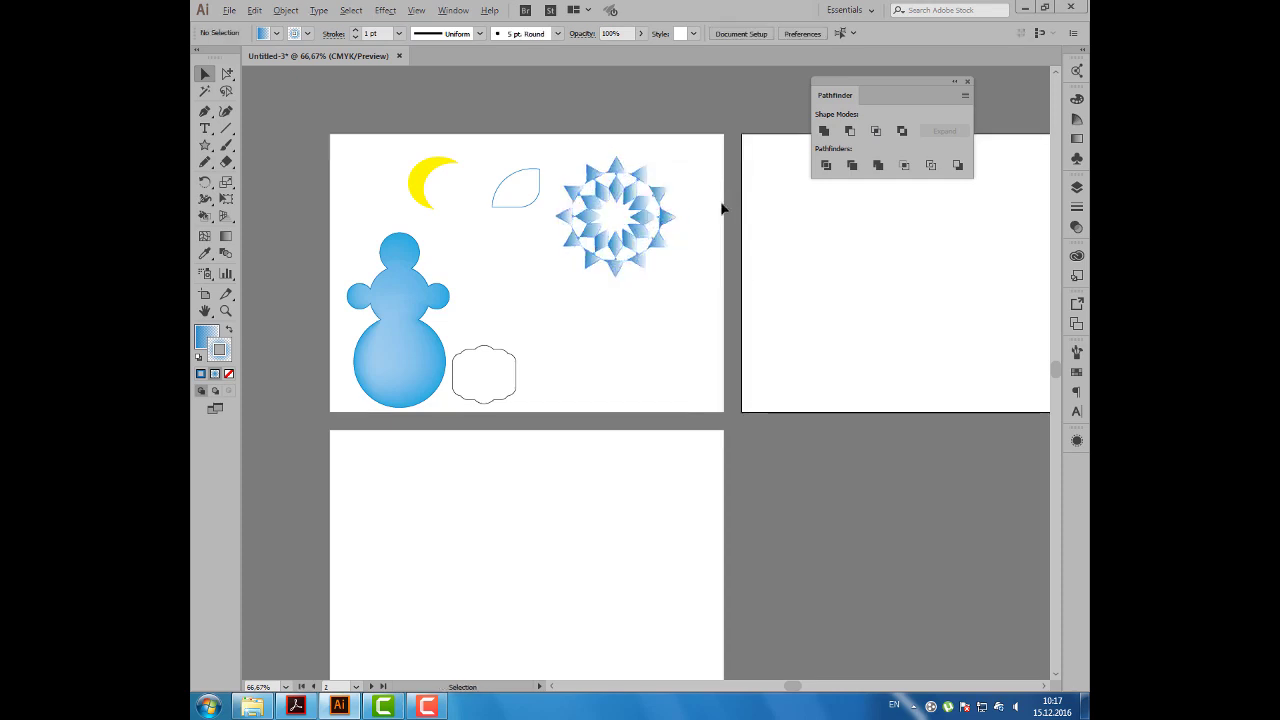
scroll(720, 208, down, 1)
Draw a yellow-filled square near the second artboard's top-left.
drag(694, 209, 634, 210)
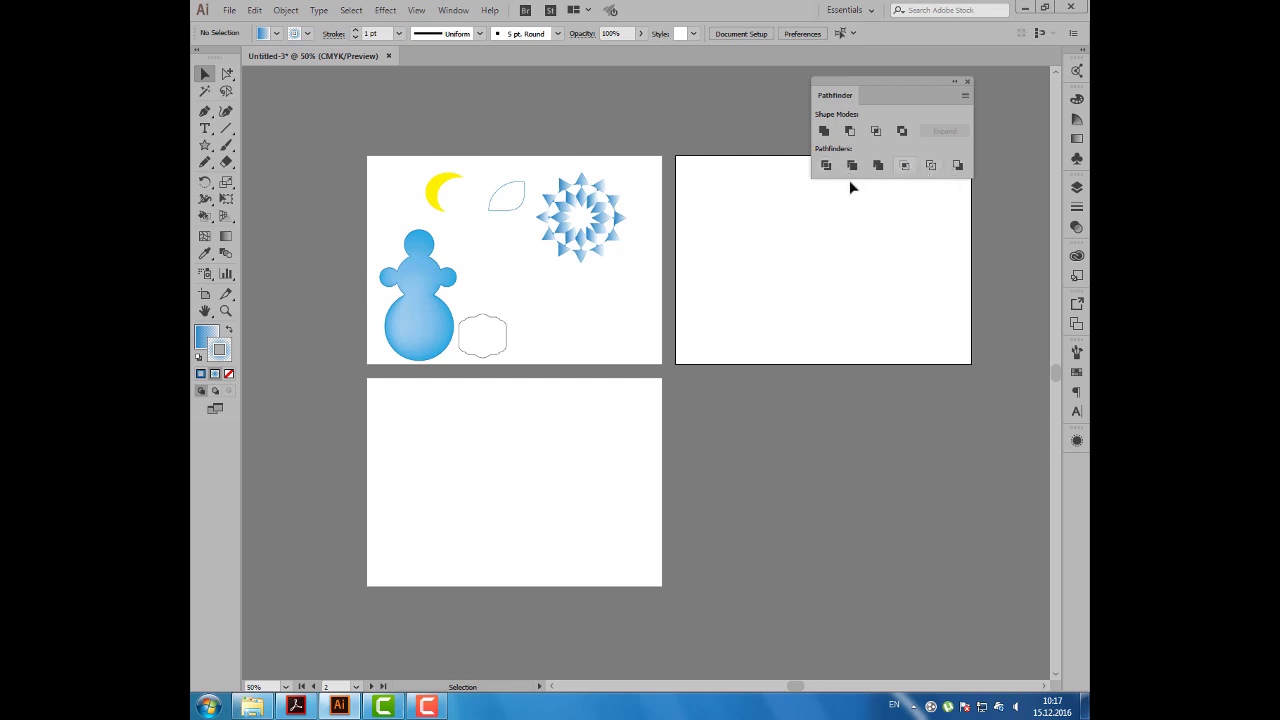
mouse_move(770, 209)
mouse_down()
mouse_move(711, 204)
mouse_move(745, 228)
mouse_up()
scroll(720, 208, up, 1)
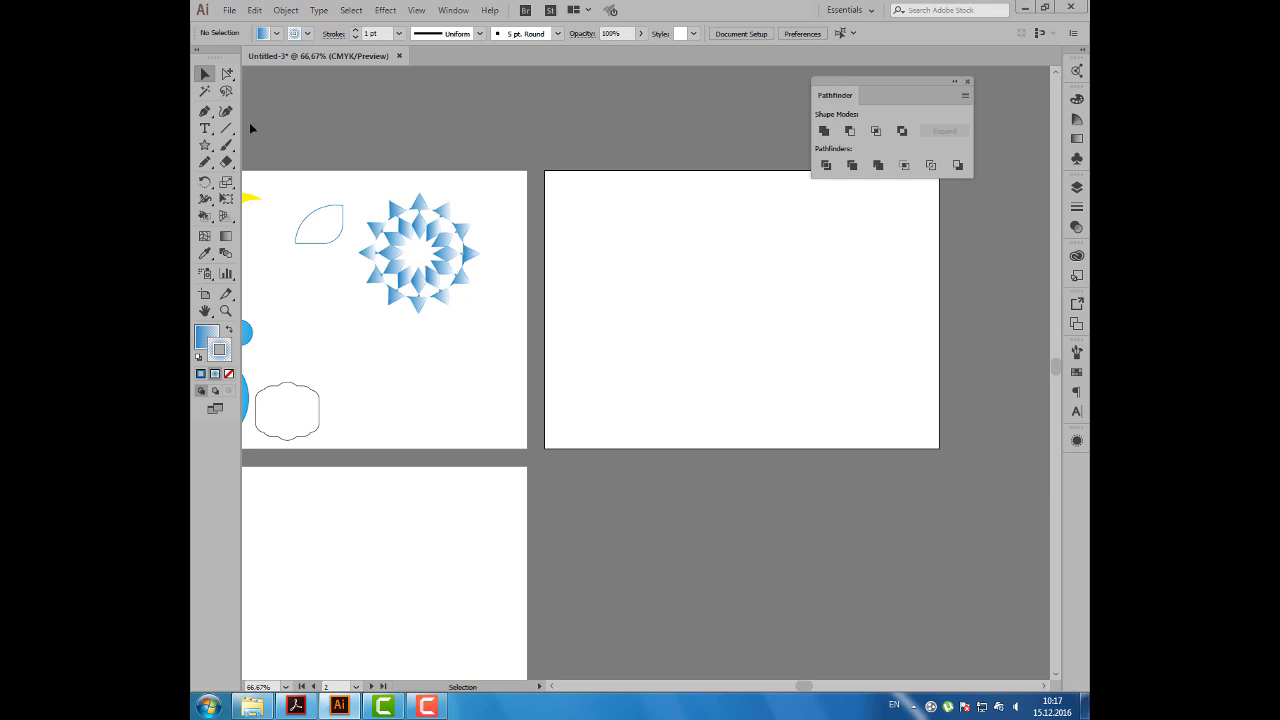
key(d)
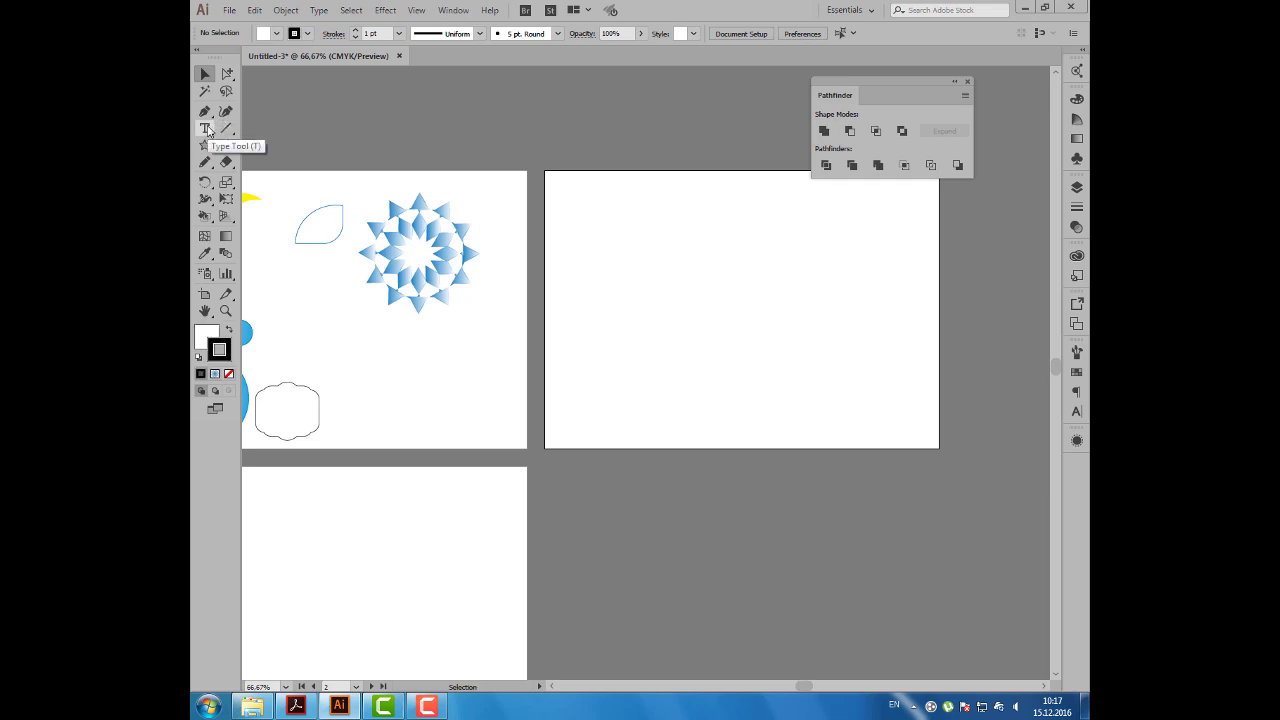
click(206, 148)
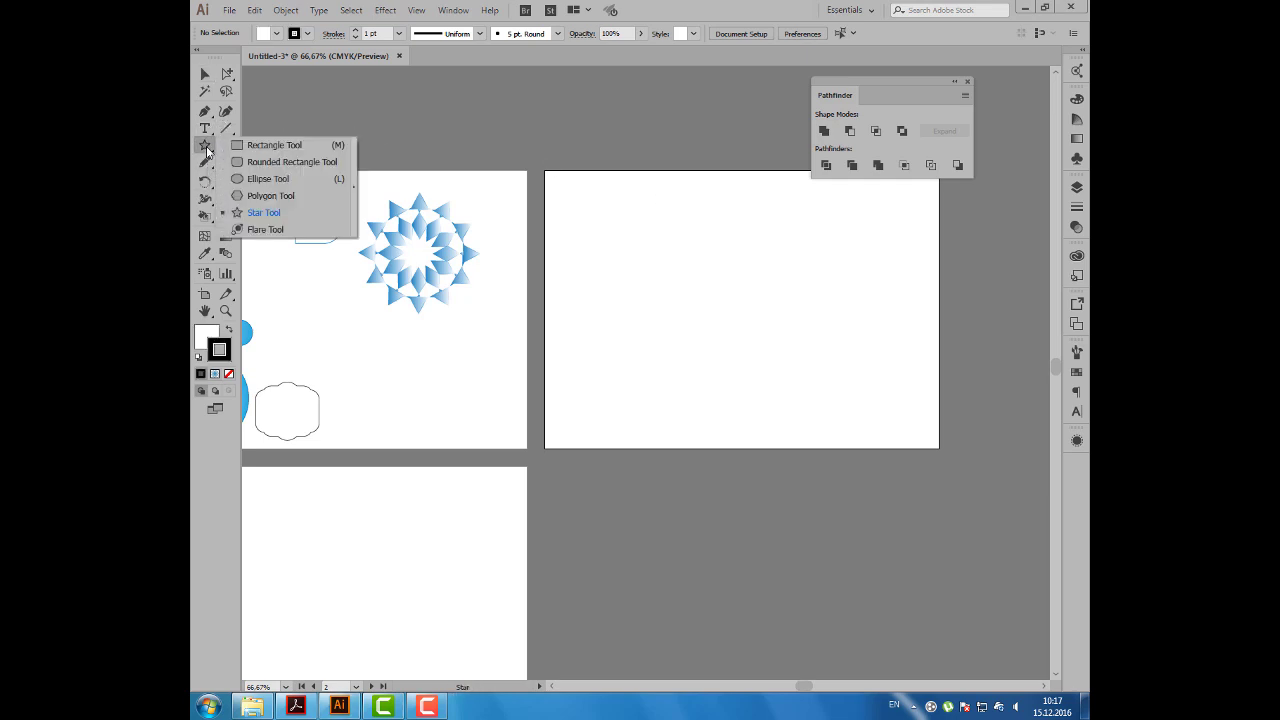
click(258, 148)
drag(581, 186, 639, 242)
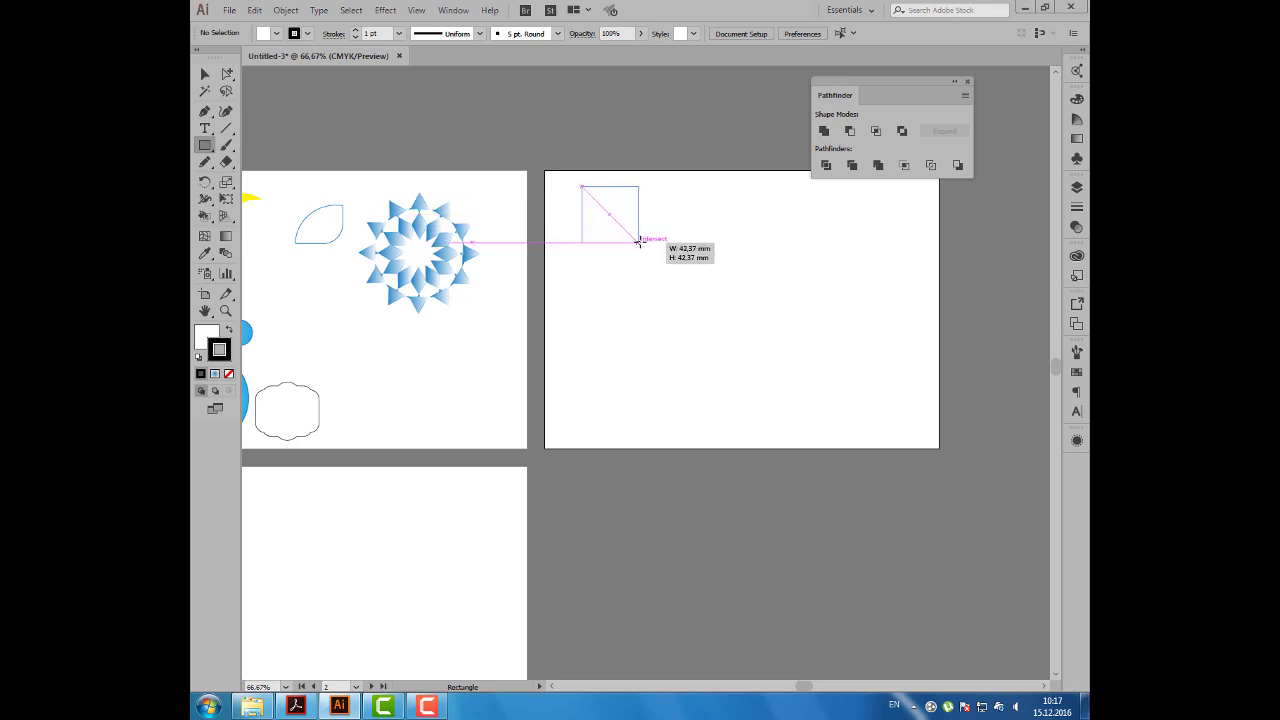
click(277, 34)
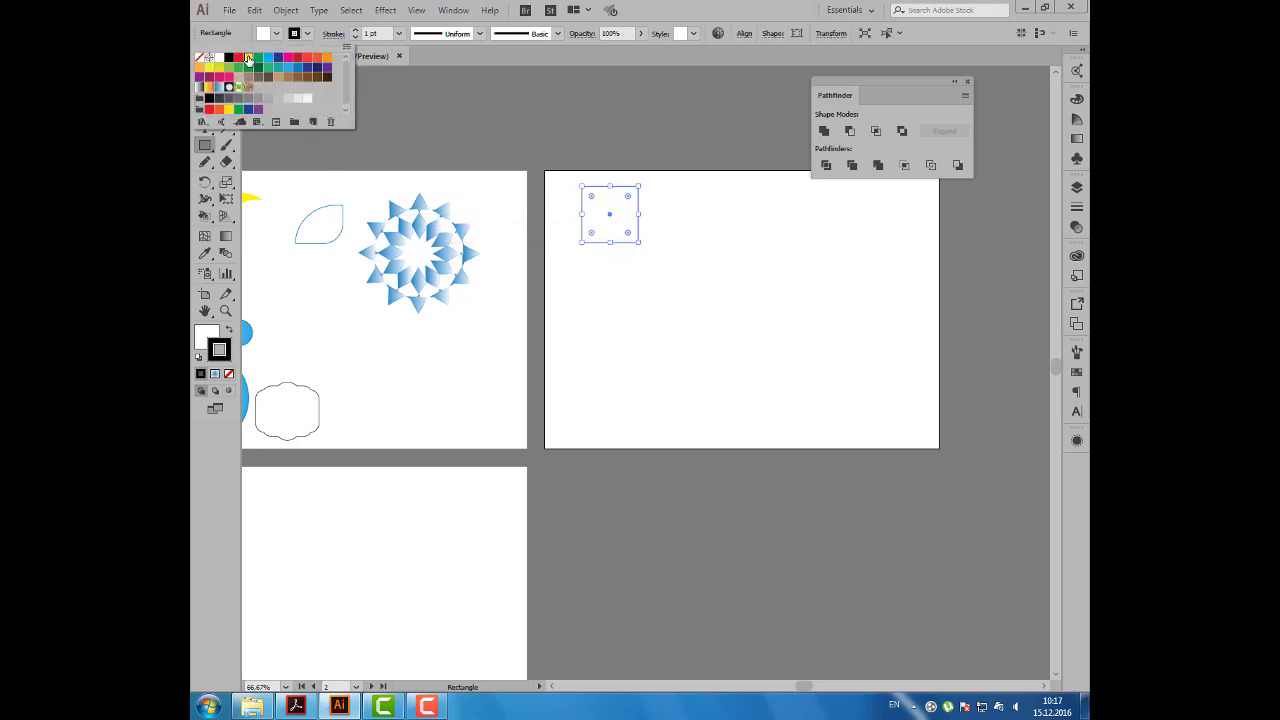
click(249, 45)
Draw a blue circle over the square's lower-right corner and select both shapes.
click(205, 147)
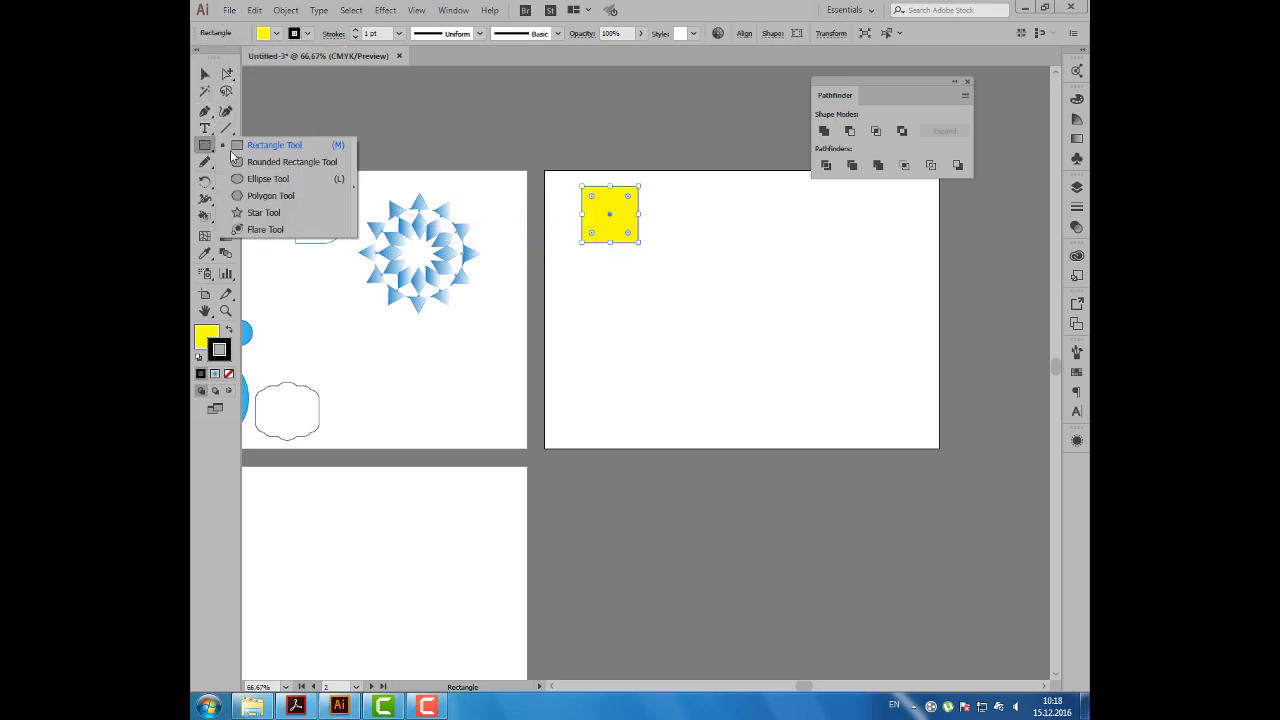
click(262, 179)
drag(611, 212, 665, 267)
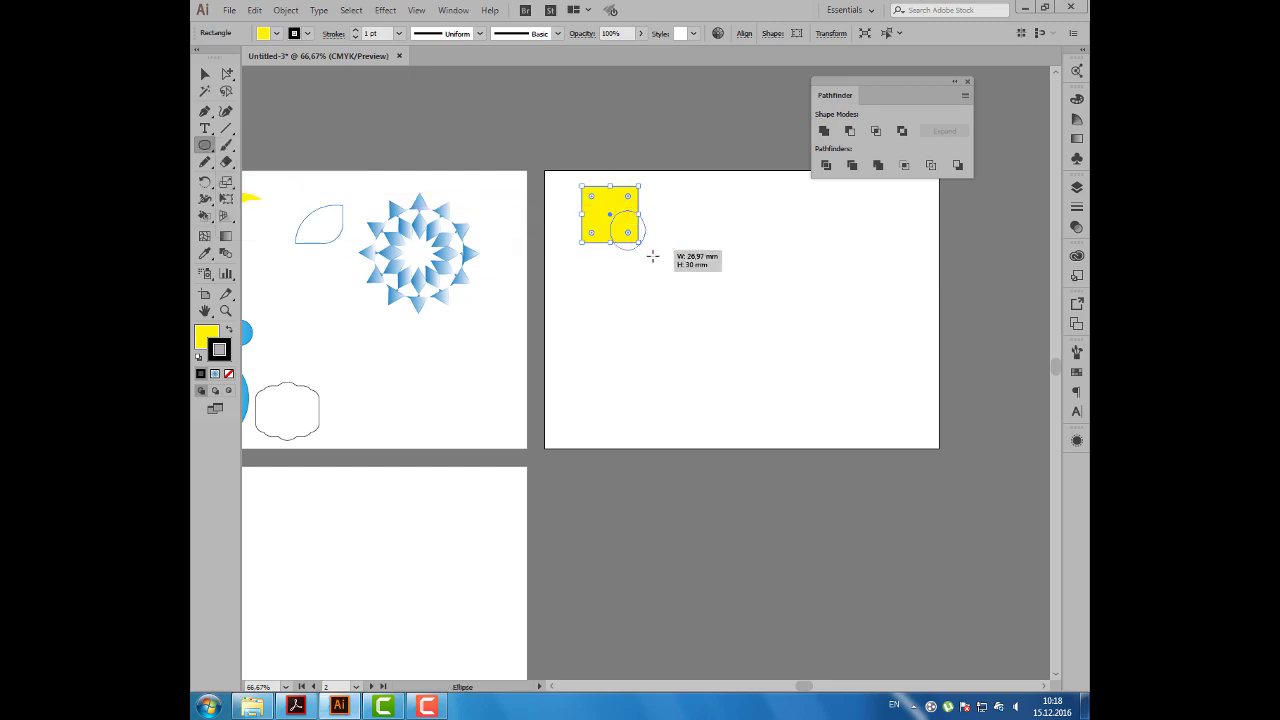
click(277, 34)
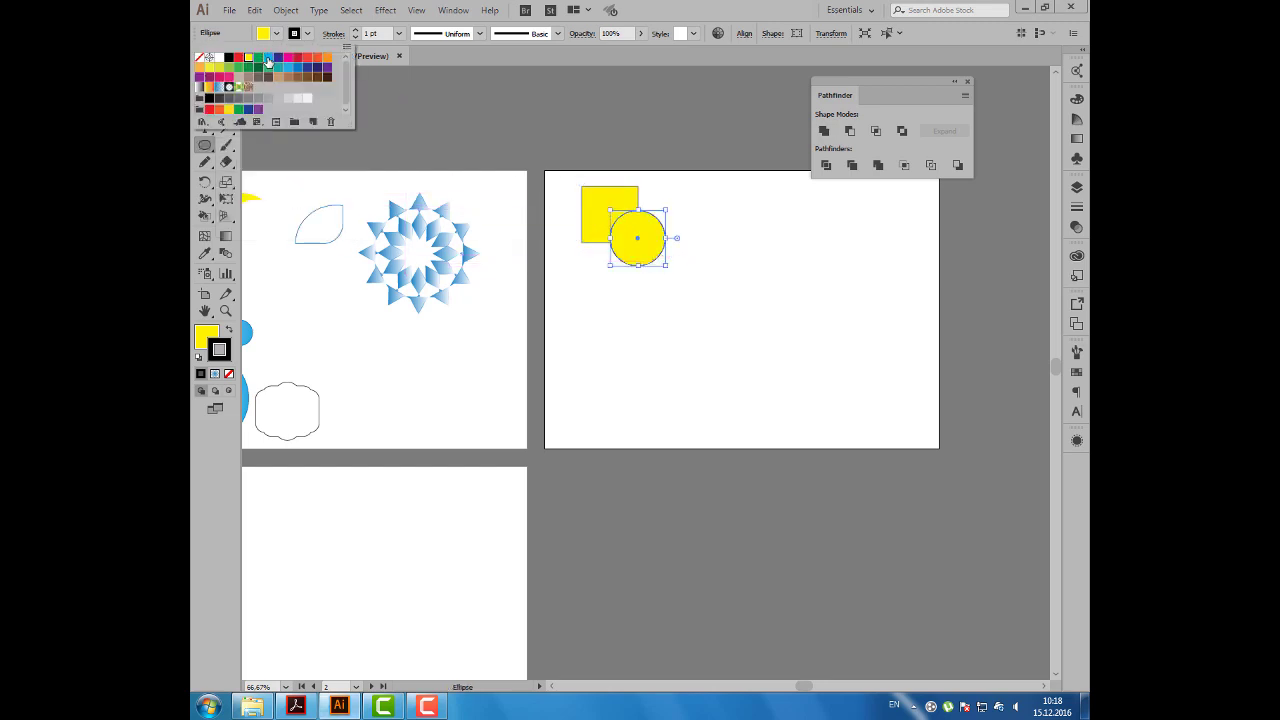
click(268, 57)
key(Escape)
key(v)
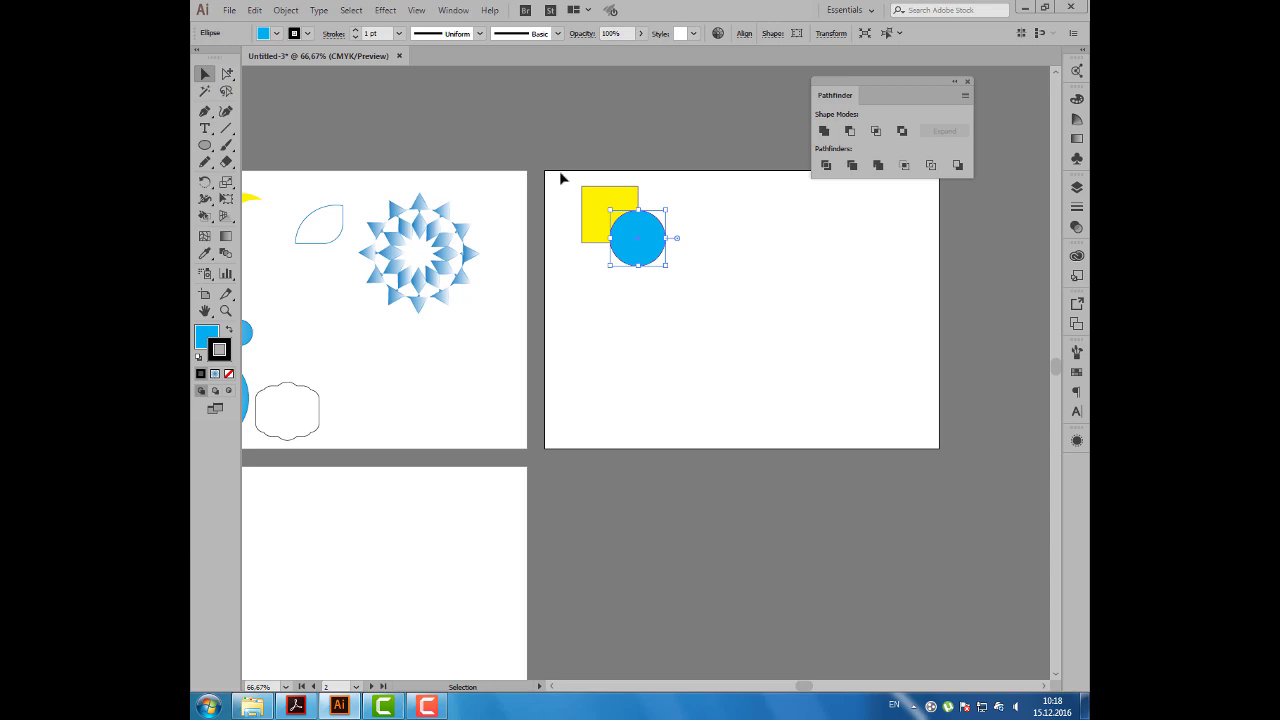
drag(561, 178, 697, 263)
Divide the square and circle at their overlap with Pathfinder.
mouse_move(840, 100)
mouse_down()
mouse_move(751, 157)
mouse_move(738, 186)
mouse_up()
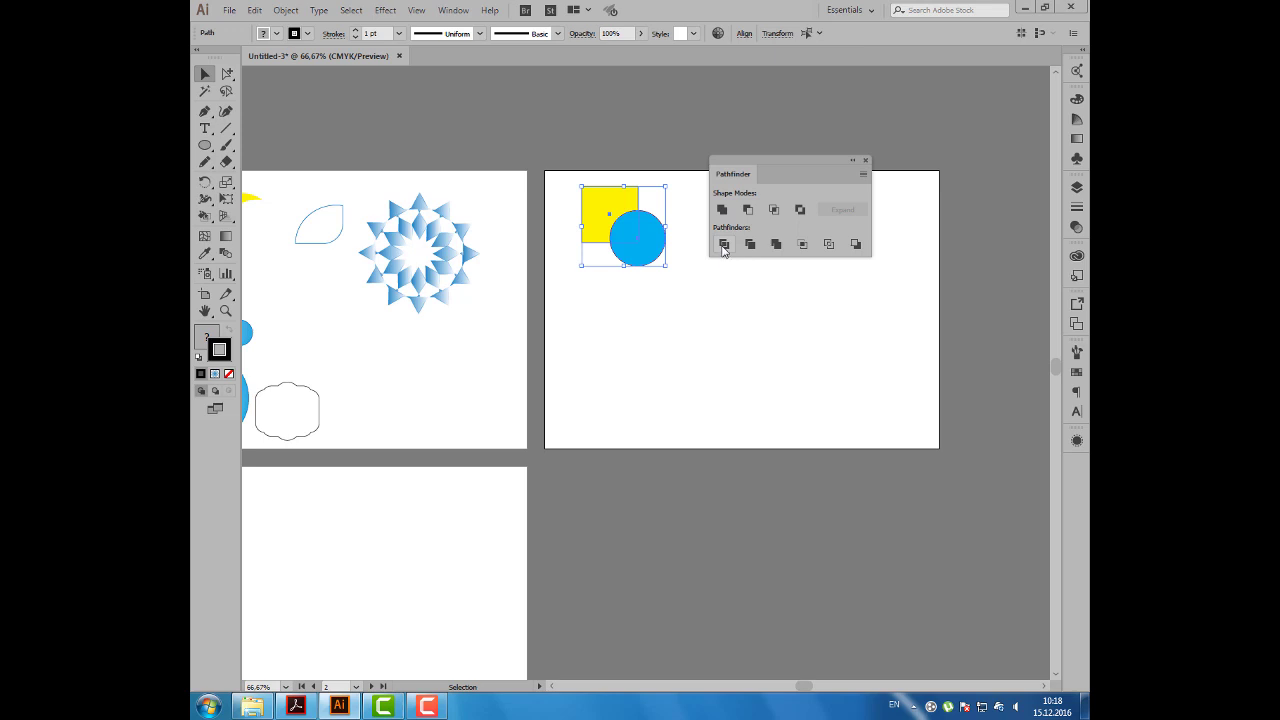
click(724, 244)
drag(745, 175, 750, 164)
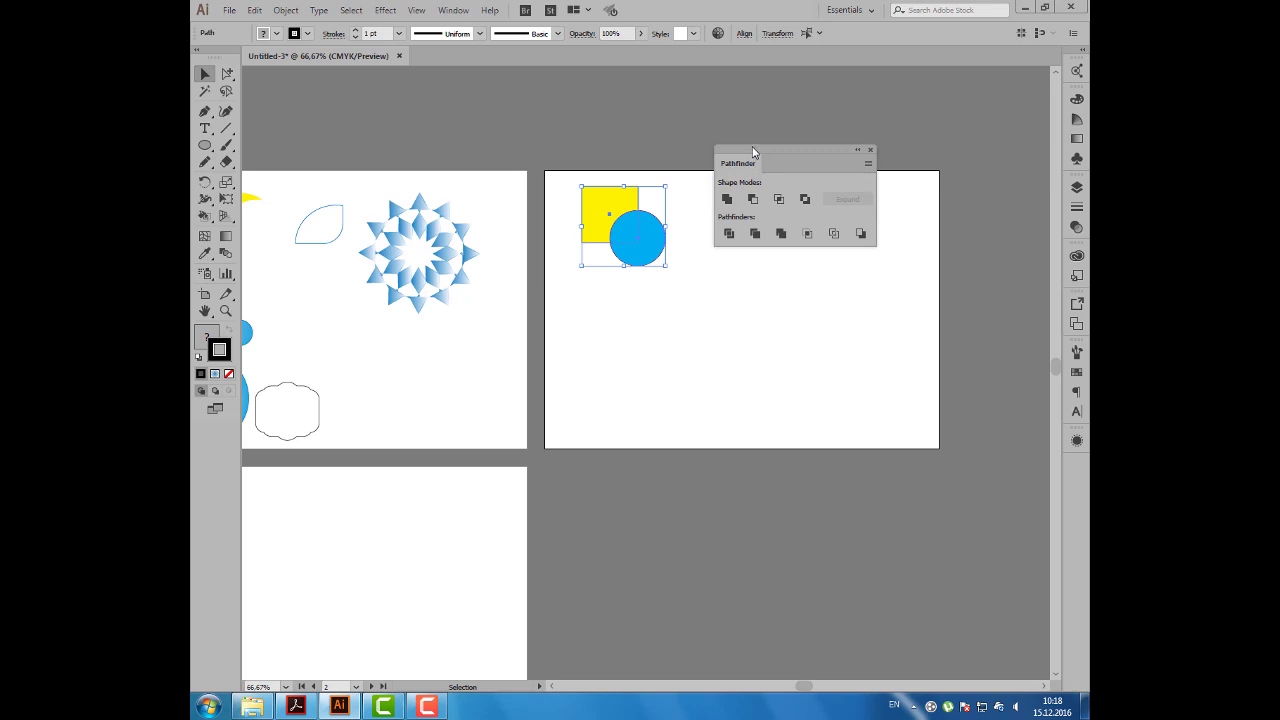
click(729, 234)
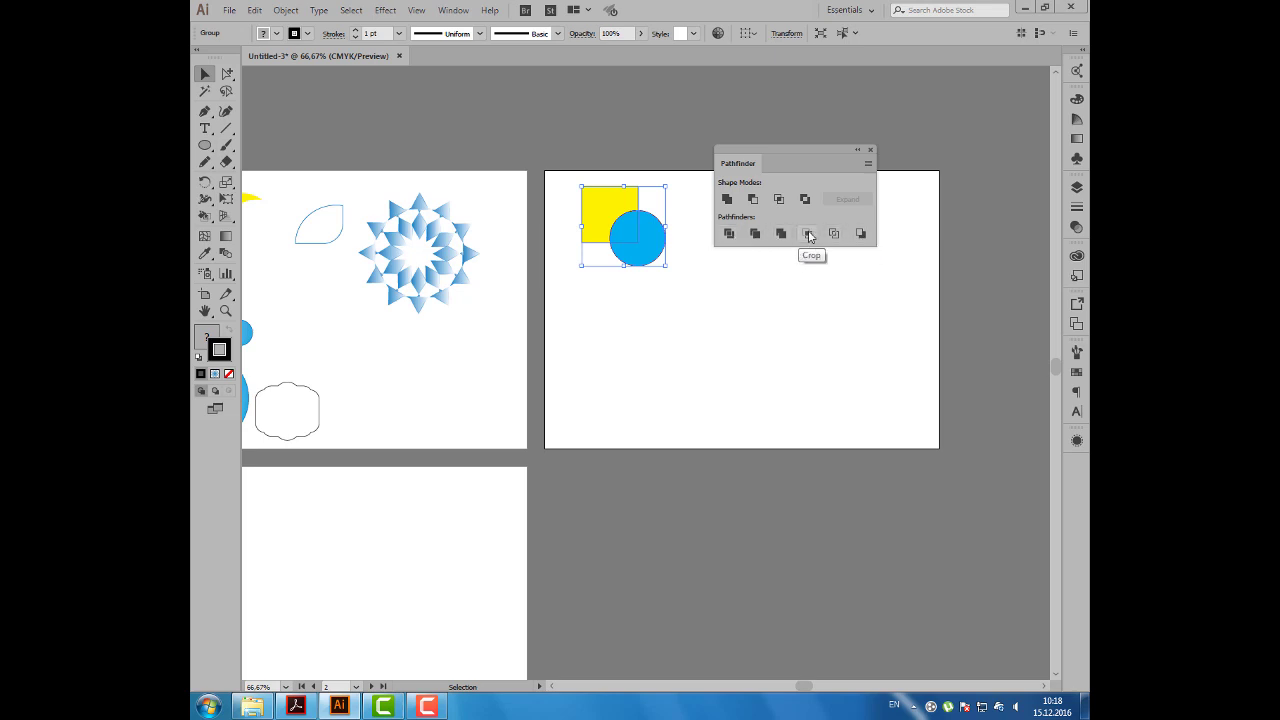
Ungroup the divided pieces and spread the square and circle pieces apart.
drag(765, 162, 796, 152)
right_click(643, 217)
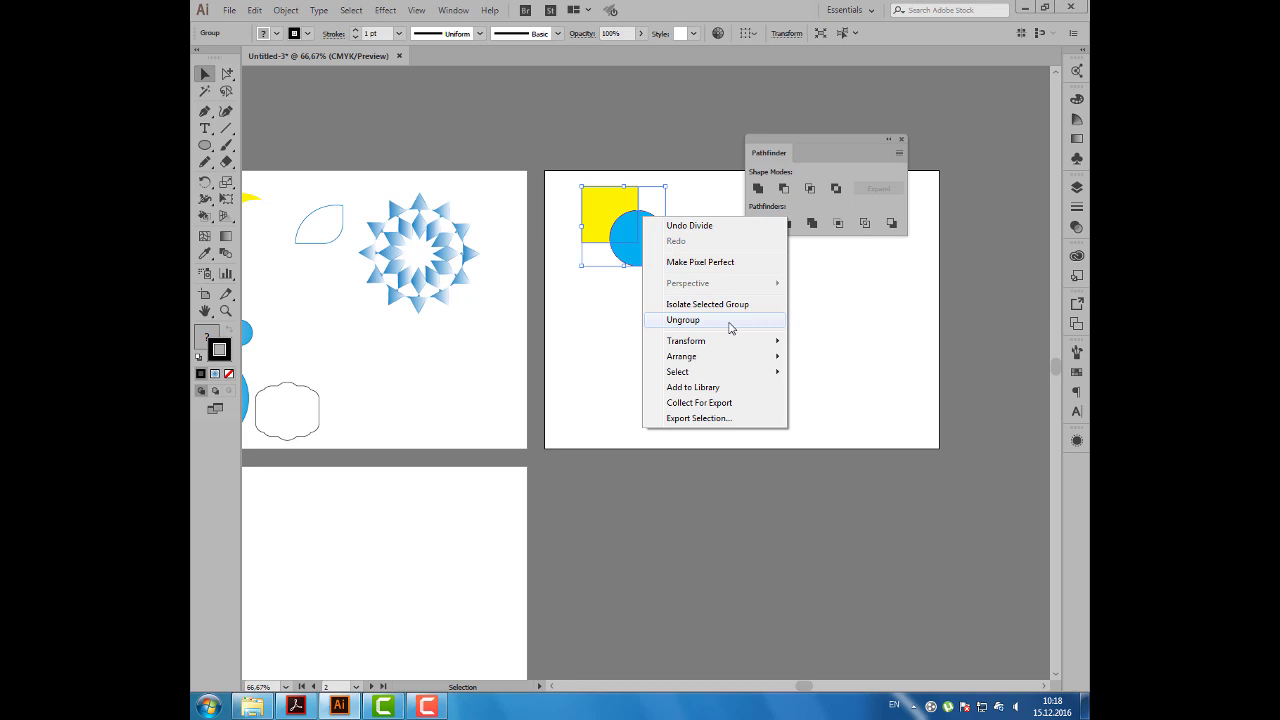
click(730, 321)
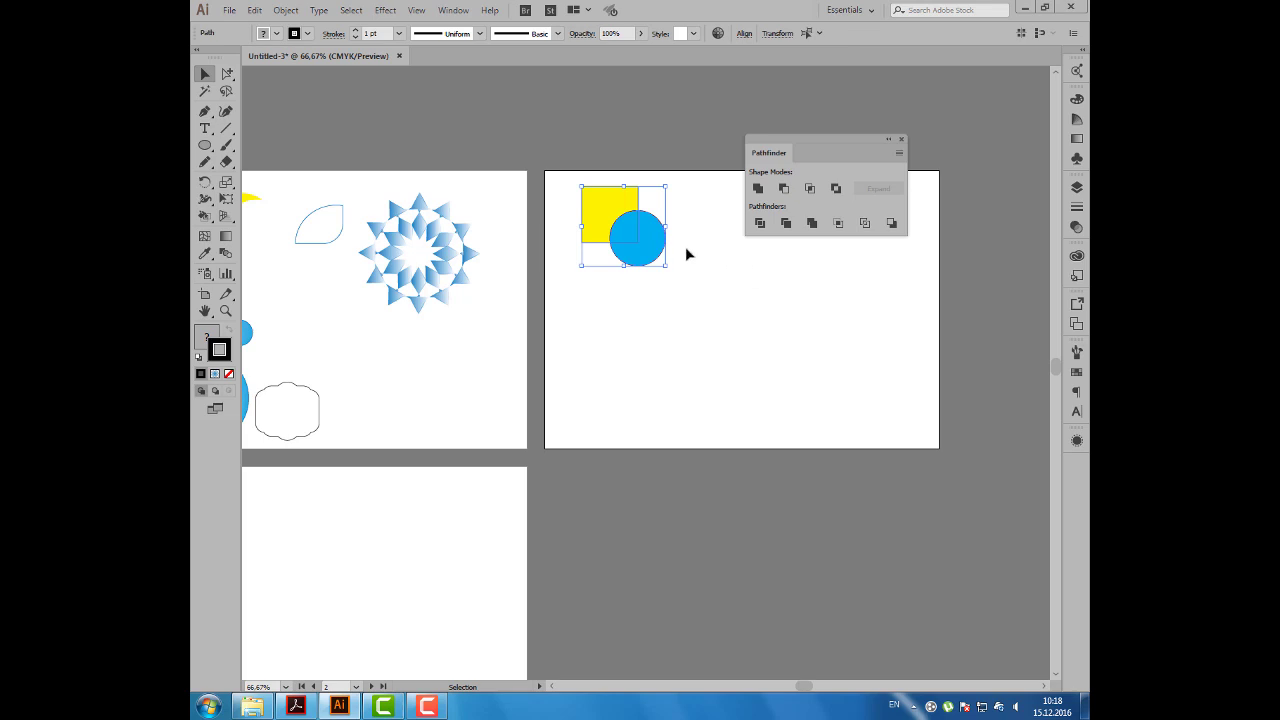
click(668, 309)
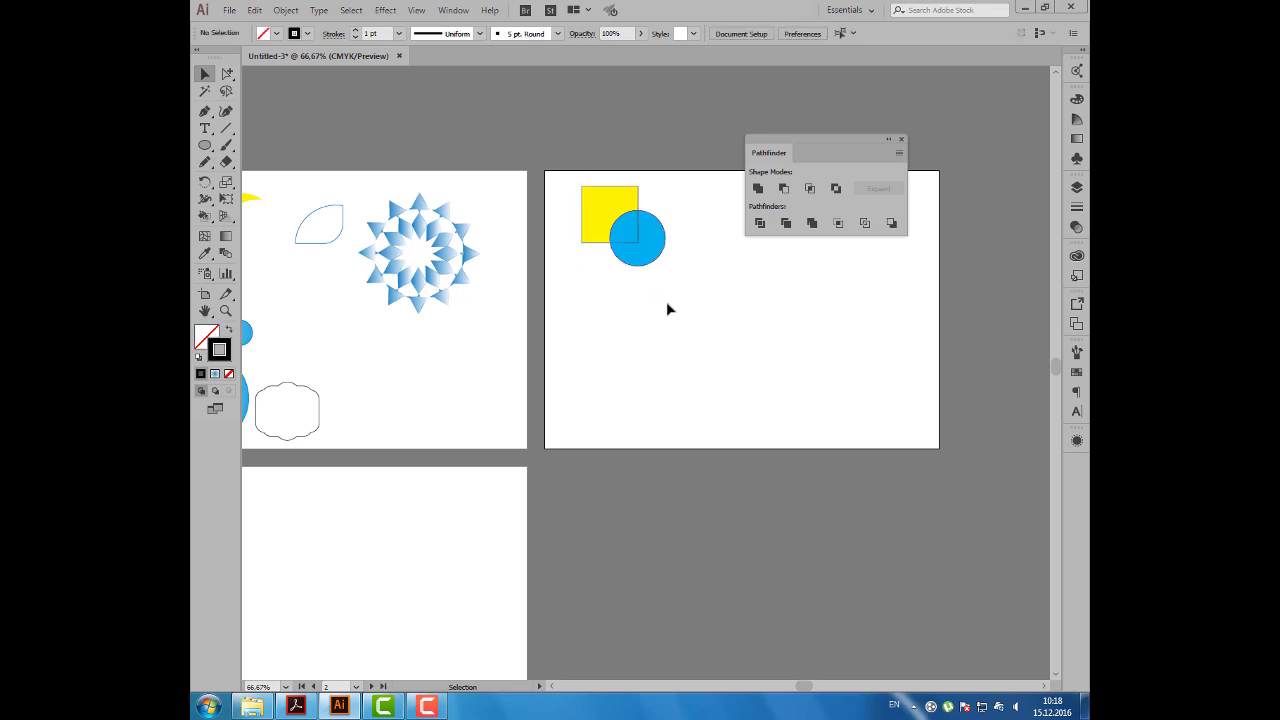
drag(604, 204, 599, 199)
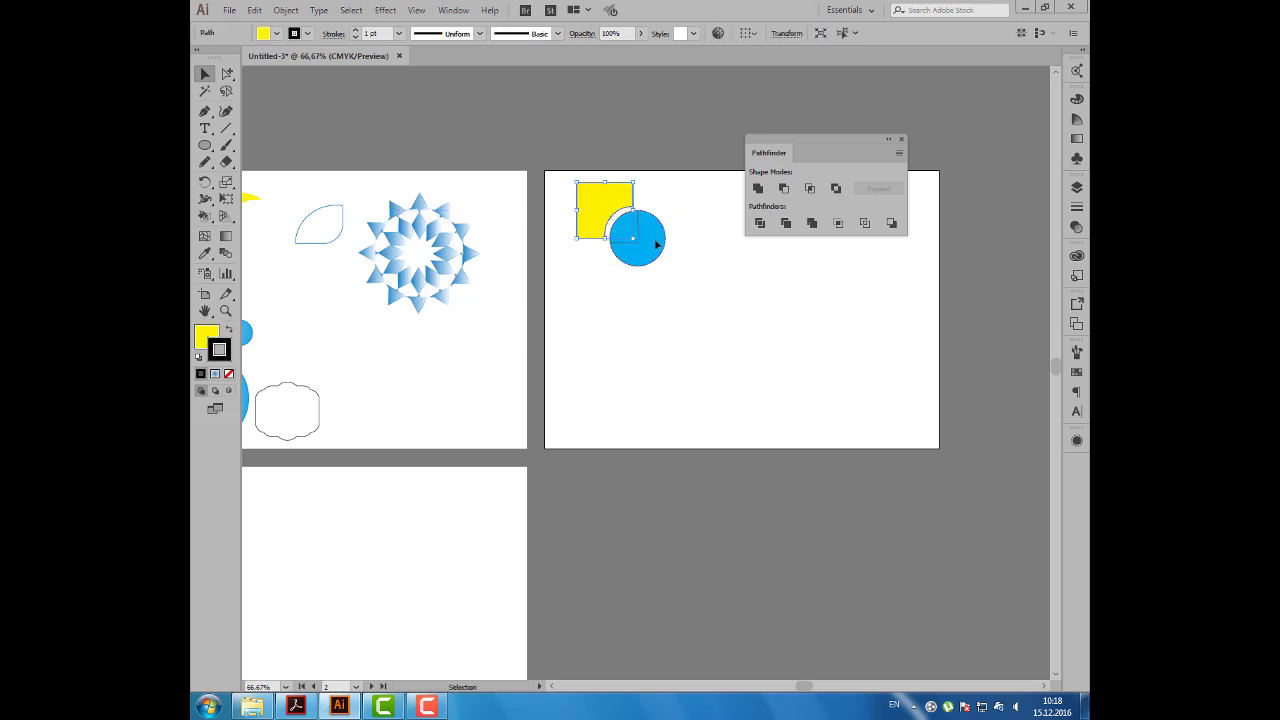
drag(656, 243, 670, 250)
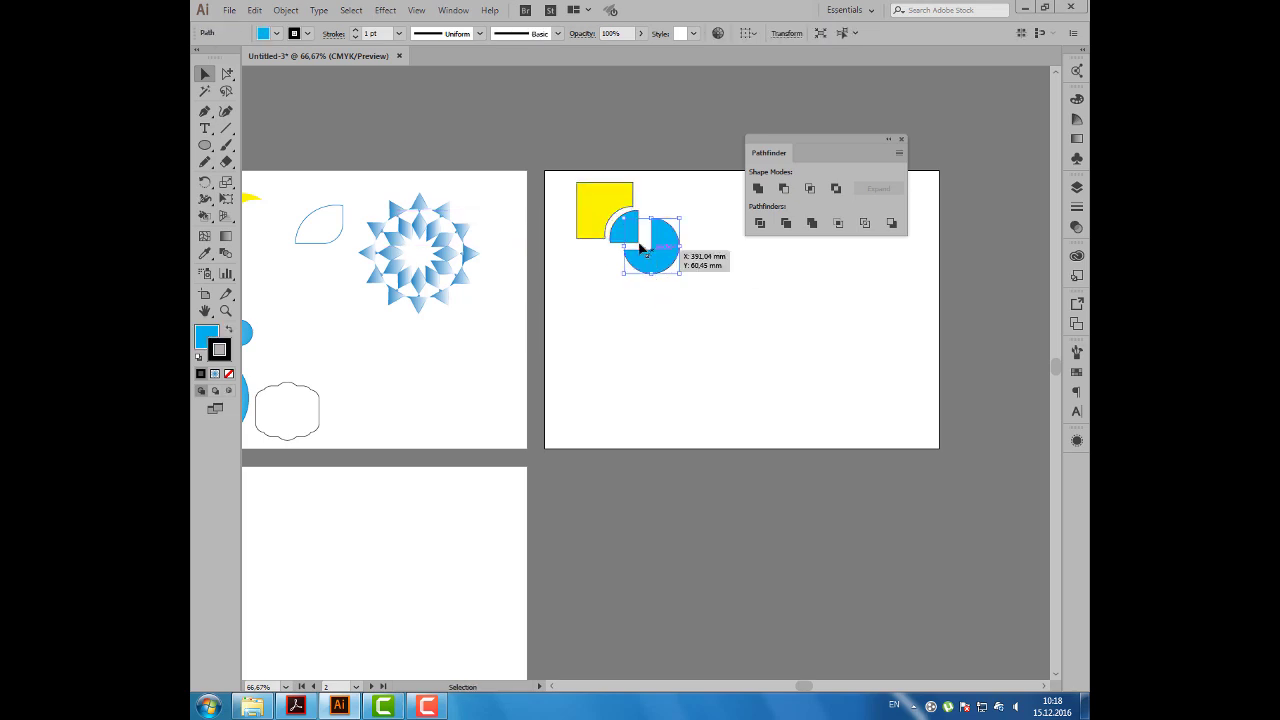
Colour the overlapping quarter piece green and nudge the blue piece into place.
click(277, 33)
click(264, 62)
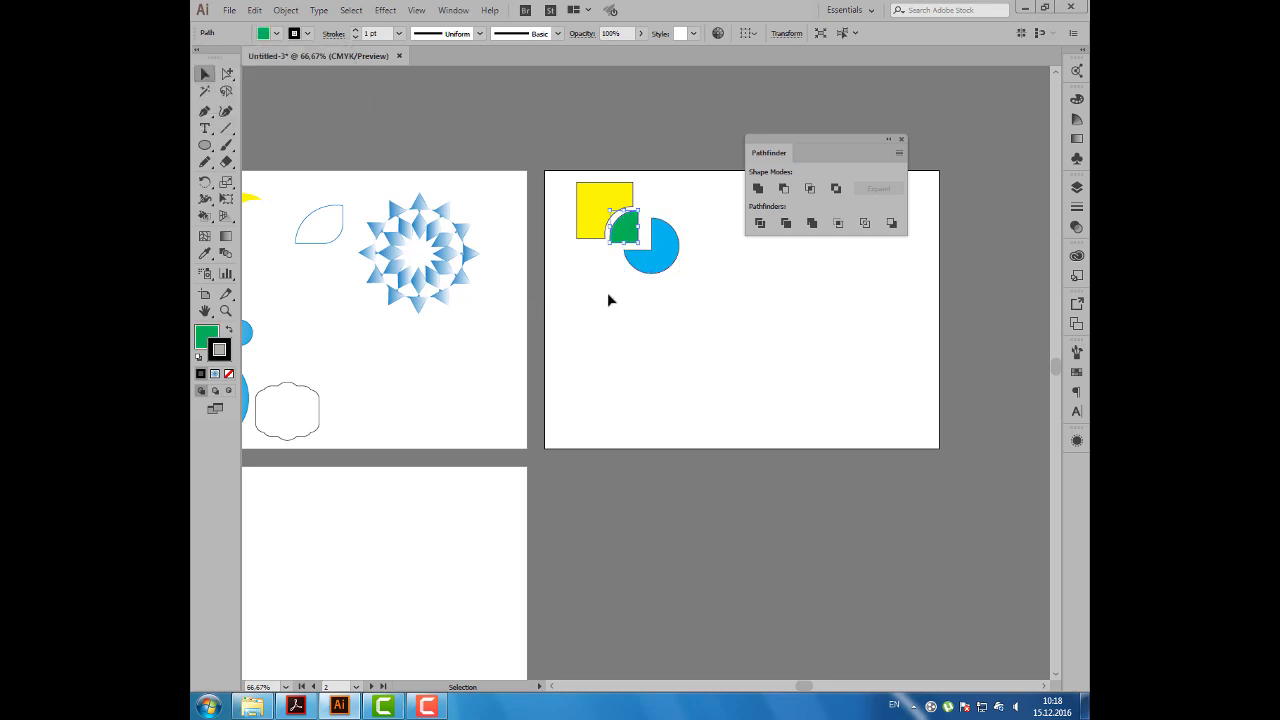
drag(652, 265, 645, 261)
drag(779, 147, 842, 140)
click(731, 154)
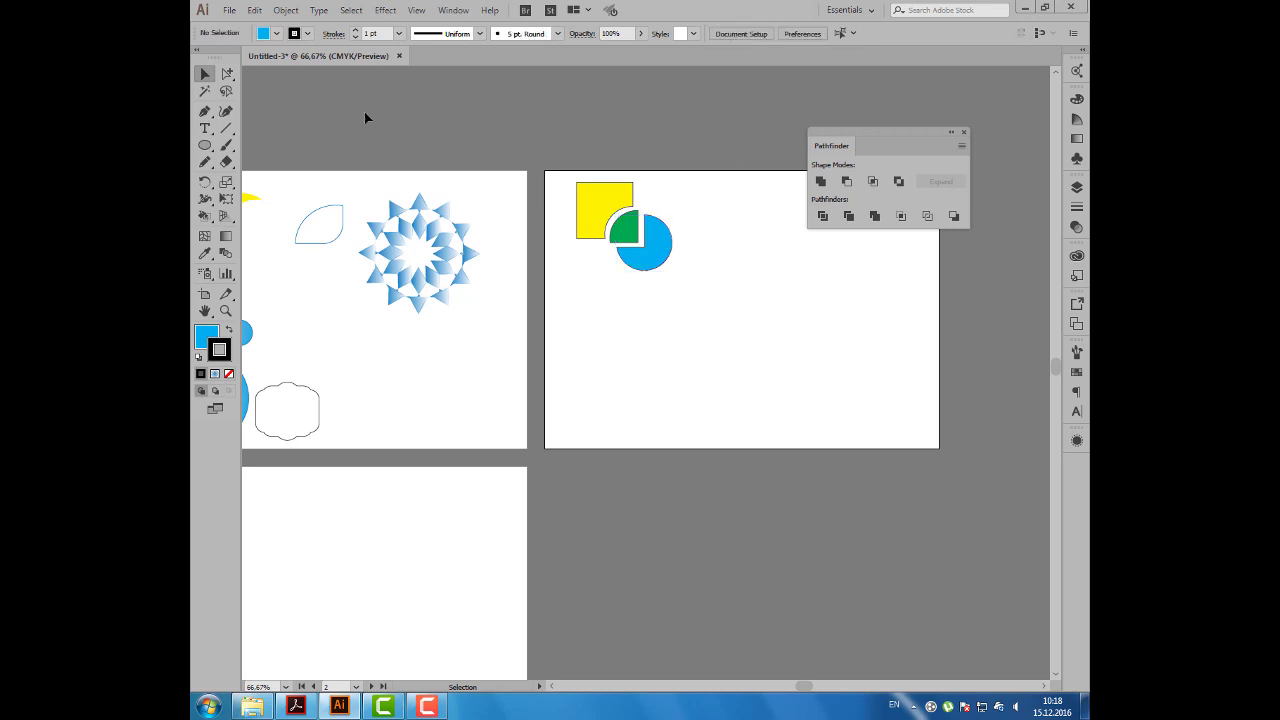
Add a TEXT label on the second artboard and enlarge it to about 70 pt.
click(204, 128)
click(729, 236)
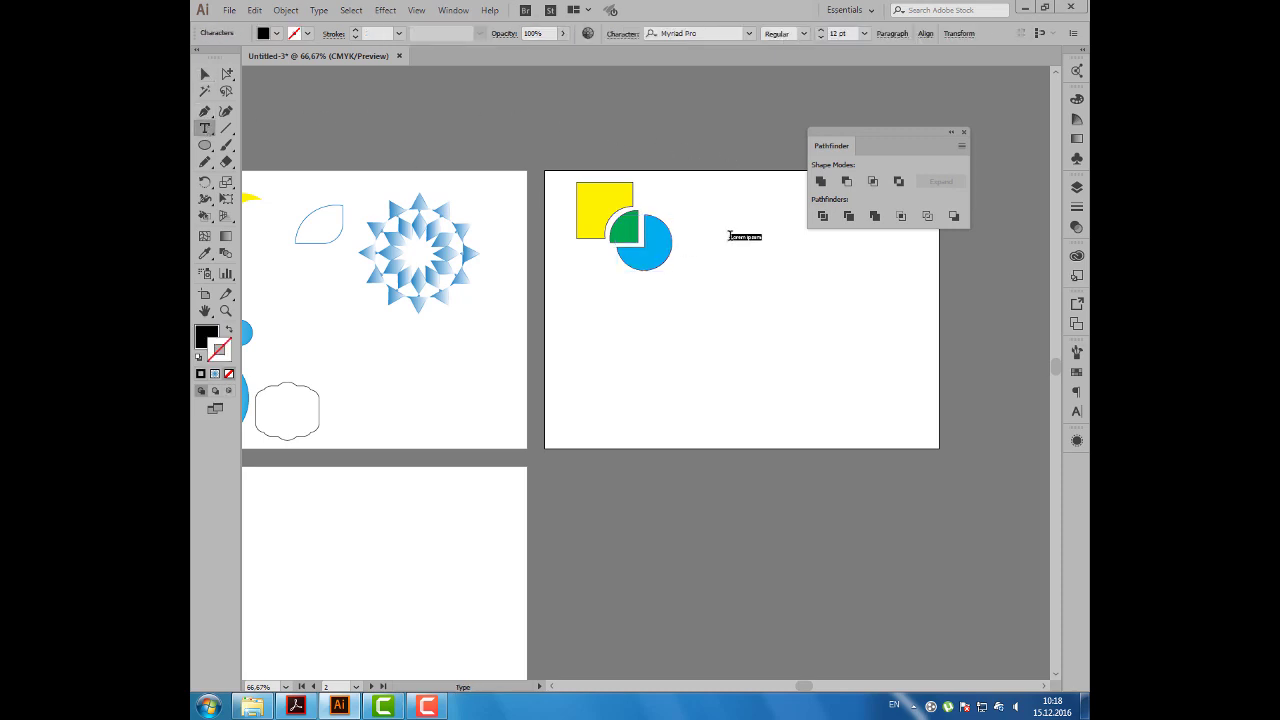
key(BackSpace)
click(205, 74)
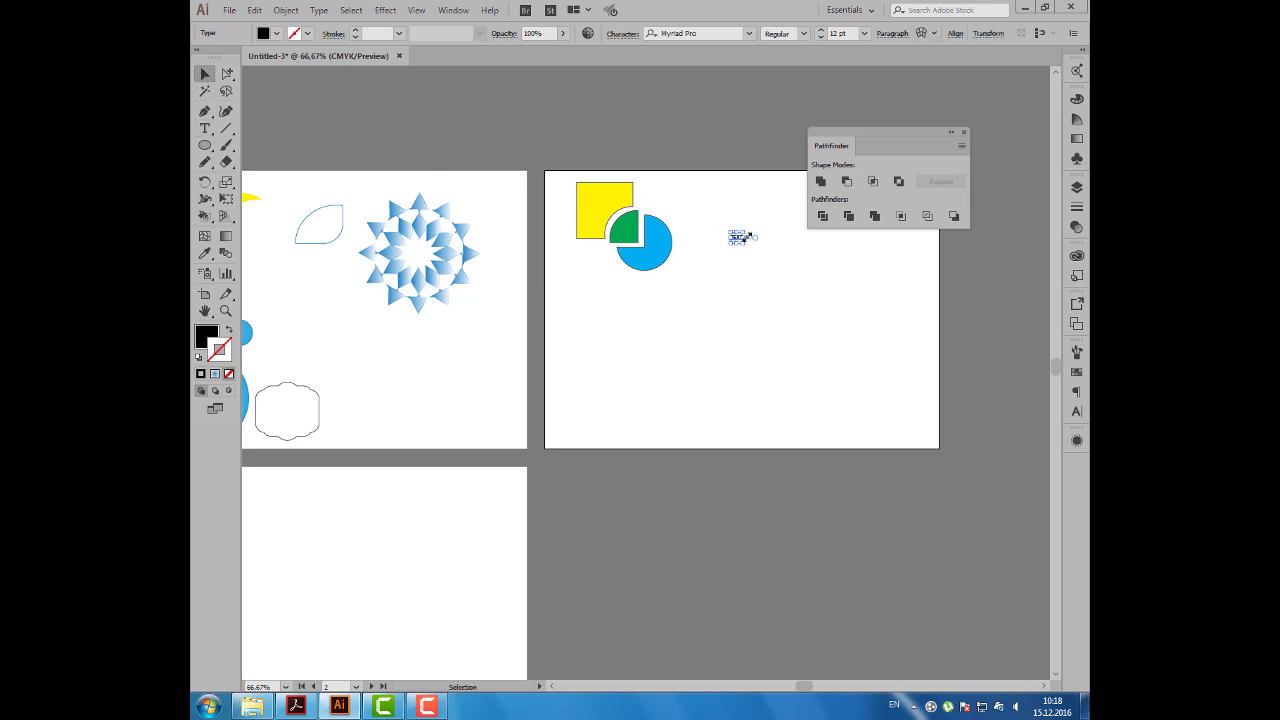
drag(745, 231, 799, 191)
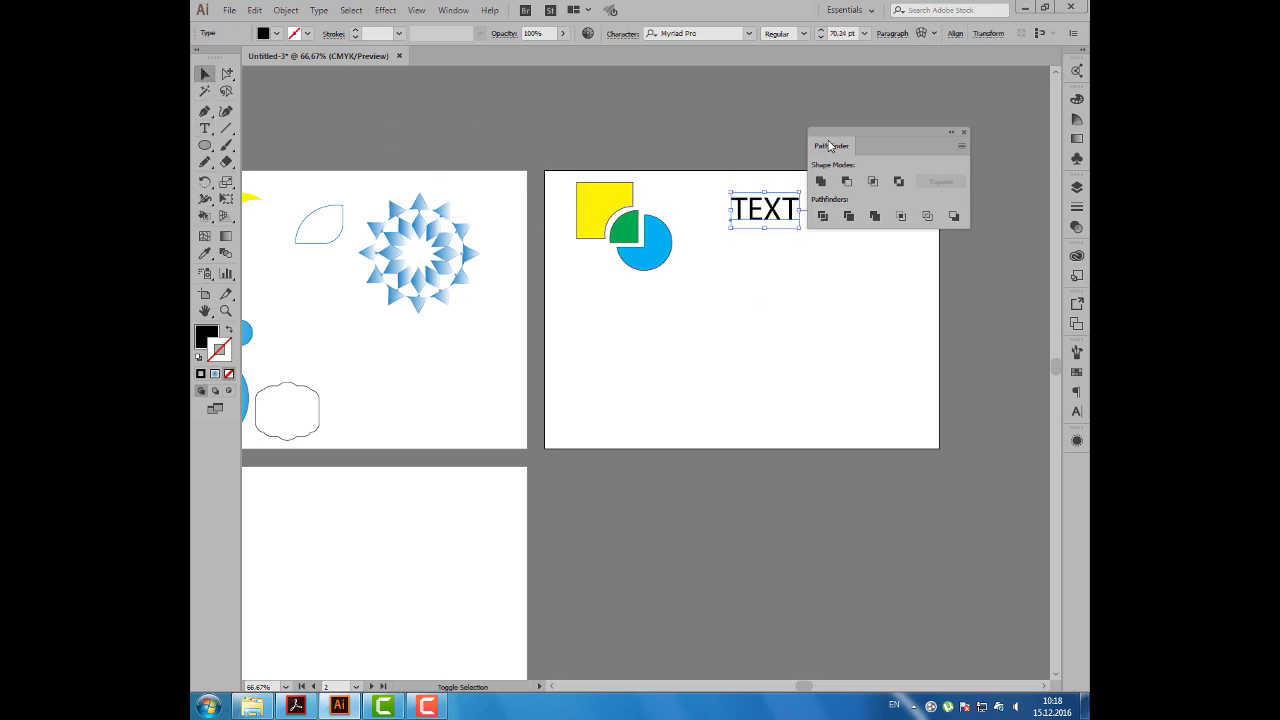
drag(870, 133, 912, 117)
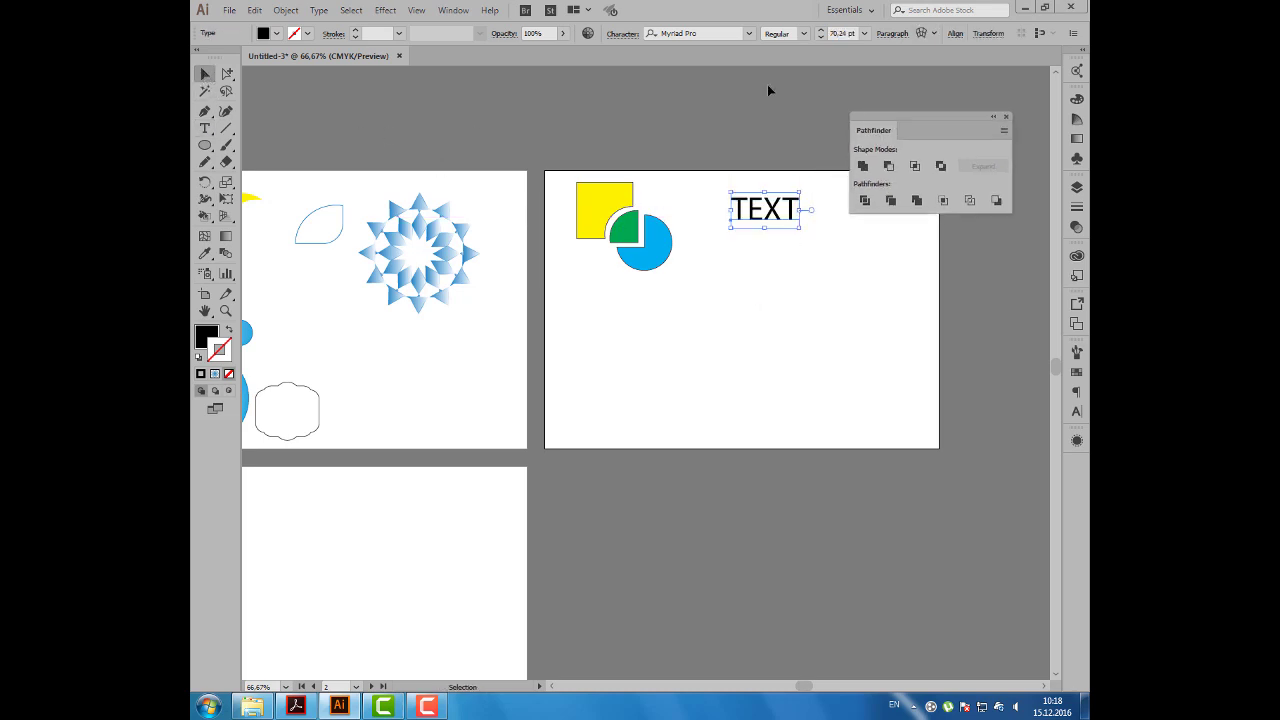
Set the label's font to Impact and enlarge it to about twice its size.
click(710, 33)
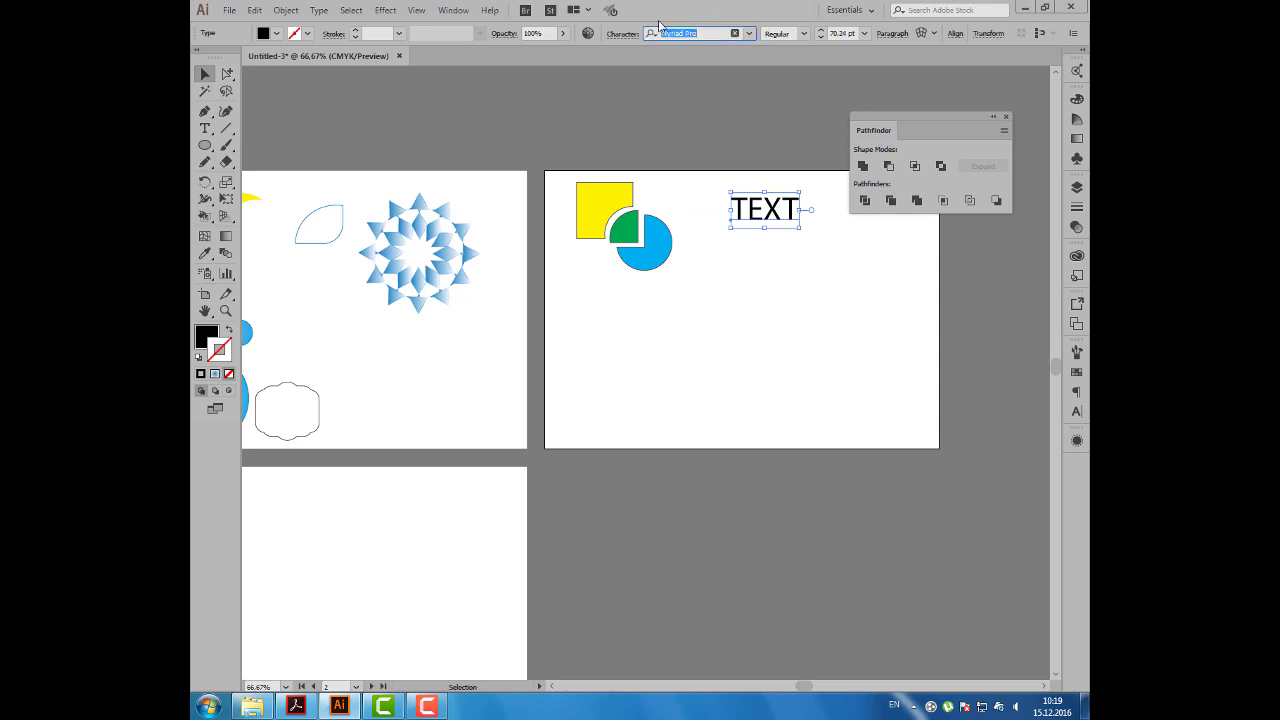
text(im)
key(Return)
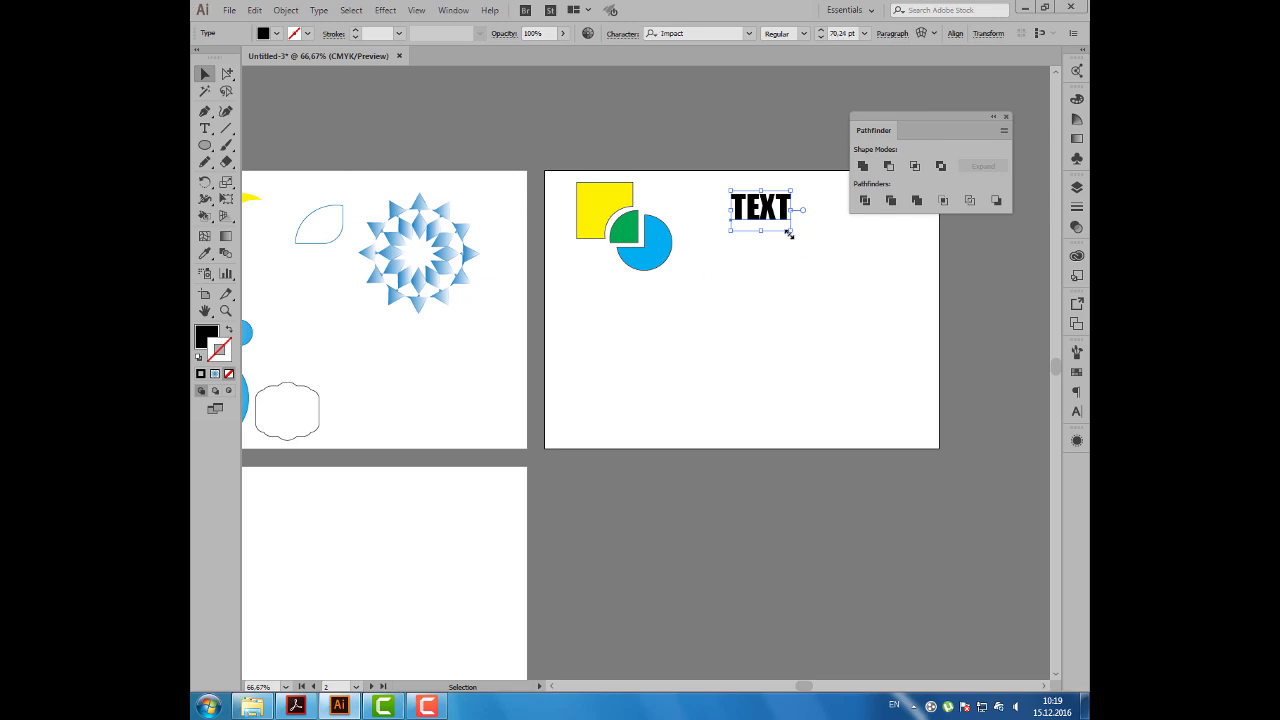
drag(789, 233, 850, 268)
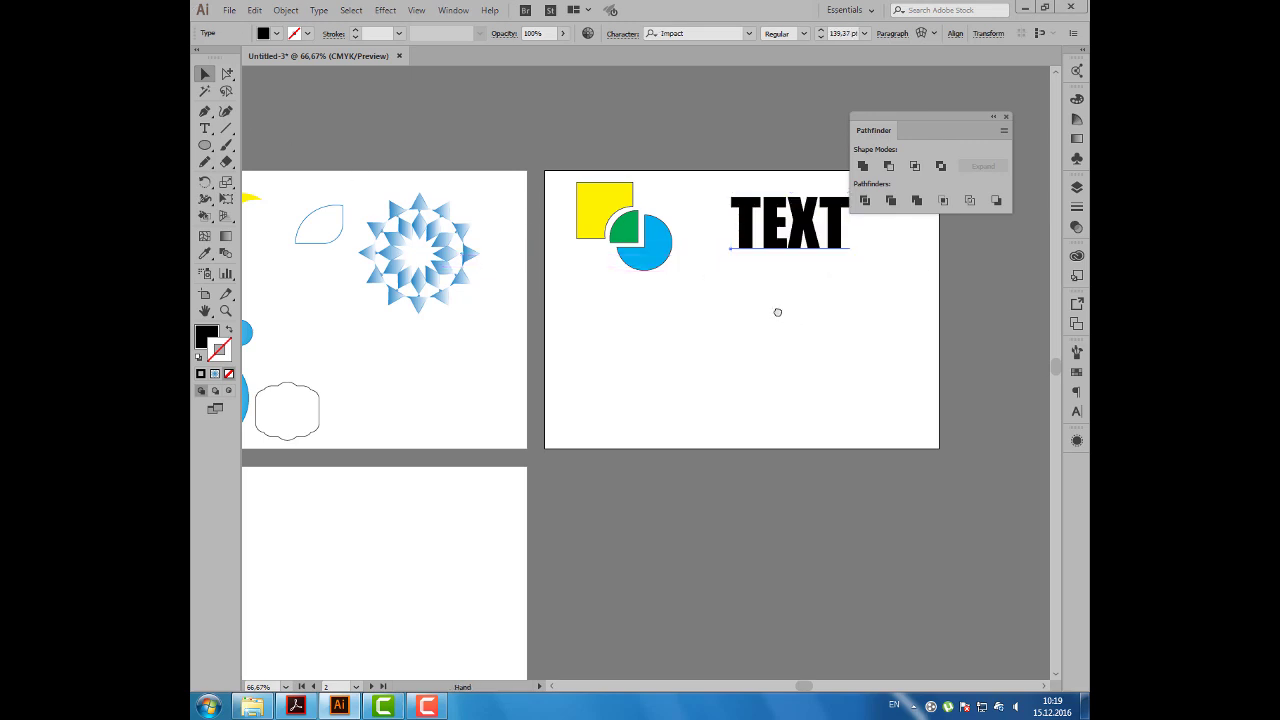
drag(777, 312, 682, 303)
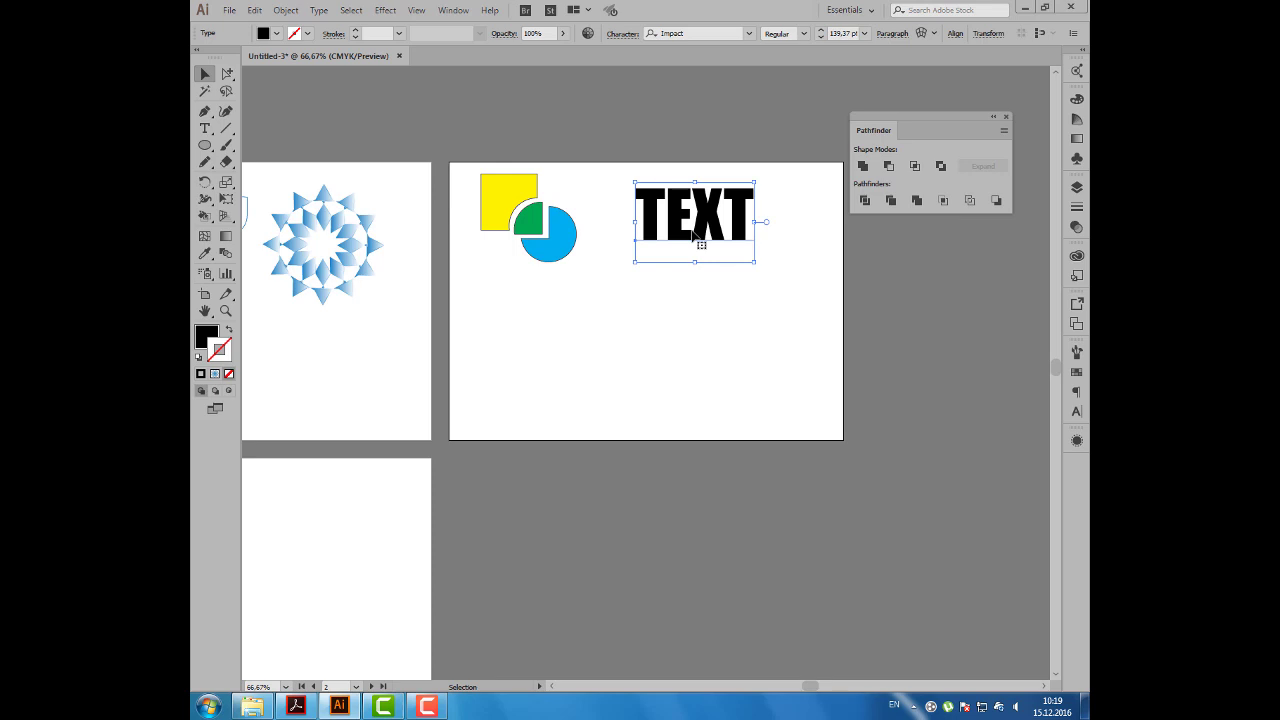
Convert the TEXT label to outlines with Type > Create Outlines.
click(204, 75)
click(321, 11)
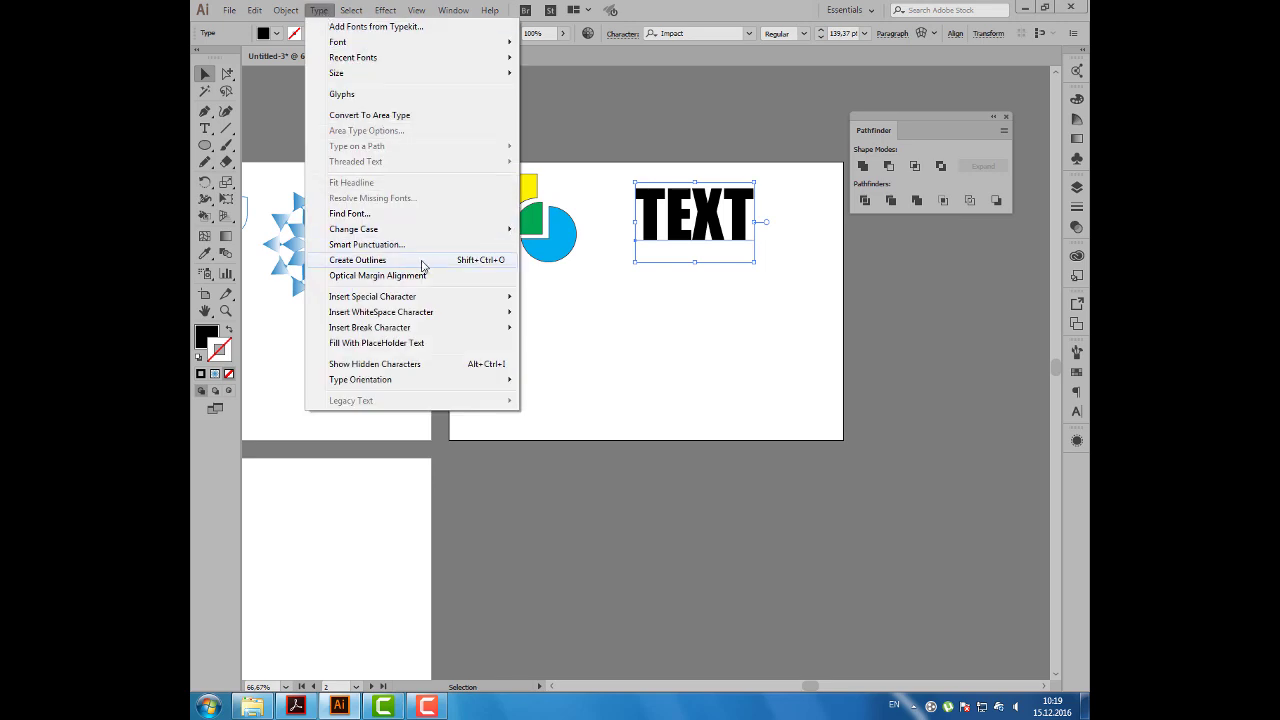
click(422, 265)
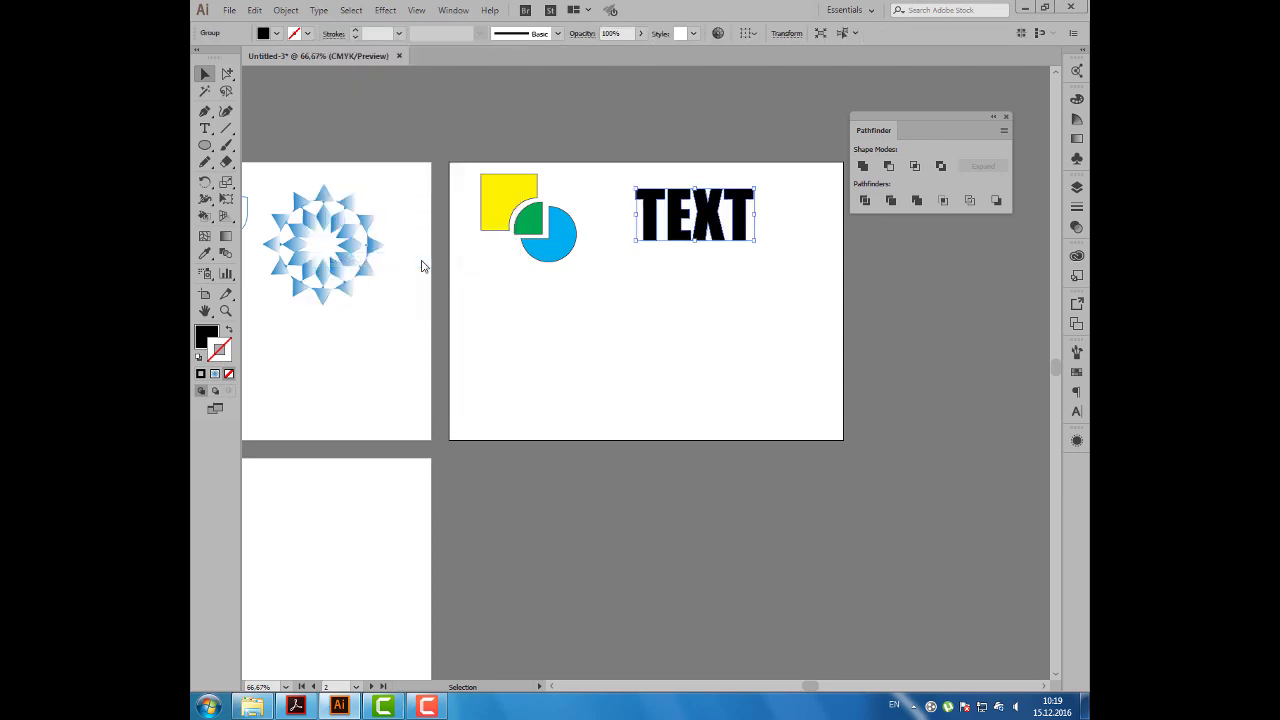
click(660, 299)
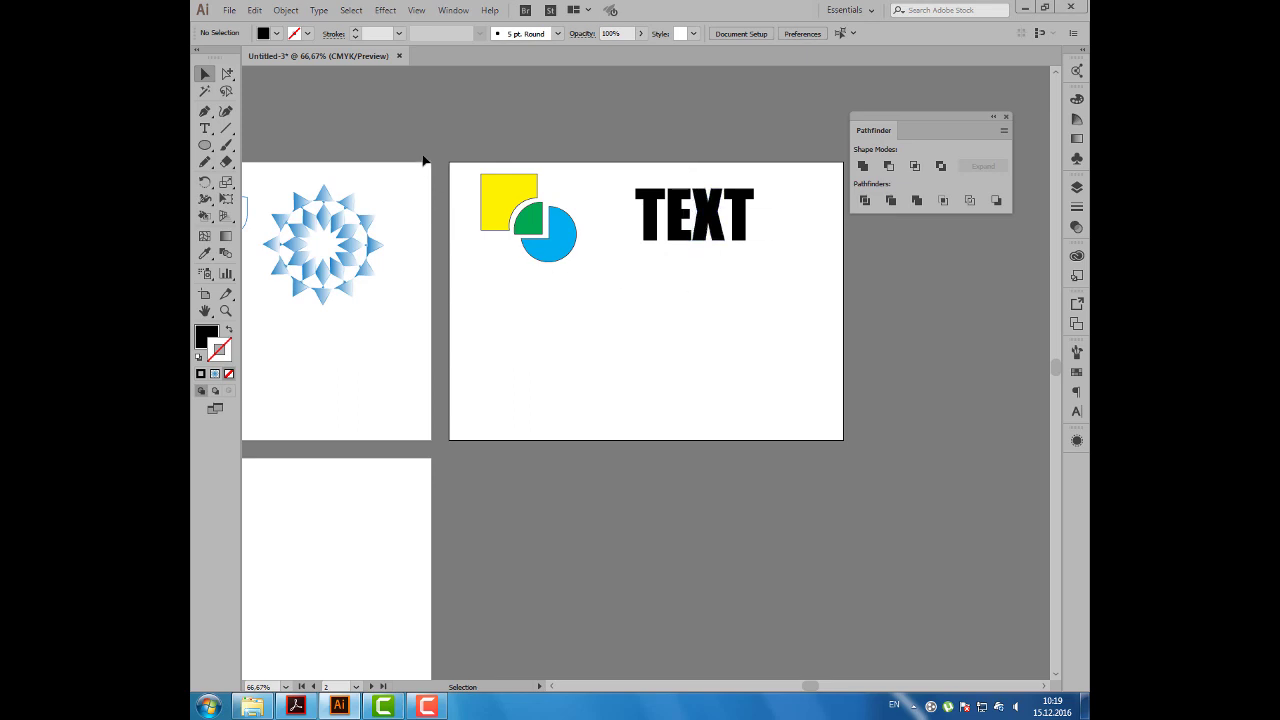
Draw a wavy Pencil line across the middle of the TEXT word.
key(shift+x)
drag(205, 161, 274, 183)
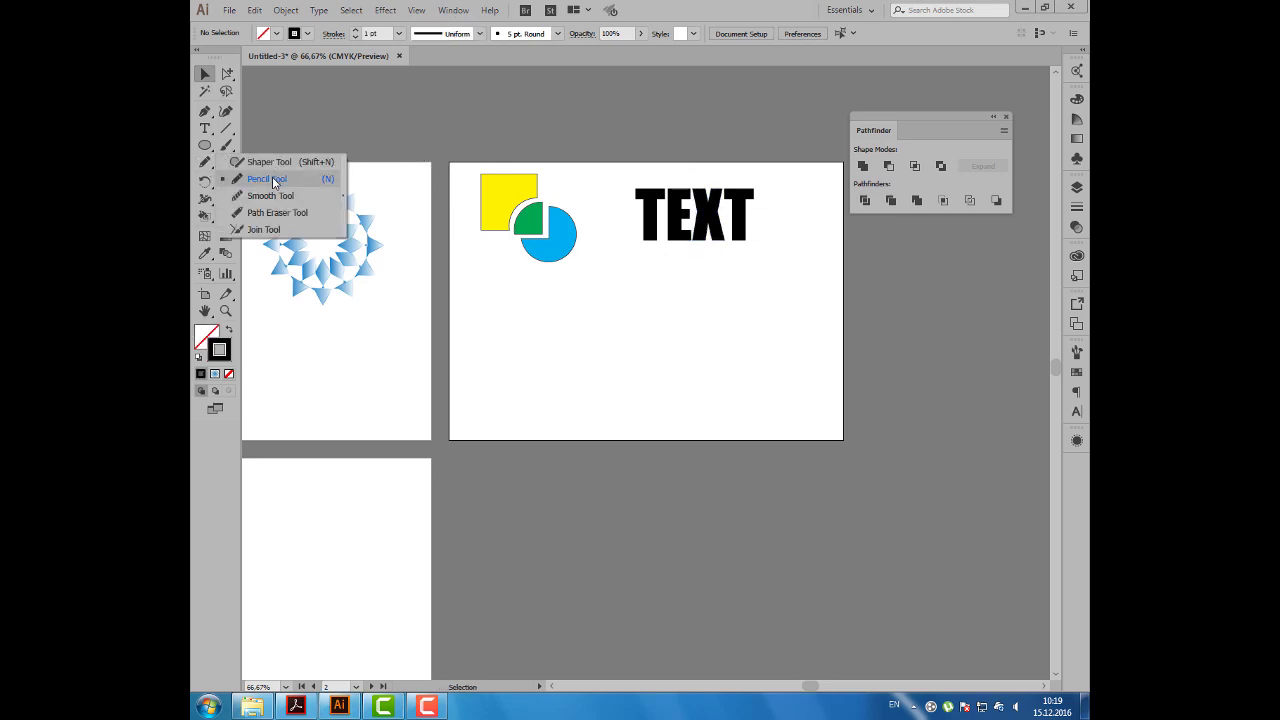
click(296, 184)
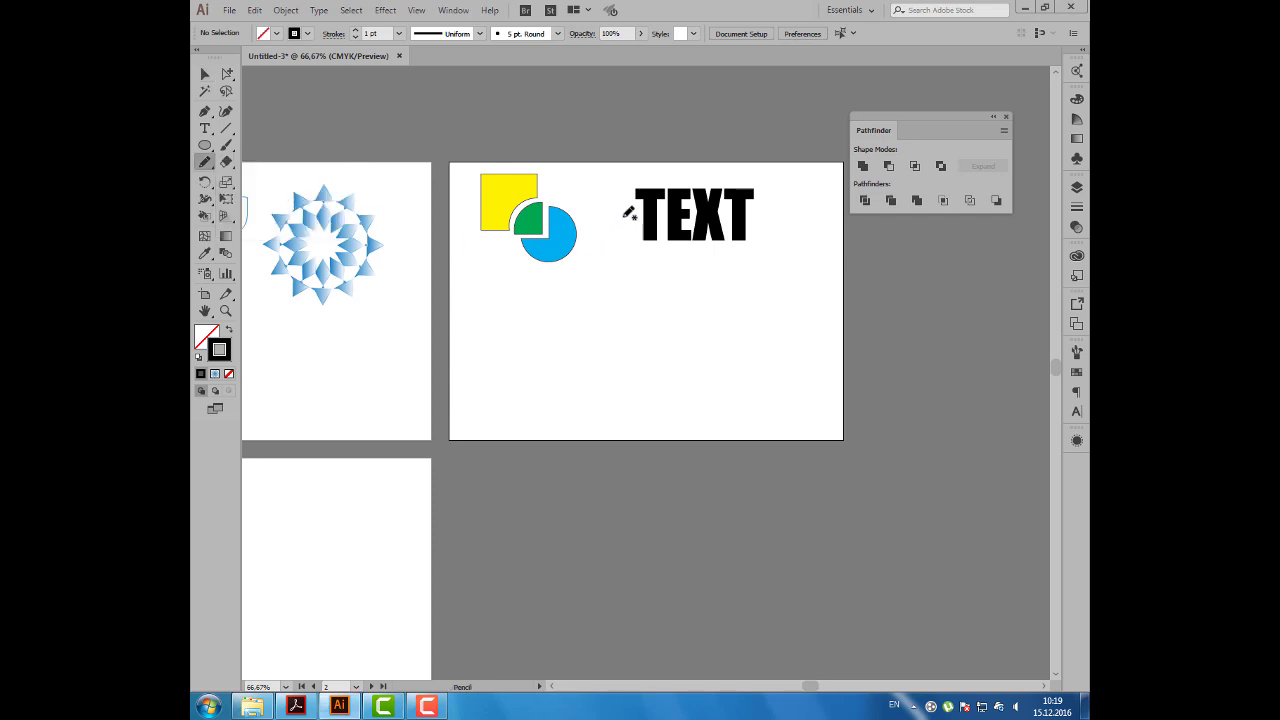
drag(625, 219, 703, 212)
drag(703, 212, 778, 222)
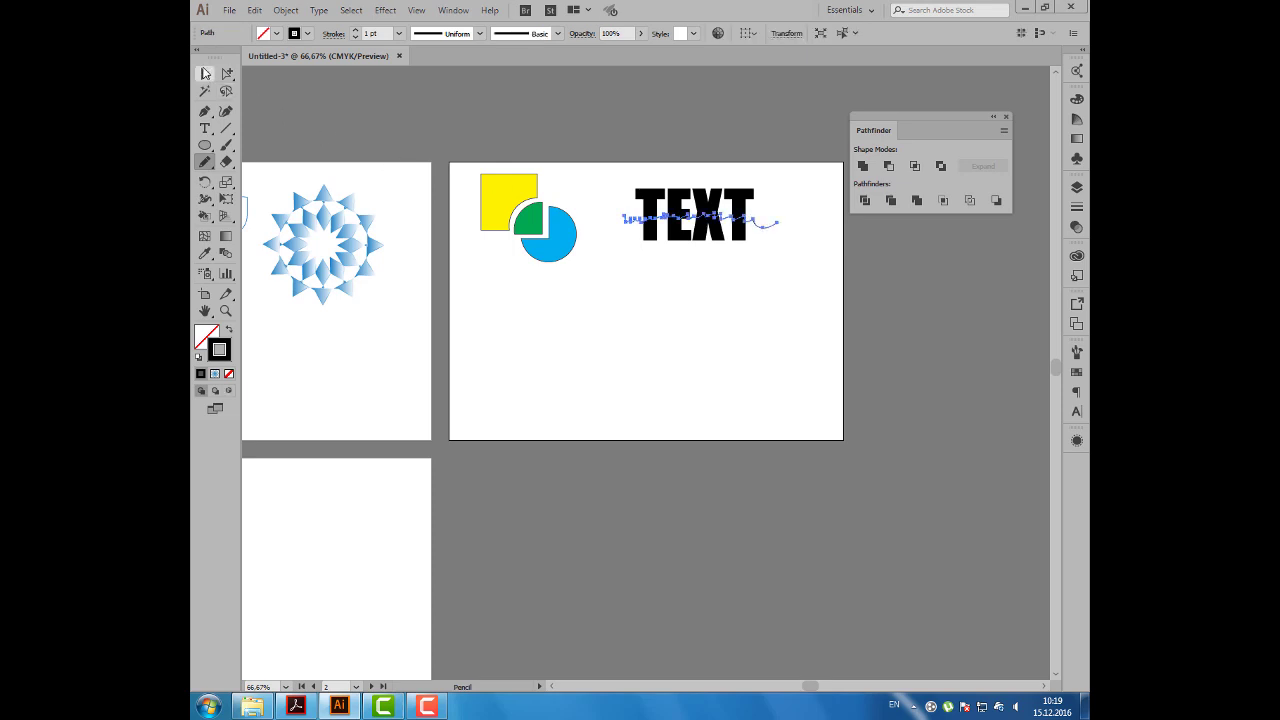
Divide TEXT along the wavy line, ungroup it, and nudge the bottom pieces down.
click(205, 73)
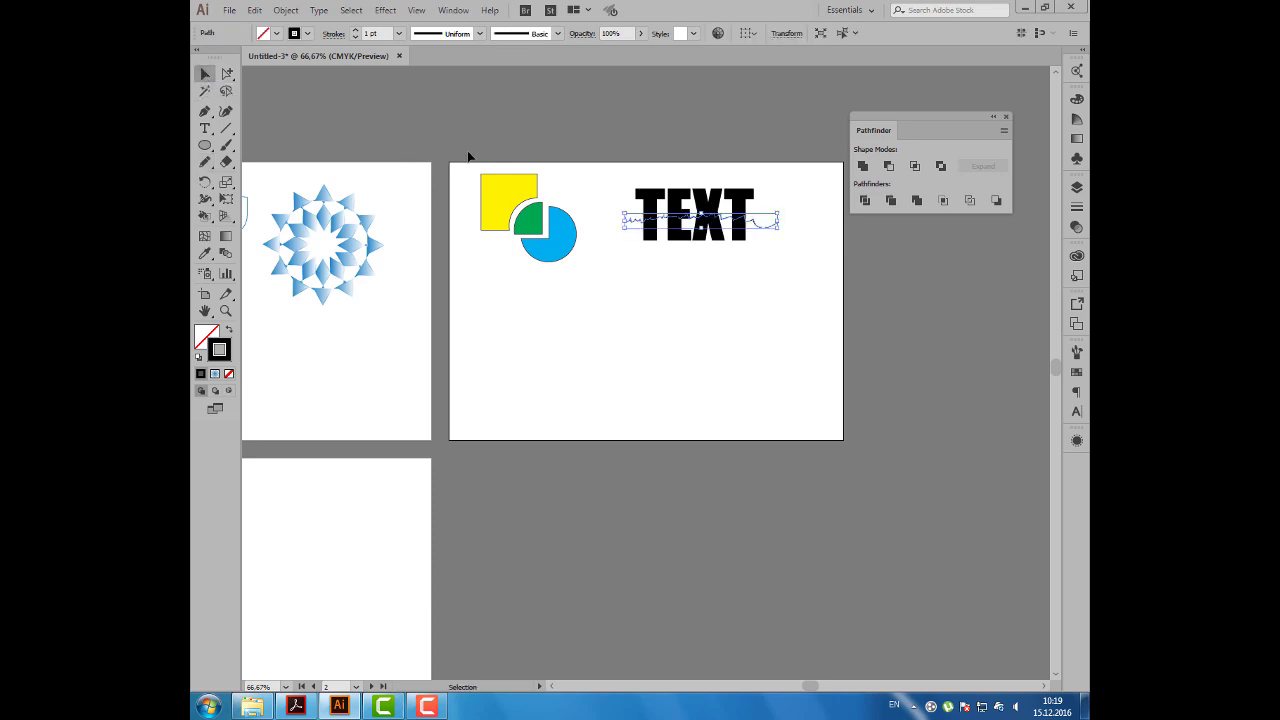
click(626, 269)
drag(610, 178, 794, 260)
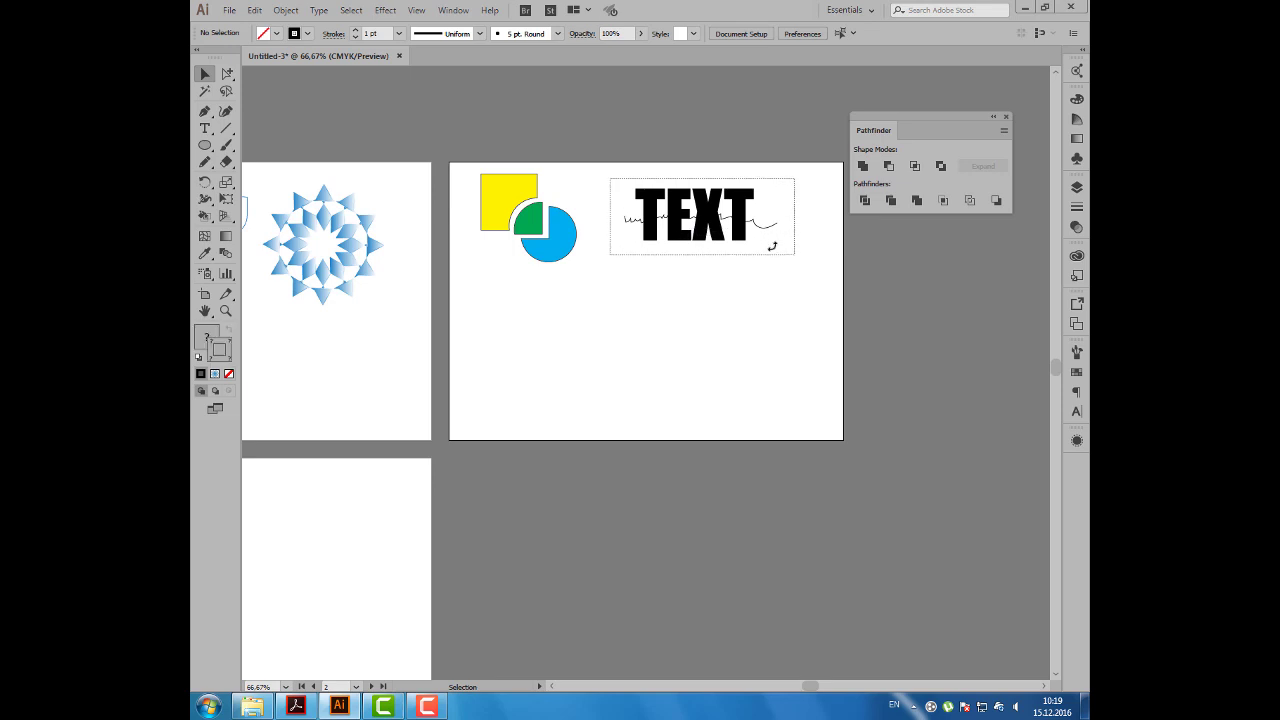
click(866, 201)
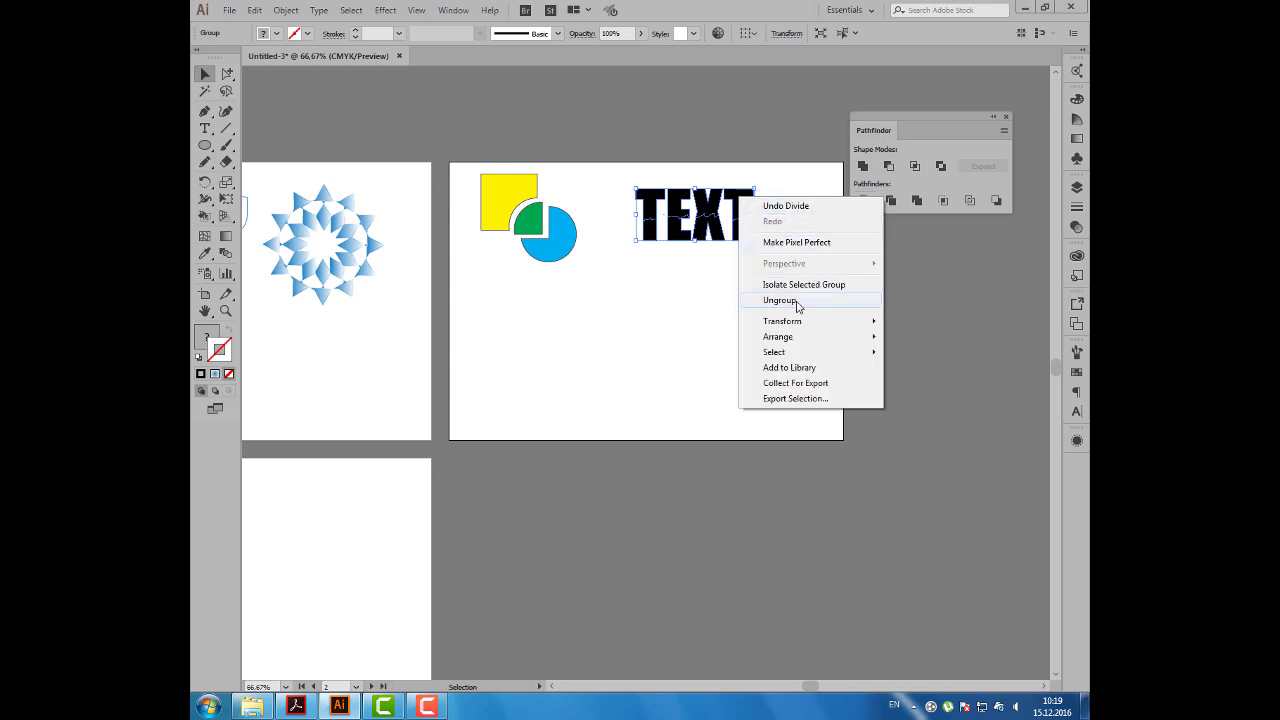
click(797, 302)
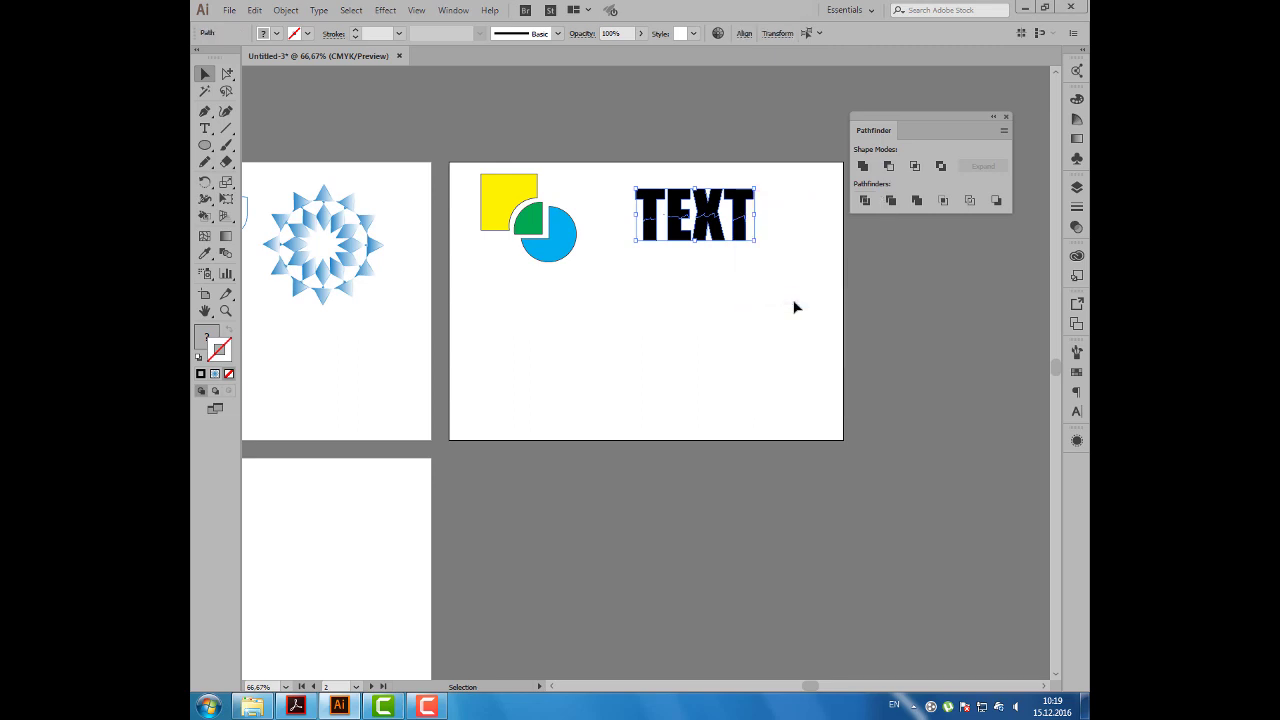
click(673, 289)
drag(619, 228, 768, 254)
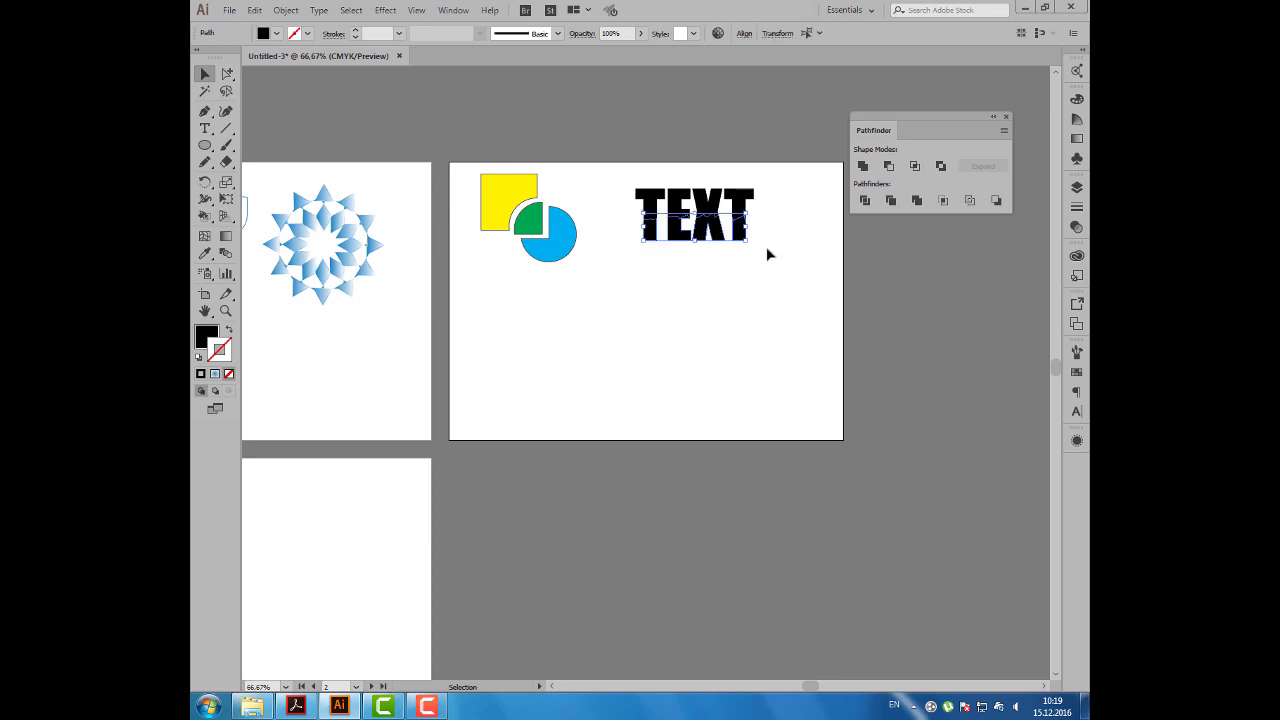
key(Down)
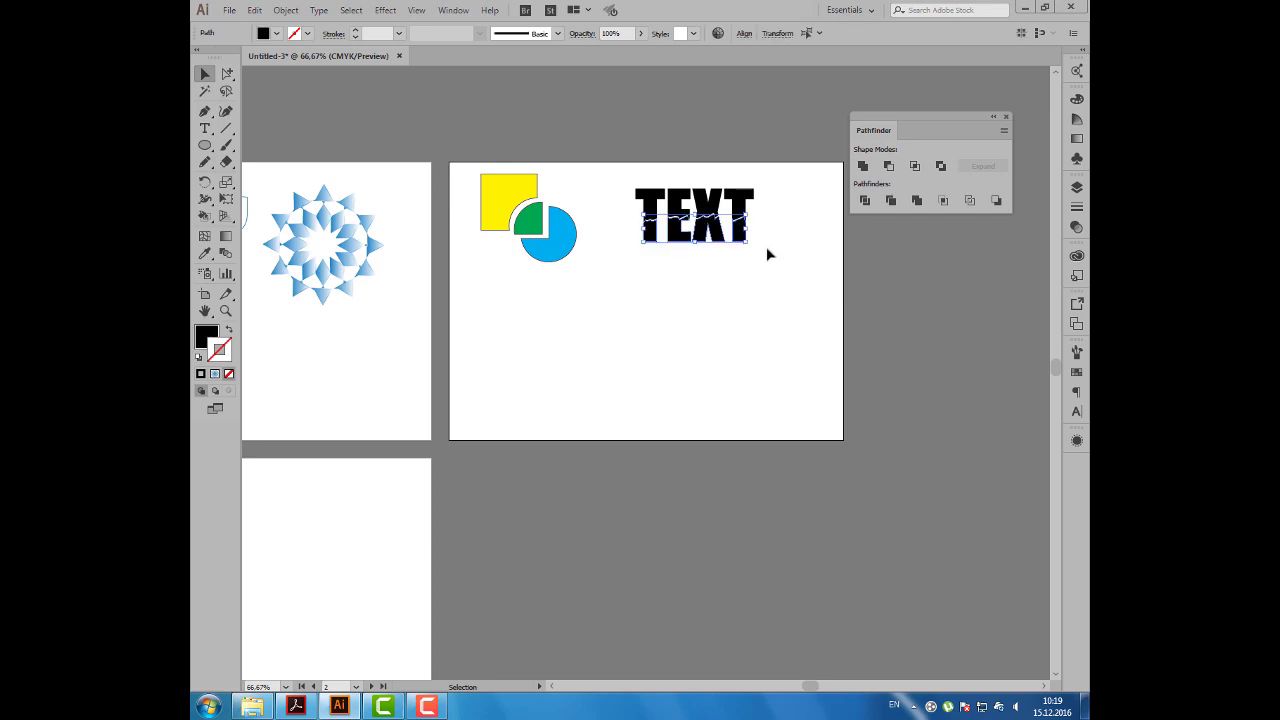
key(Down)
key(Down)
key(Down)
key(Down)
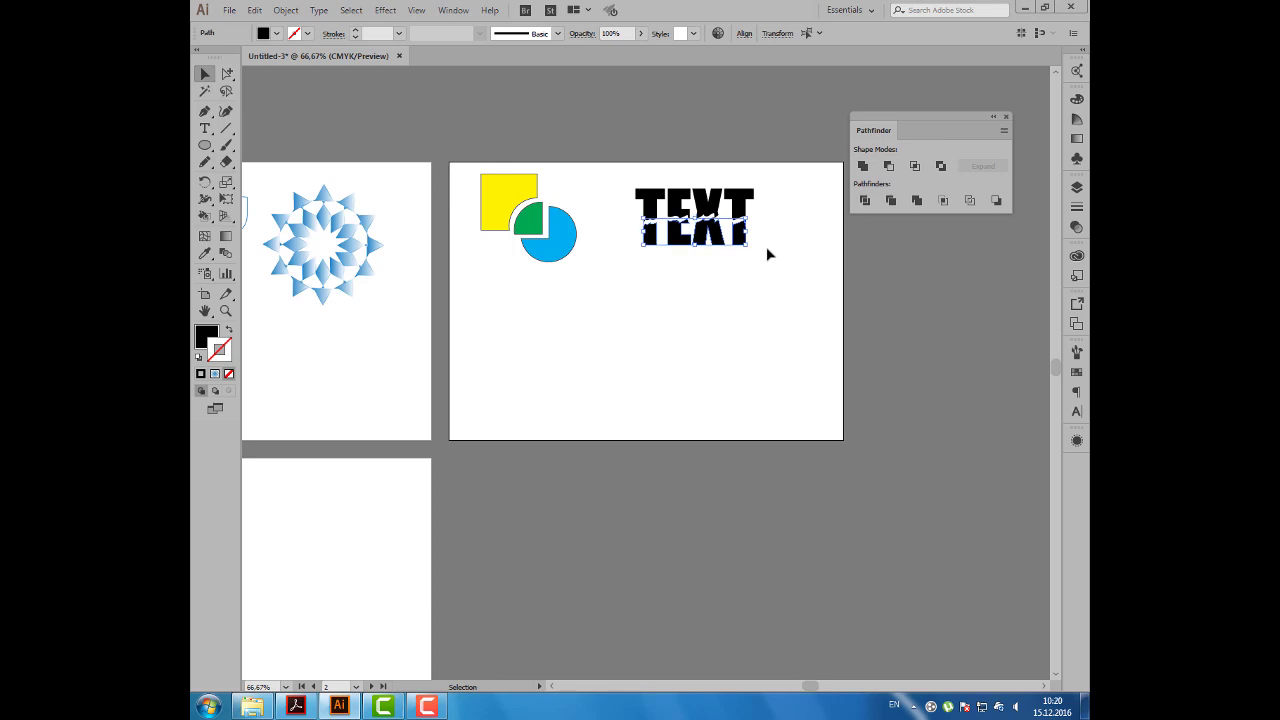
Shrink the yellow square-and-circle group.
click(785, 193)
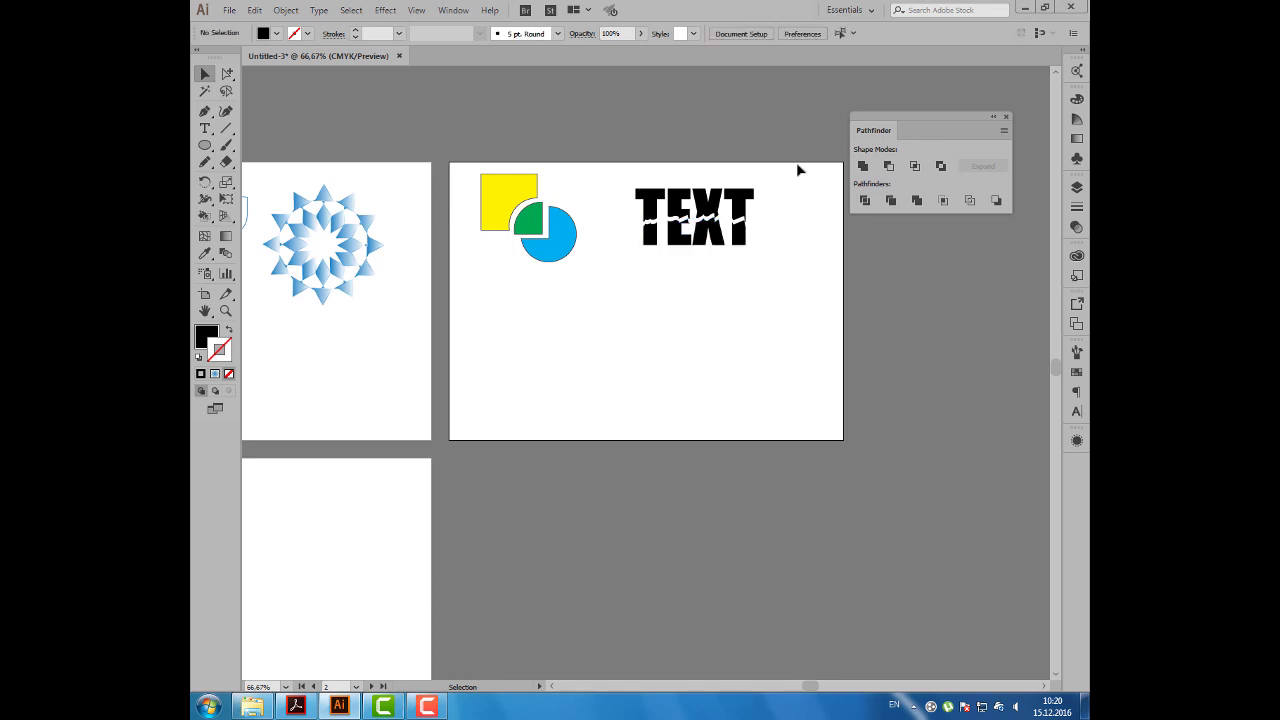
mouse_move(797, 176)
mouse_down()
mouse_move(634, 263)
mouse_move(688, 230)
mouse_up()
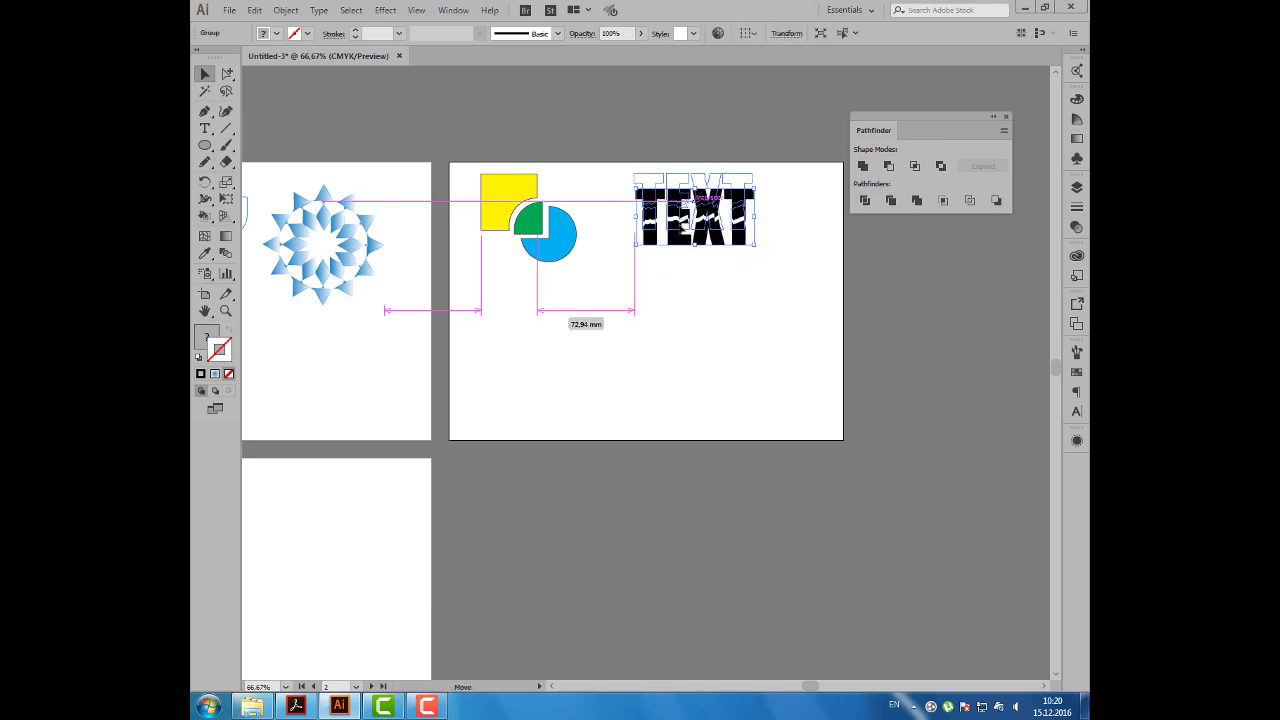
mouse_move(470, 171)
mouse_down()
mouse_move(578, 264)
mouse_move(558, 244)
mouse_up()
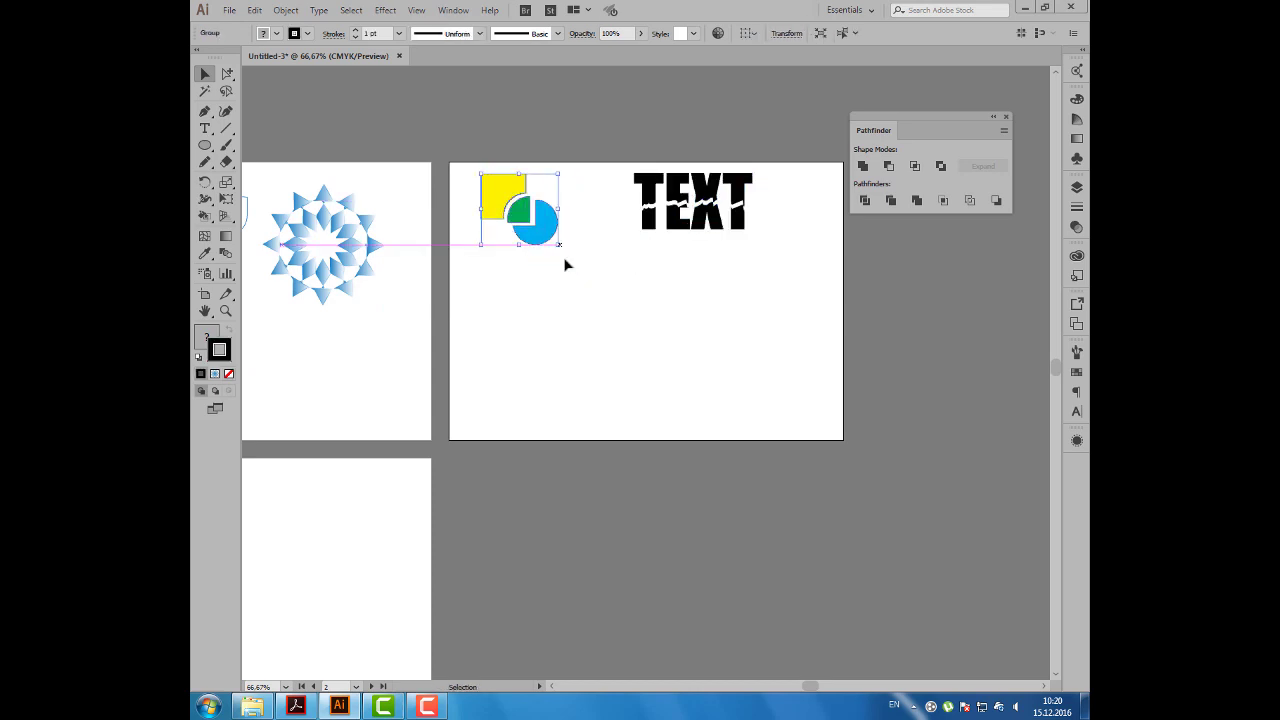
click(440, 232)
Draw a red circle with no outline below the yellow square.
drag(204, 148, 258, 176)
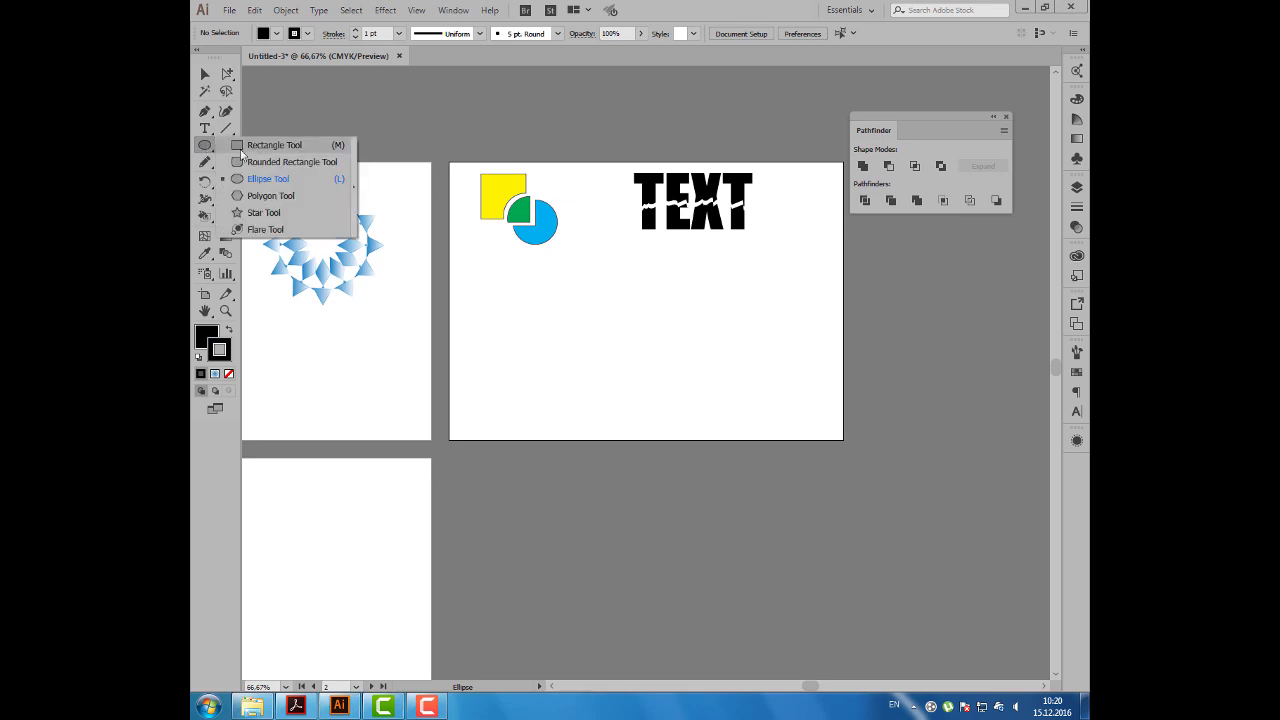
drag(481, 286, 540, 344)
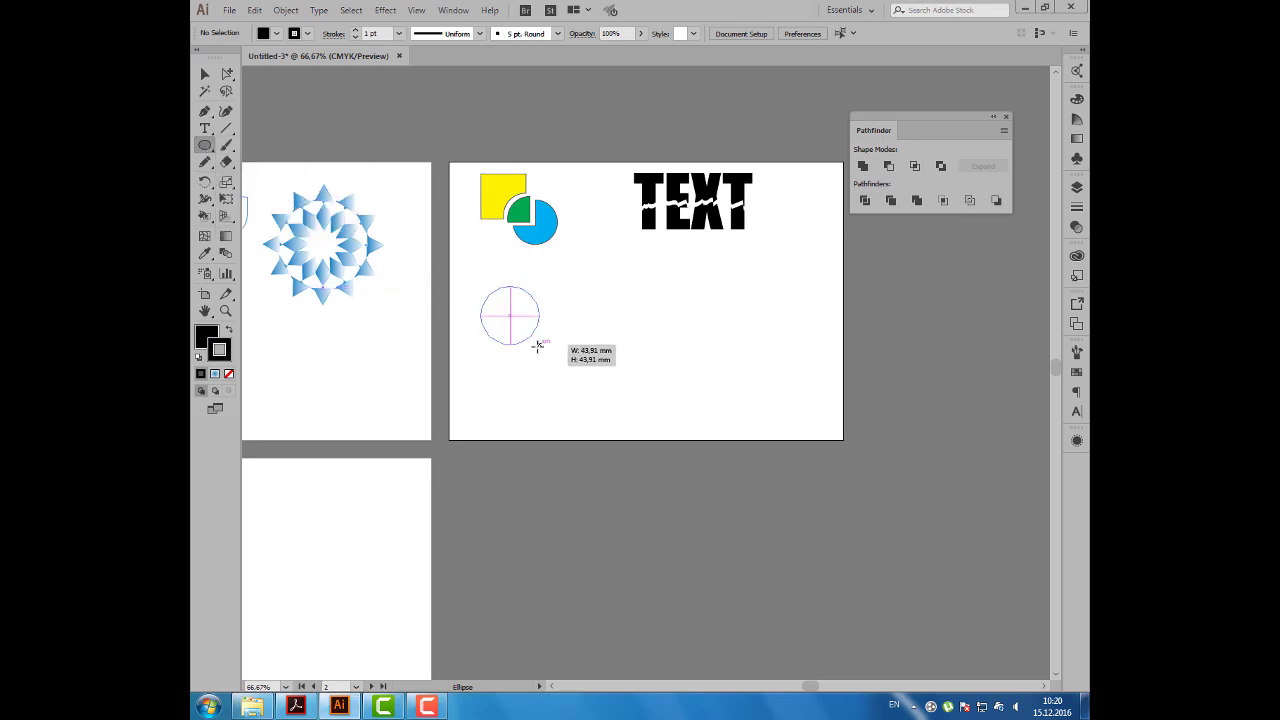
click(278, 34)
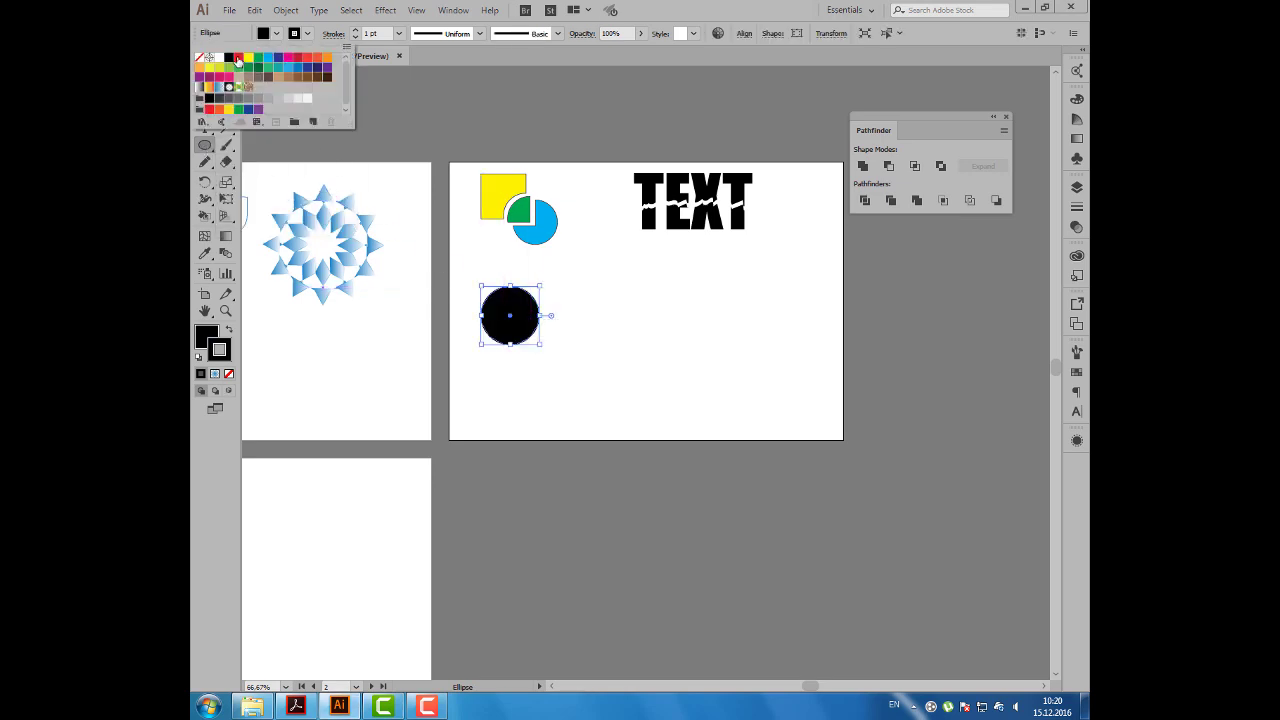
click(238, 62)
click(307, 34)
click(307, 34)
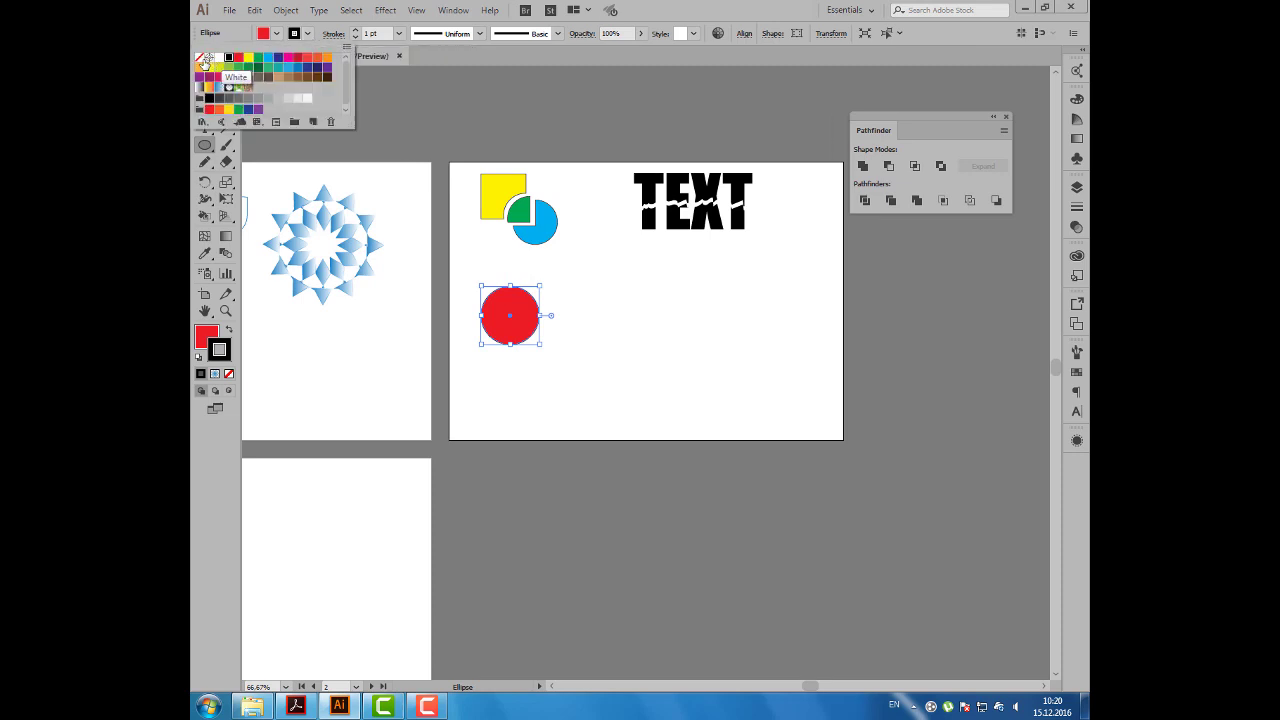
click(201, 59)
key(Escape)
key(v)
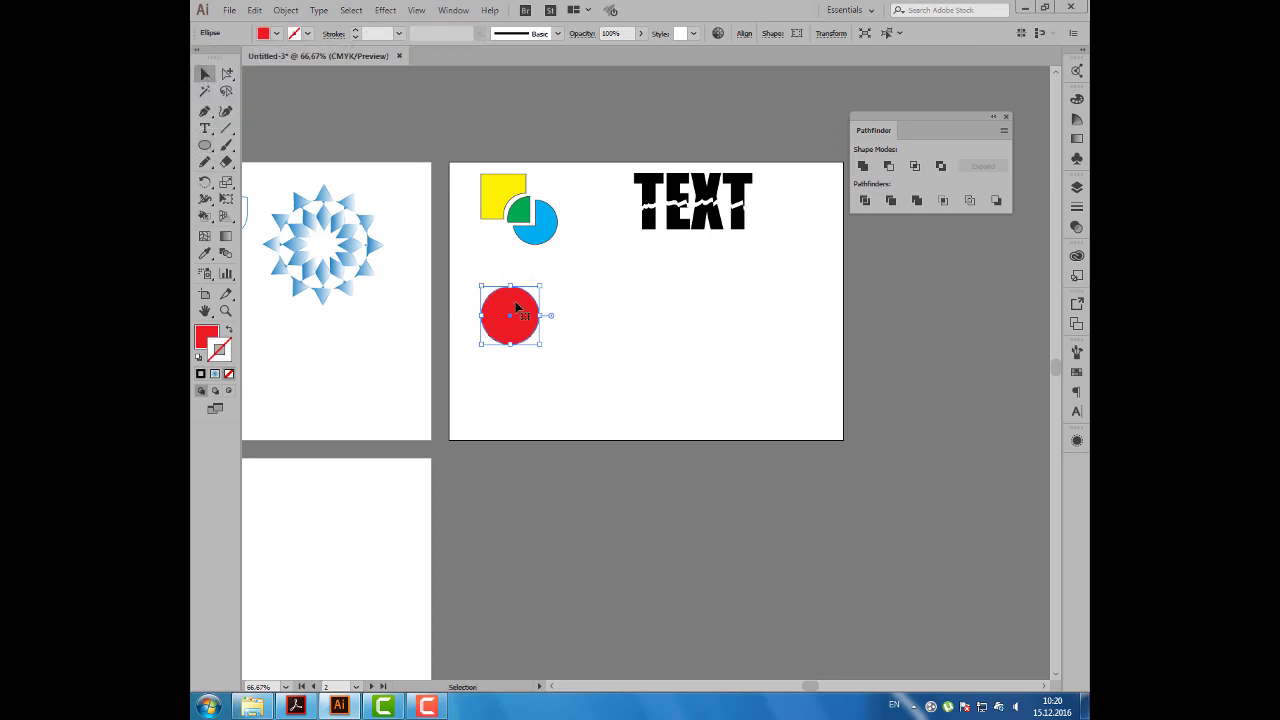
Duplicate the circle offset down-right and fill the copy dark navy.
drag(533, 329, 549, 344)
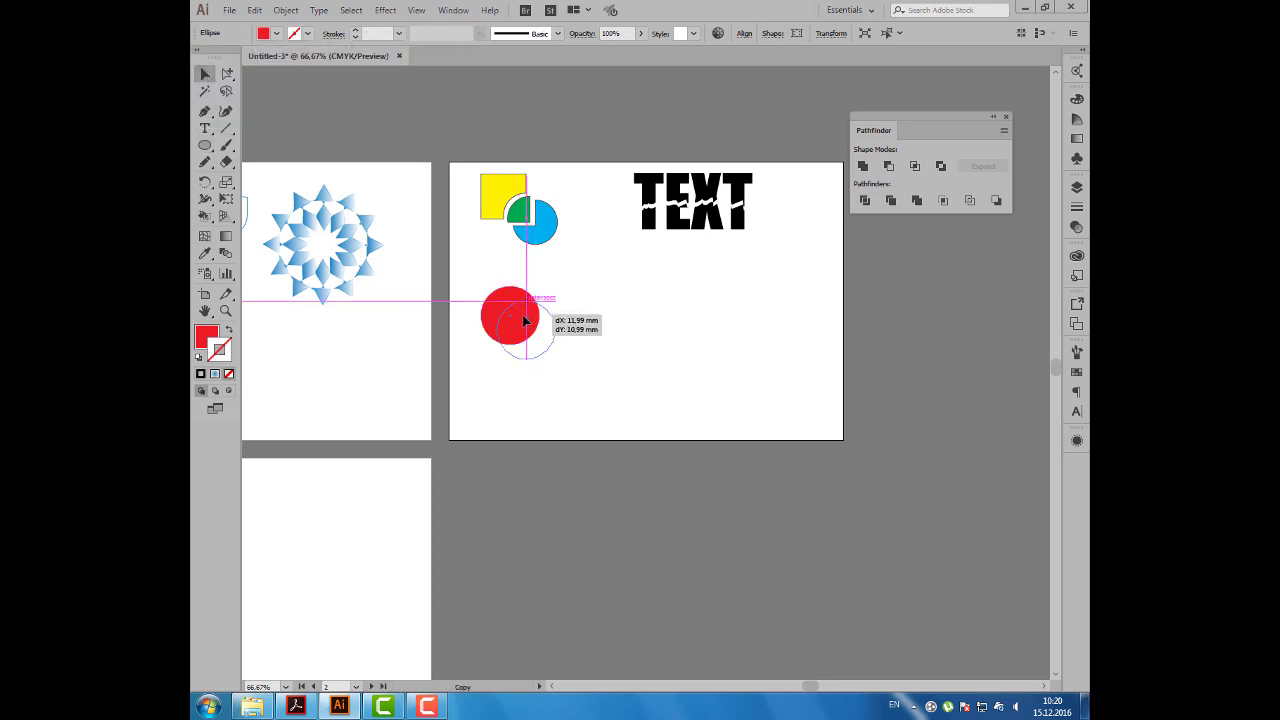
click(278, 34)
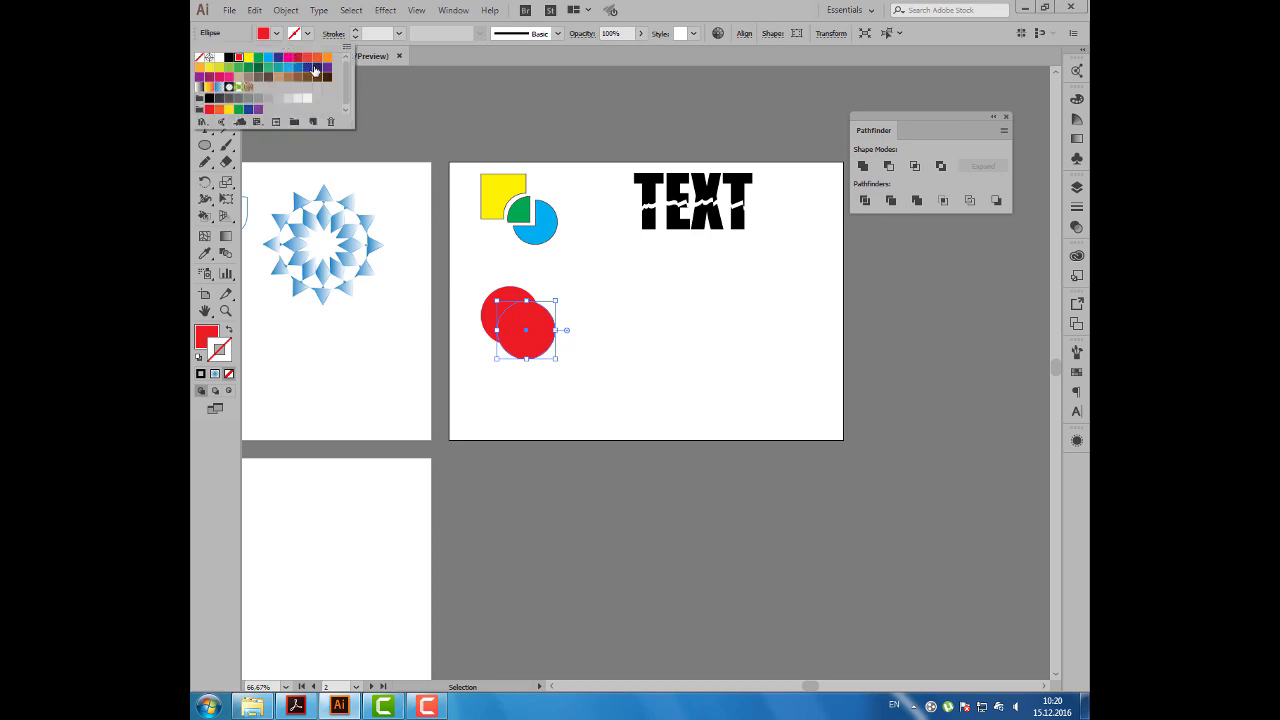
click(315, 70)
key(Escape)
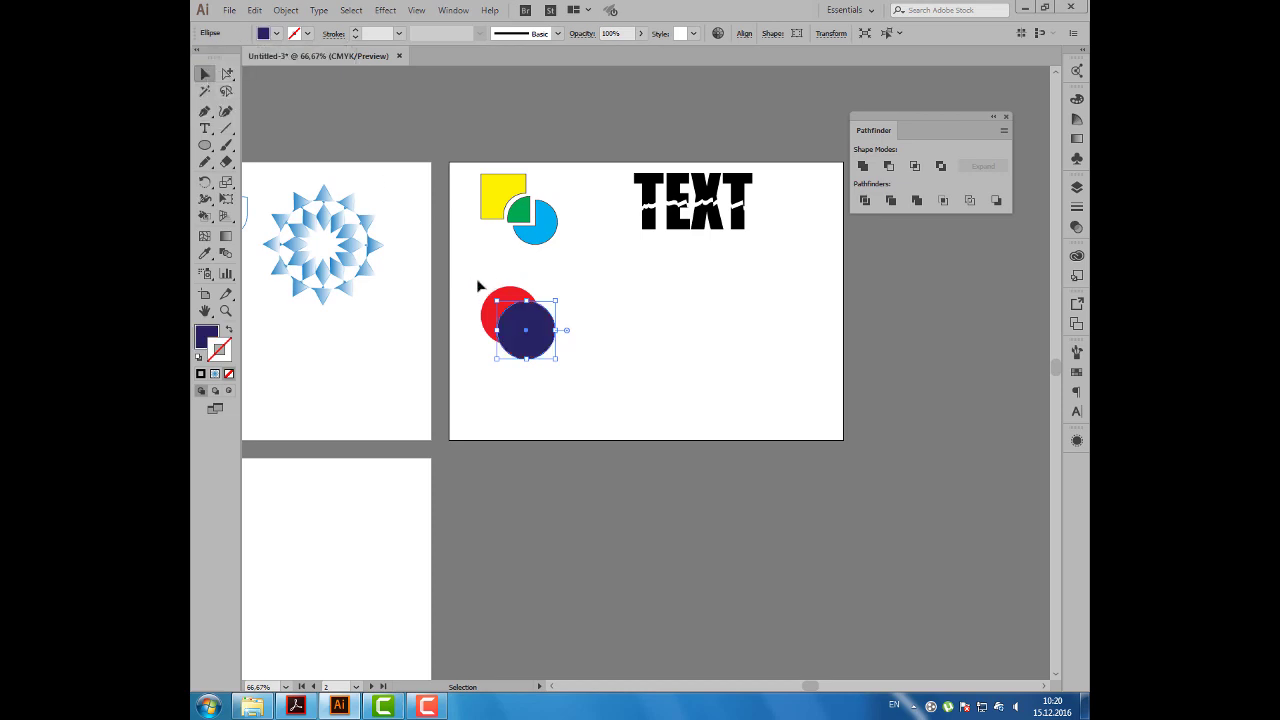
Copy the red-and-navy circle pair twice to the right, making three pairs.
drag(476, 280, 560, 362)
drag(522, 323, 620, 323)
key(ctrl+d)
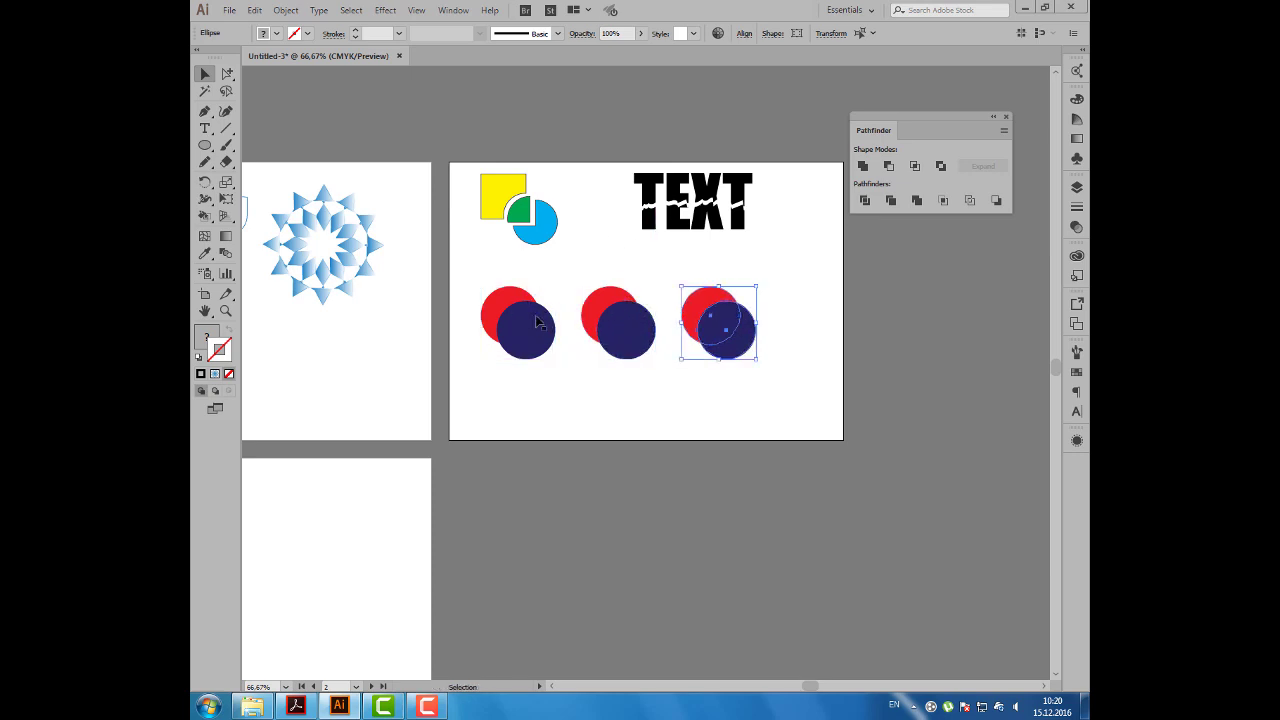
drag(532, 324, 517, 311)
drag(873, 130, 816, 191)
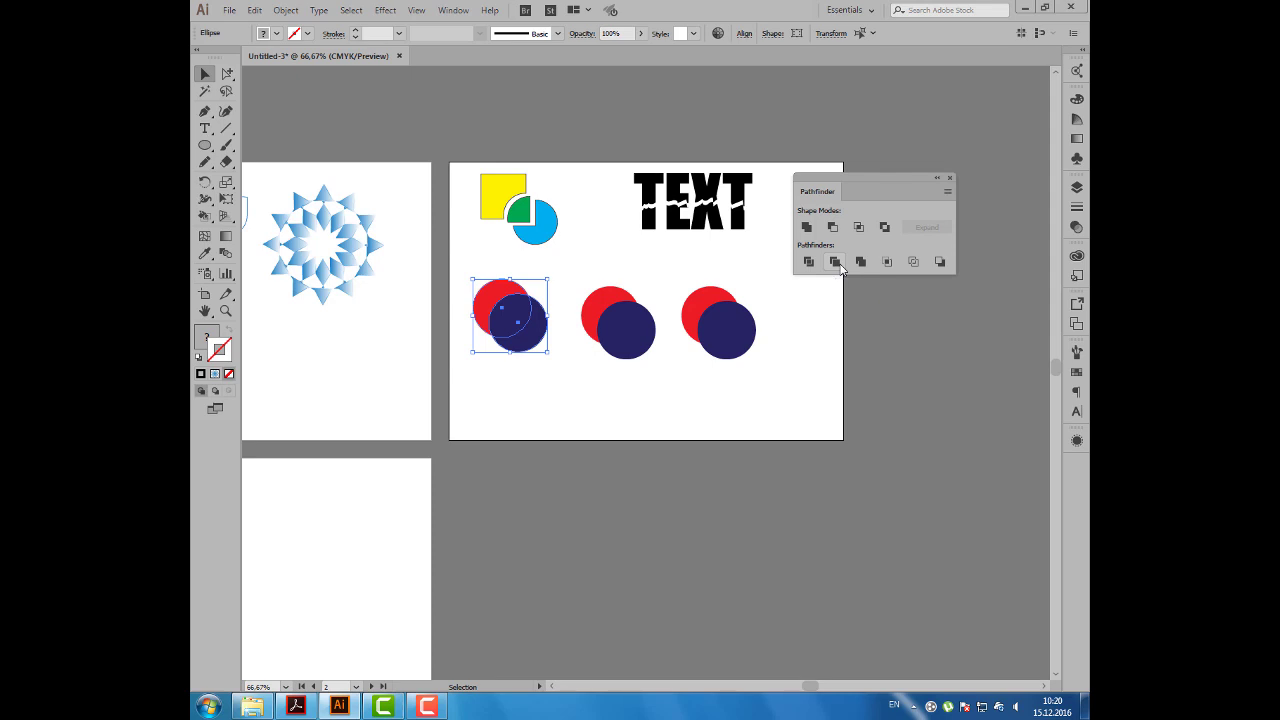
Trim the first circle pair, ungroup it, and reposition the red and navy pieces.
click(842, 266)
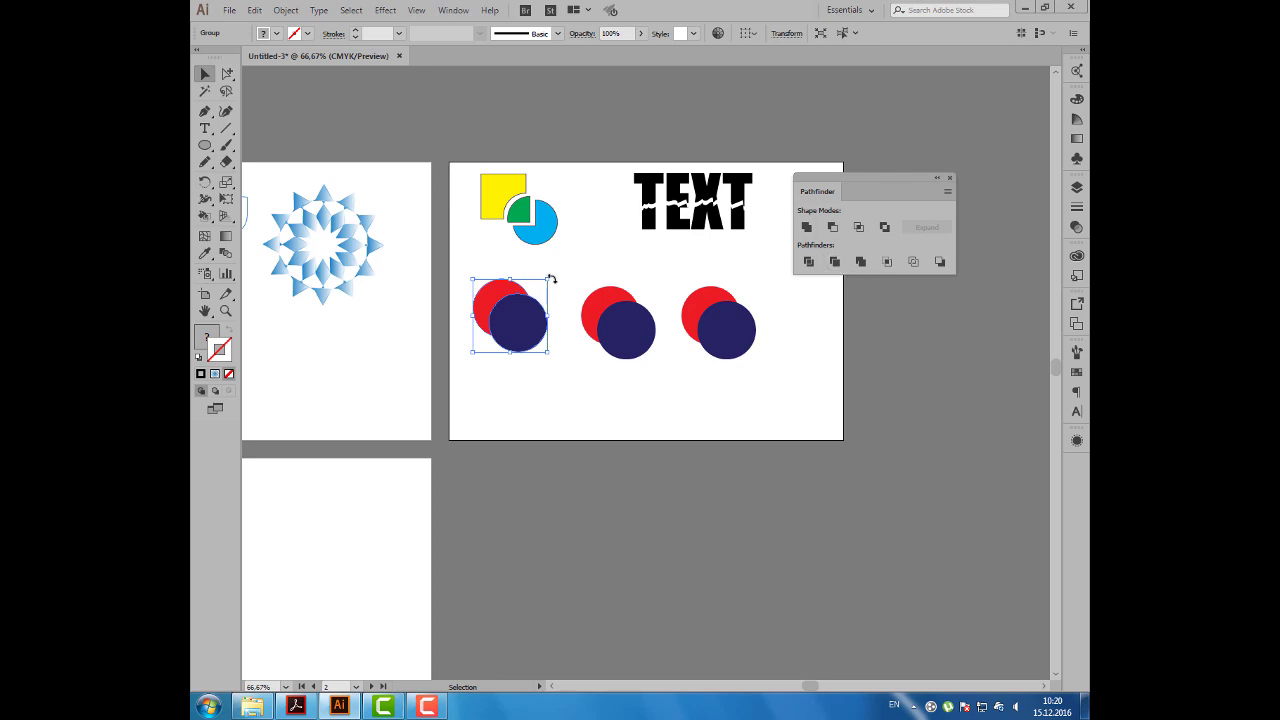
right_click(530, 320)
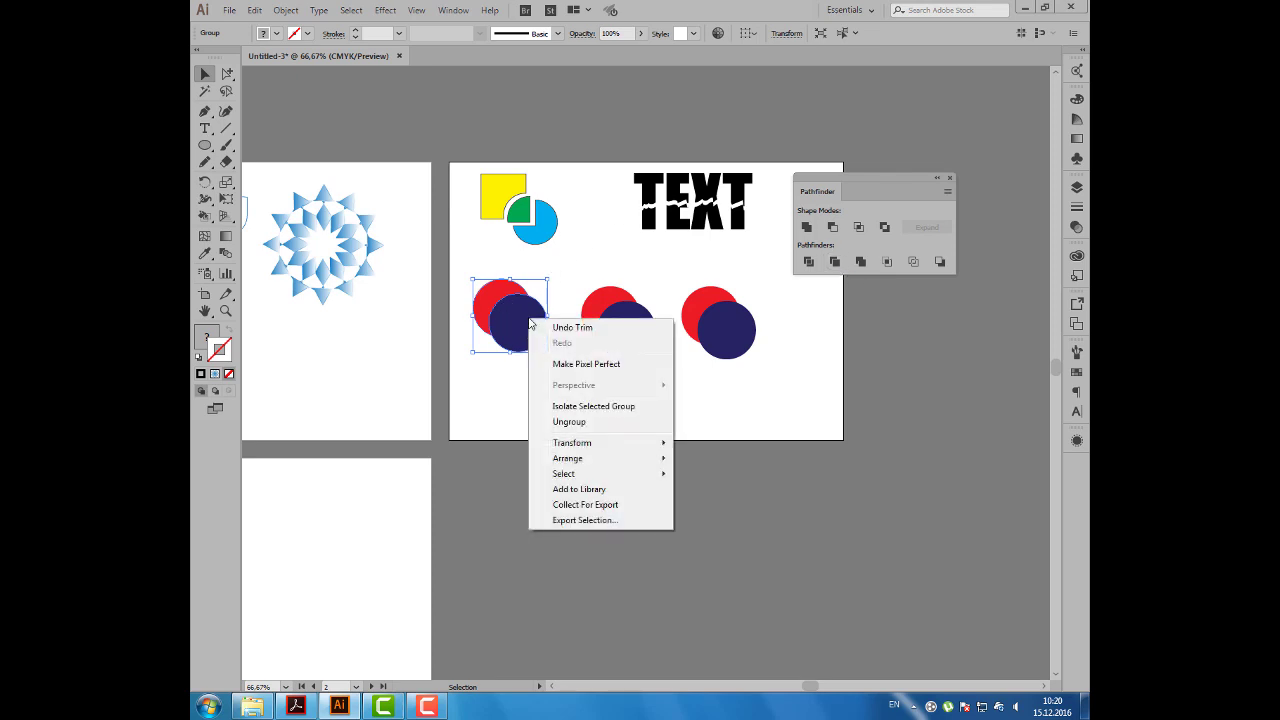
click(599, 423)
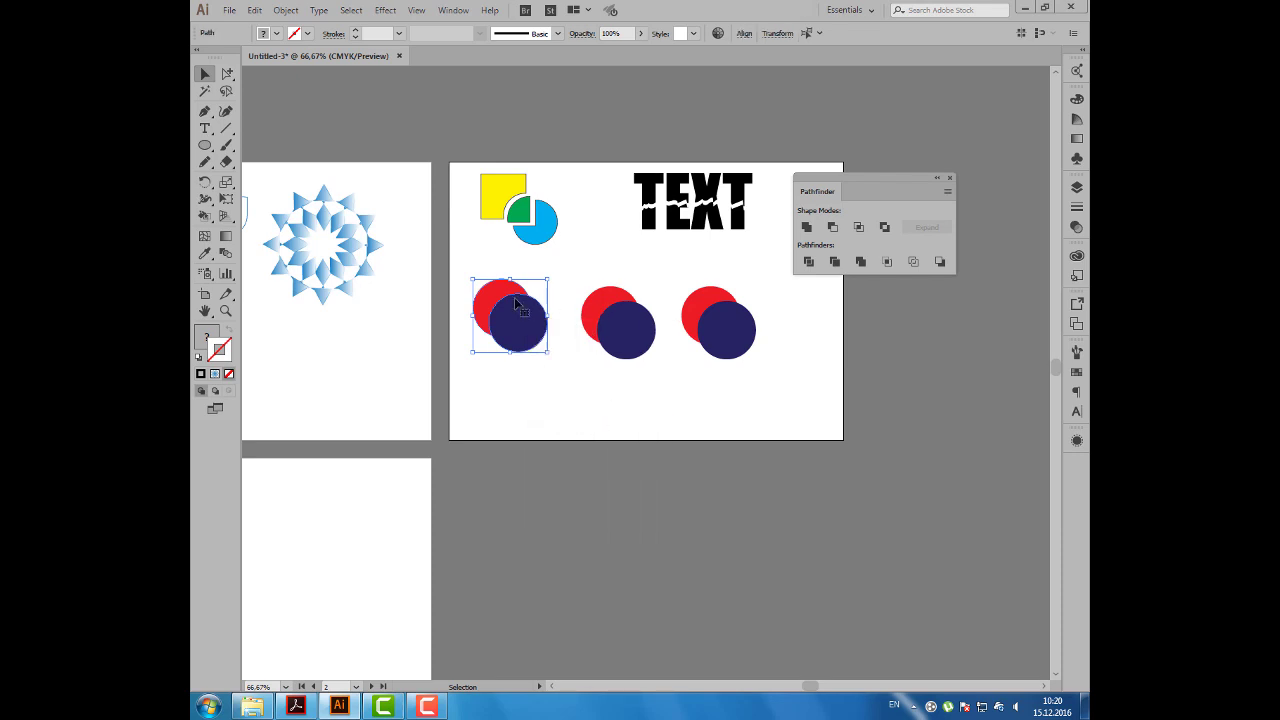
click(486, 365)
mouse_move(503, 297)
mouse_down()
mouse_move(533, 328)
mouse_move(523, 317)
mouse_up()
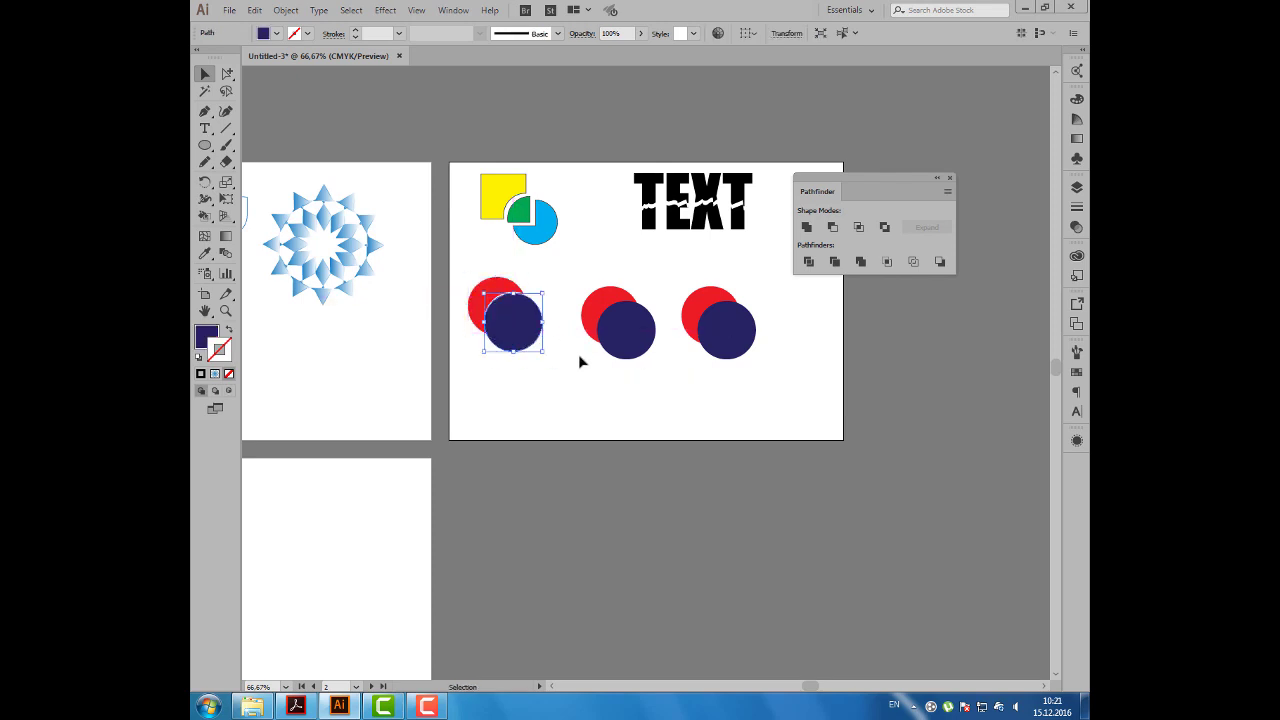
drag(578, 356, 660, 282)
Apply Pathfinder Merge to the middle circle pair, ungroup it, and nudge its red piece left.
drag(855, 193, 850, 192)
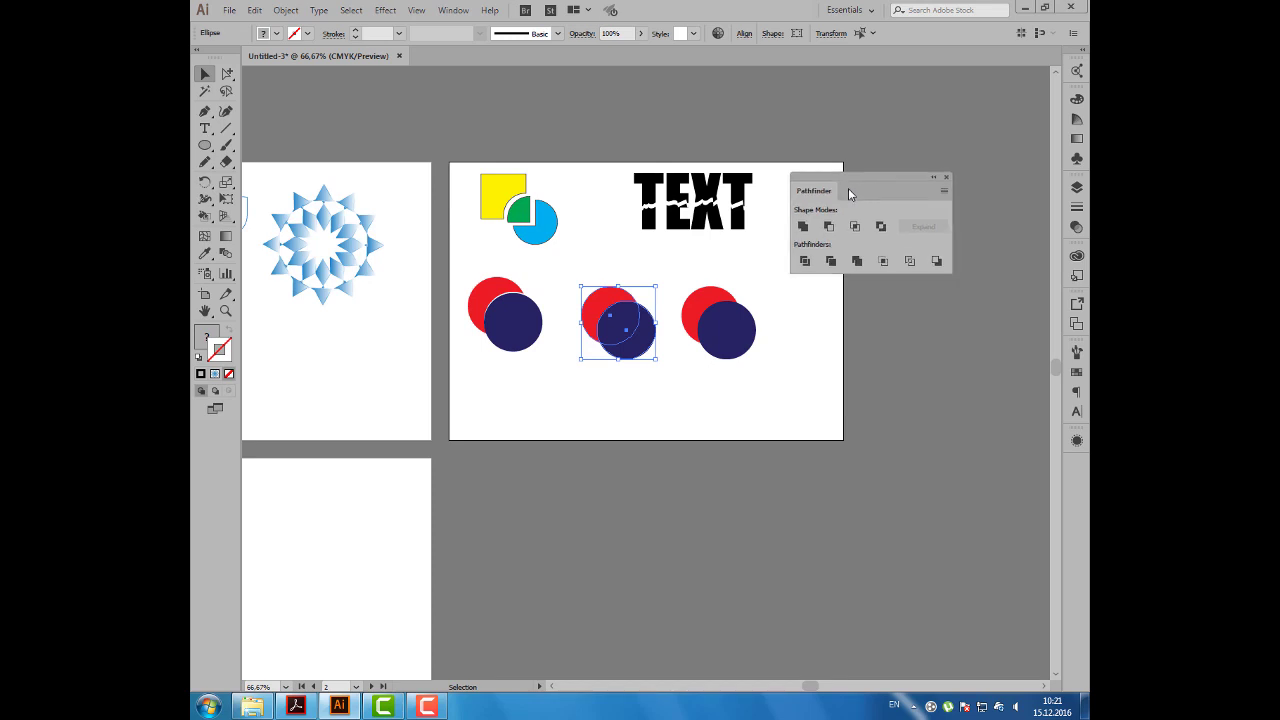
click(856, 262)
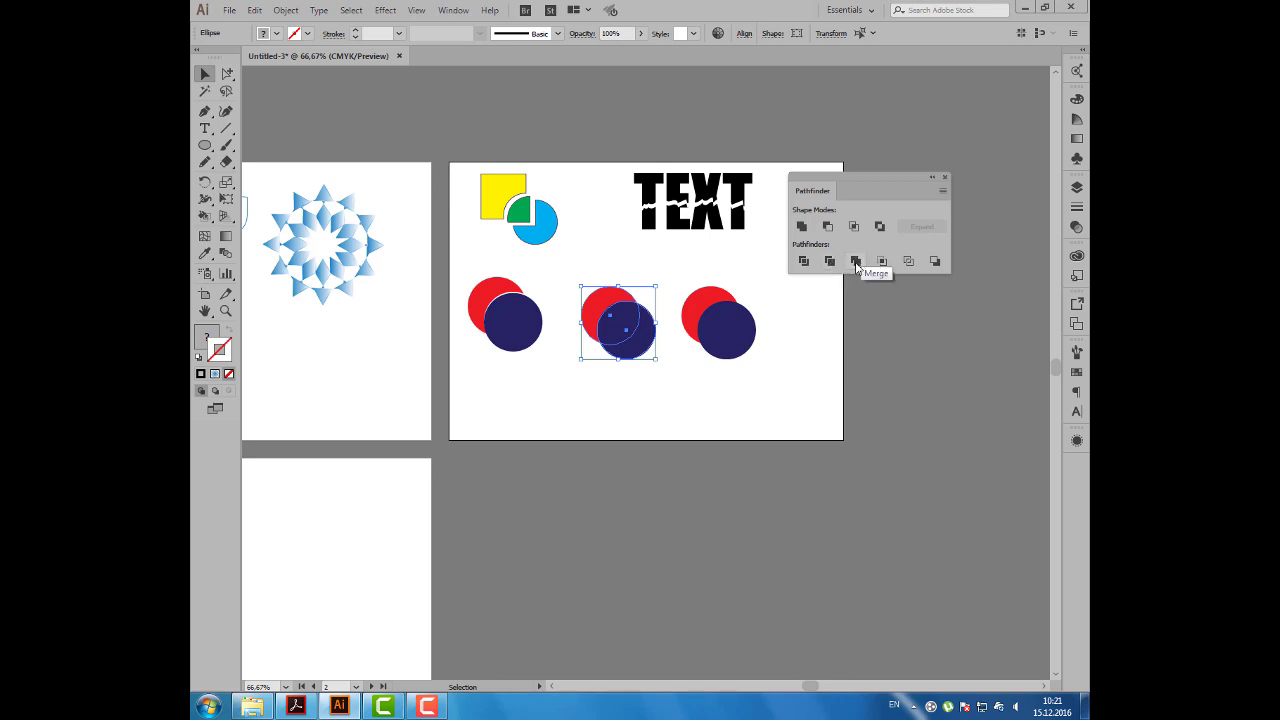
click(856, 262)
right_click(623, 328)
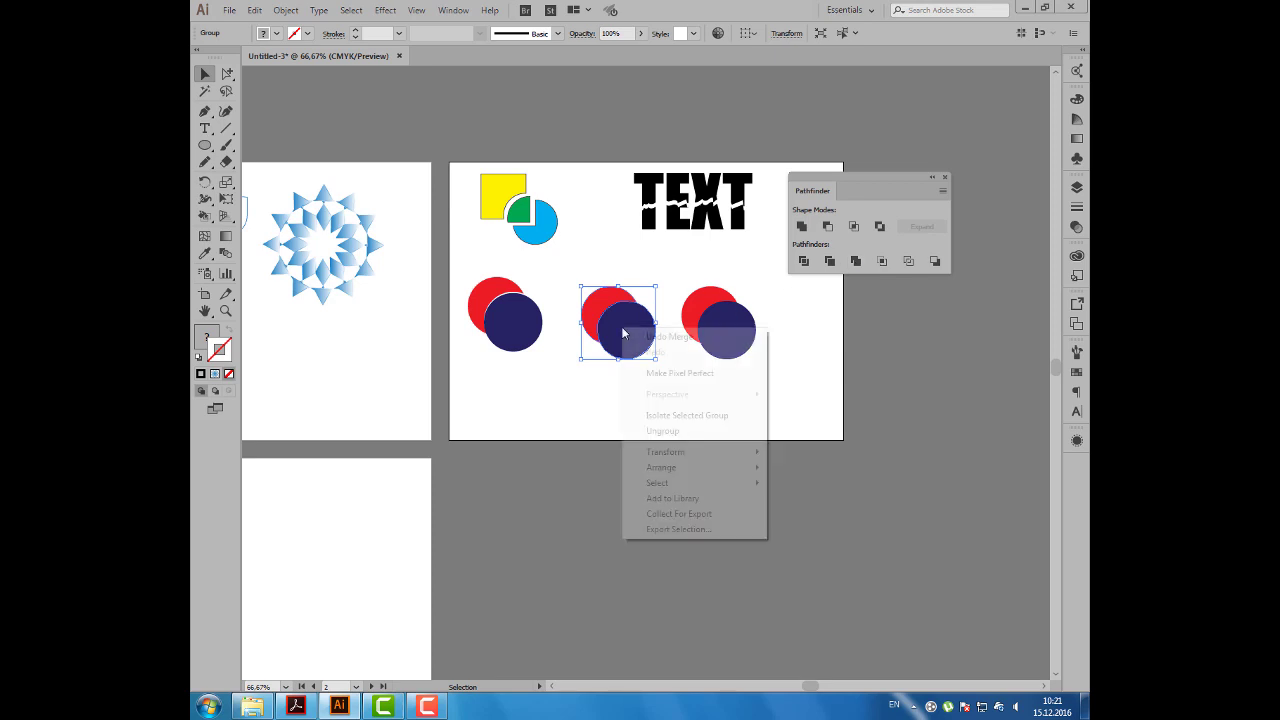
click(662, 431)
click(583, 377)
drag(591, 303, 586, 303)
click(727, 330)
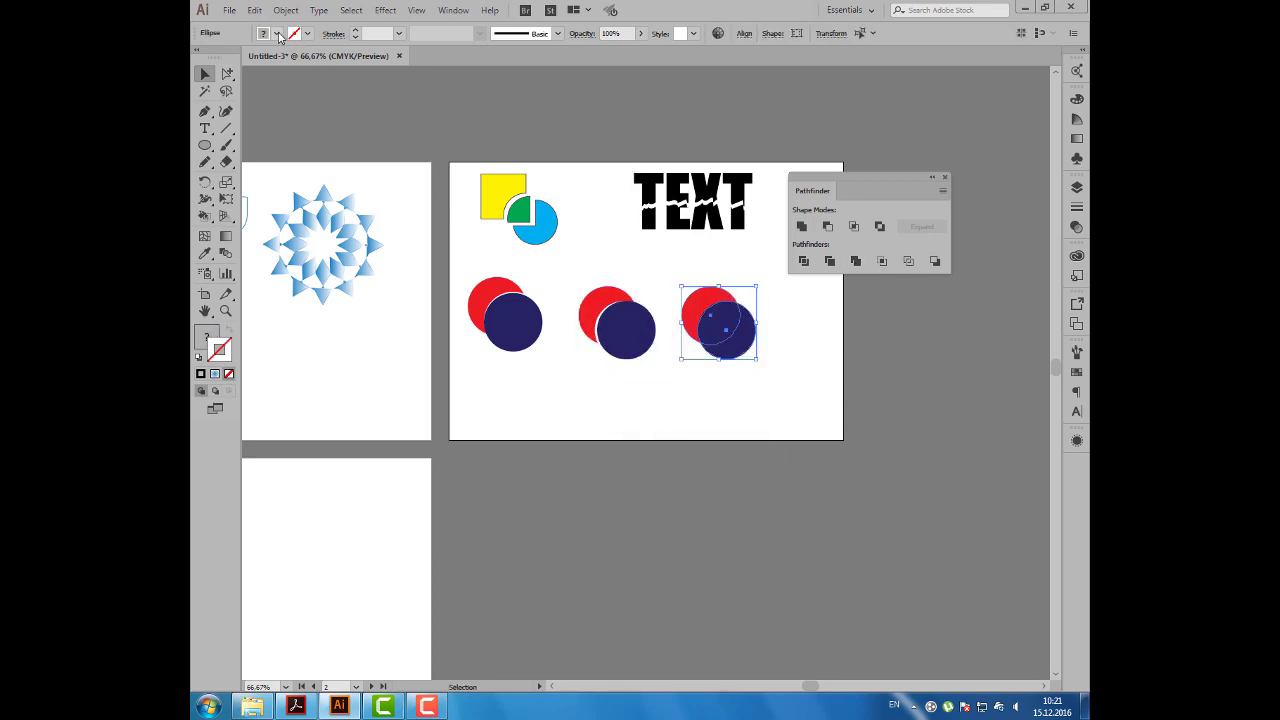
Fill the right circle pair red and merge both circles into one shape.
click(278, 34)
click(296, 58)
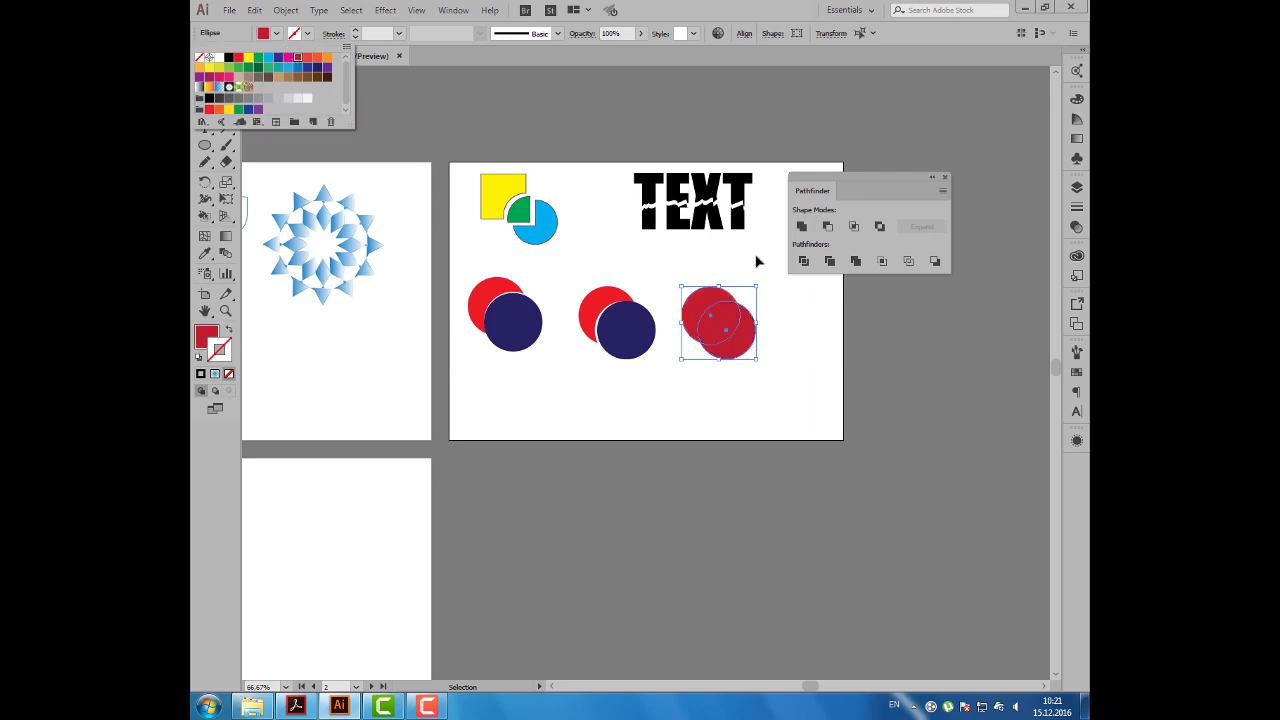
click(857, 262)
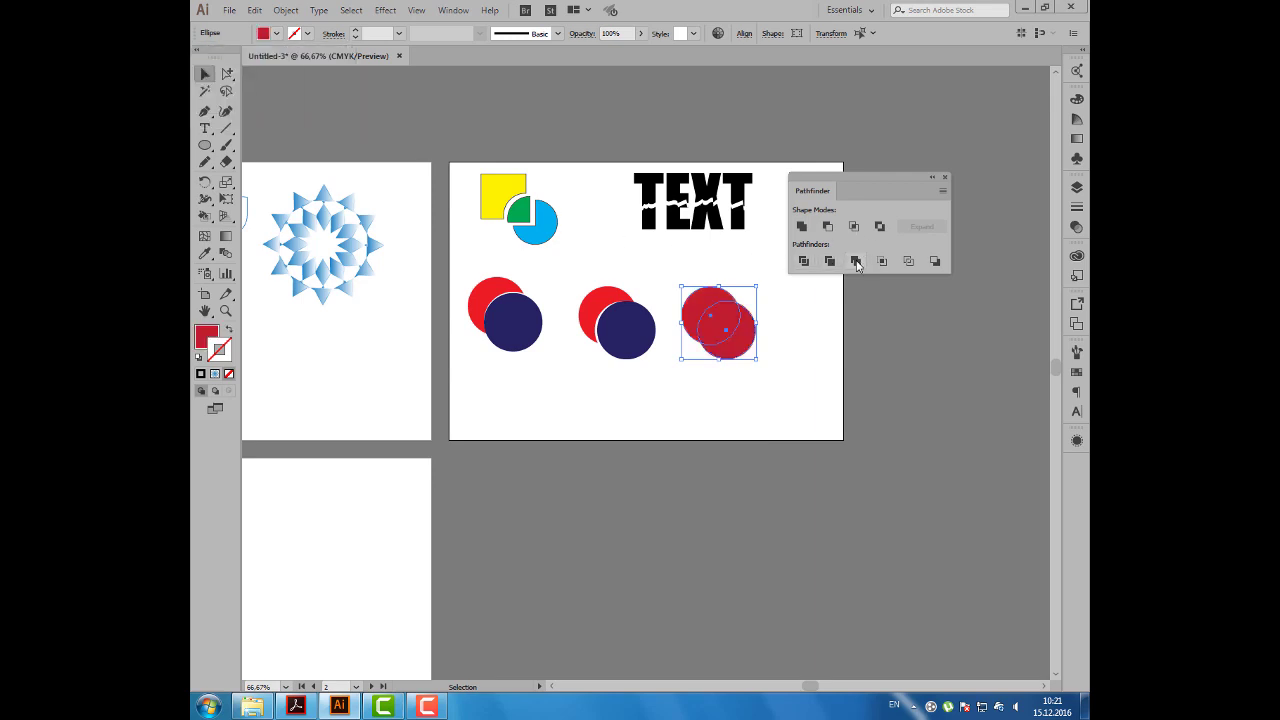
click(856, 262)
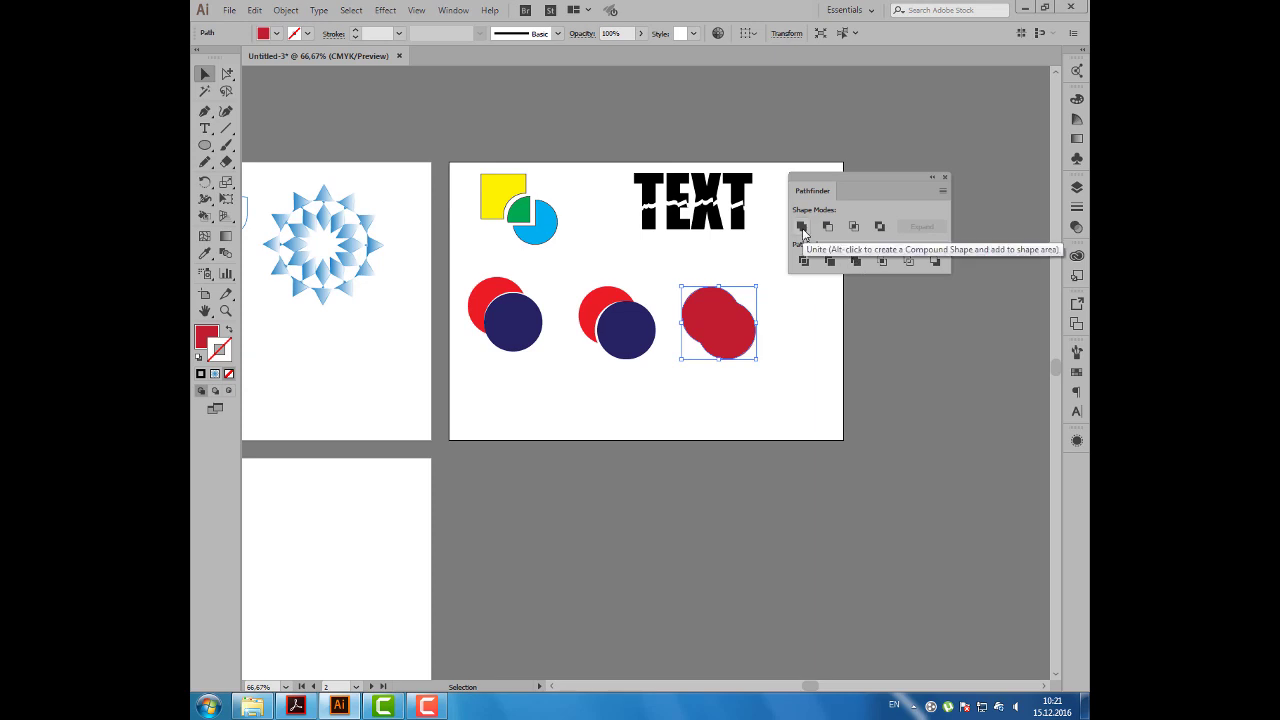
drag(813, 191, 847, 170)
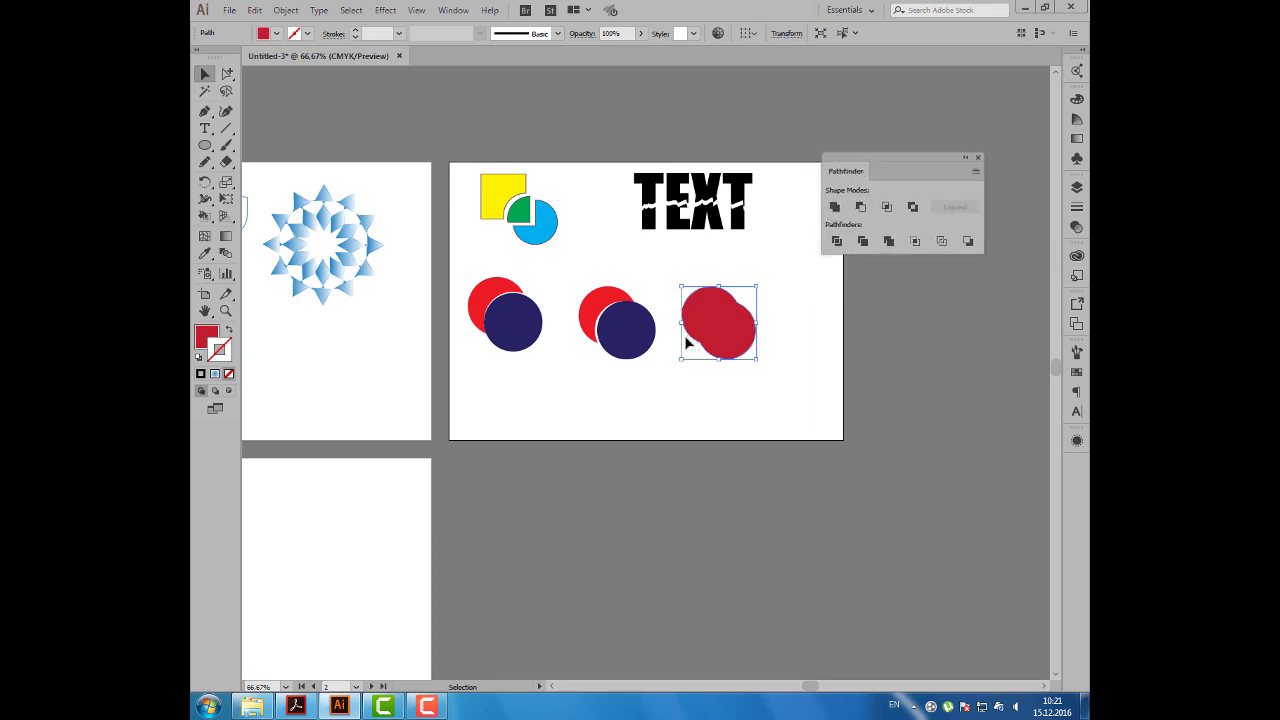
drag(720, 322, 717, 321)
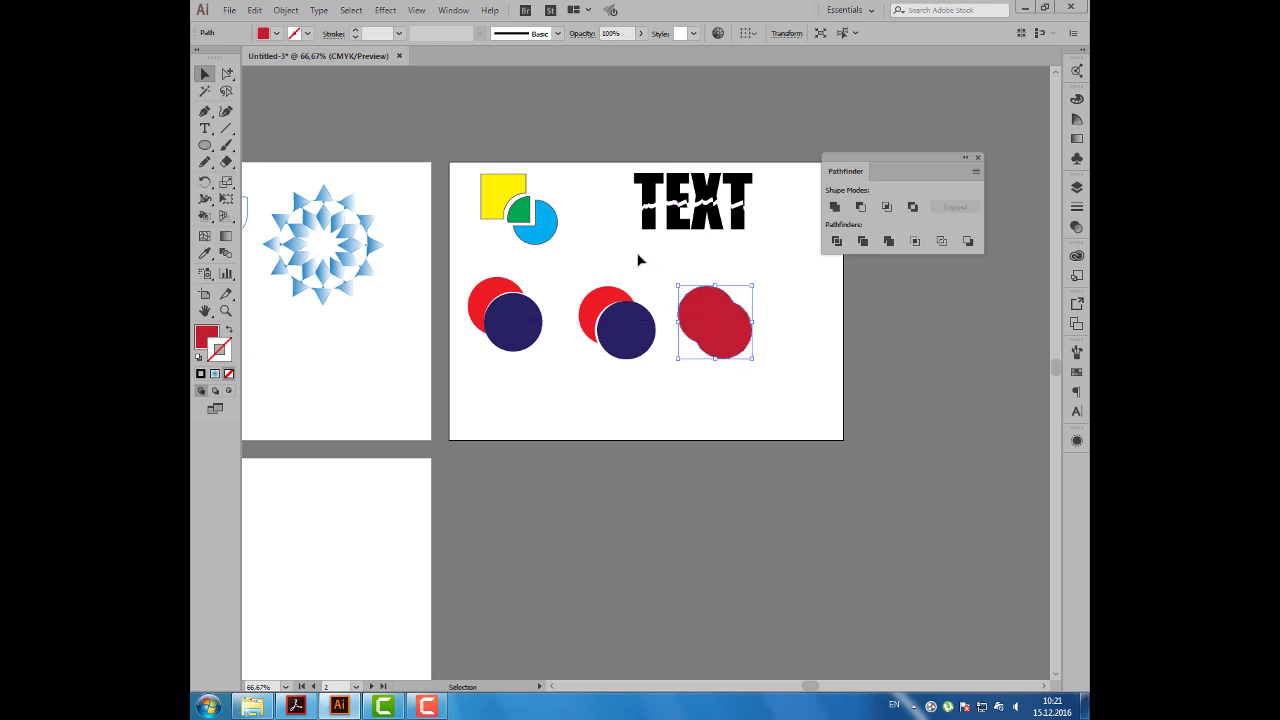
click(305, 130)
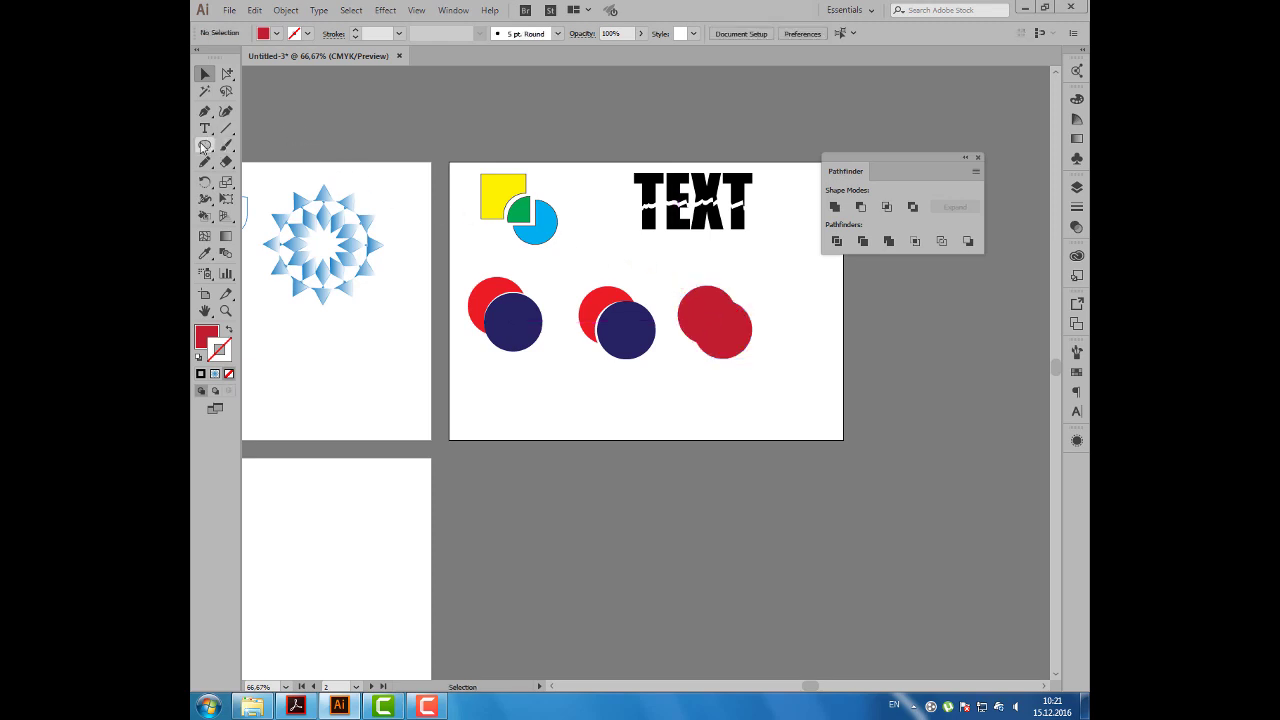
Draw a circle and an overlapping many-pointed star below the left circle pair.
drag(203, 148, 265, 177)
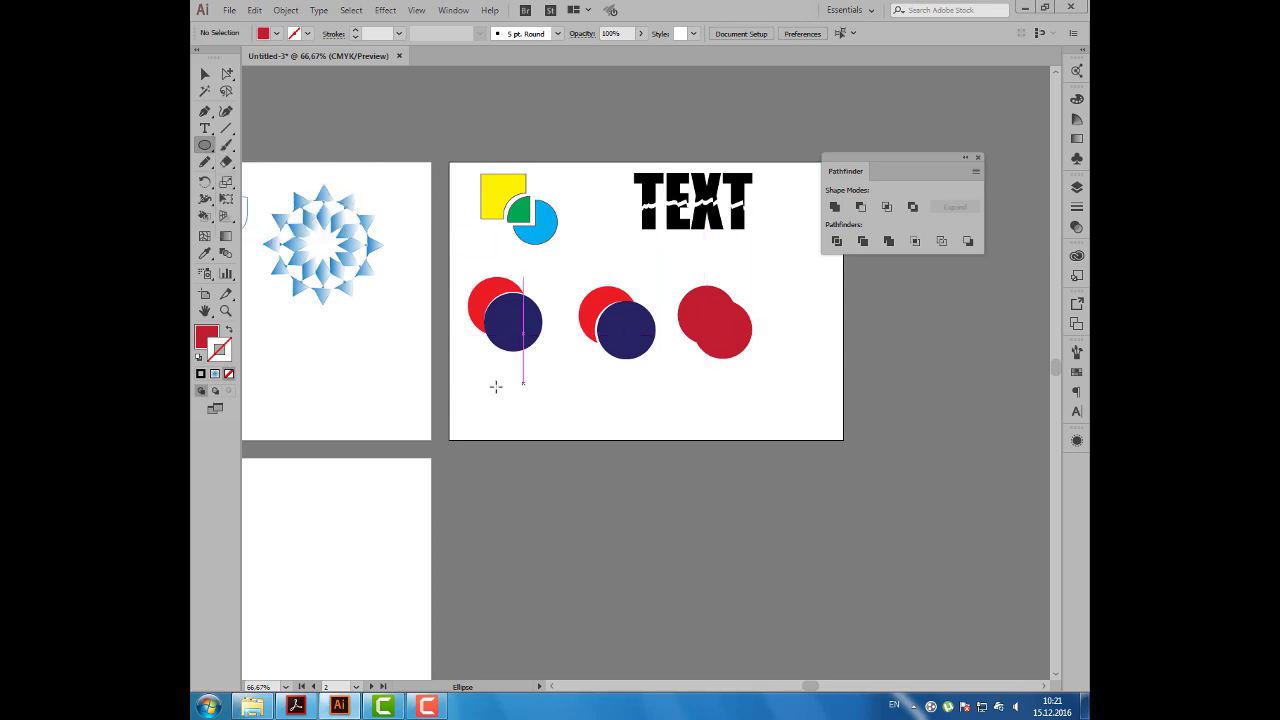
drag(491, 376, 543, 427)
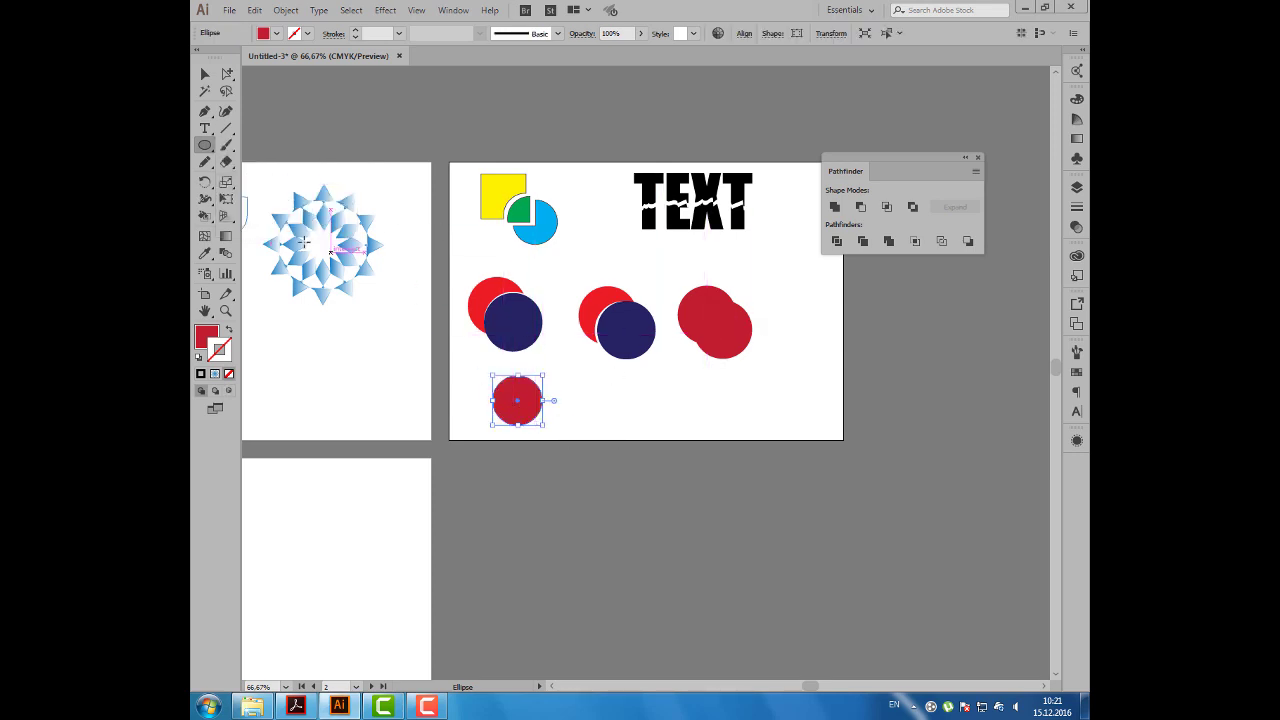
drag(209, 150, 268, 208)
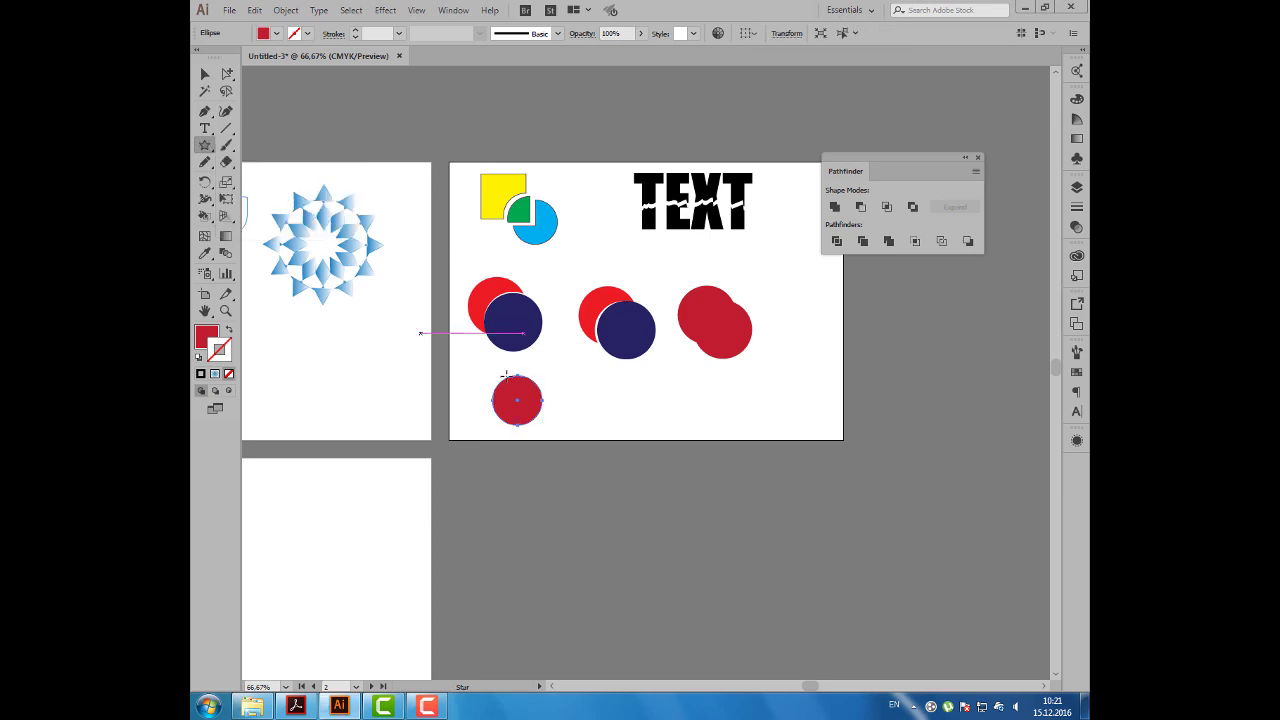
mouse_move(557, 391)
mouse_down()
mouse_move(568, 402)
mouse_move(527, 397)
mouse_move(556, 396)
mouse_move(545, 388)
mouse_up()
key(Up)
key(Up)
key(Up)
key(v)
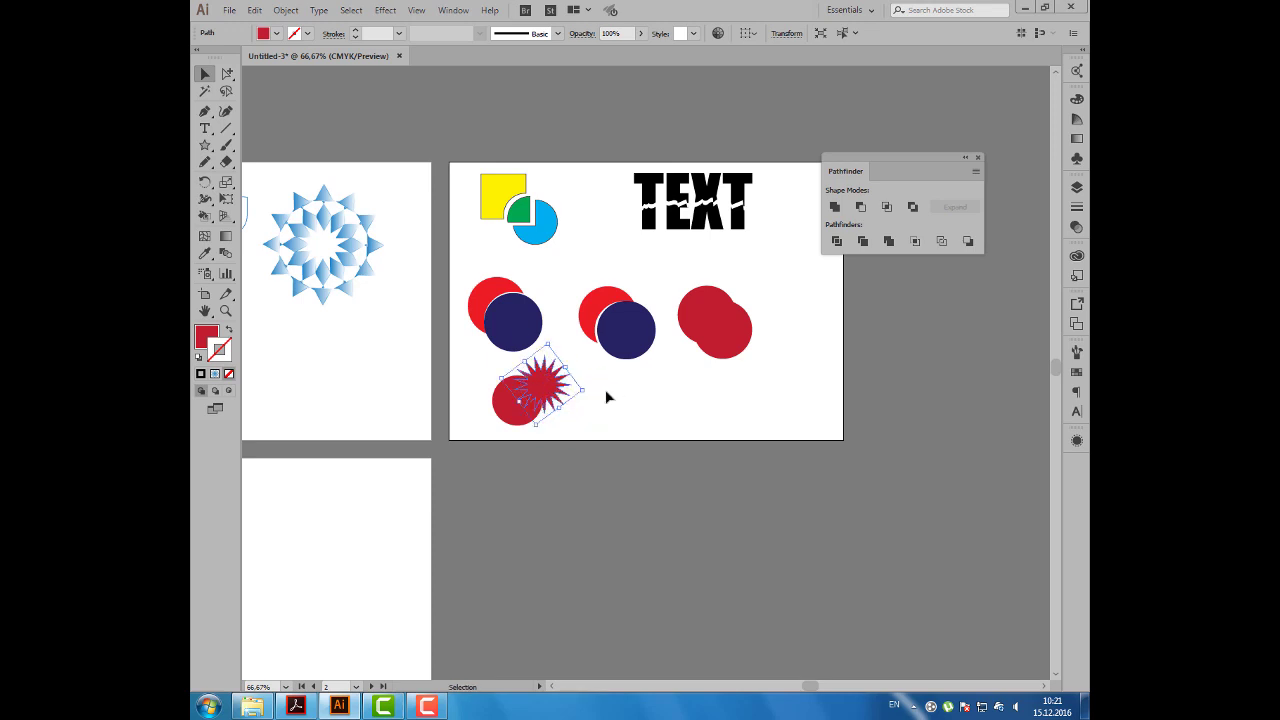
click(605, 389)
click(206, 147)
Draw a small green-filled rectangle over the circle and star.
drag(206, 147, 270, 140)
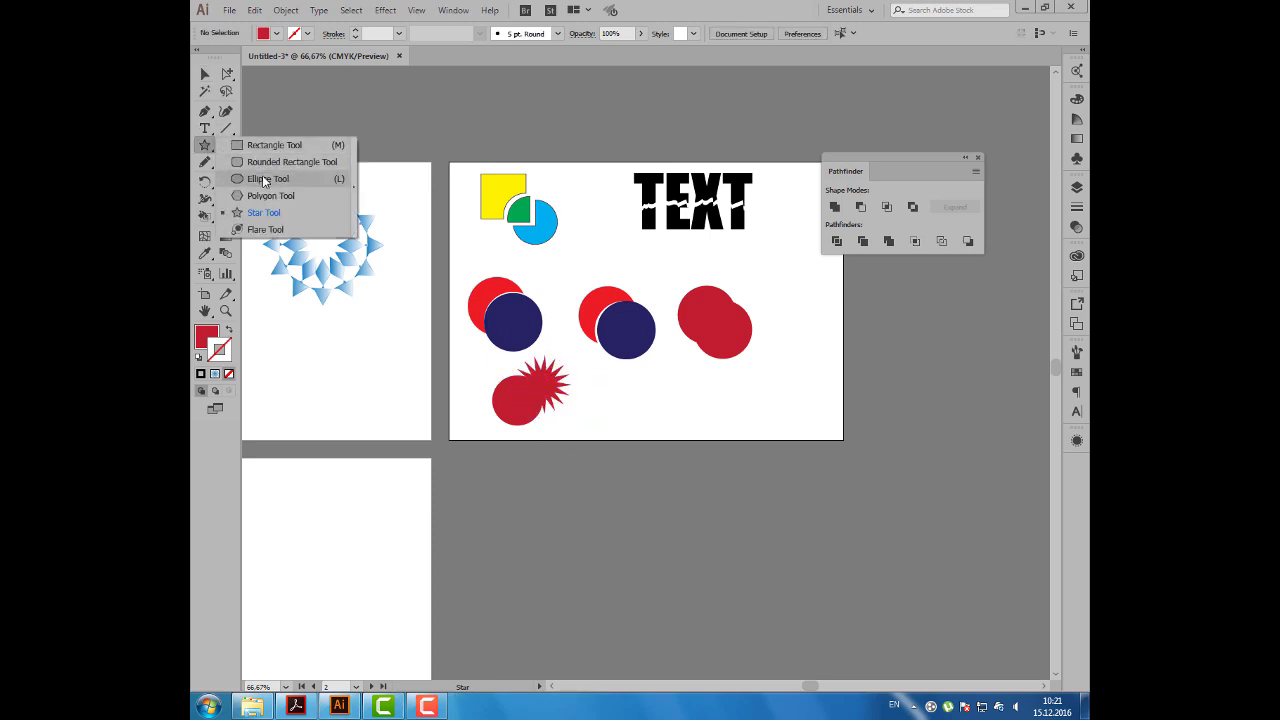
drag(518, 388, 564, 420)
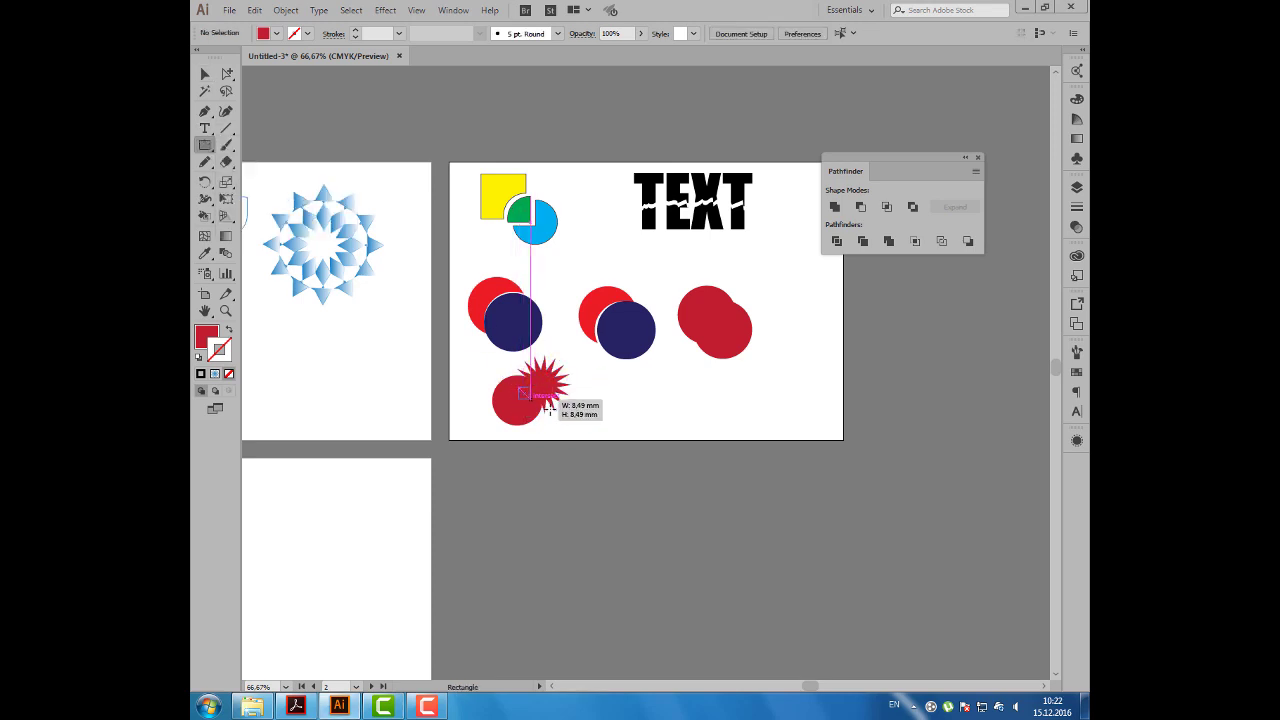
click(276, 34)
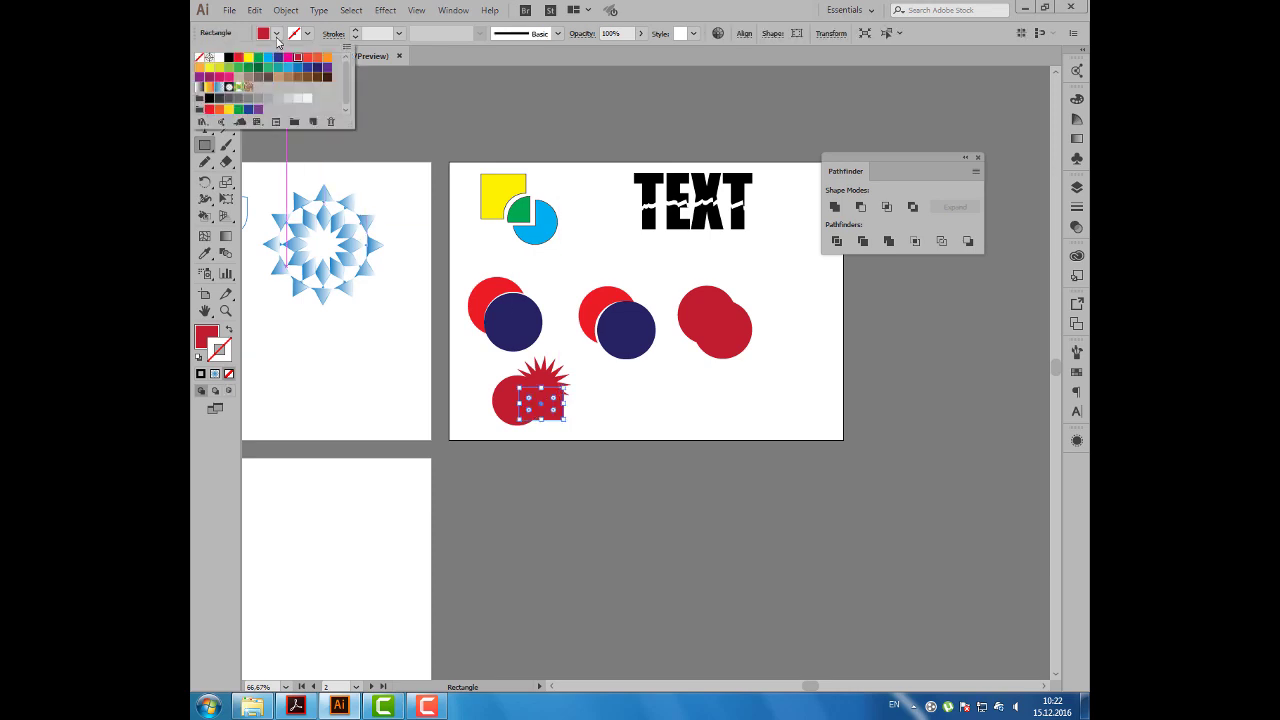
click(259, 58)
click(205, 74)
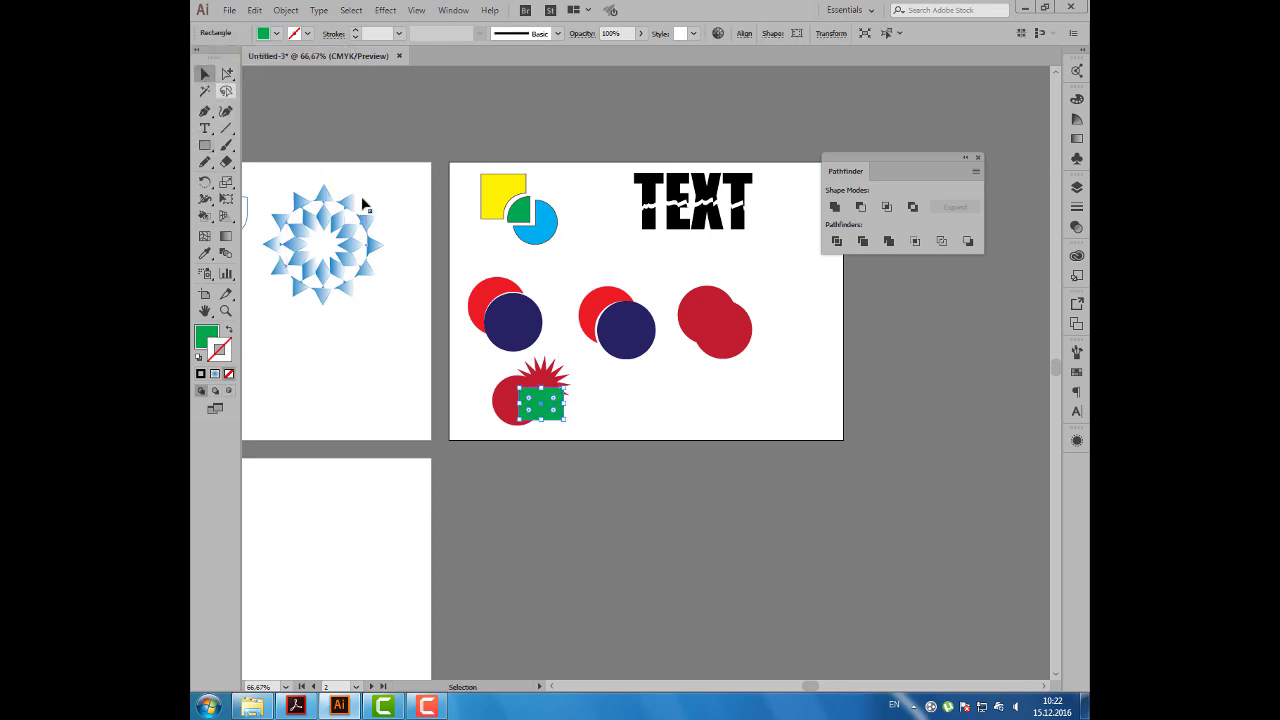
Merge the circle, star and green rectangle, ungroup, and drag the rectangle aside to reveal the notch.
scroll(551, 423, up, 1)
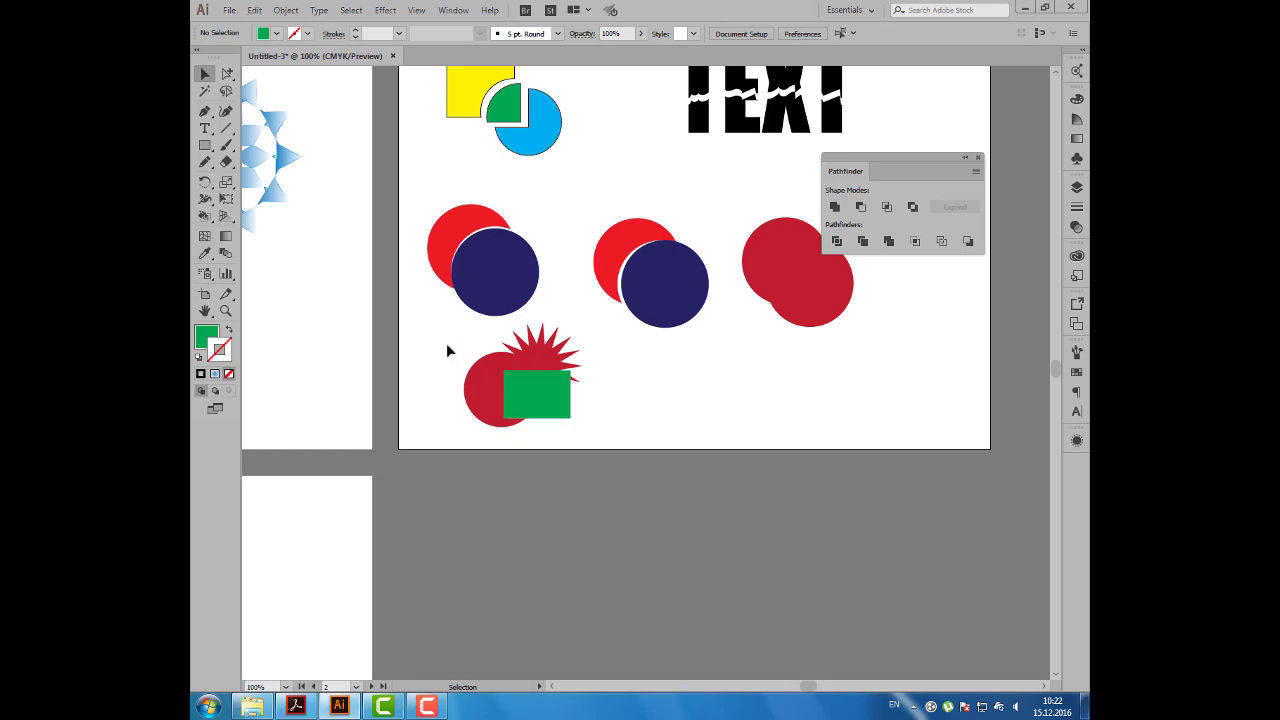
drag(446, 343, 586, 430)
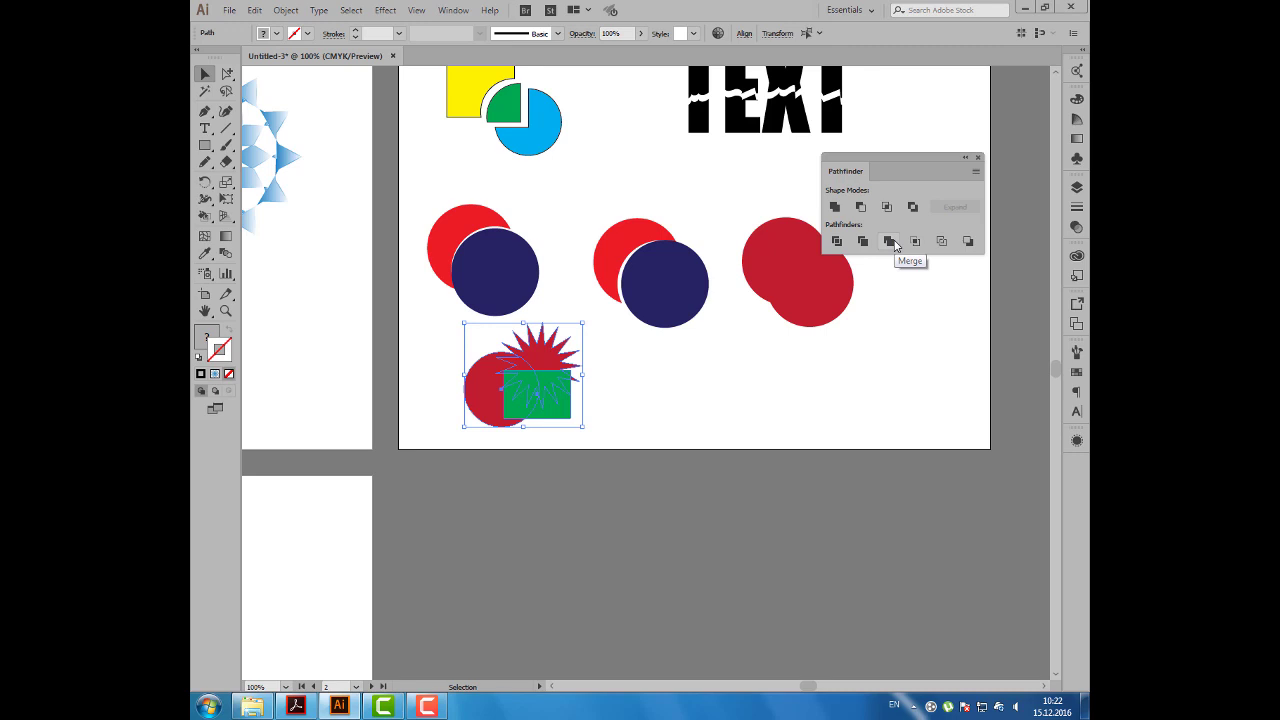
click(895, 245)
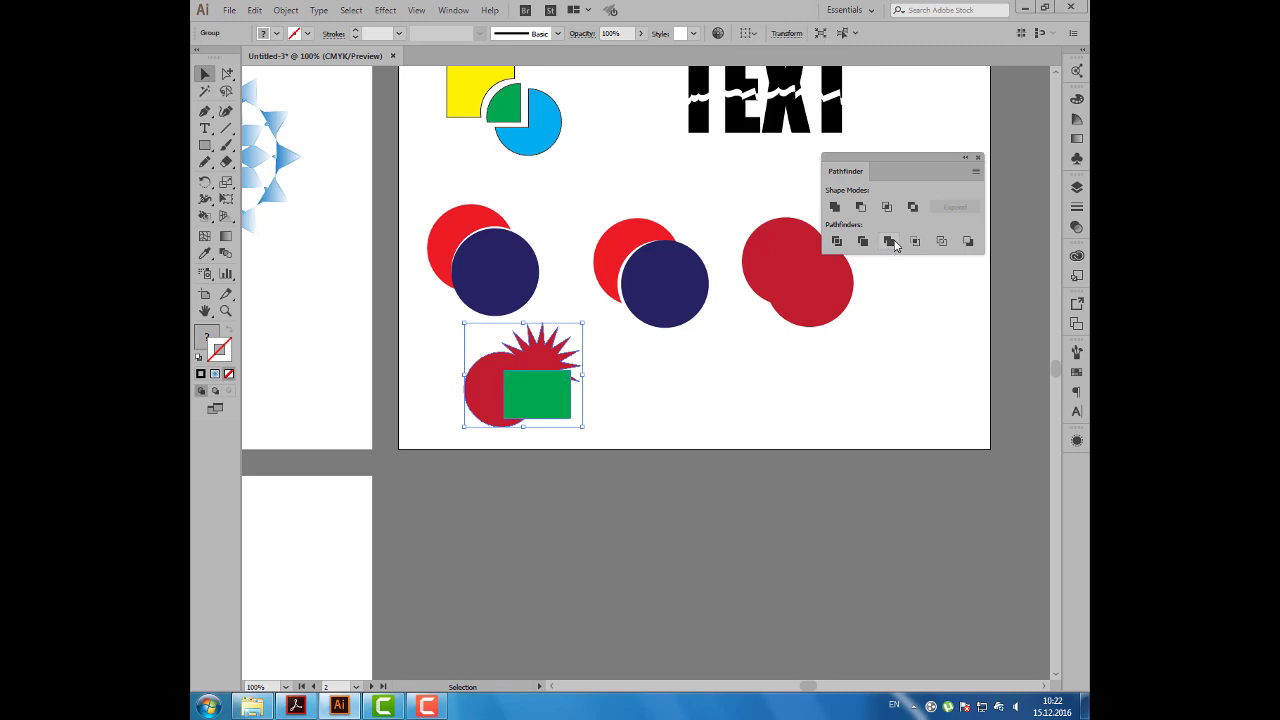
right_click(543, 352)
click(590, 451)
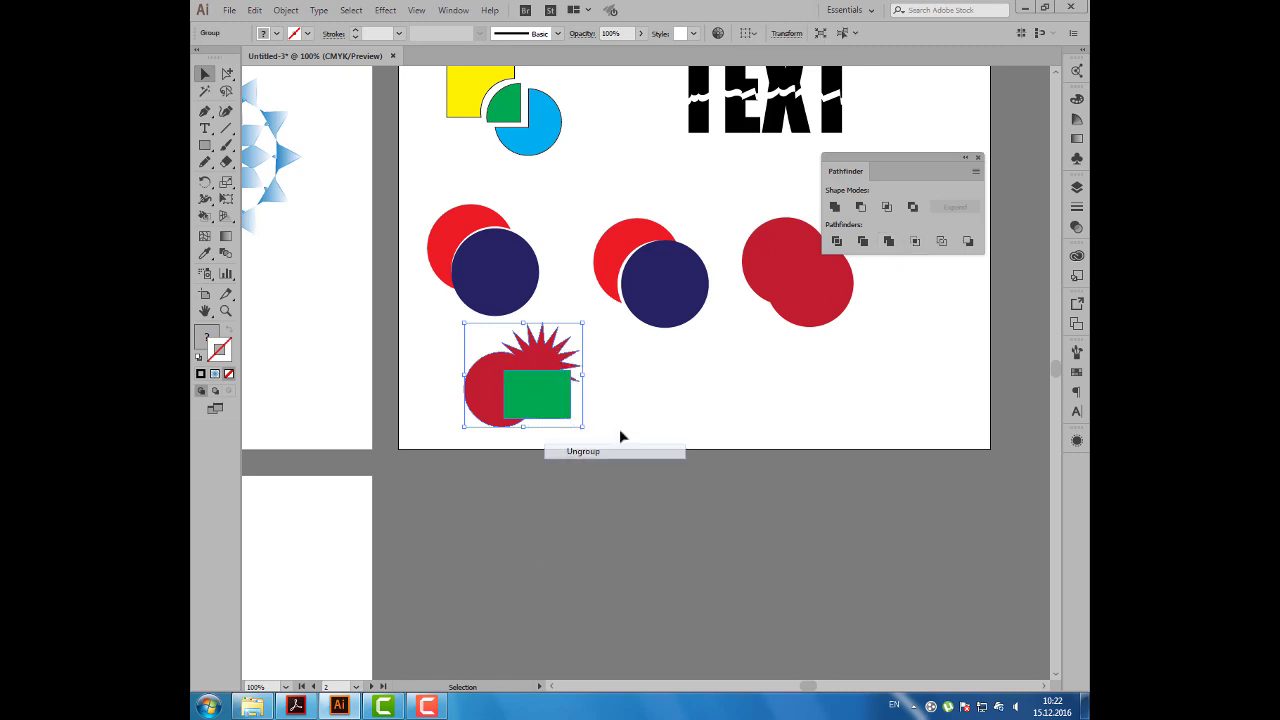
mouse_move(540, 406)
mouse_down()
mouse_move(593, 432)
mouse_move(691, 379)
mouse_up()
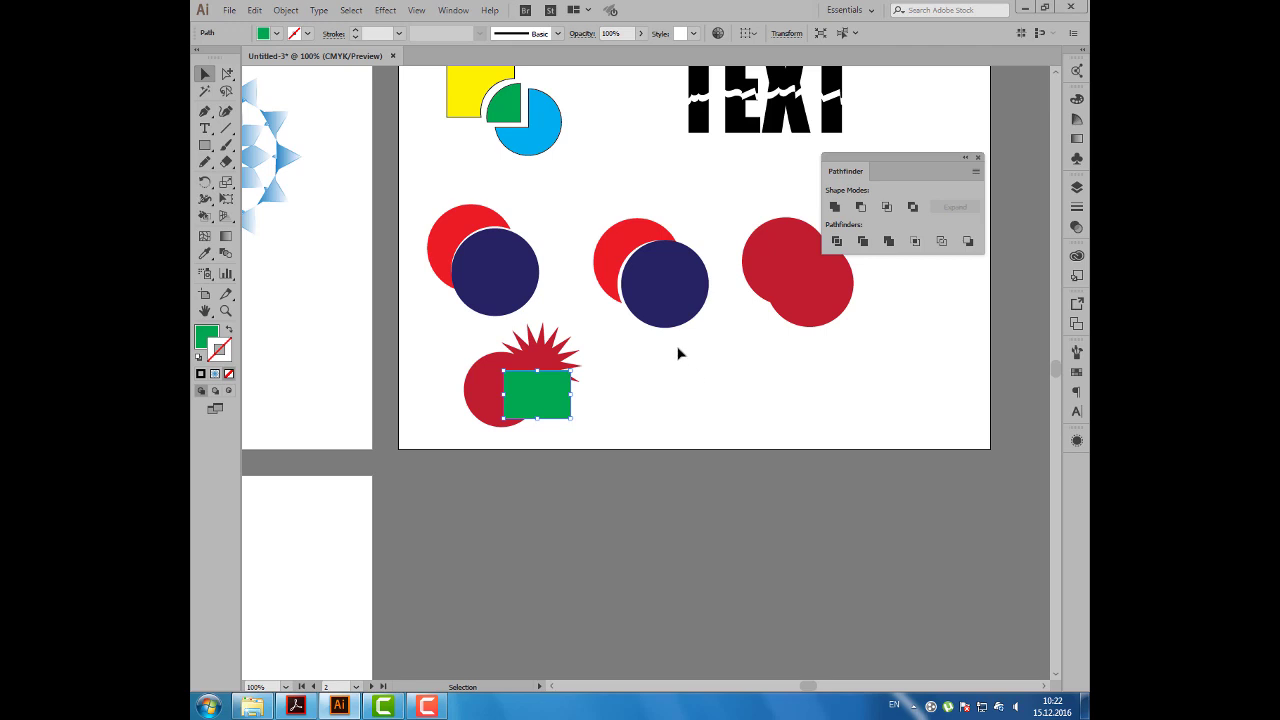
Zoom out to the lower artboard and select the circle-star-rectangle composite.
key(ctrl+minus)
drag(731, 351, 941, 305)
drag(889, 175, 600, 357)
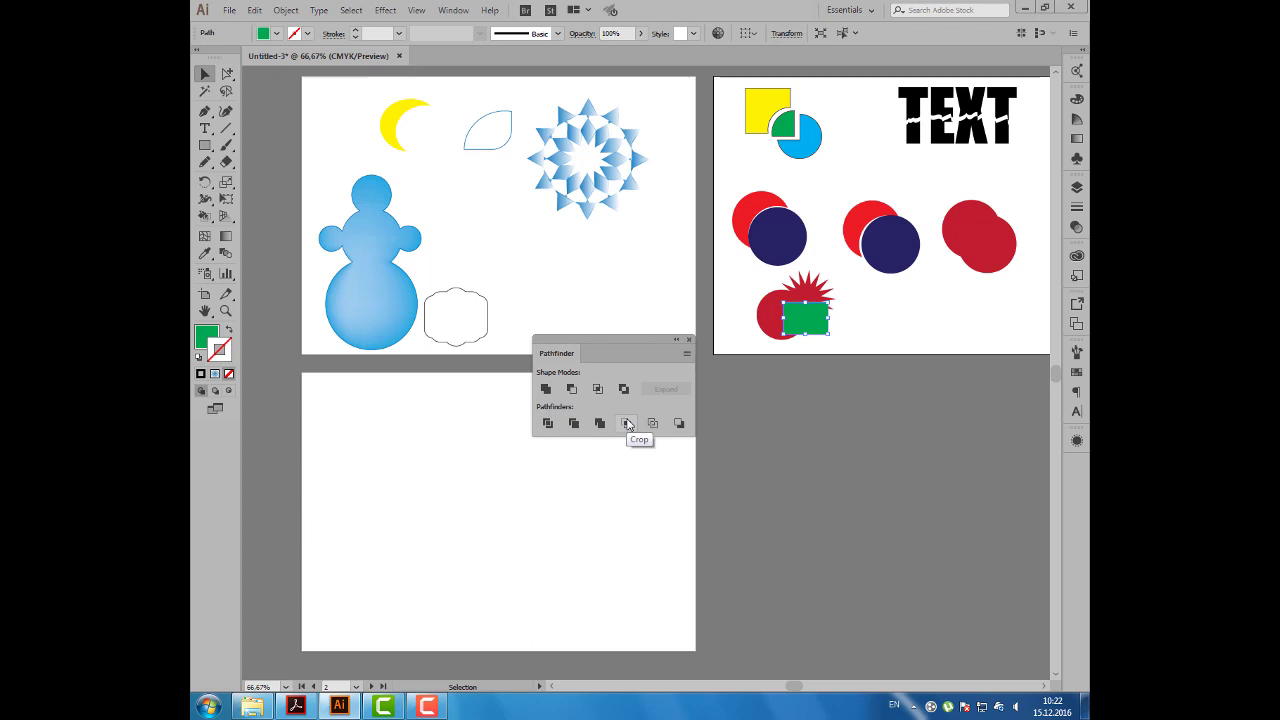
drag(601, 357, 523, 289)
drag(494, 423, 537, 434)
drag(555, 296, 558, 285)
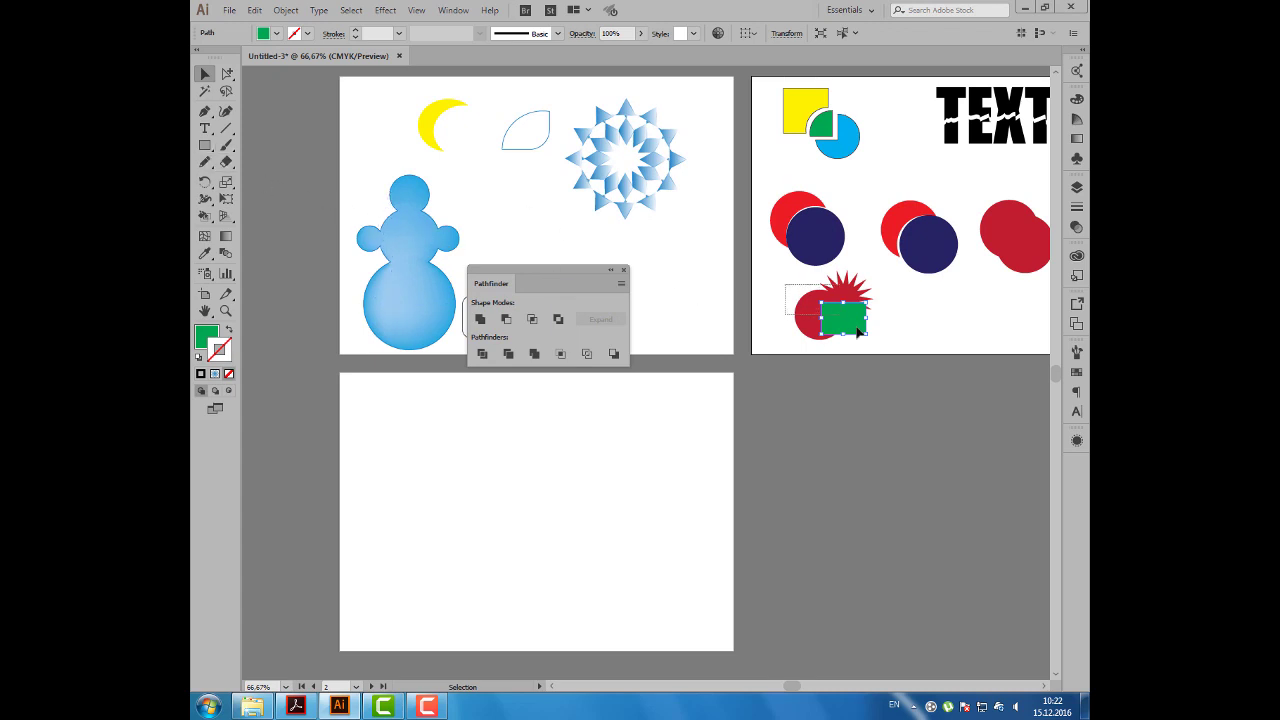
mouse_move(785, 291)
mouse_down()
mouse_move(858, 335)
mouse_move(425, 456)
mouse_move(419, 504)
mouse_move(472, 490)
mouse_move(474, 533)
mouse_move(474, 463)
mouse_up()
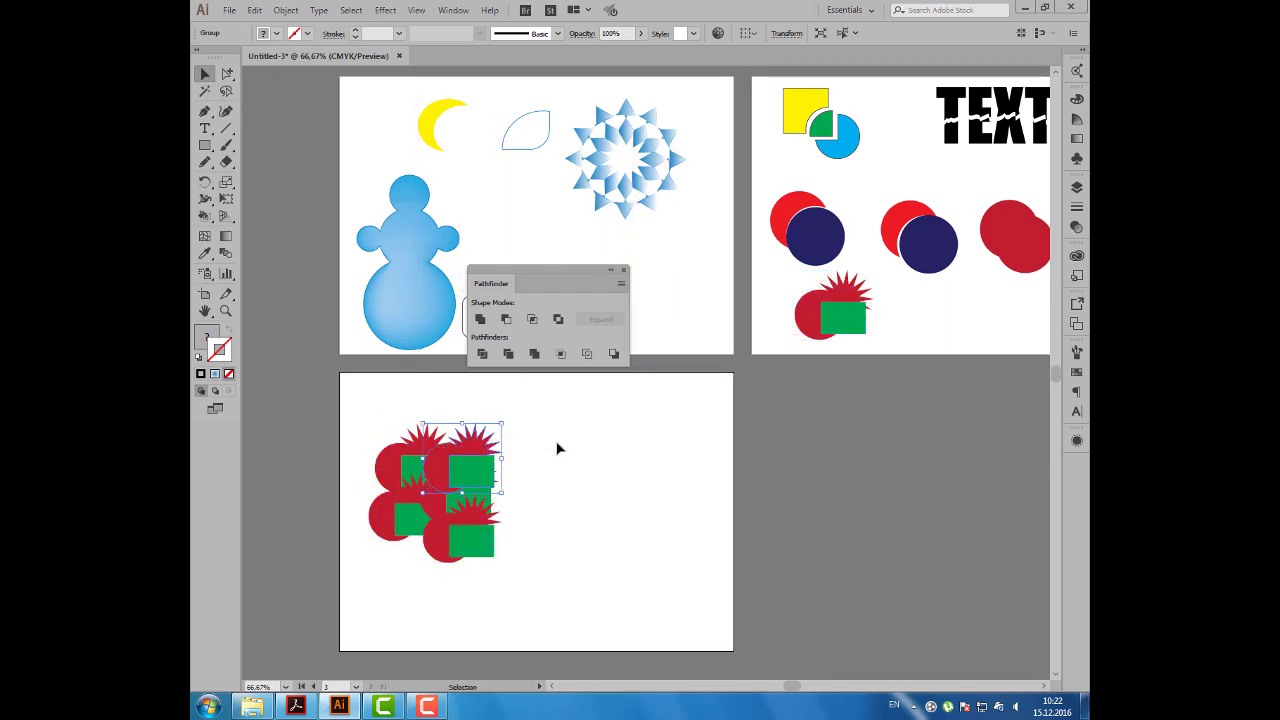
Draw a star with default white fill and black outline, enlarged over the cluster.
click(558, 449)
mouse_move(205, 145)
mouse_down()
mouse_move(274, 162)
mouse_move(264, 212)
mouse_up()
drag(429, 490, 455, 512)
key(d)
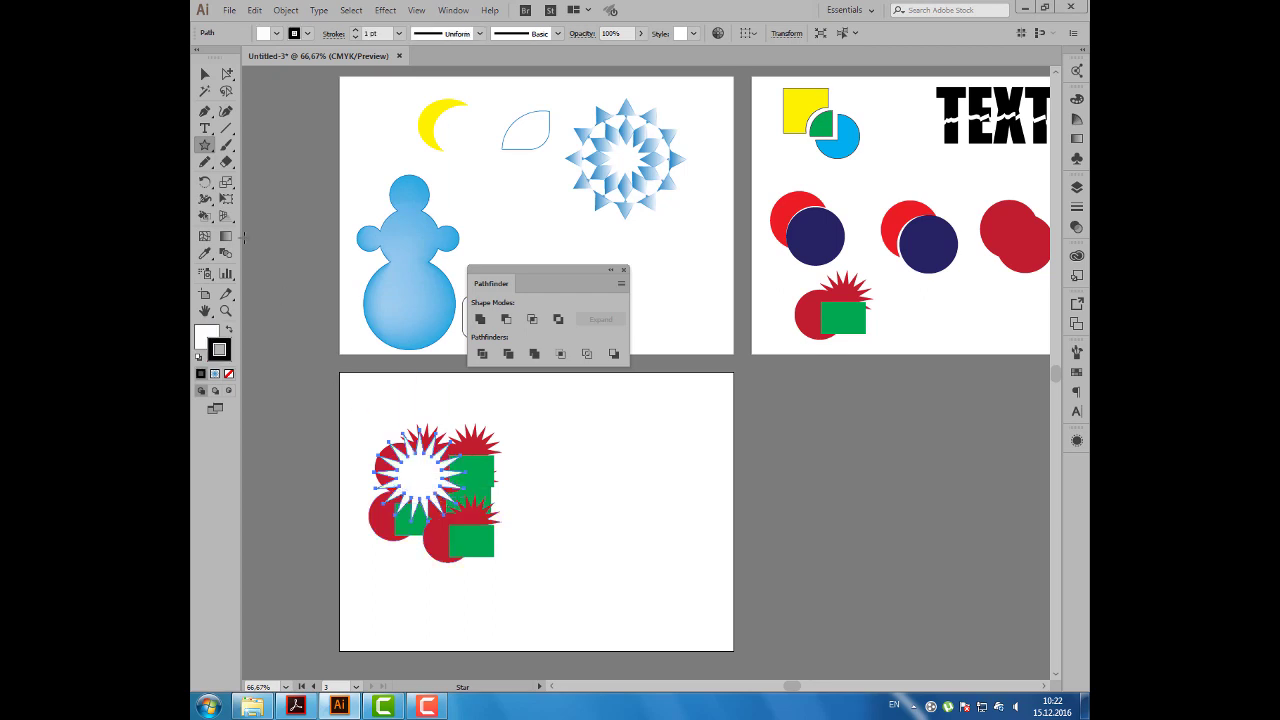
key(v)
drag(410, 469, 458, 493)
drag(393, 431, 427, 470)
Duplicate the whole clustered arrangement to the right.
drag(366, 423, 524, 574)
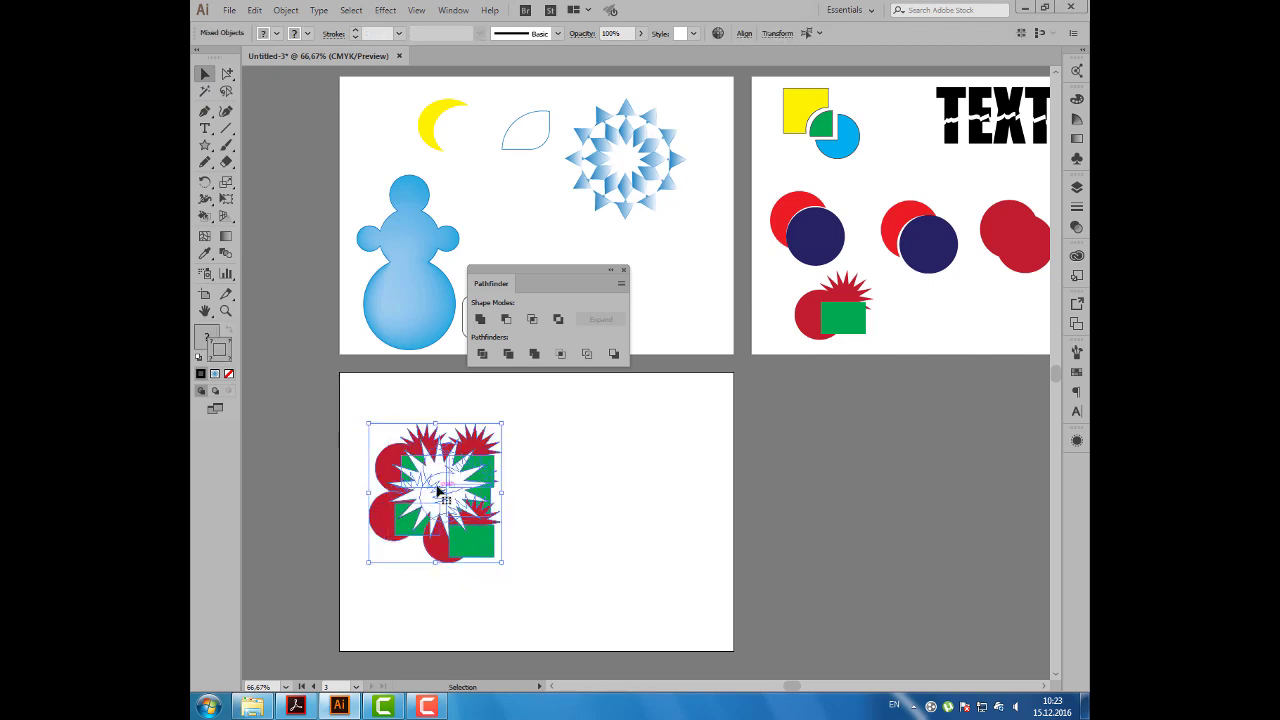
drag(437, 489, 629, 489)
click(379, 405)
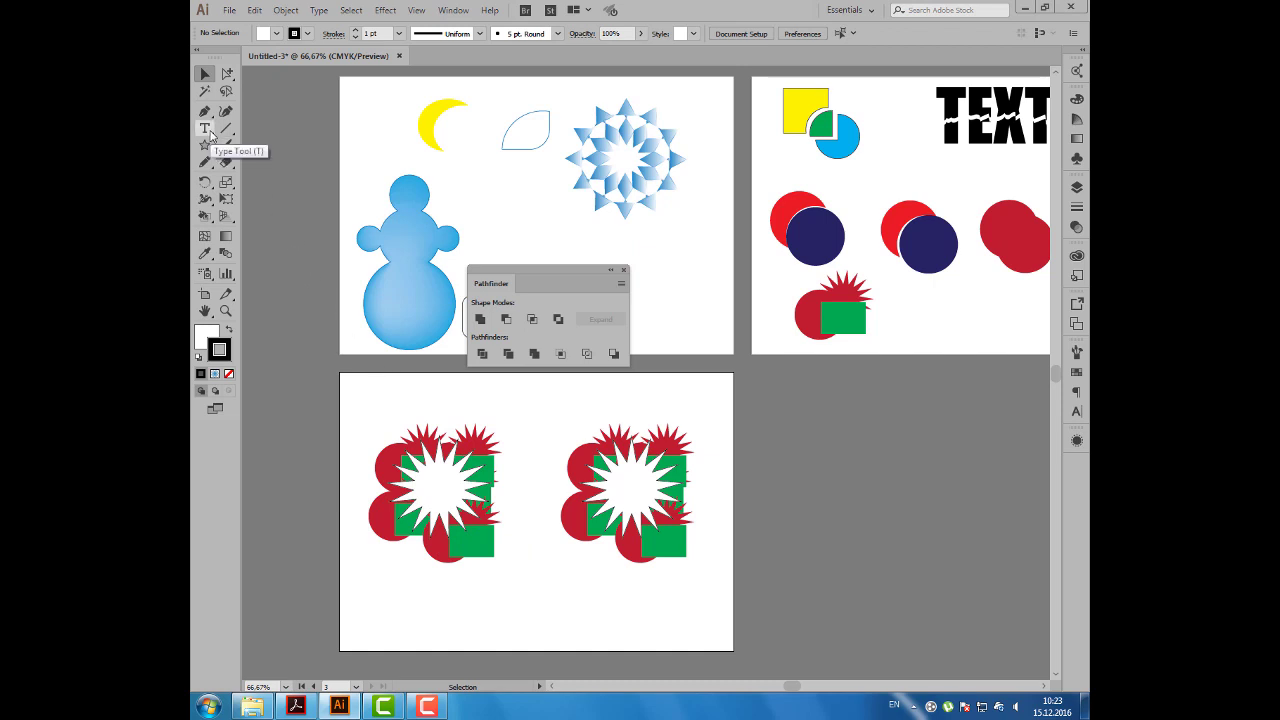
Add an enlarged 'CTRL+7' text label above the left cluster, then select that cluster.
click(206, 129)
click(395, 401)
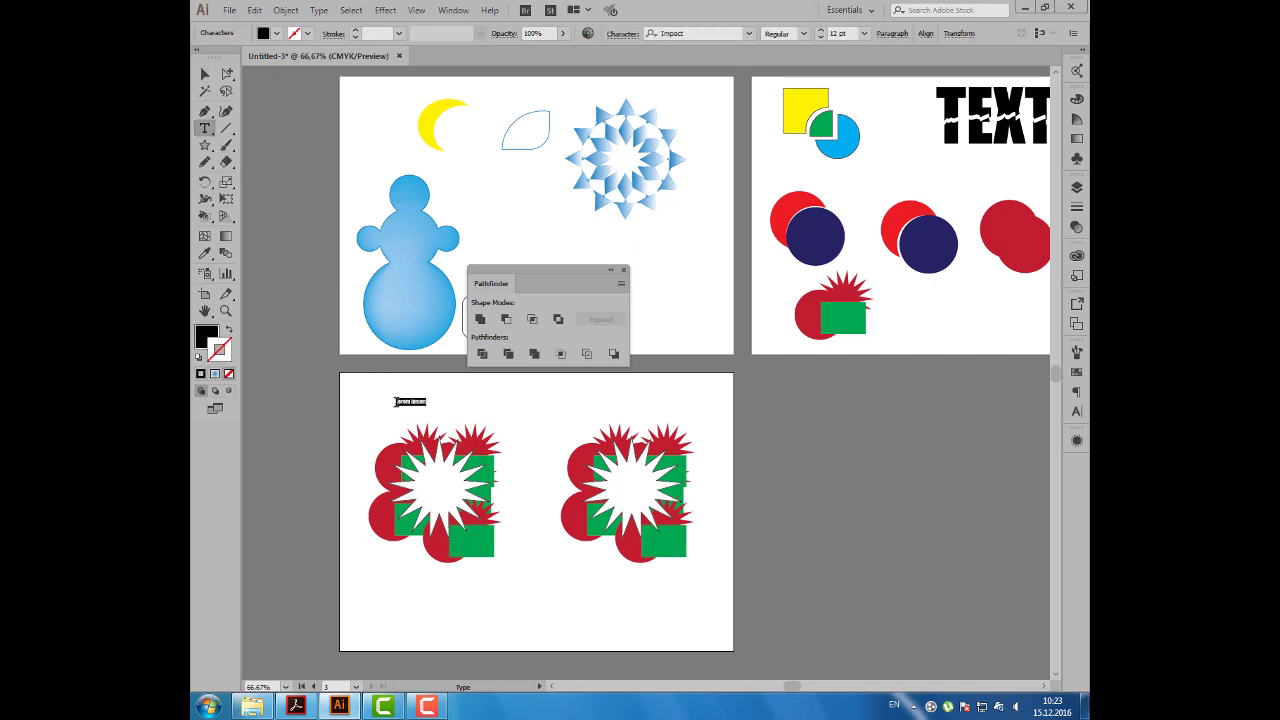
text(m)
click(205, 74)
mouse_move(412, 408)
mouse_down()
mouse_move(486, 440)
mouse_move(445, 410)
mouse_up()
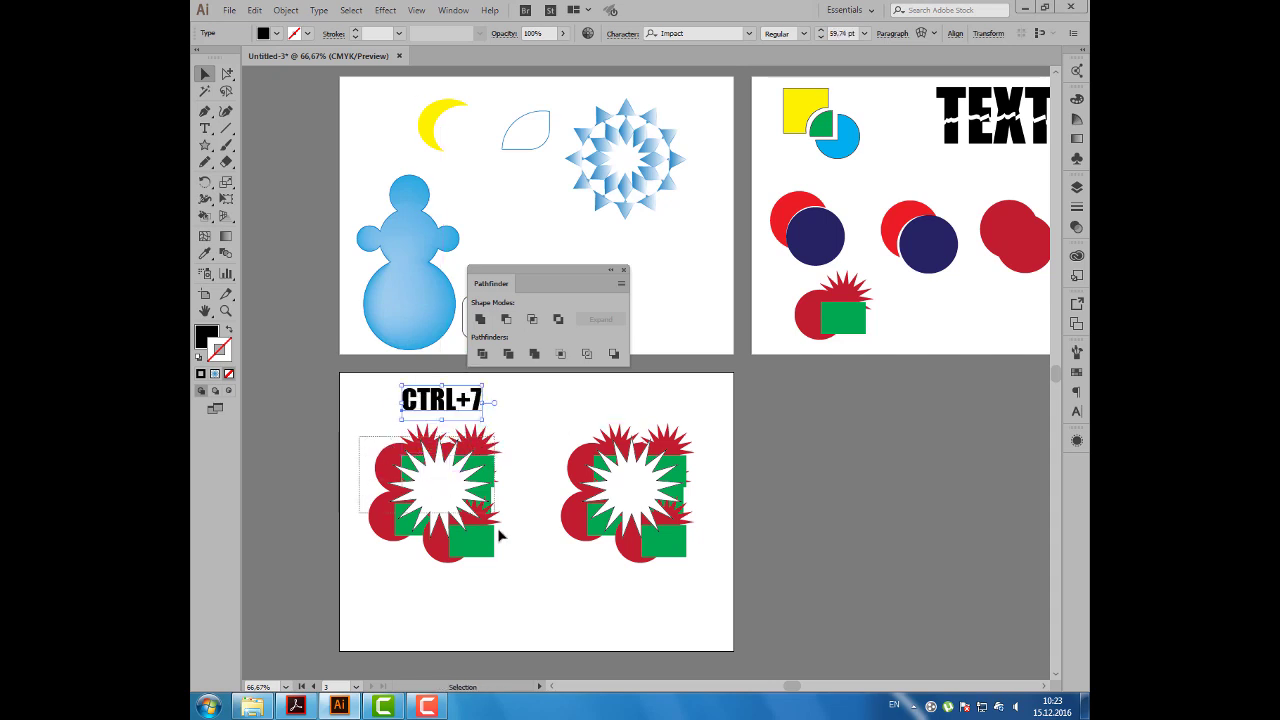
drag(361, 441, 498, 538)
drag(436, 484, 433, 442)
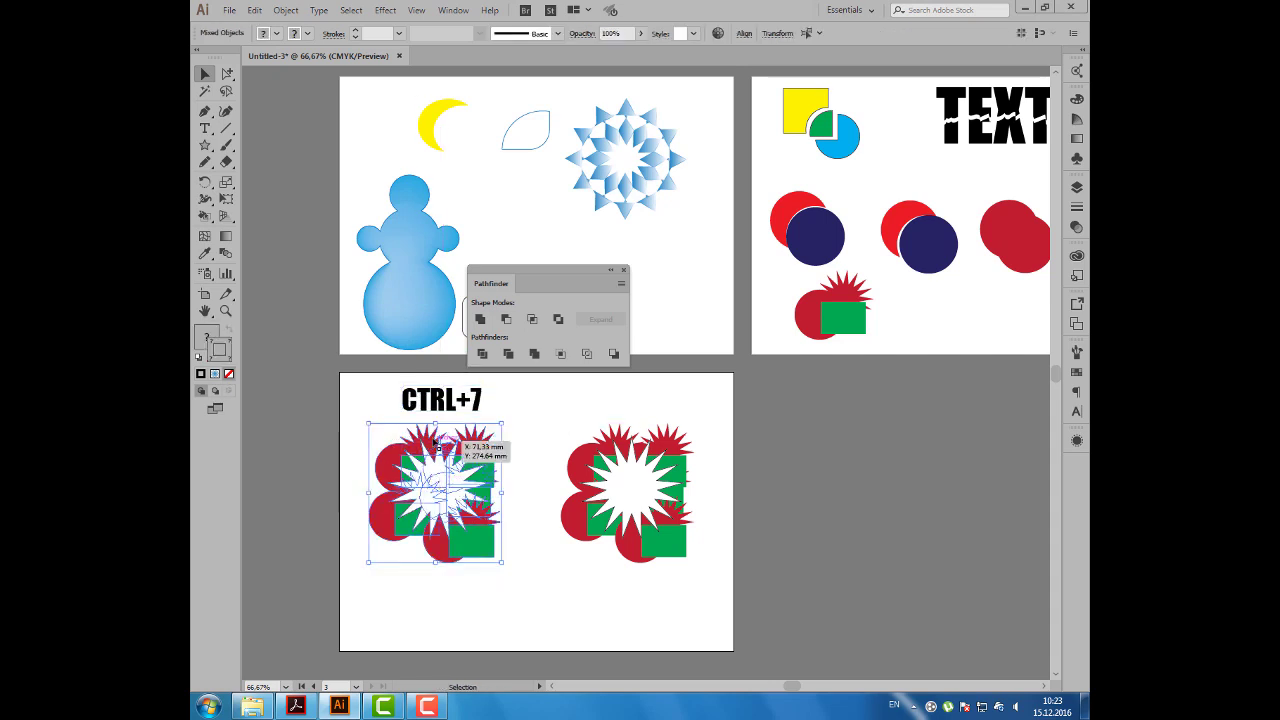
Clip the left cluster to its top starburst and select the clipping outline.
click(286, 10)
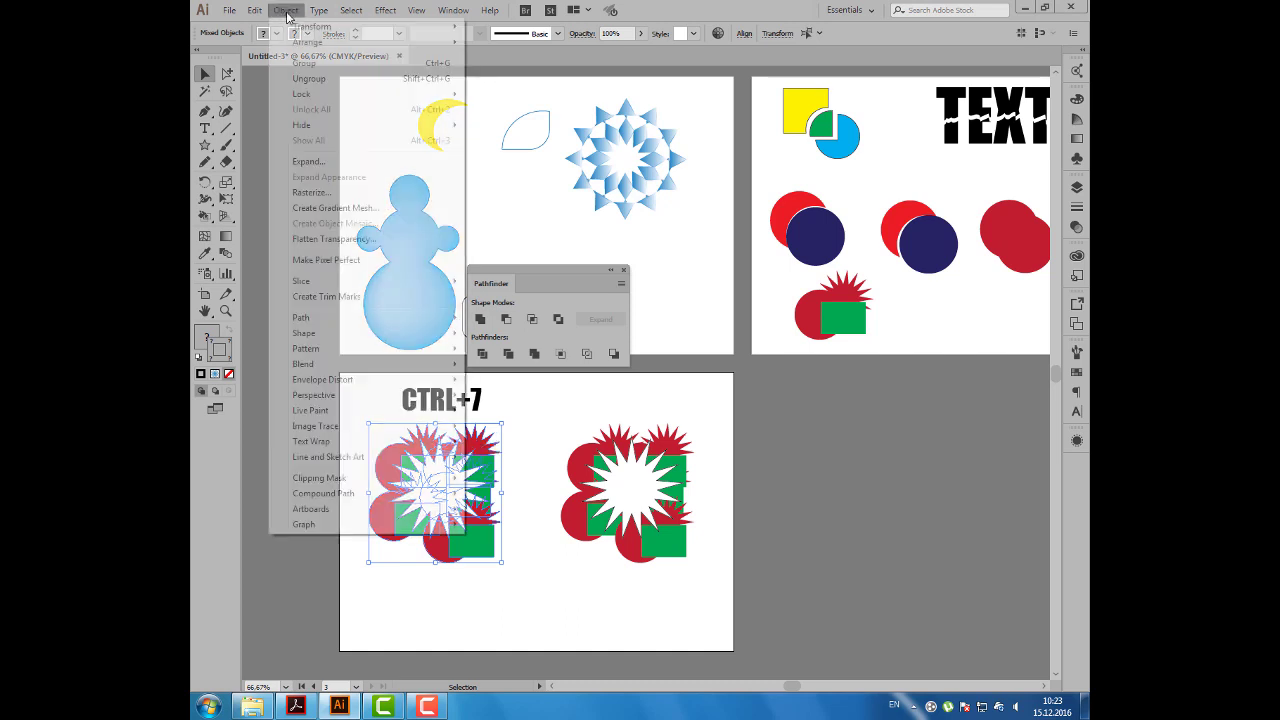
mouse_move(319, 478)
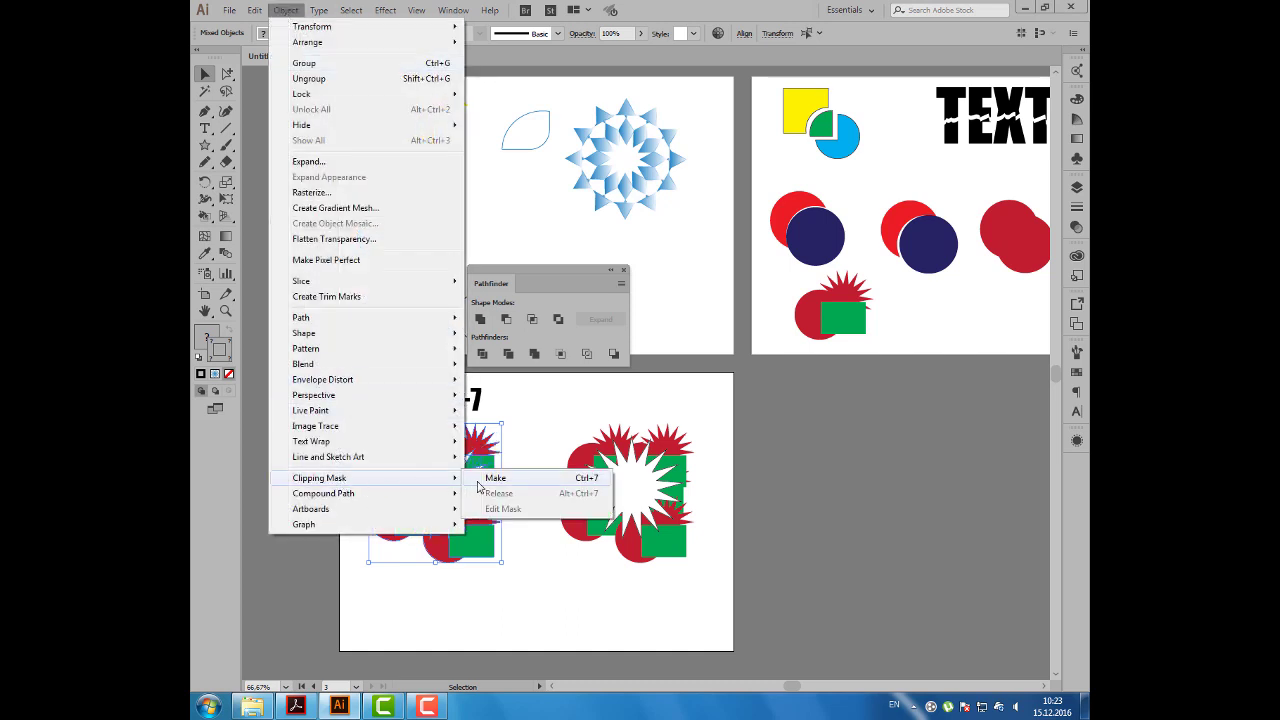
click(495, 480)
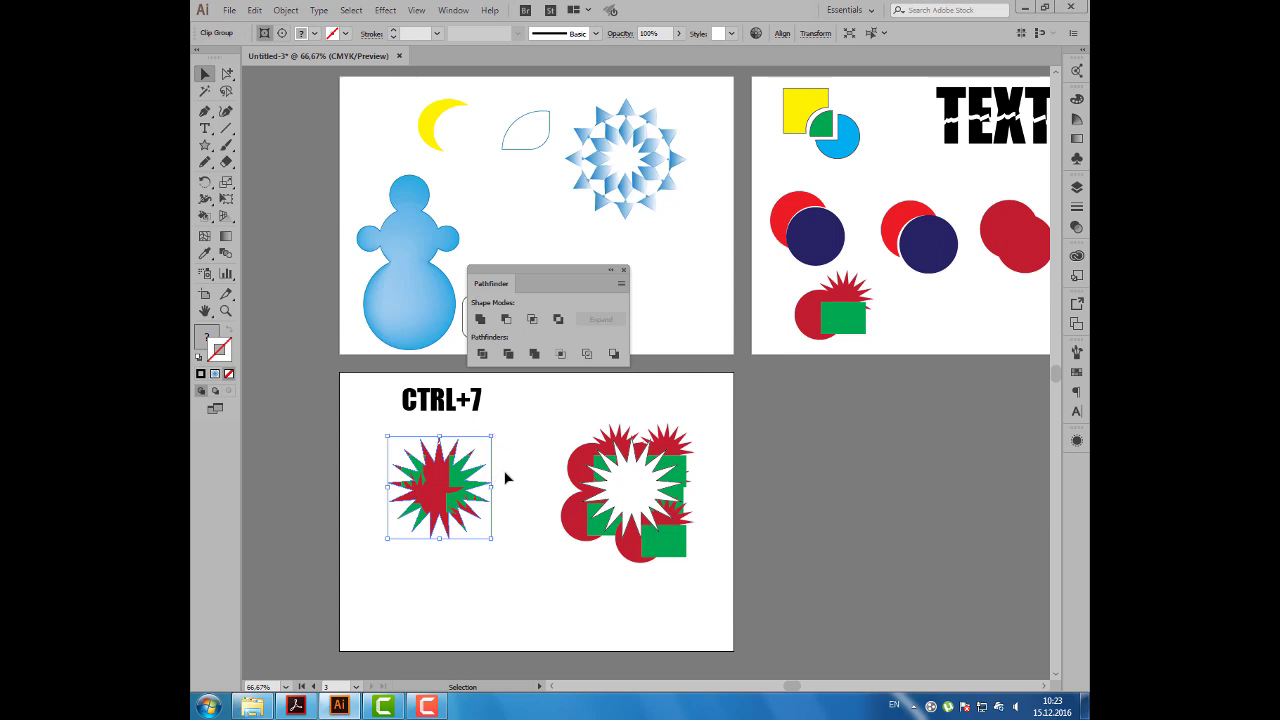
click(283, 33)
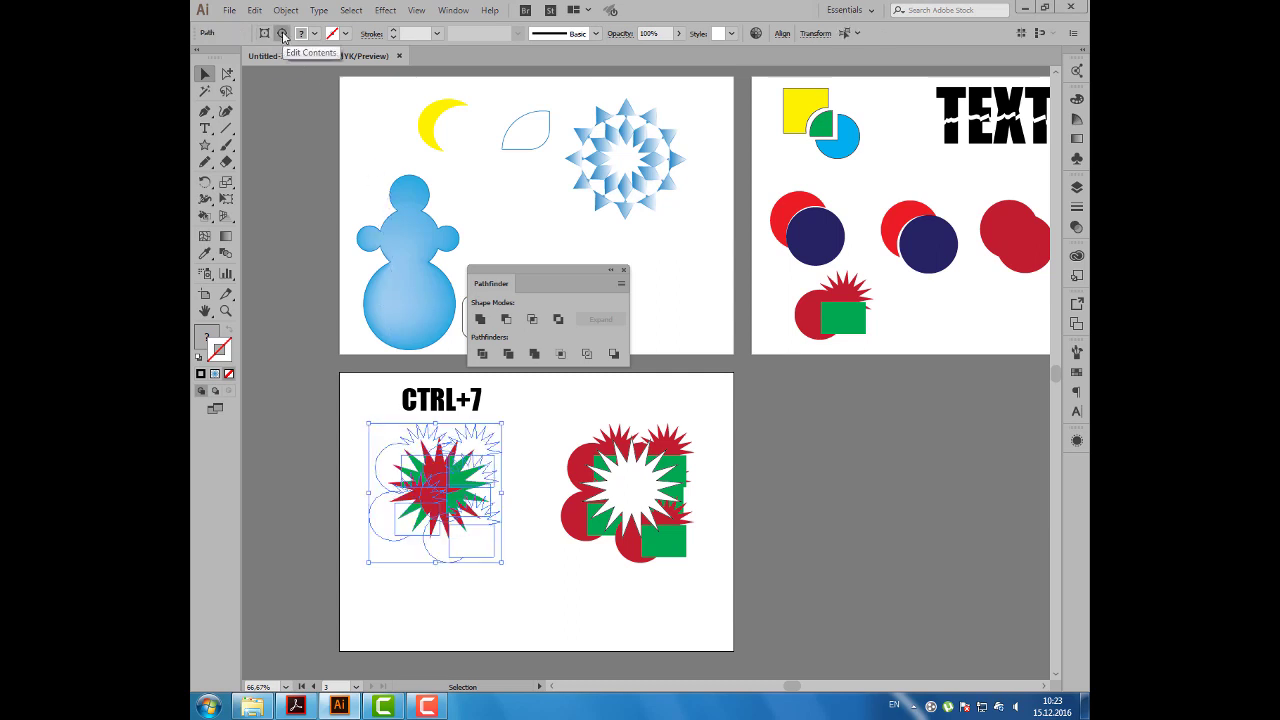
click(264, 33)
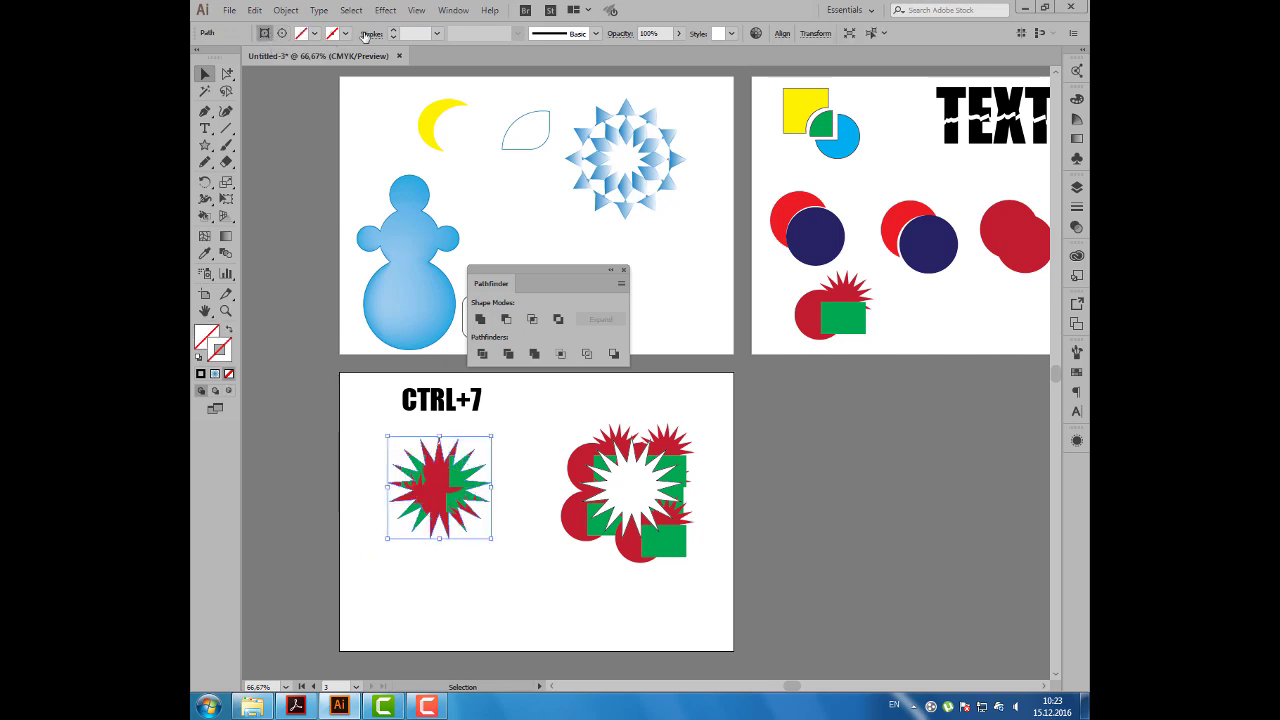
Give the clipping outline a 2 pt purple stroke, then select the right cluster.
click(345, 35)
click(327, 67)
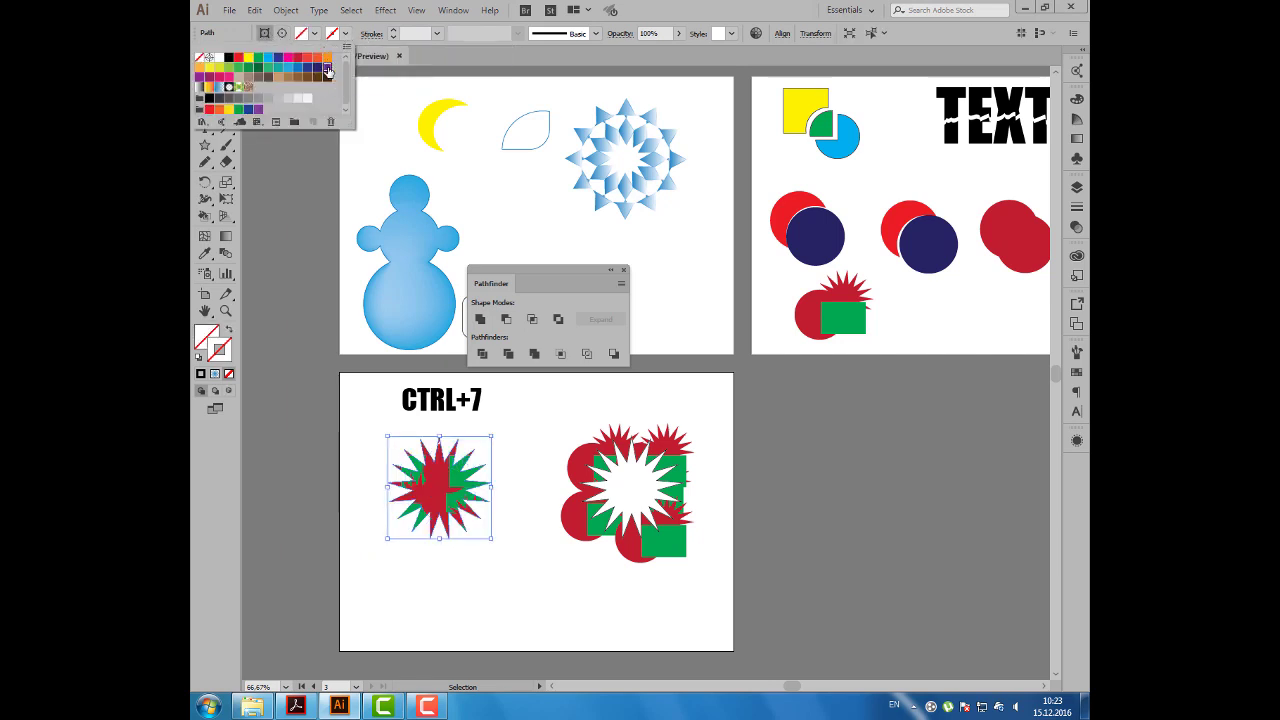
click(393, 31)
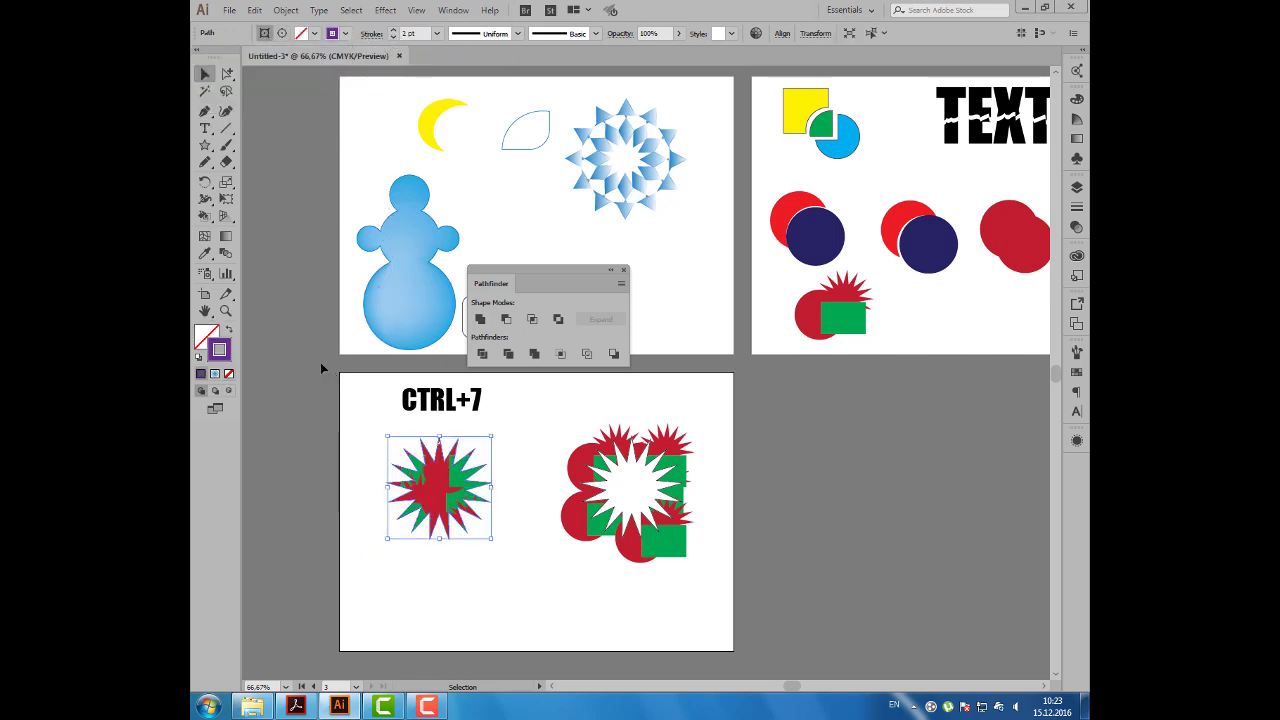
click(320, 400)
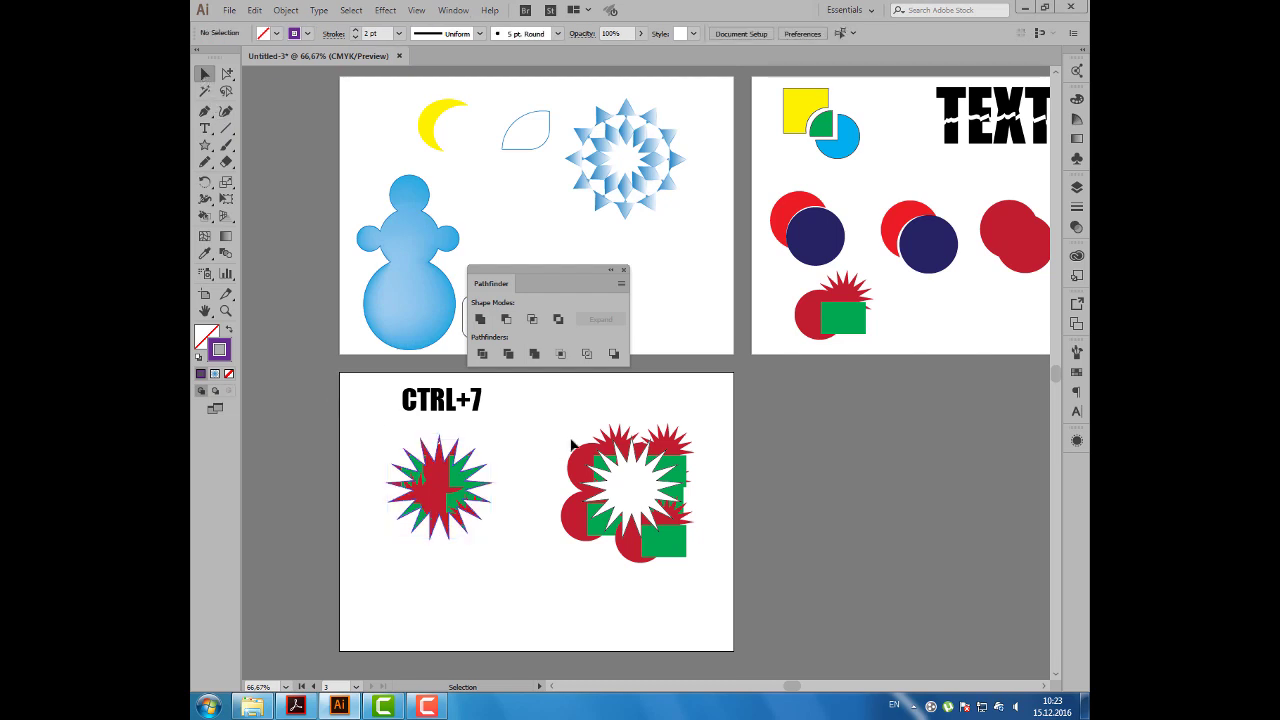
drag(559, 420, 696, 564)
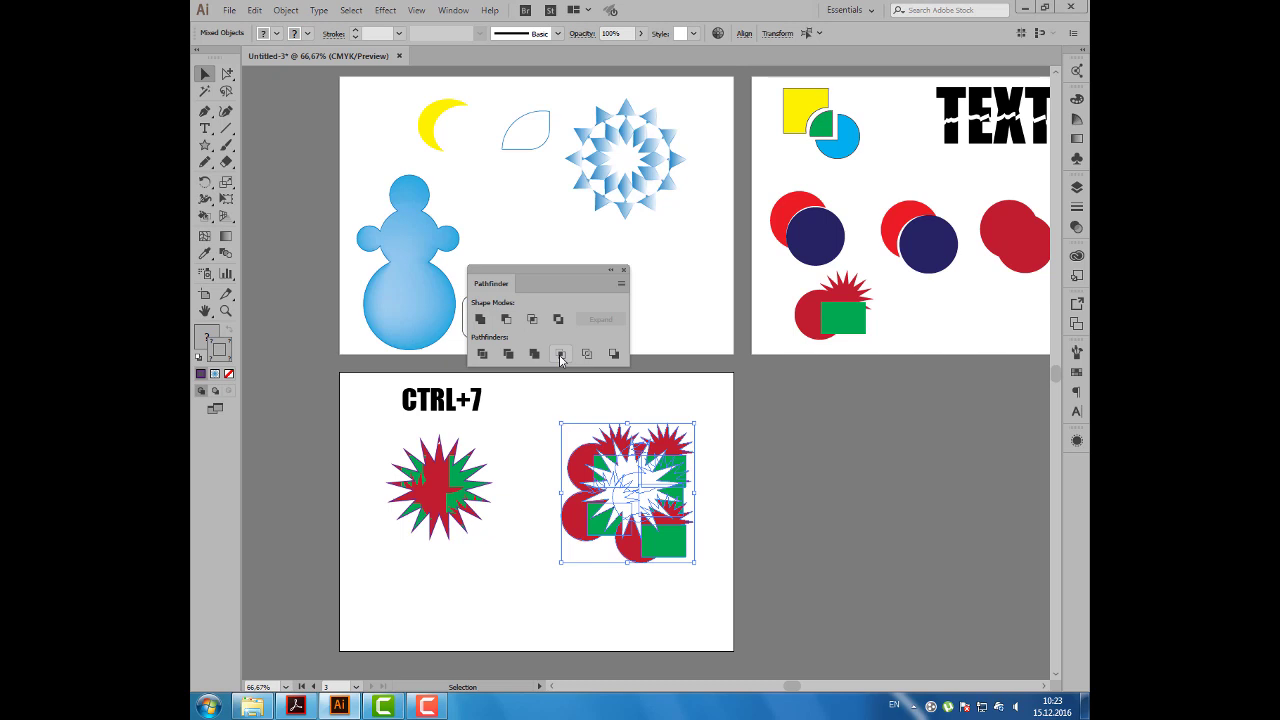
Crop the right cluster to its starburst and restroke the left outline 6 pt orange.
click(560, 355)
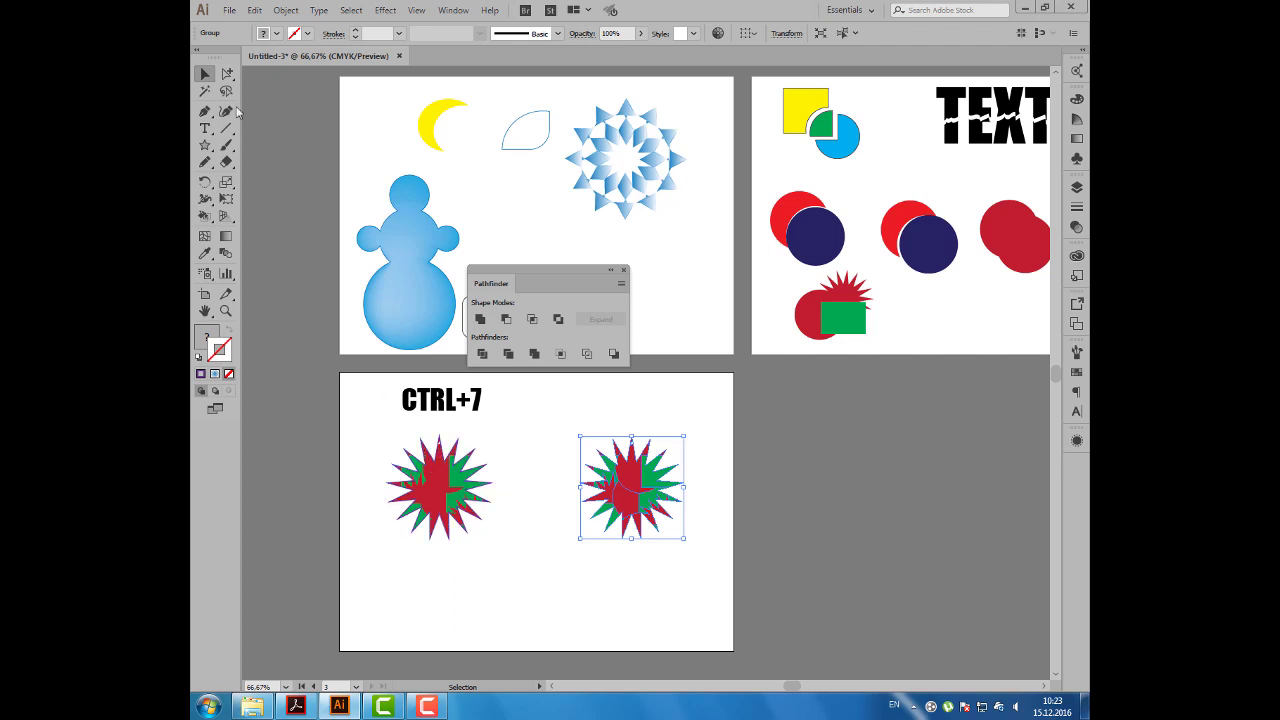
key(a)
click(458, 450)
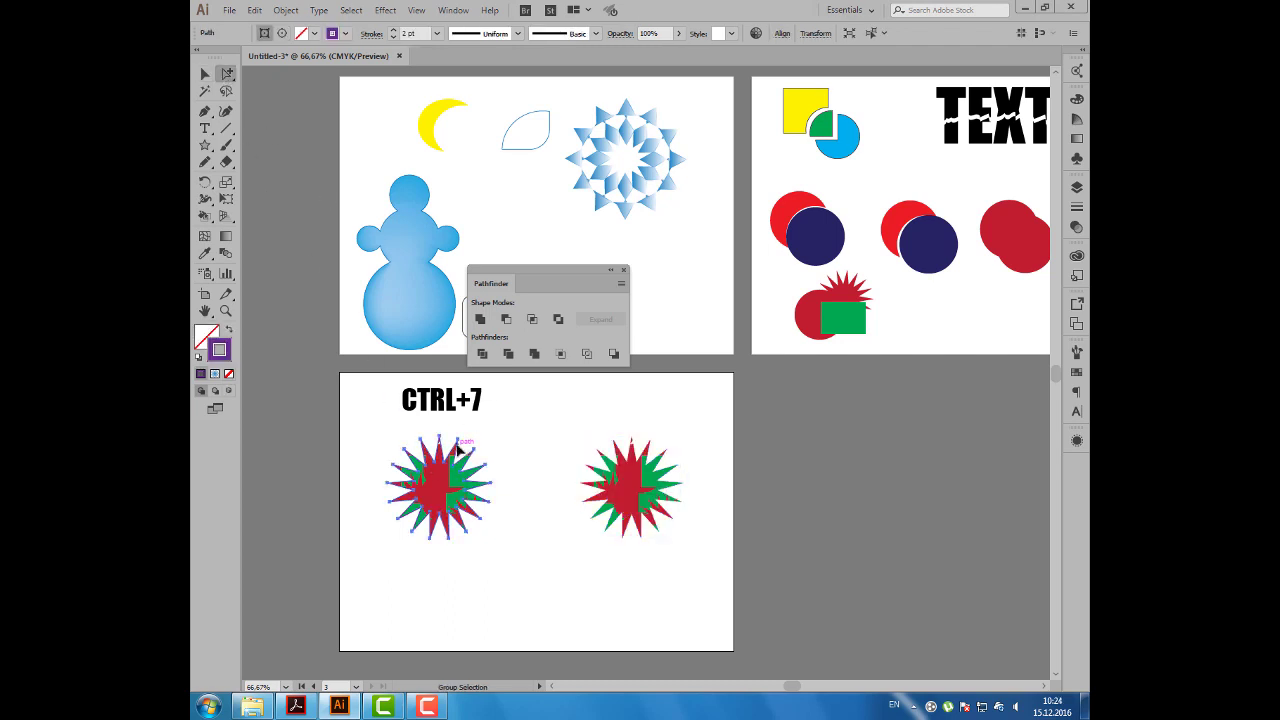
click(391, 30)
click(391, 30)
click(346, 35)
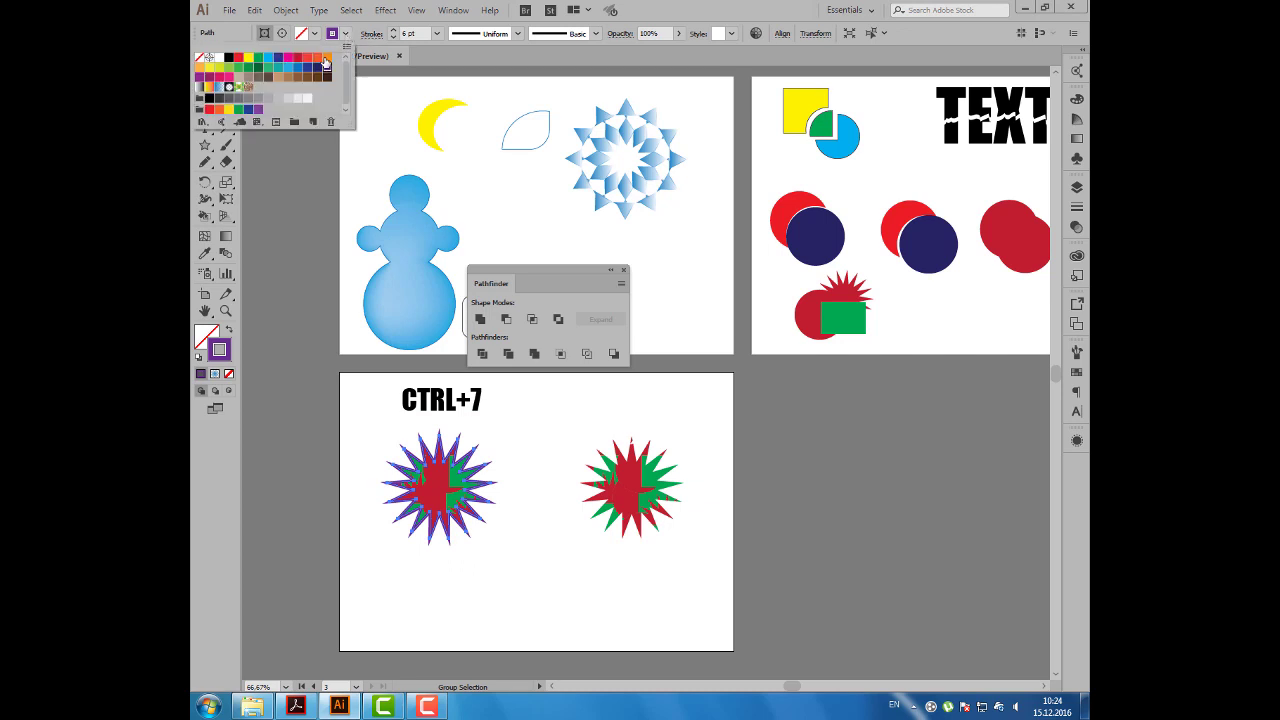
click(327, 57)
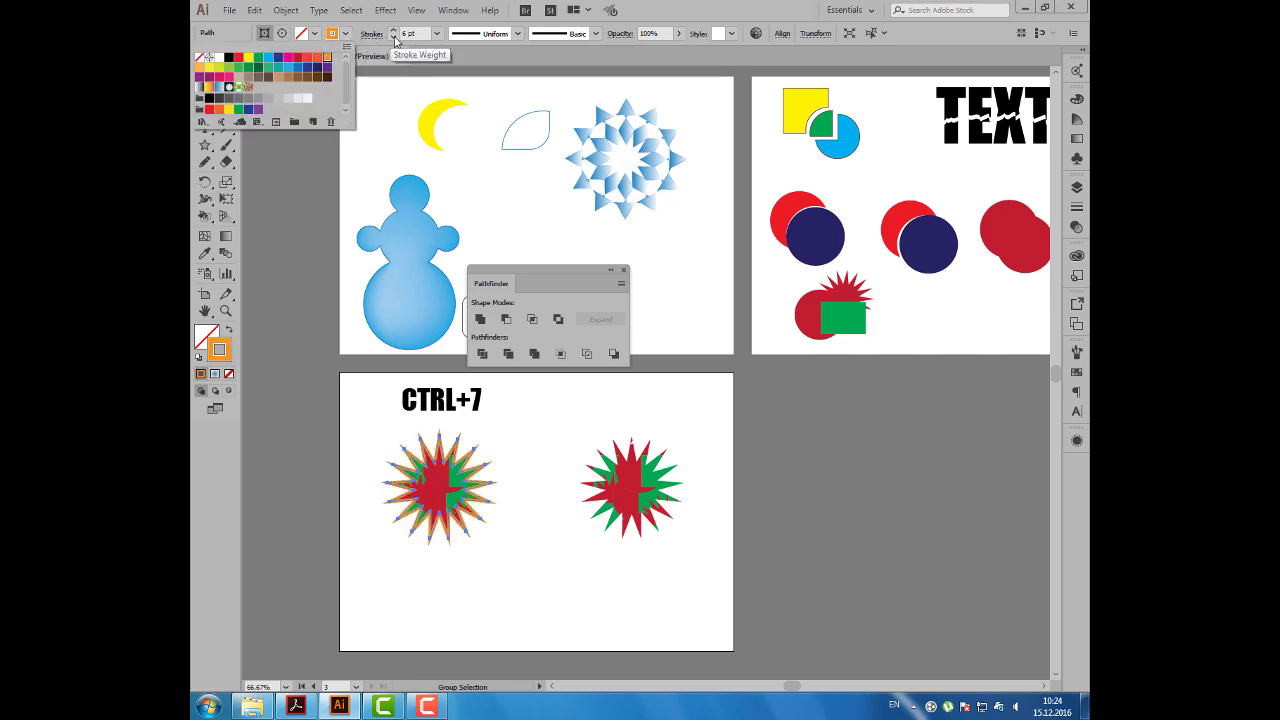
click(393, 37)
click(393, 37)
Test-move the right starburst and one of its red pieces, then undo the moves.
click(207, 75)
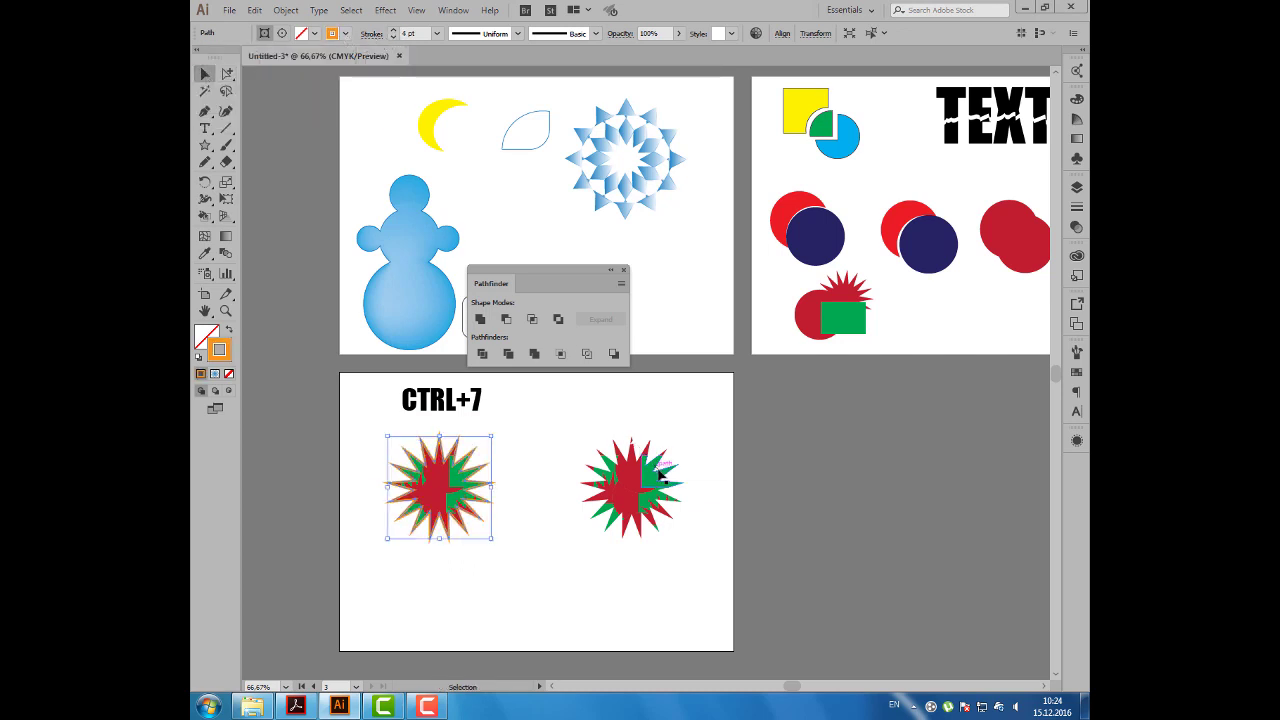
click(630, 487)
drag(570, 449, 558, 440)
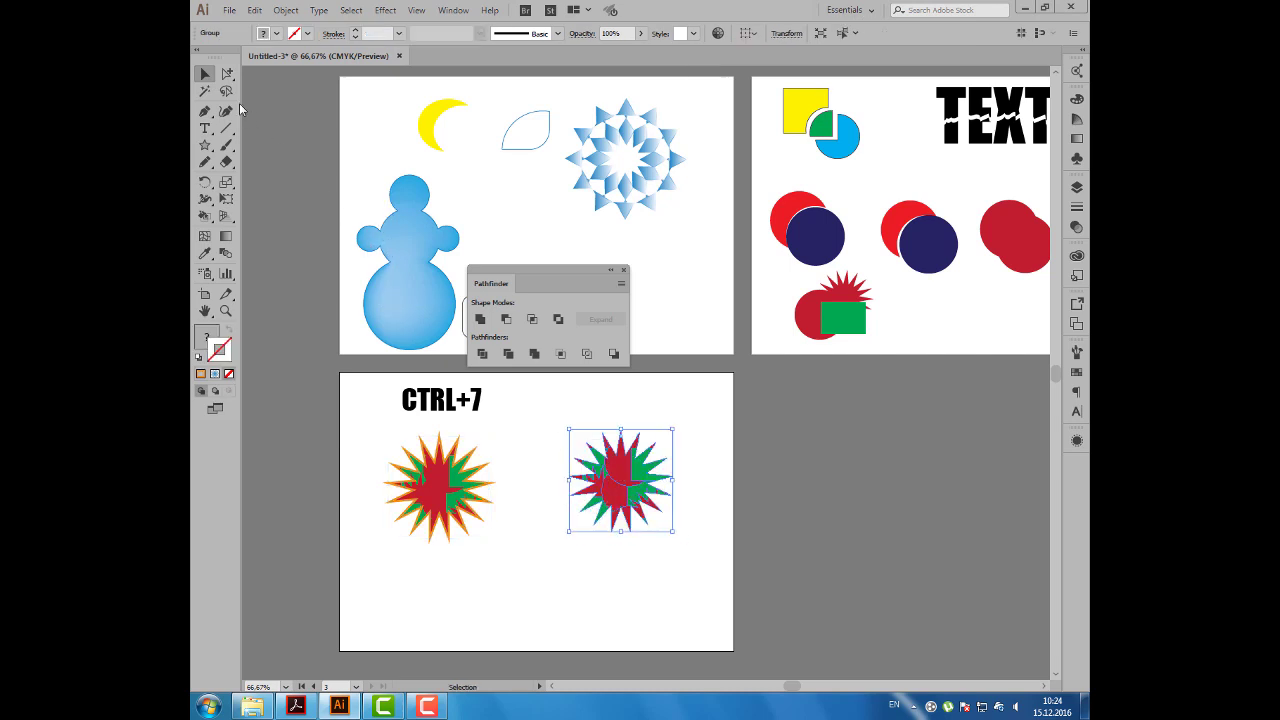
click(227, 73)
click(665, 440)
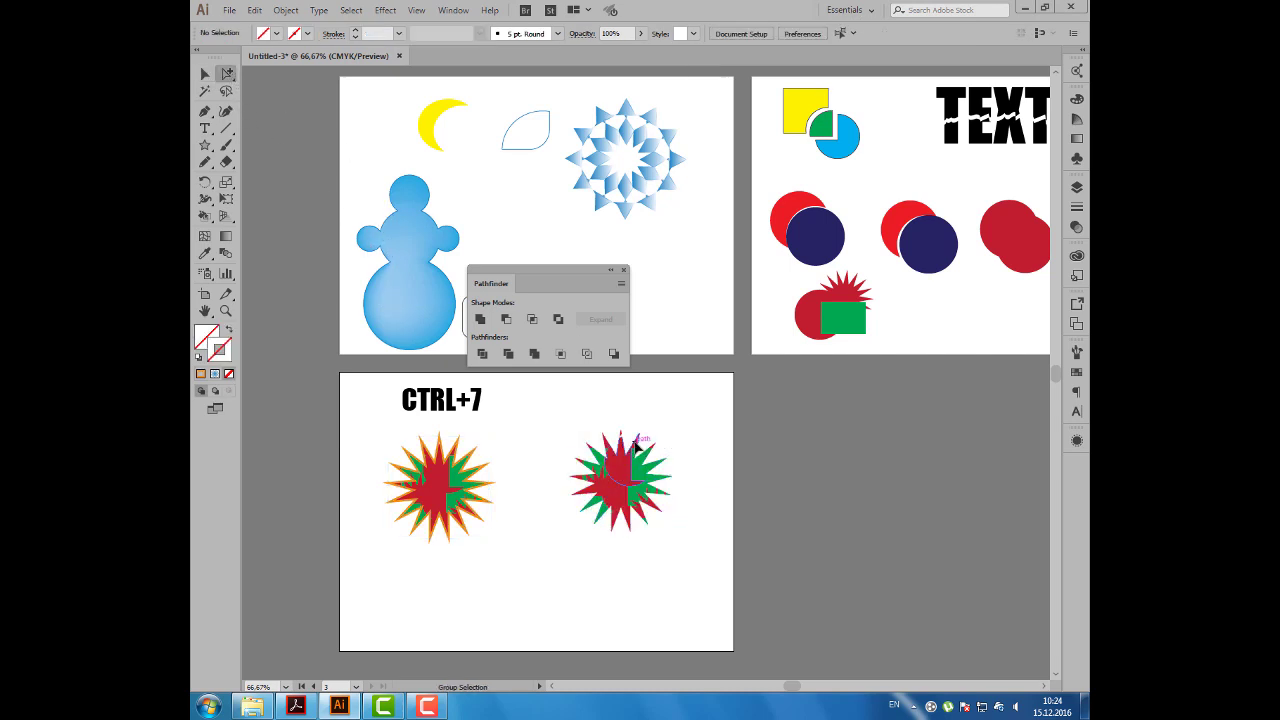
mouse_move(630, 448)
mouse_down()
mouse_move(655, 420)
mouse_move(618, 440)
mouse_up()
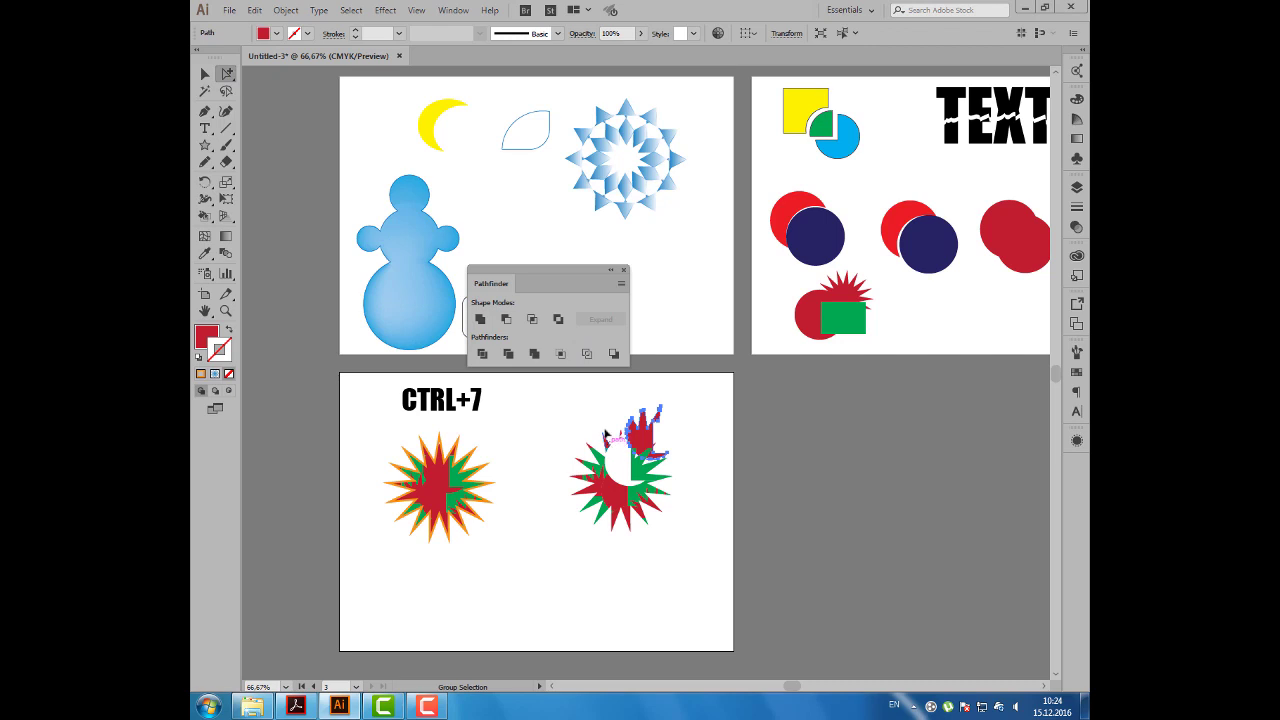
key(ctrl+z)
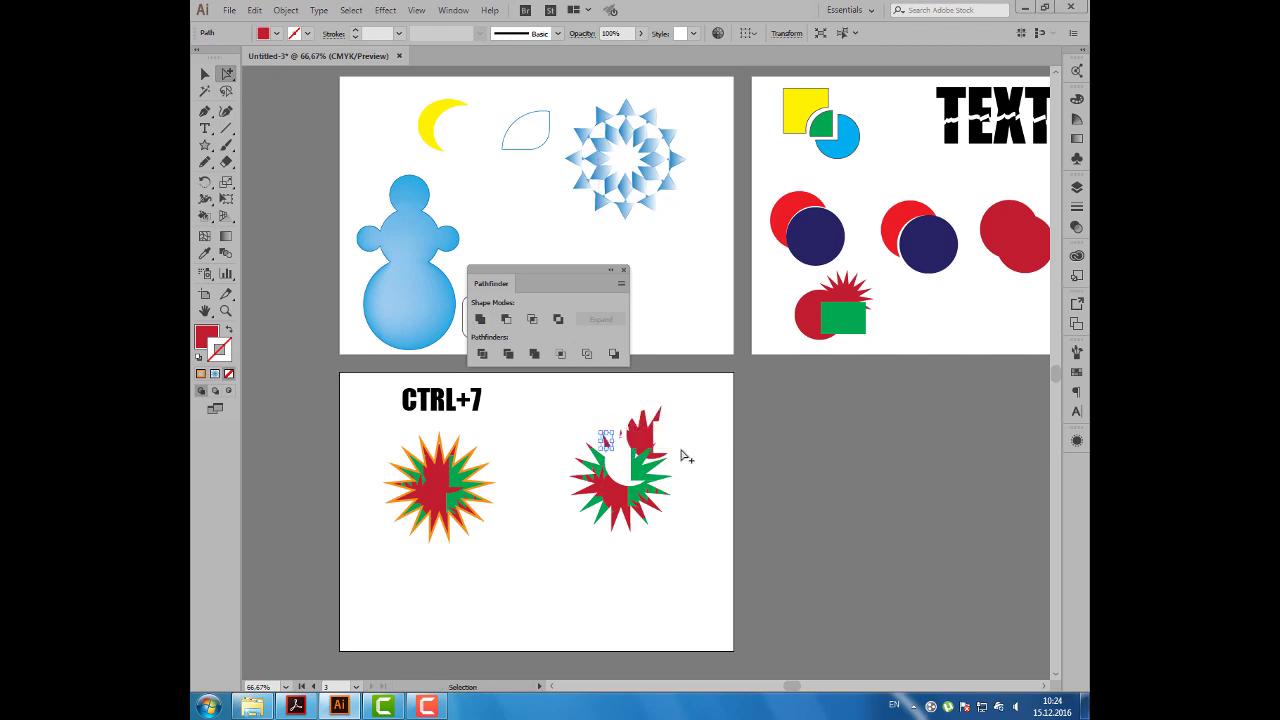
key(ctrl+z)
key(ctrl+z)
key(ctrl+z)
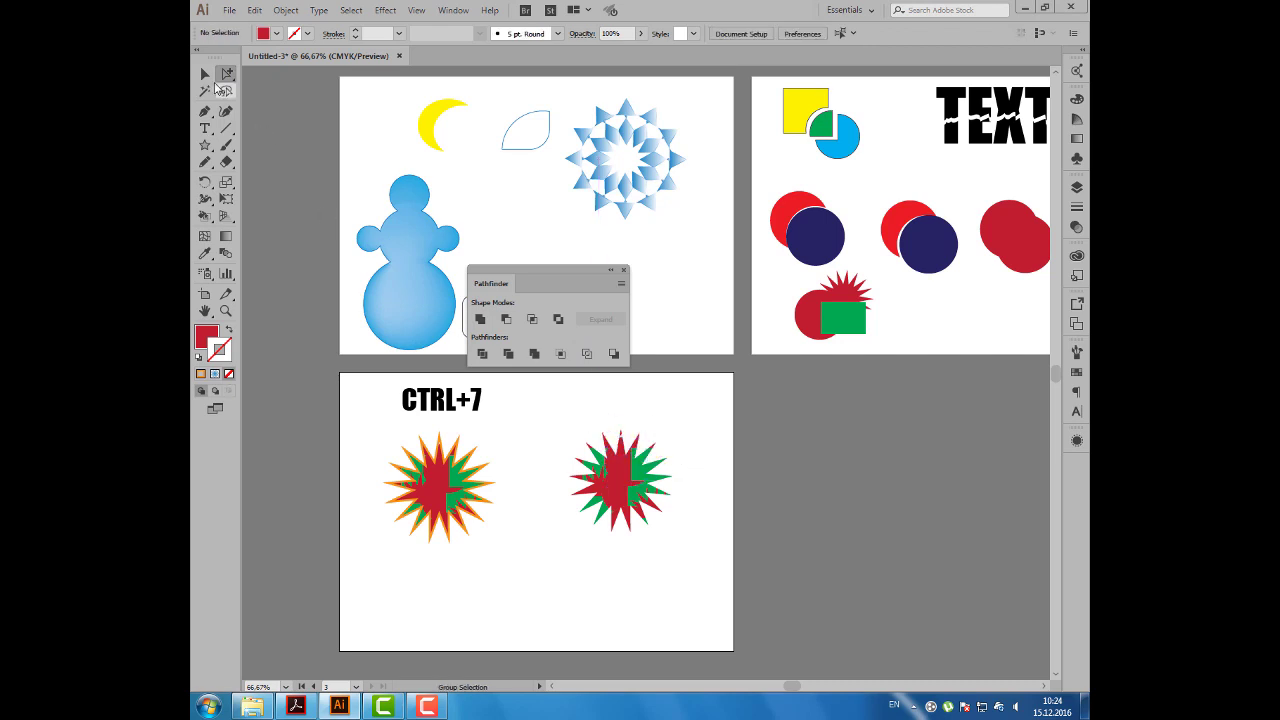
Reselect the right starburst as a whole group.
click(205, 74)
click(624, 469)
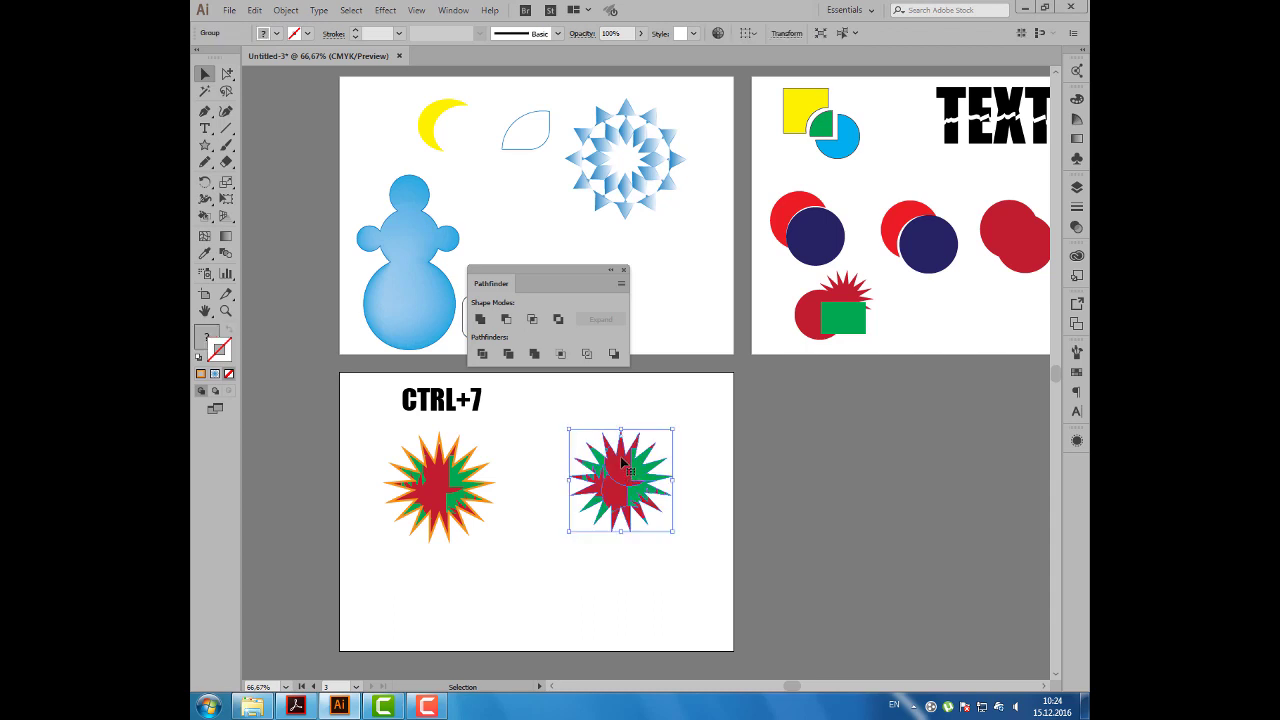
scroll(622, 462, down, 1)
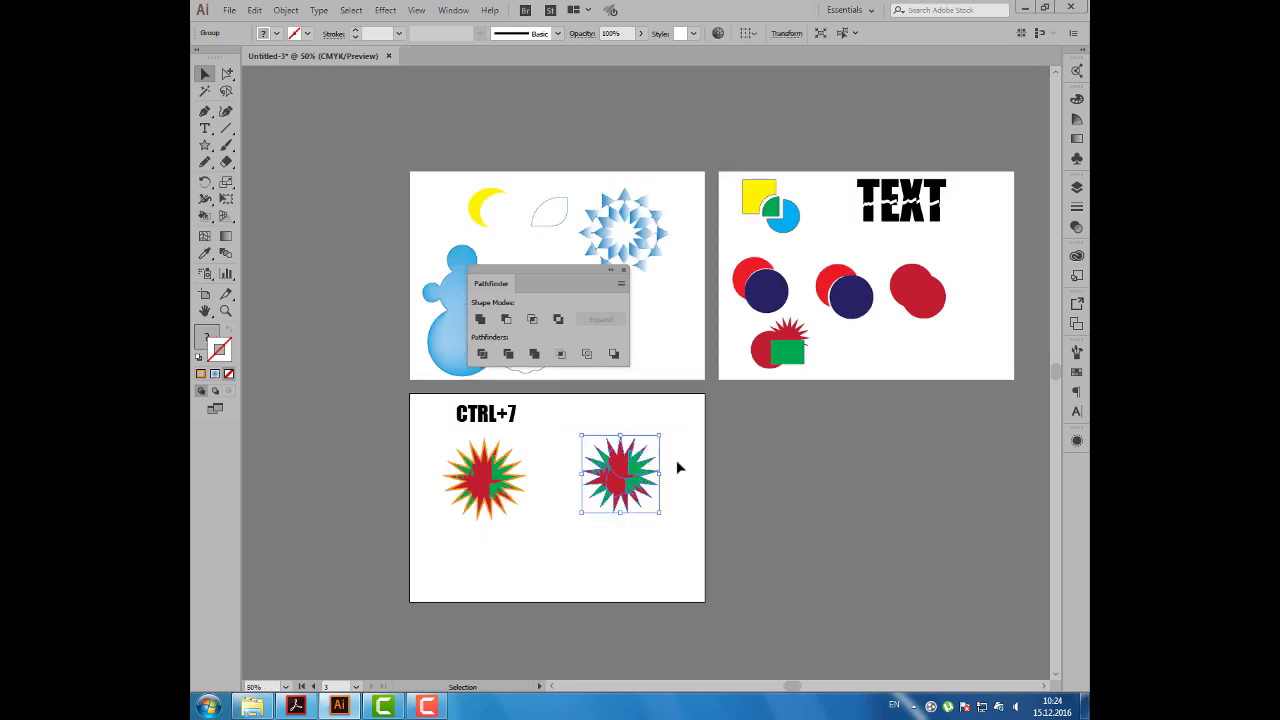
Duplicate Artboard 3 to the right to create a fourth artboard.
drag(774, 480, 749, 466)
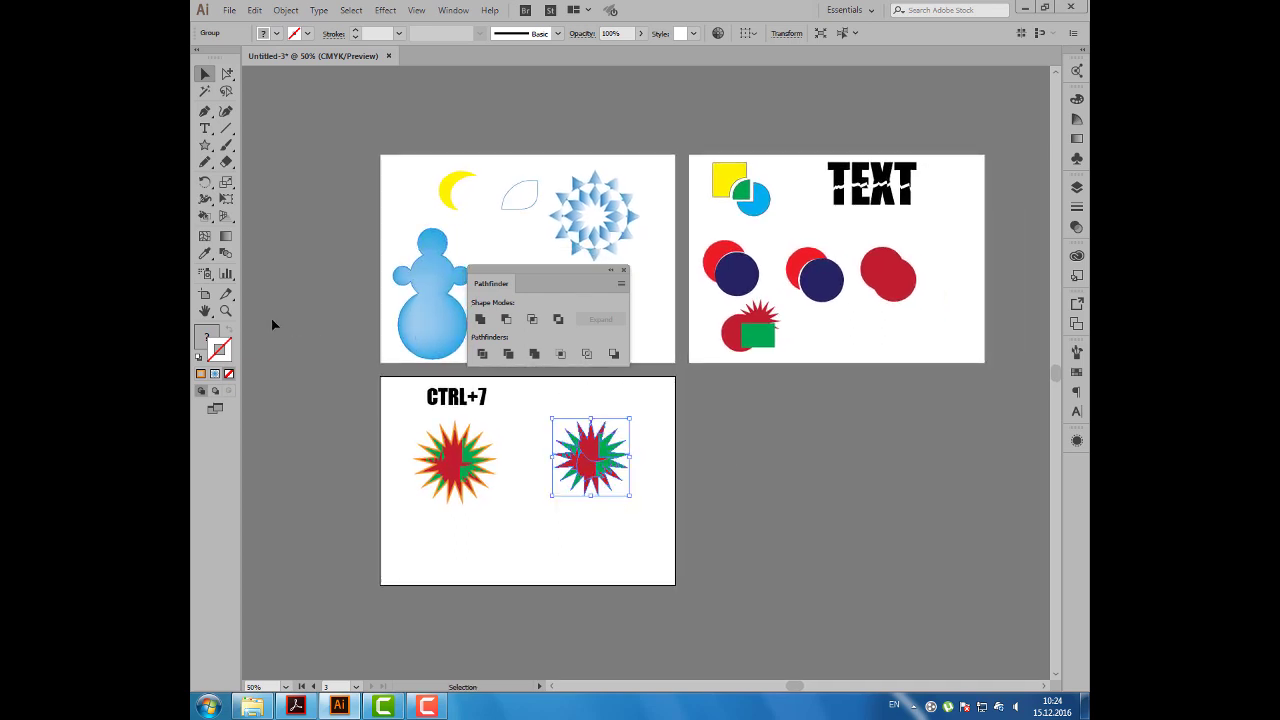
click(204, 294)
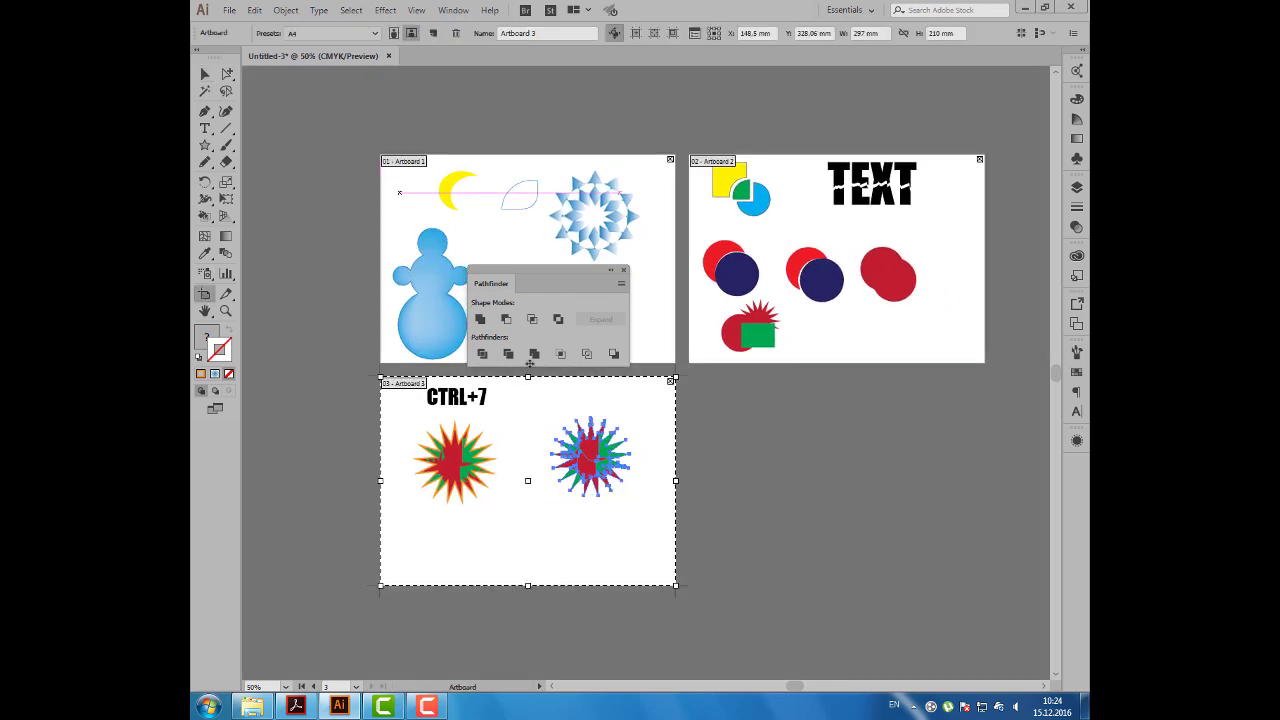
drag(383, 382, 691, 381)
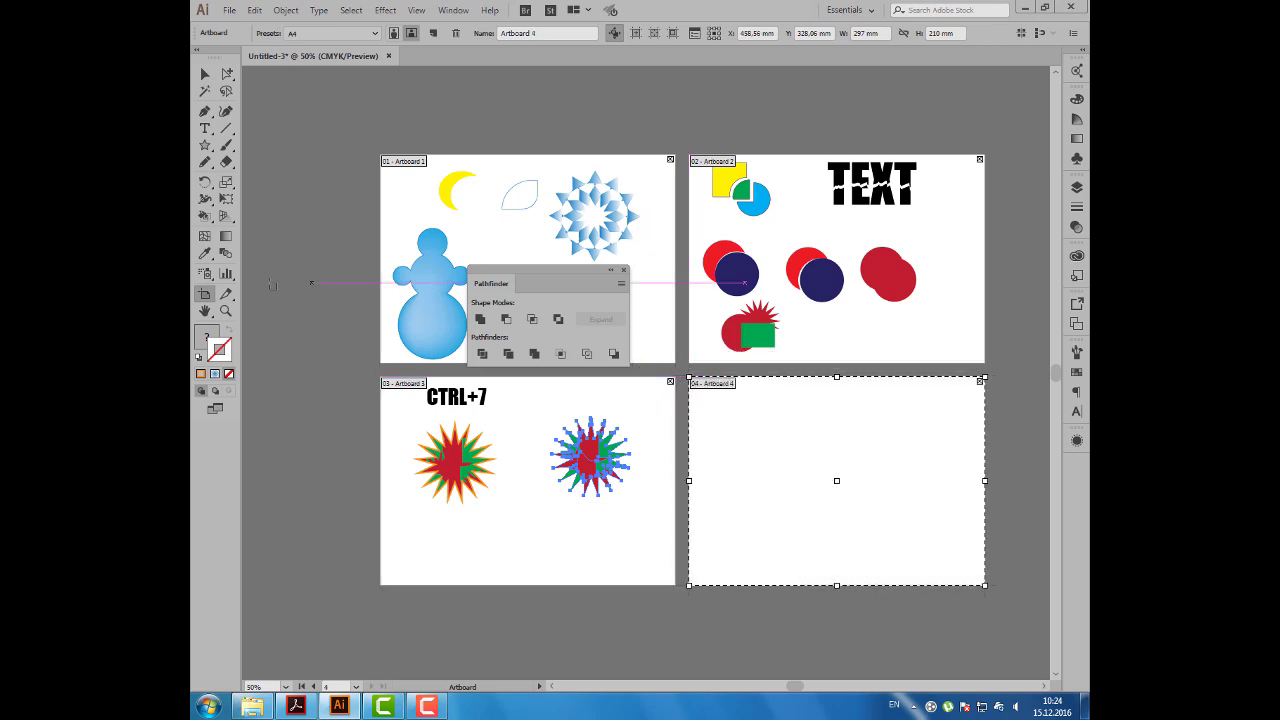
Show the two-point perspective grid, fit it onto the fourth artboard, and enable perspective selection.
click(223, 216)
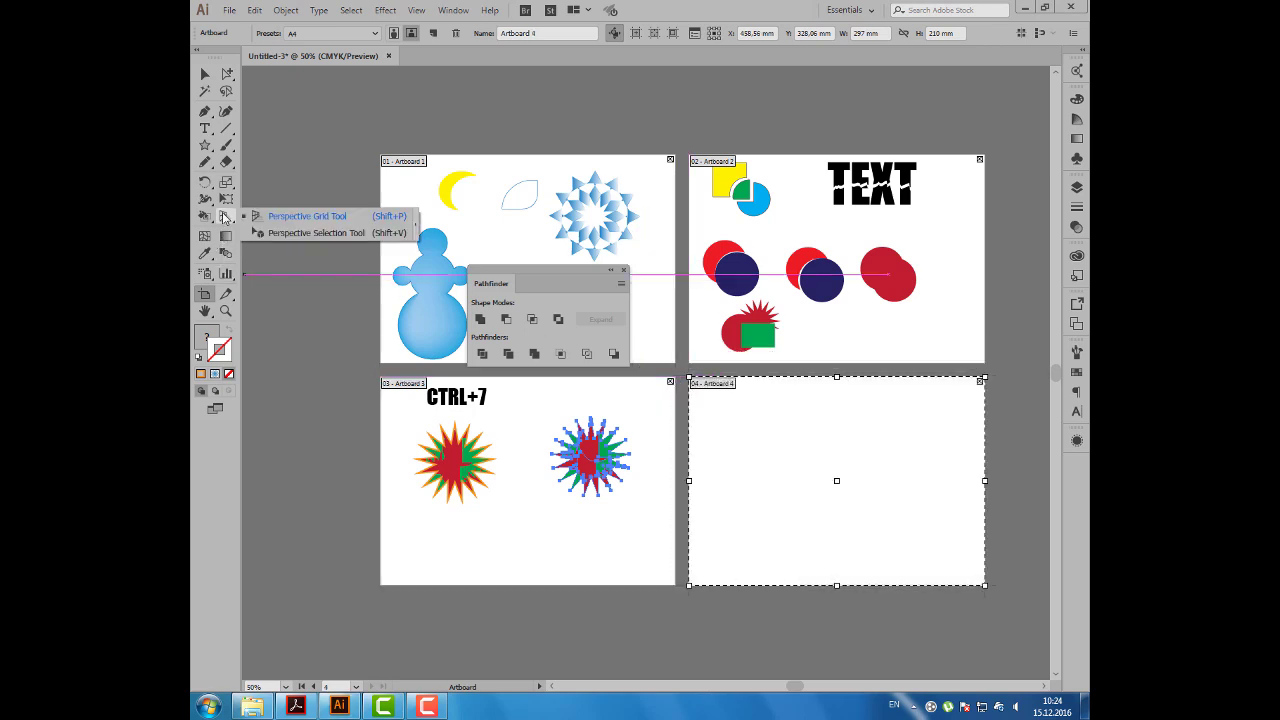
click(276, 217)
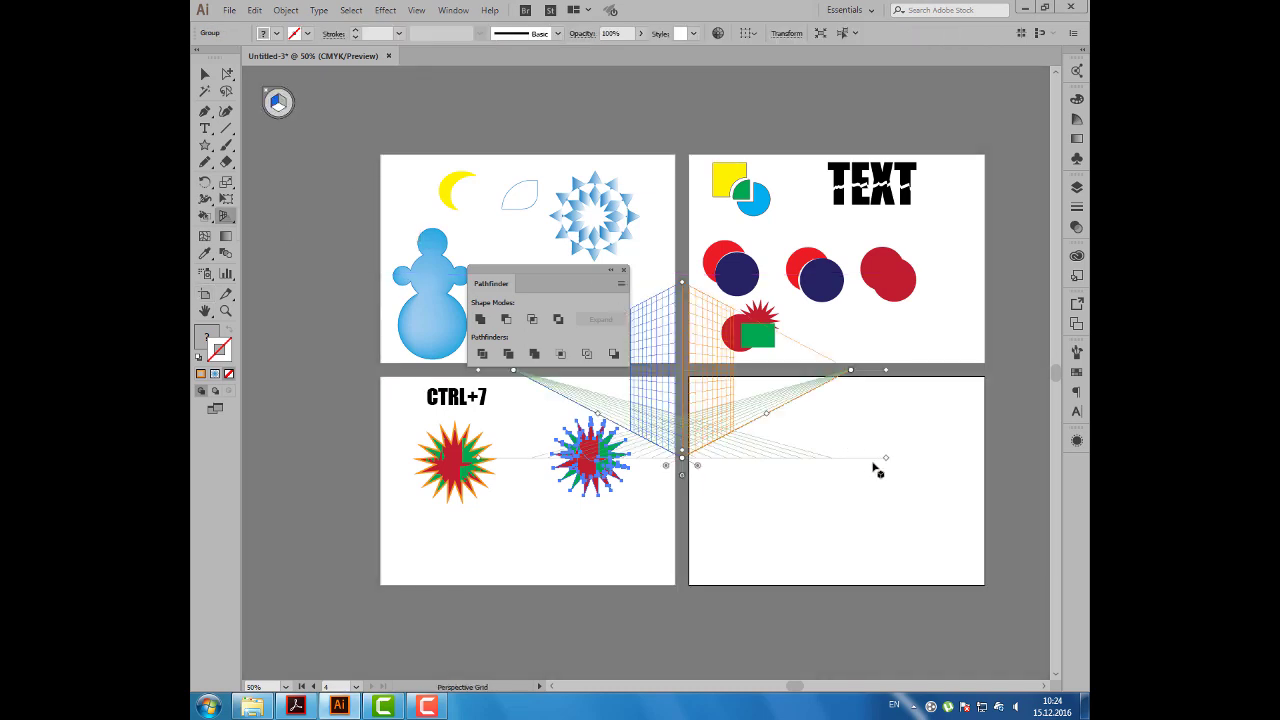
mouse_move(886, 458)
mouse_down()
mouse_move(949, 531)
mouse_move(1000, 537)
mouse_move(1018, 569)
mouse_up()
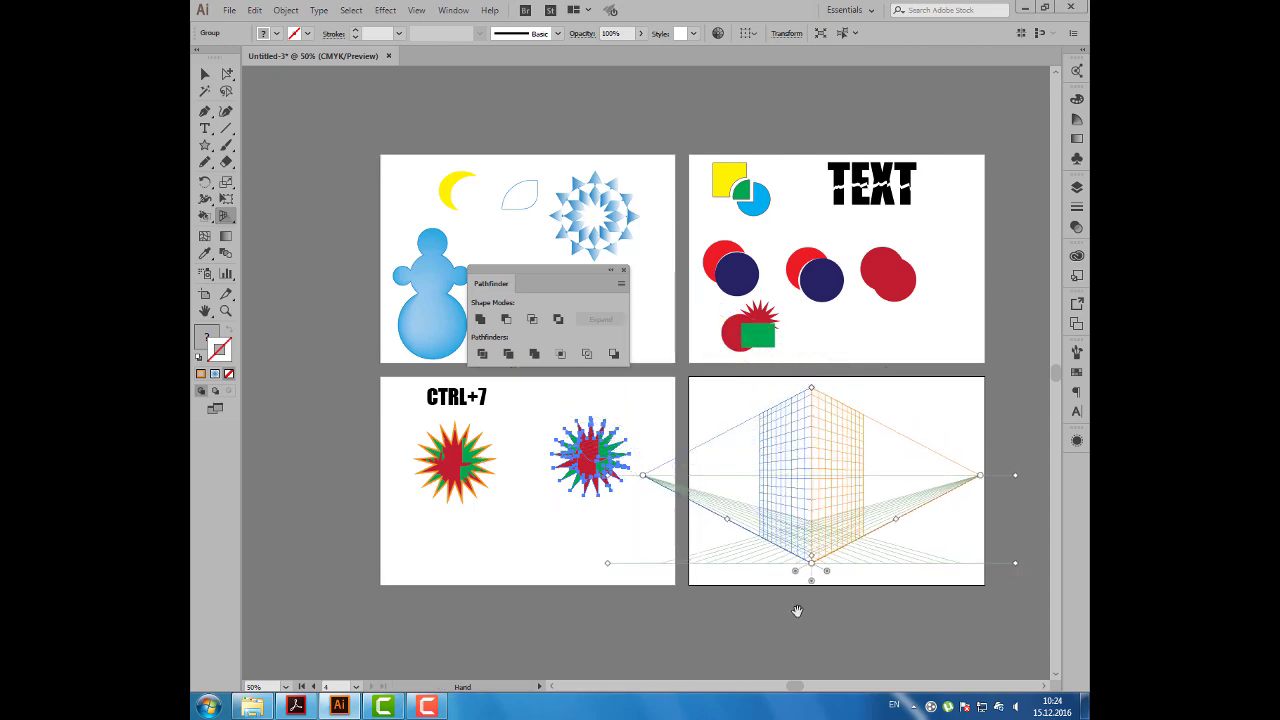
drag(800, 612, 706, 588)
drag(918, 535, 926, 541)
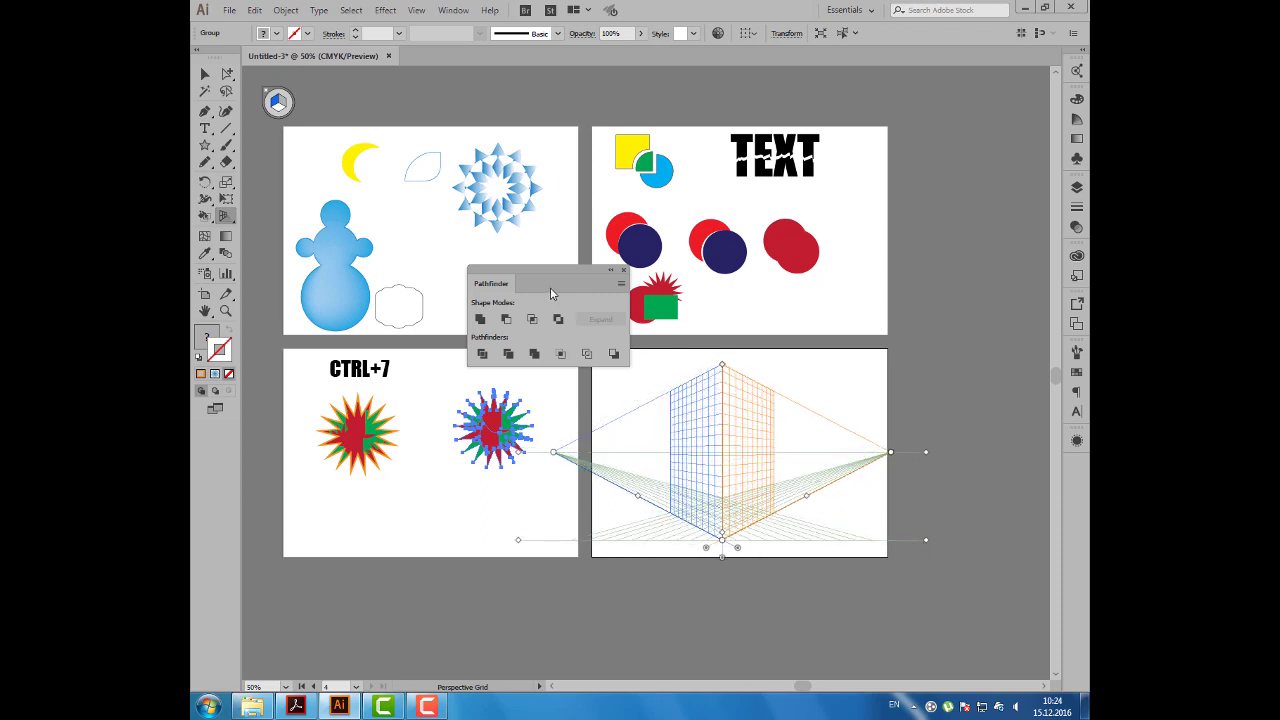
key(shift+v)
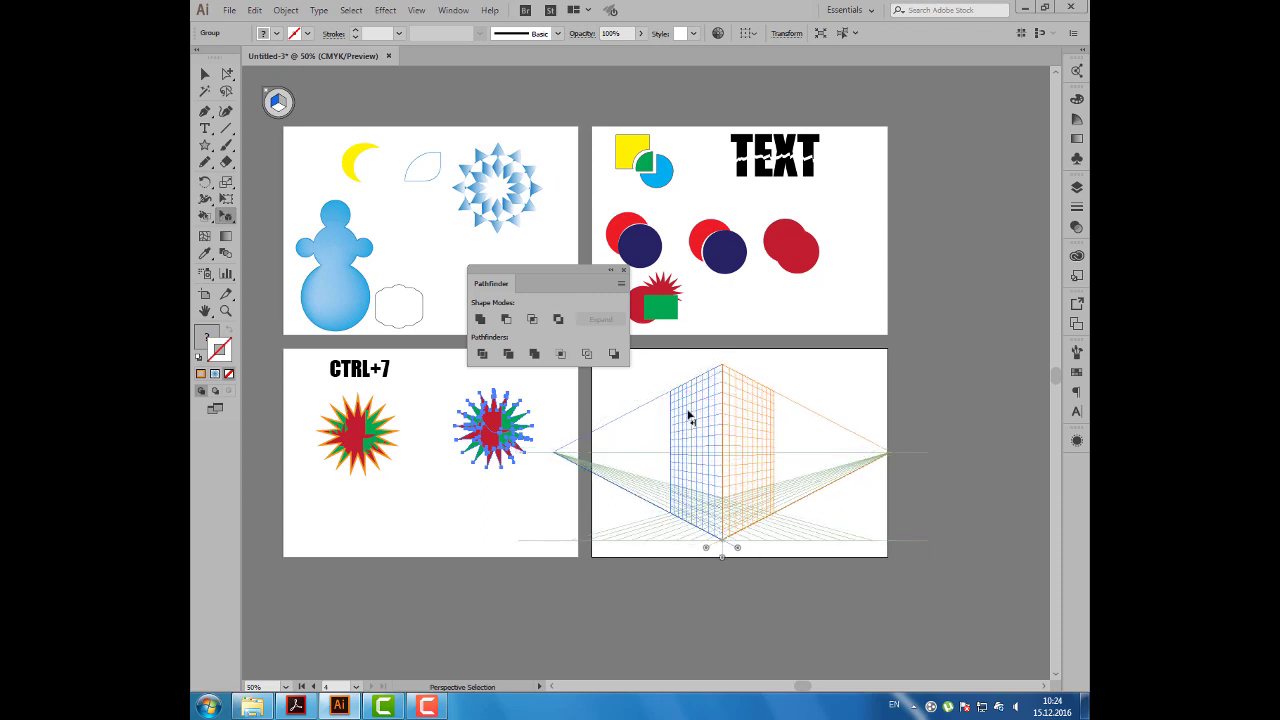
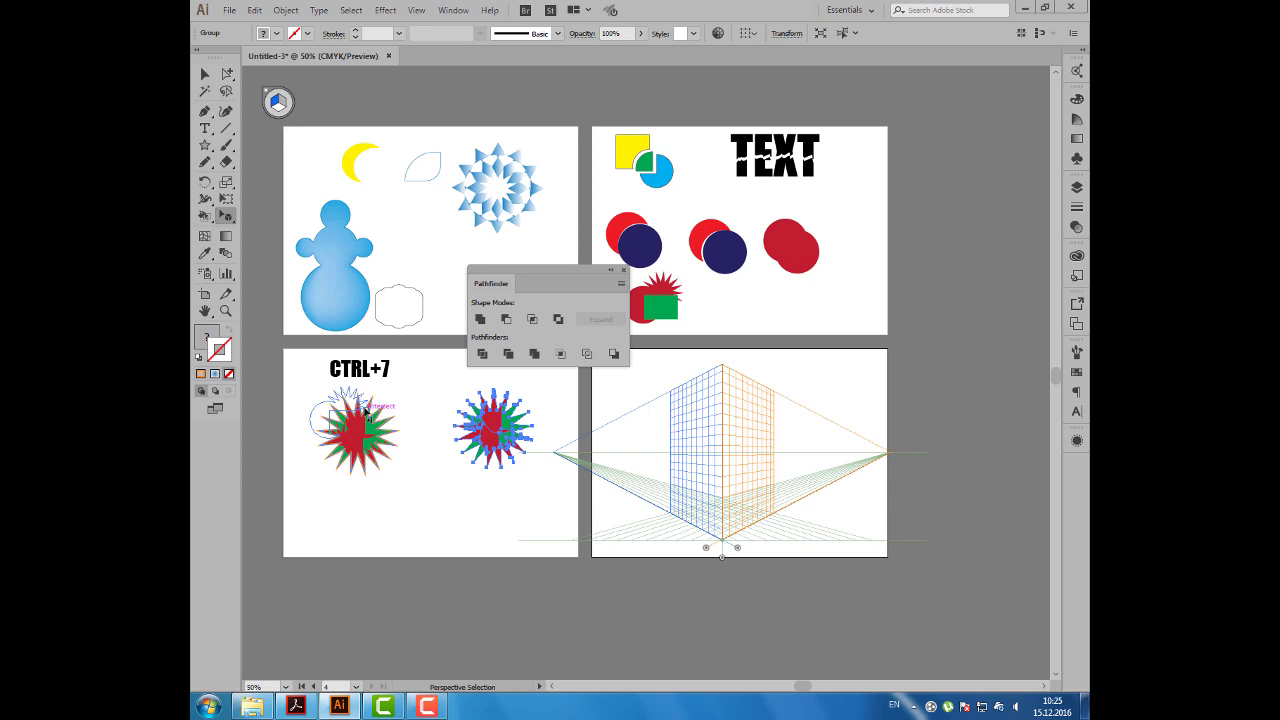
Map the red-and-green starburst onto the left perspective plane and check it briefly in Outline view.
mouse_move(368, 420)
mouse_down()
mouse_move(693, 437)
mouse_move(705, 455)
mouse_up()
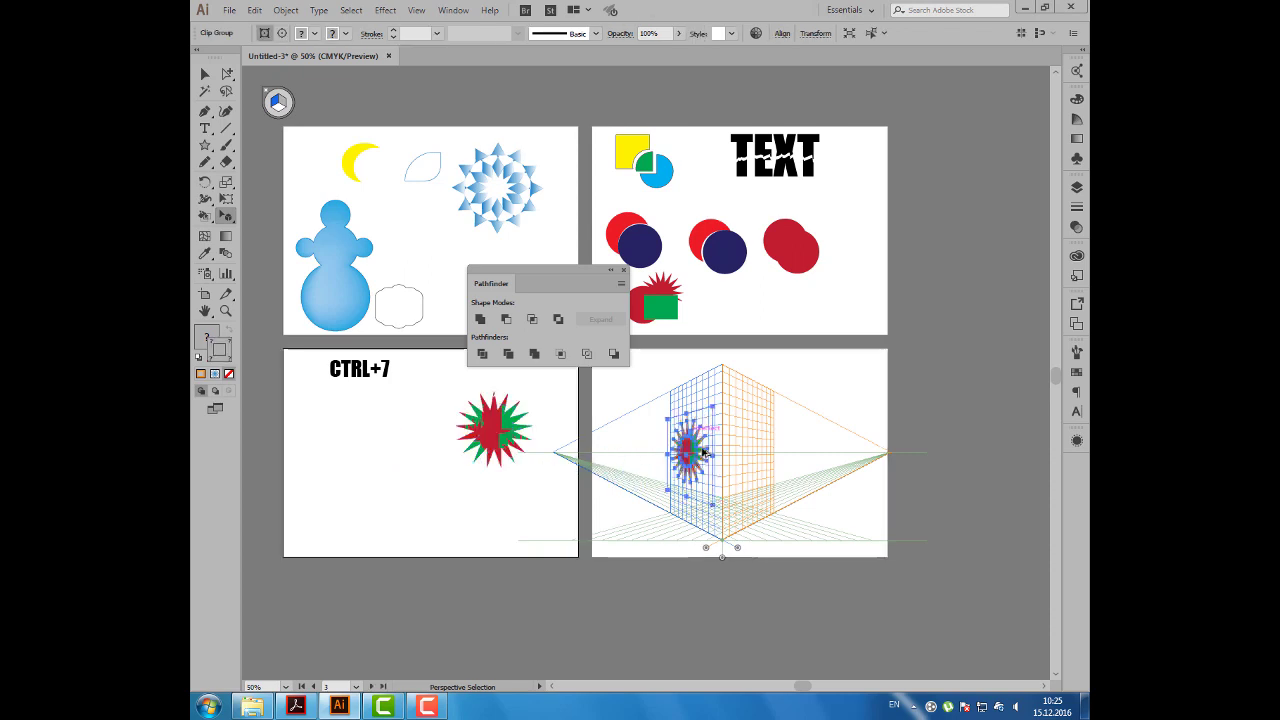
alt+scroll(705, 455, up, 2)
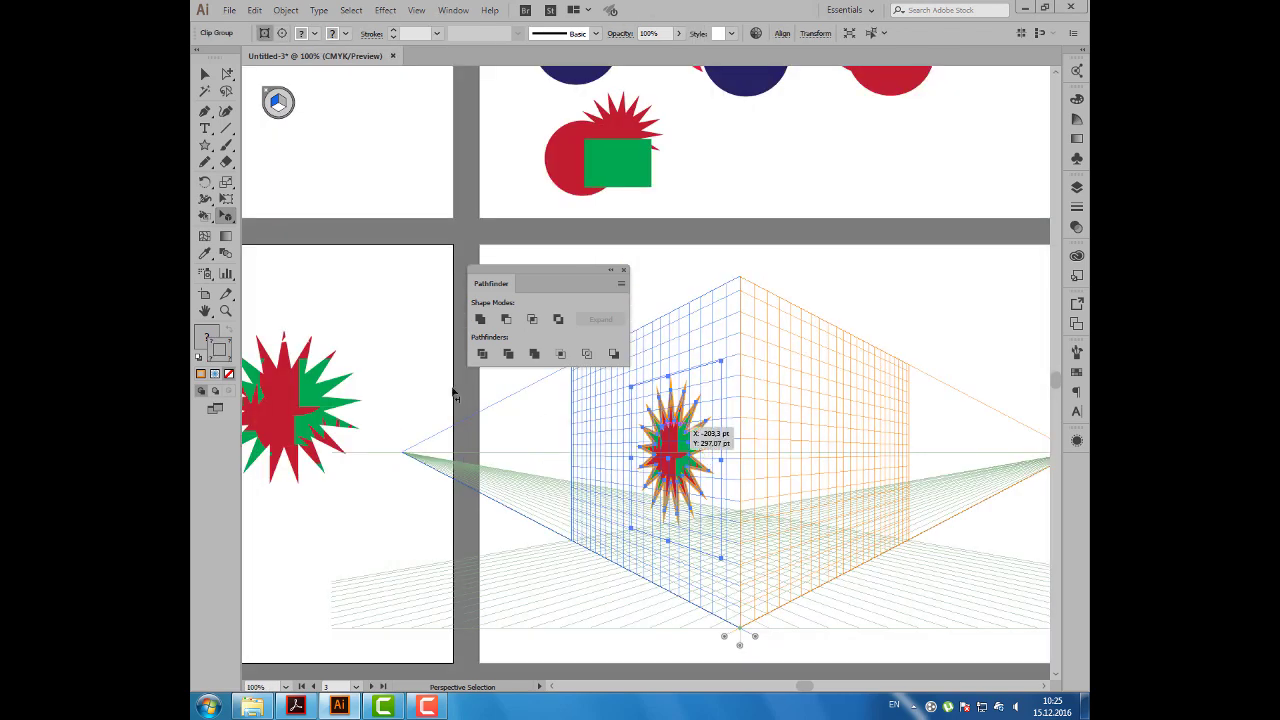
drag(561, 281, 514, 231)
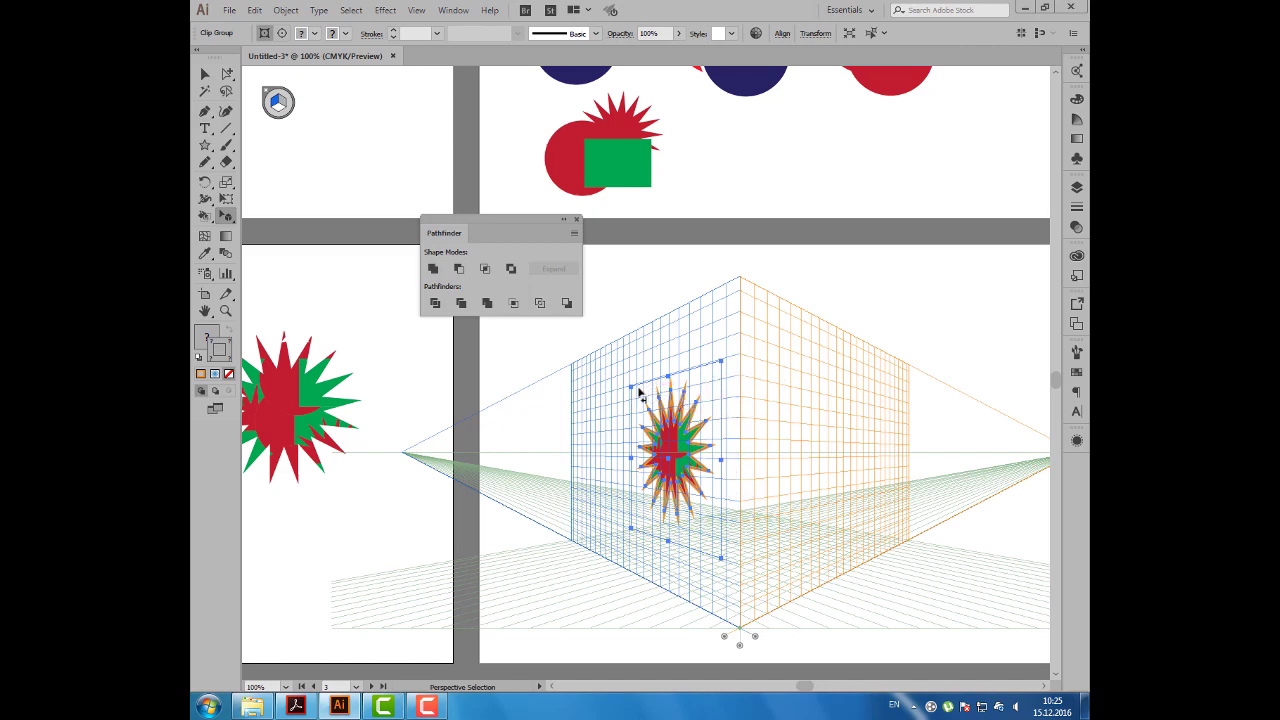
key(ctrl+y)
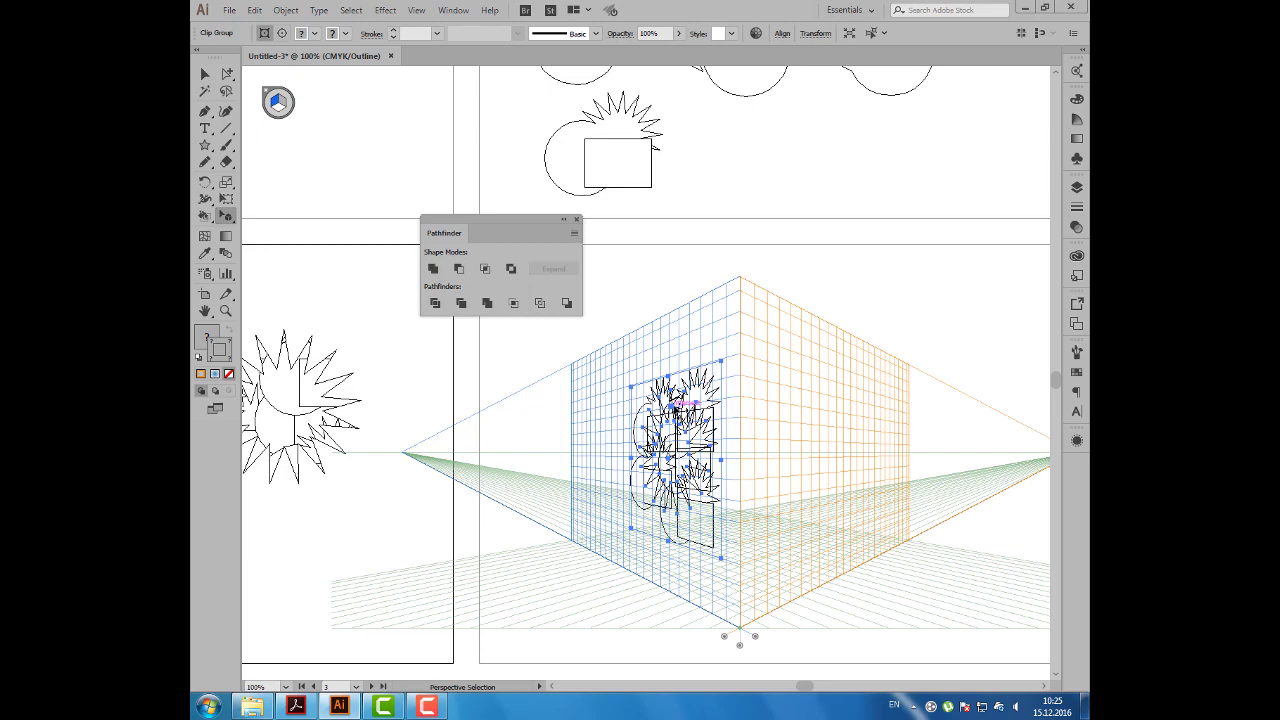
key(ctrl+y)
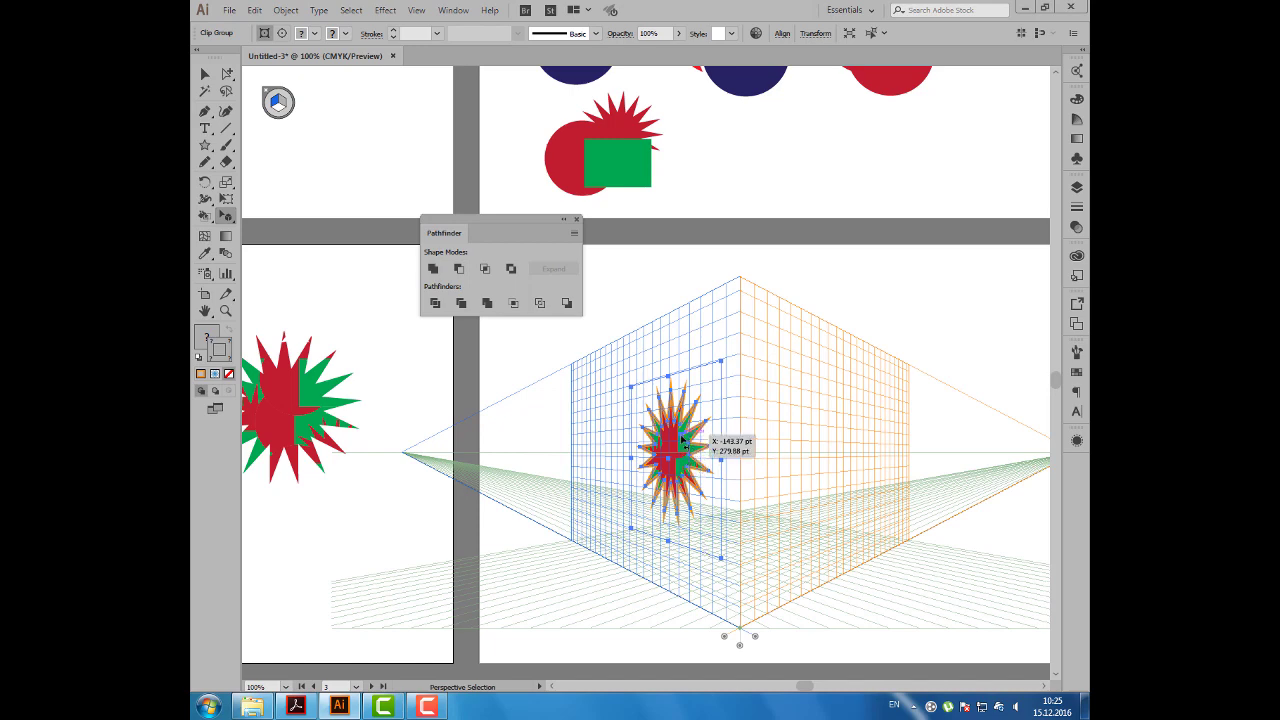
scroll(688, 448, down, 1)
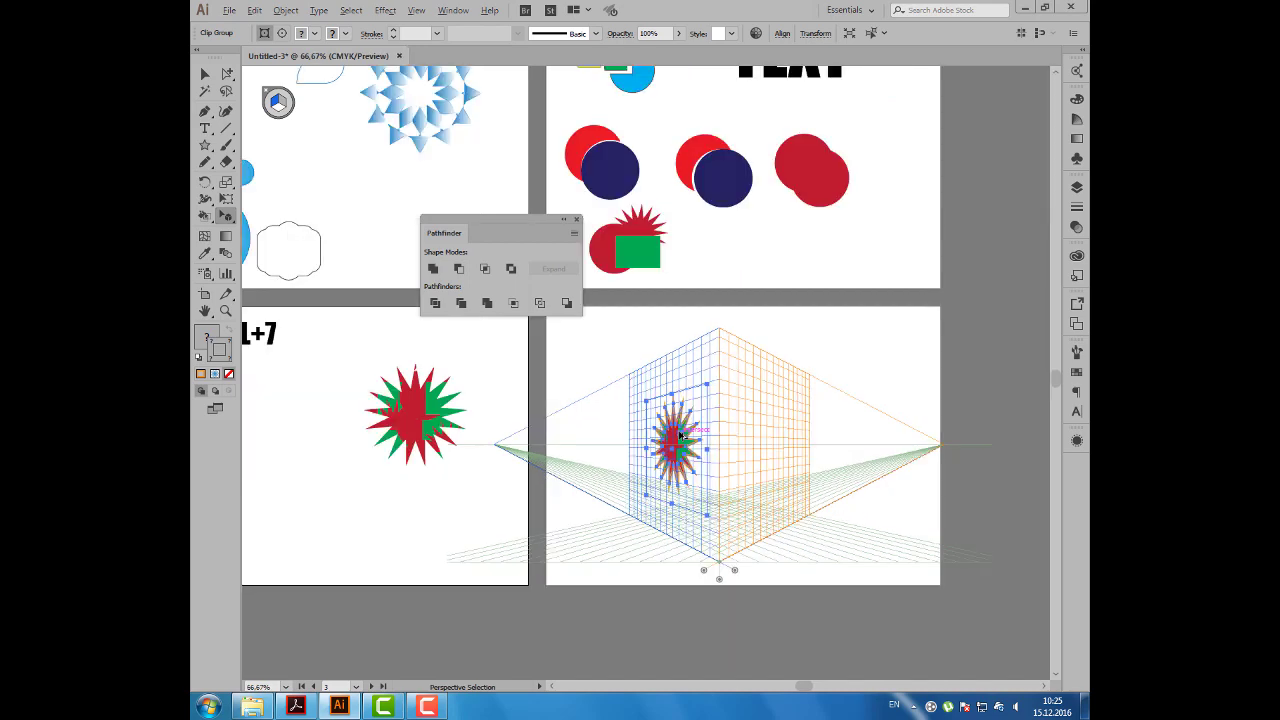
Move the remaining starburst onto the right perspective plane, then view it in Outline mode and deselect.
click(413, 403)
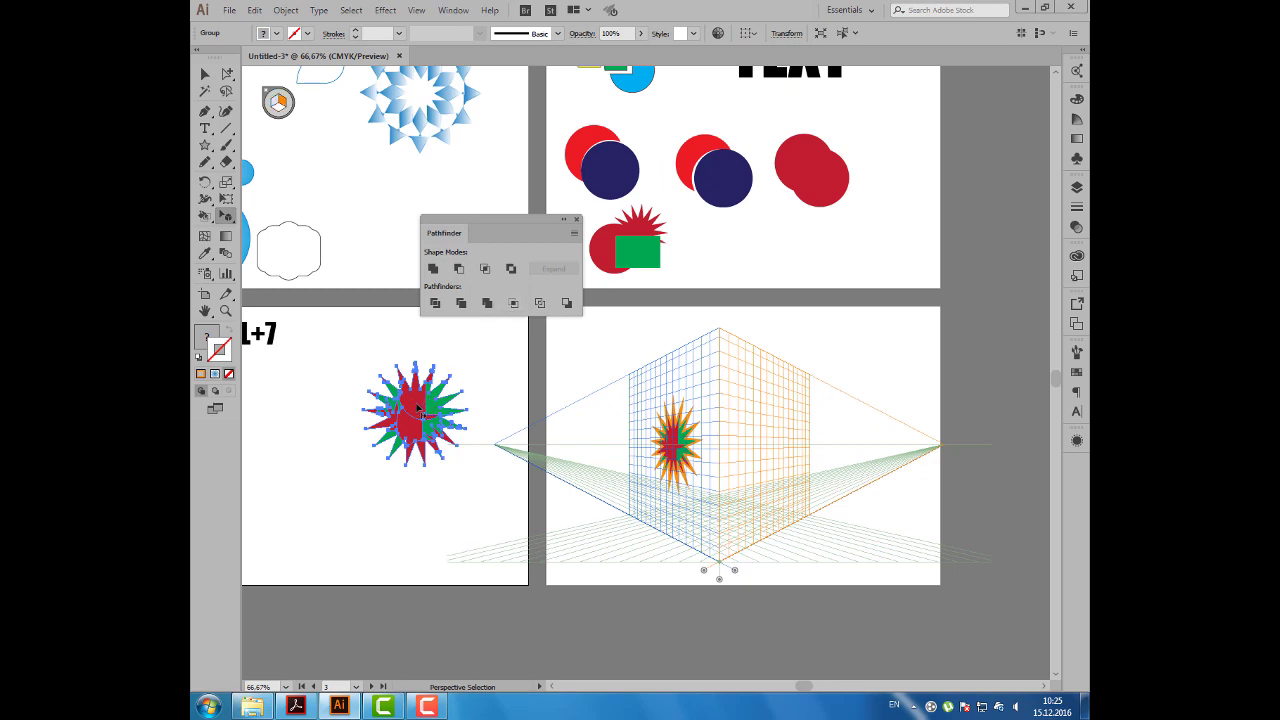
drag(418, 407, 774, 442)
scroll(775, 443, up, 1)
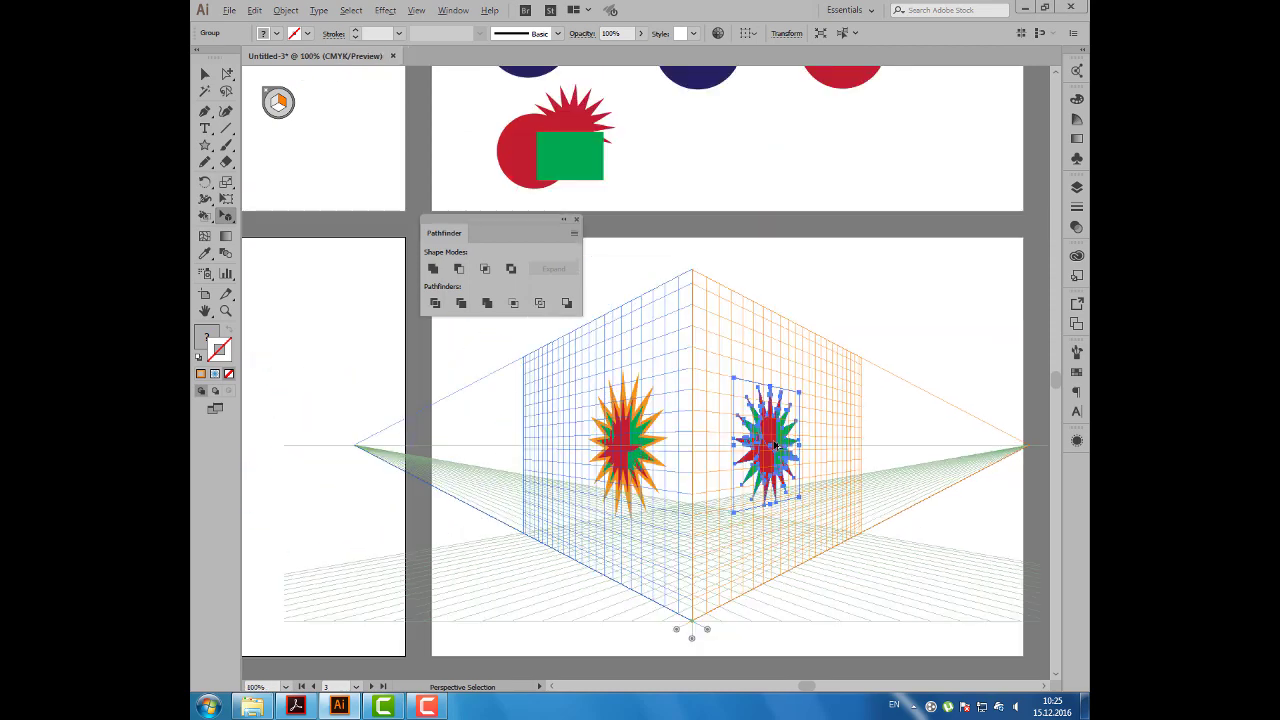
scroll(771, 444, up, 1)
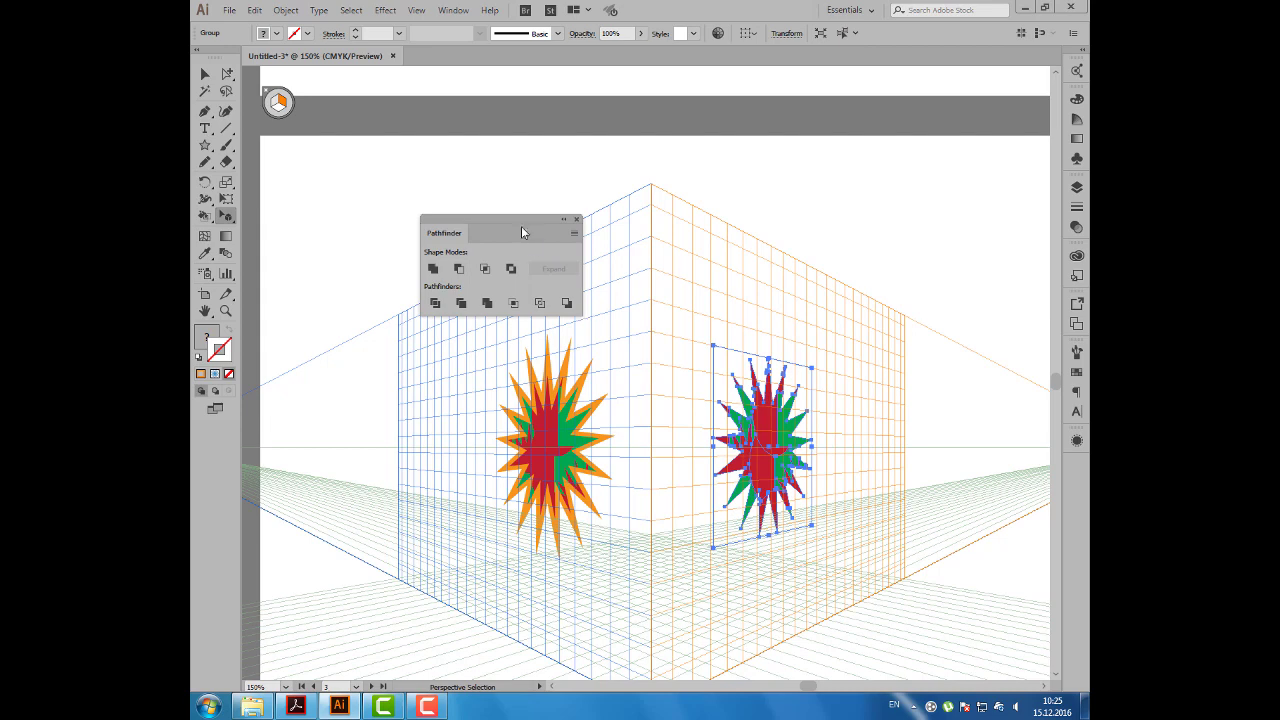
drag(521, 230, 521, 158)
scroll(548, 350, down, 1)
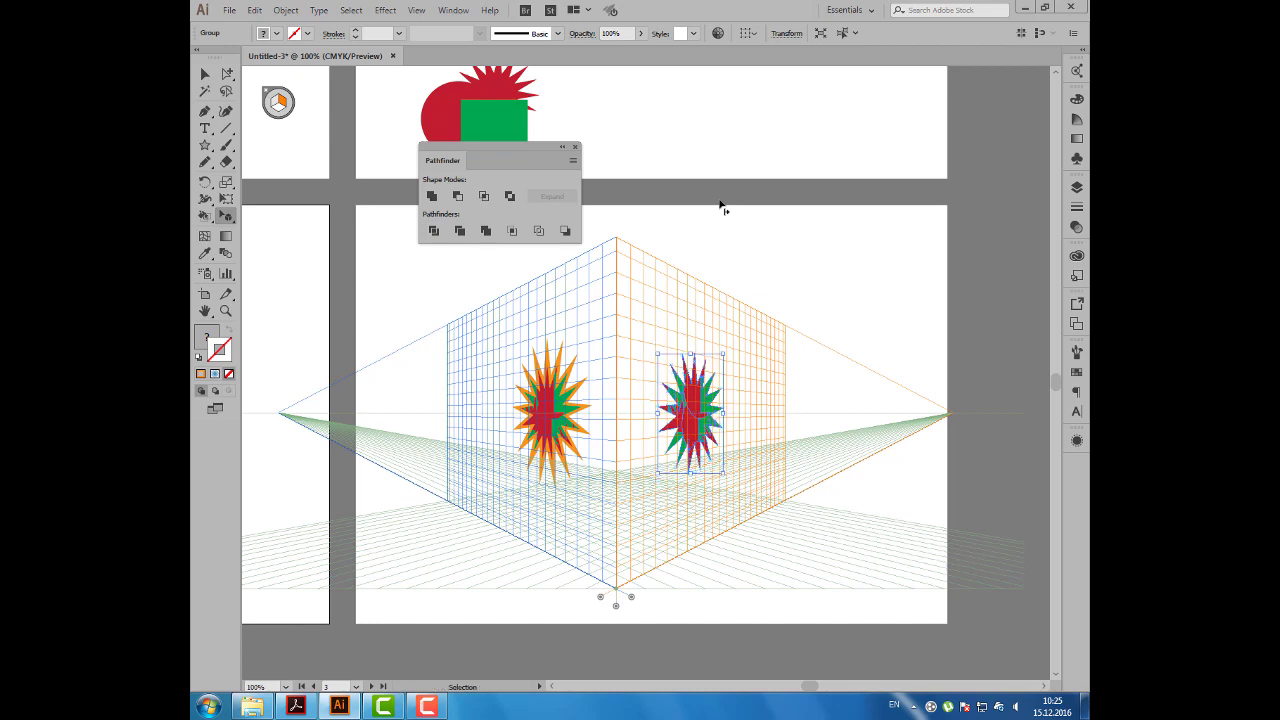
key(ctrl+y)
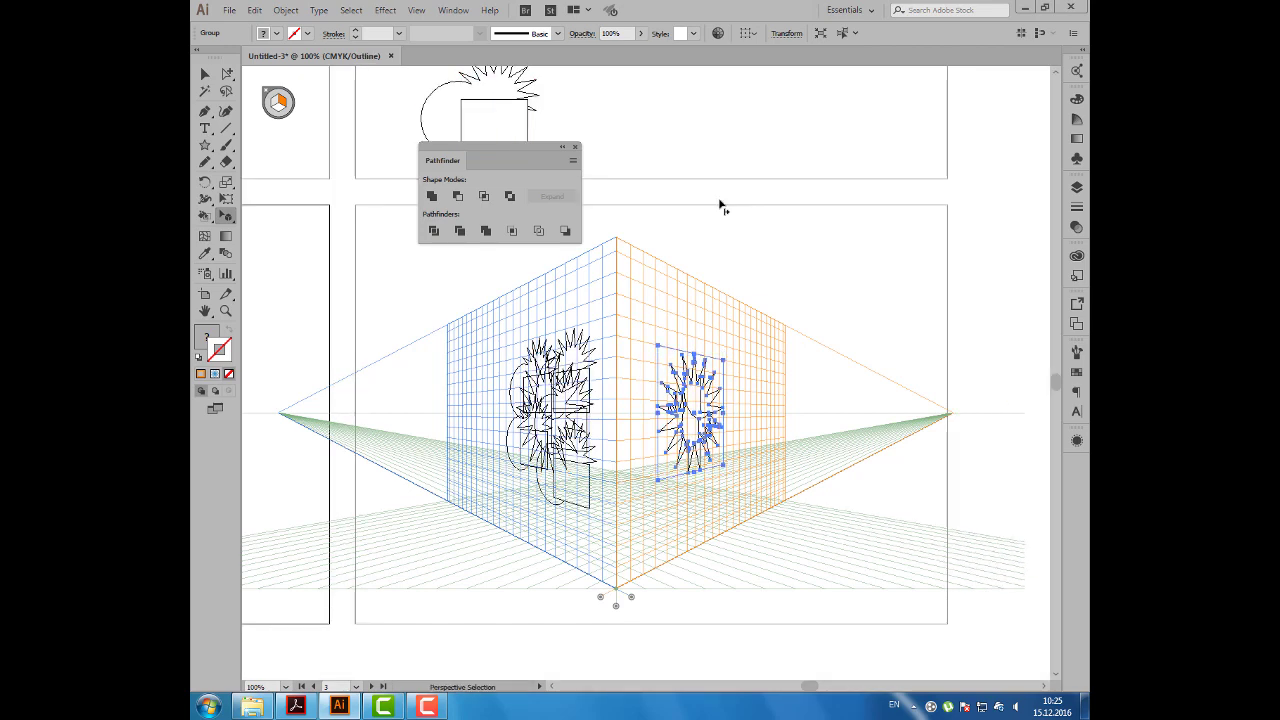
click(726, 257)
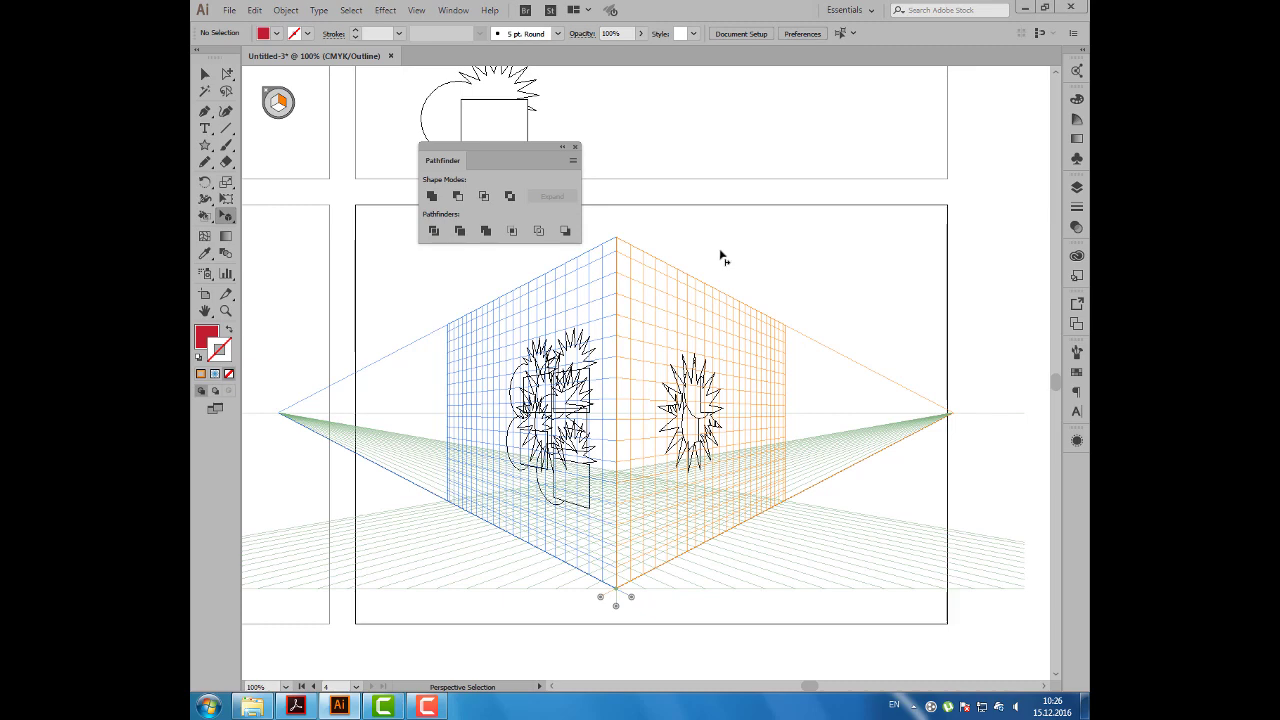
Switch to the Selection tool, restore full-colour Preview and pan to show all four artboards.
scroll(702, 285, down, 2)
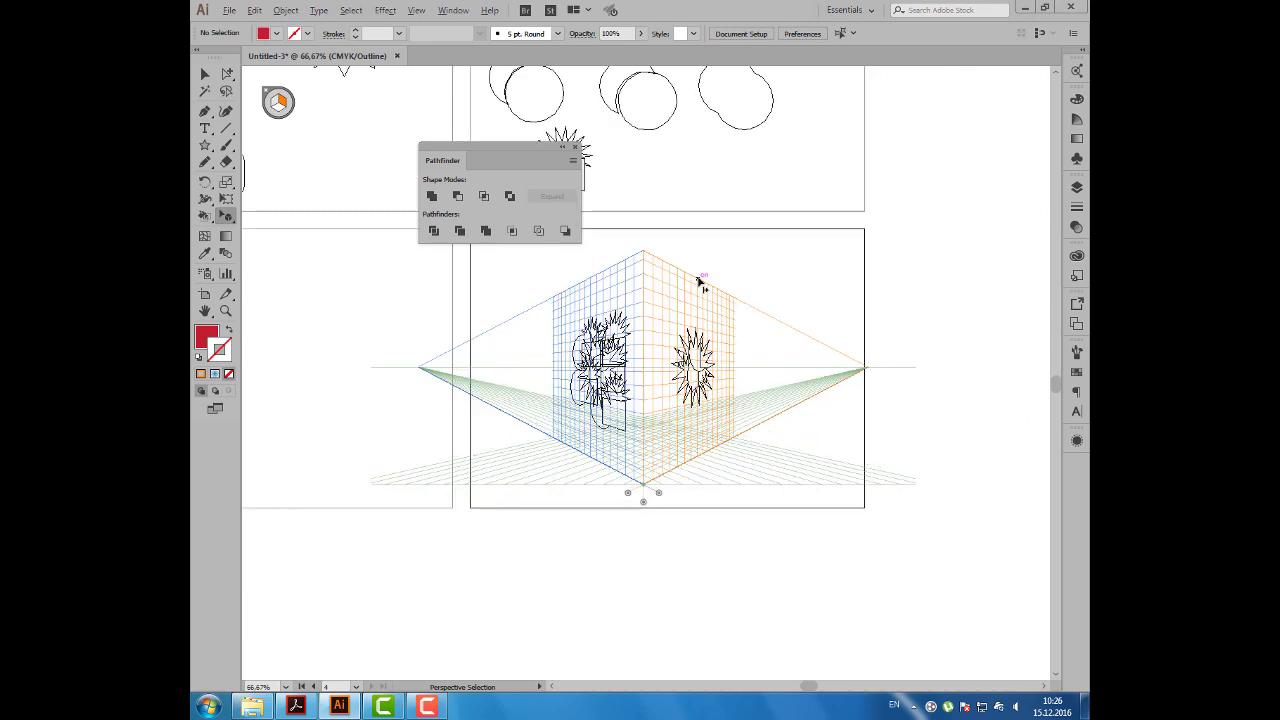
key(v)
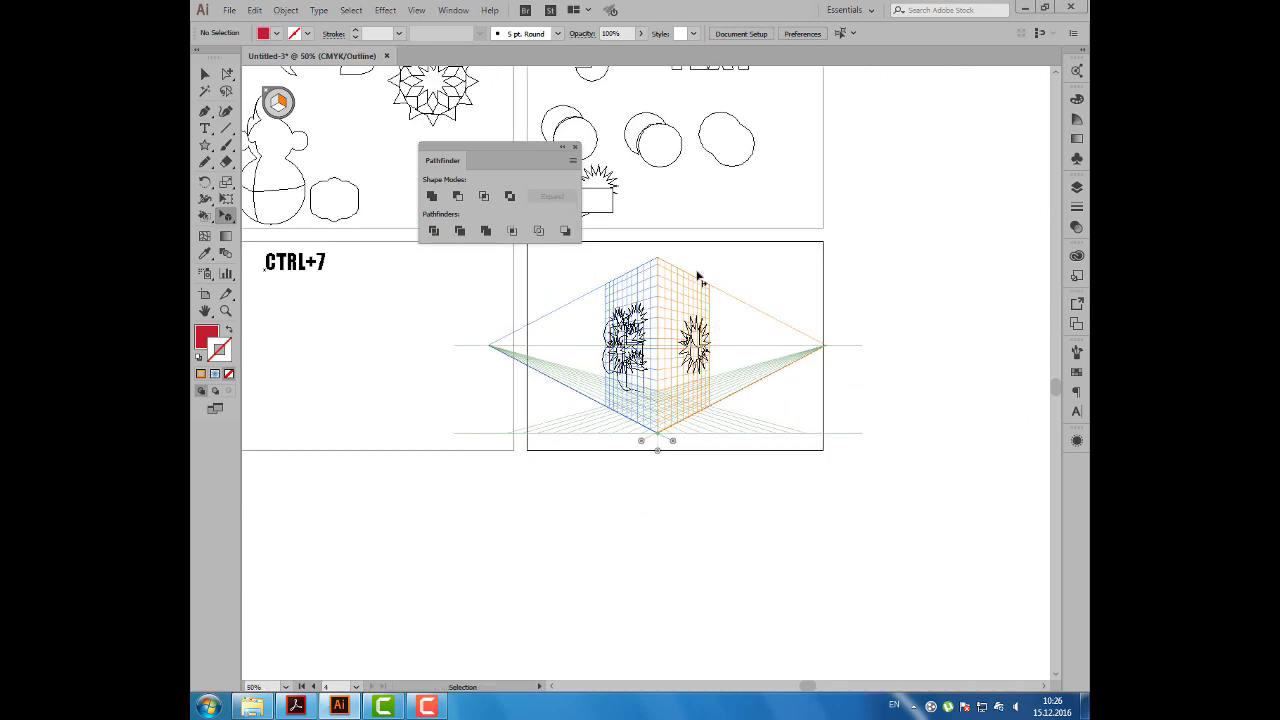
key(ctrl+y)
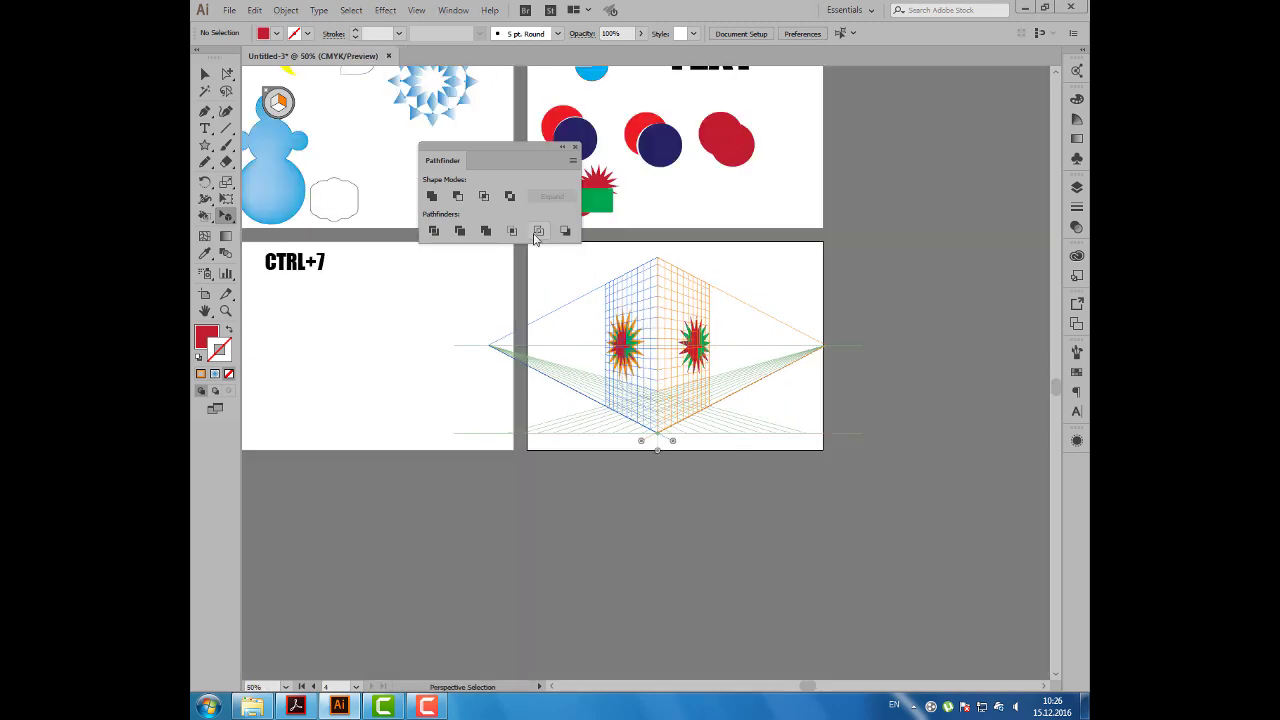
drag(521, 172, 918, 213)
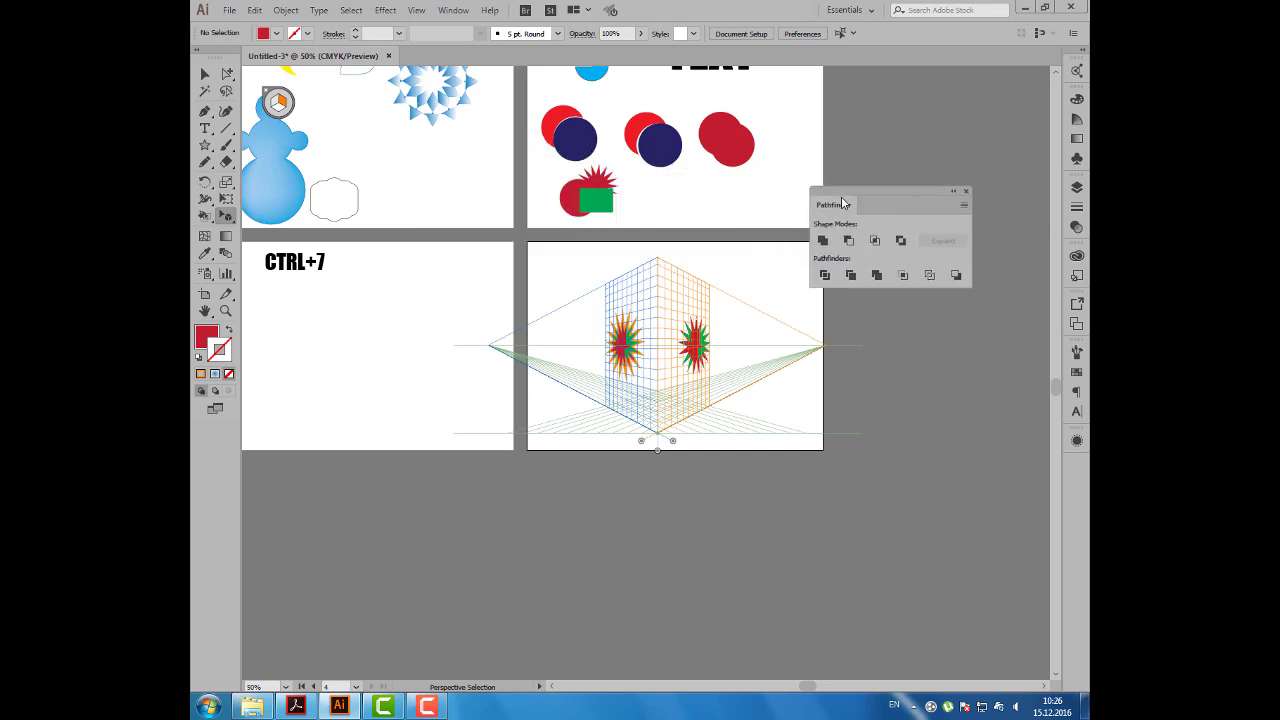
drag(503, 372, 628, 434)
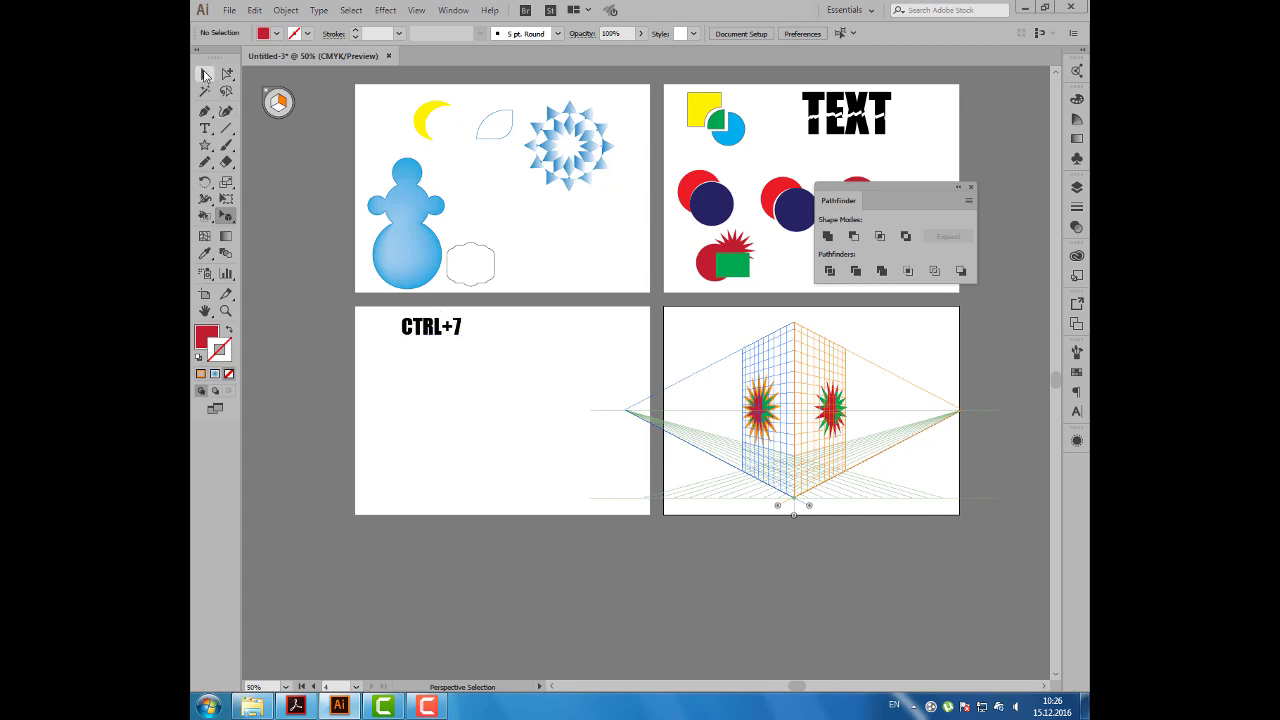
Move the CTRL+7 text onto the perspective-grid artboard and deselect it.
click(205, 74)
click(465, 324)
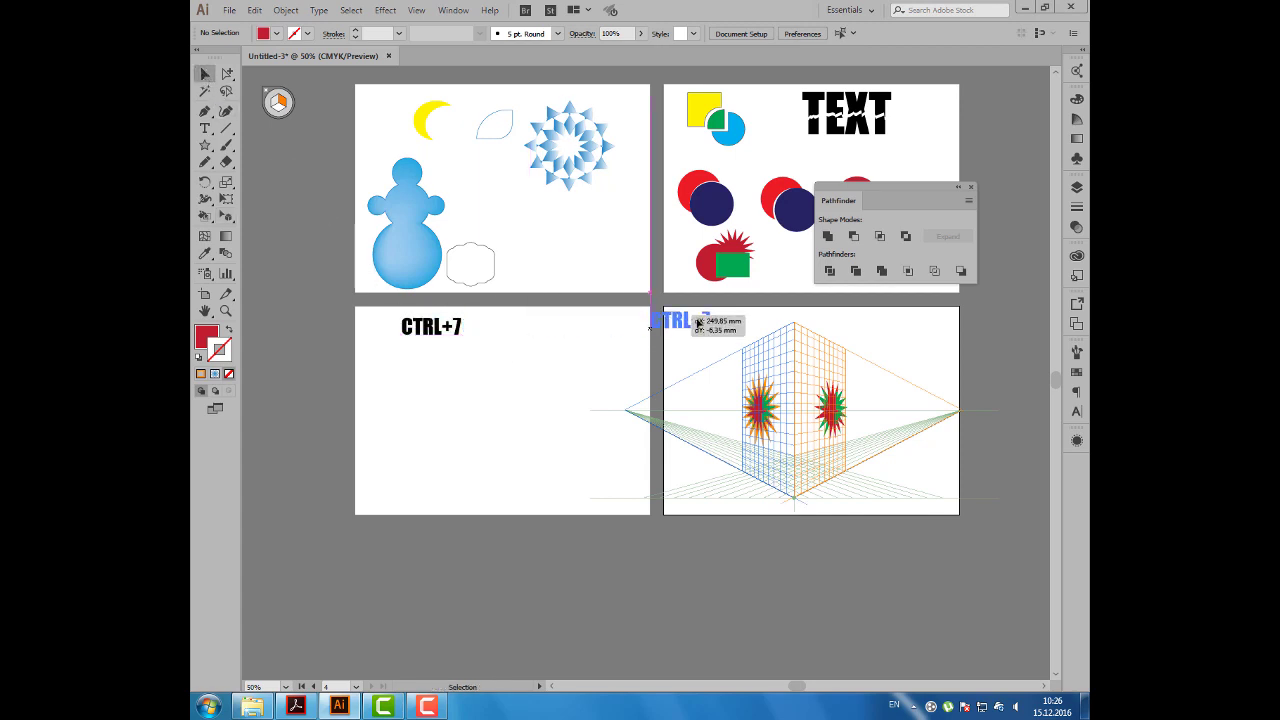
drag(467, 322, 765, 324)
drag(880, 188, 554, 256)
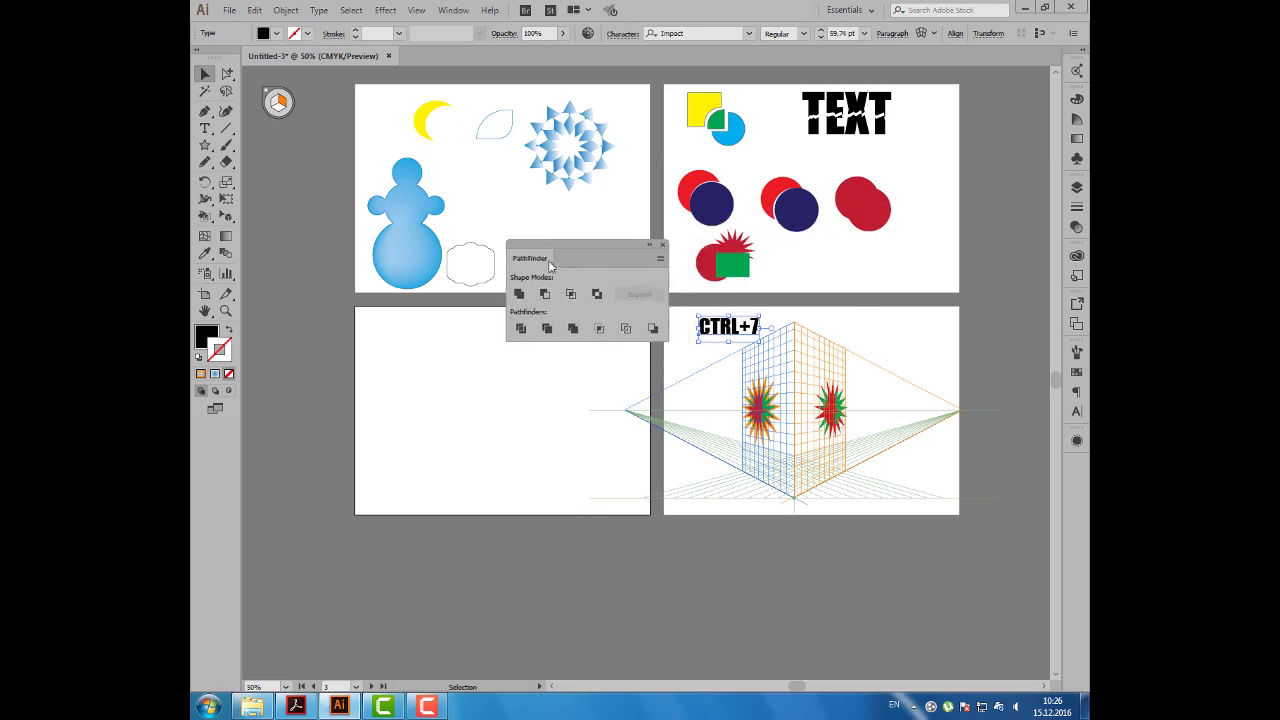
click(424, 359)
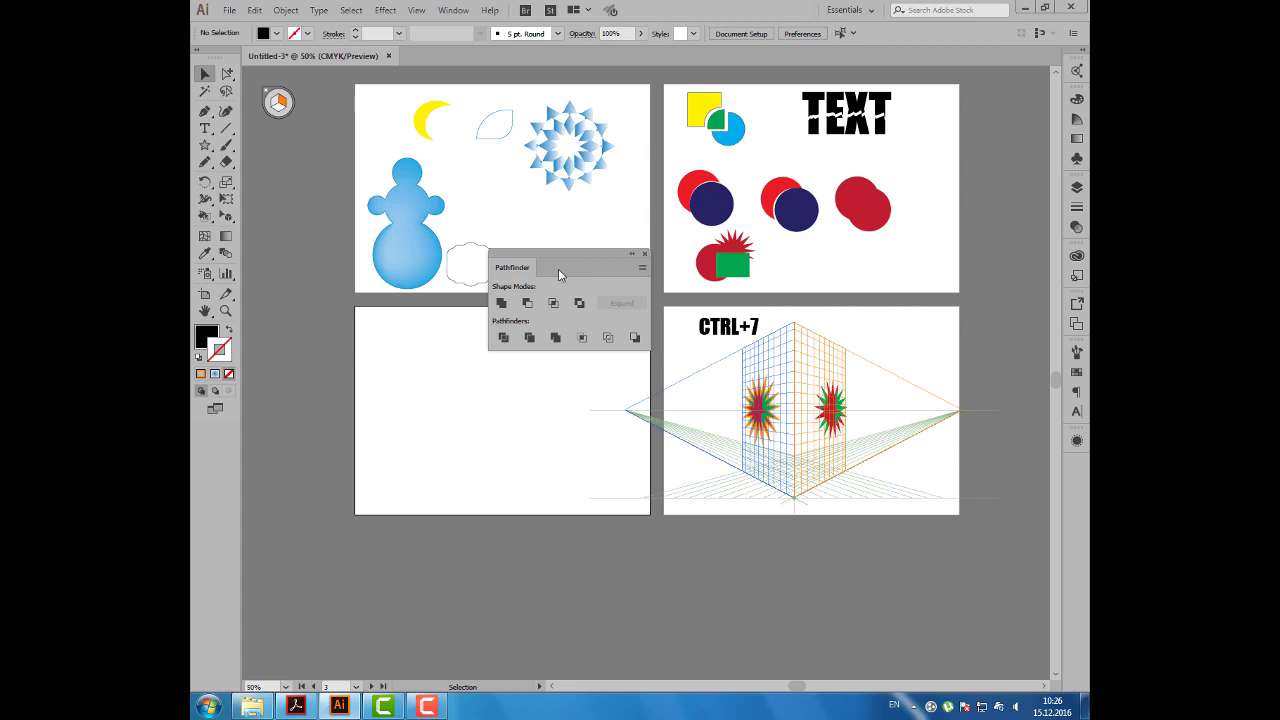
Clear the active perspective plane with key 4 and return to the Selection tool.
key(shift+v)
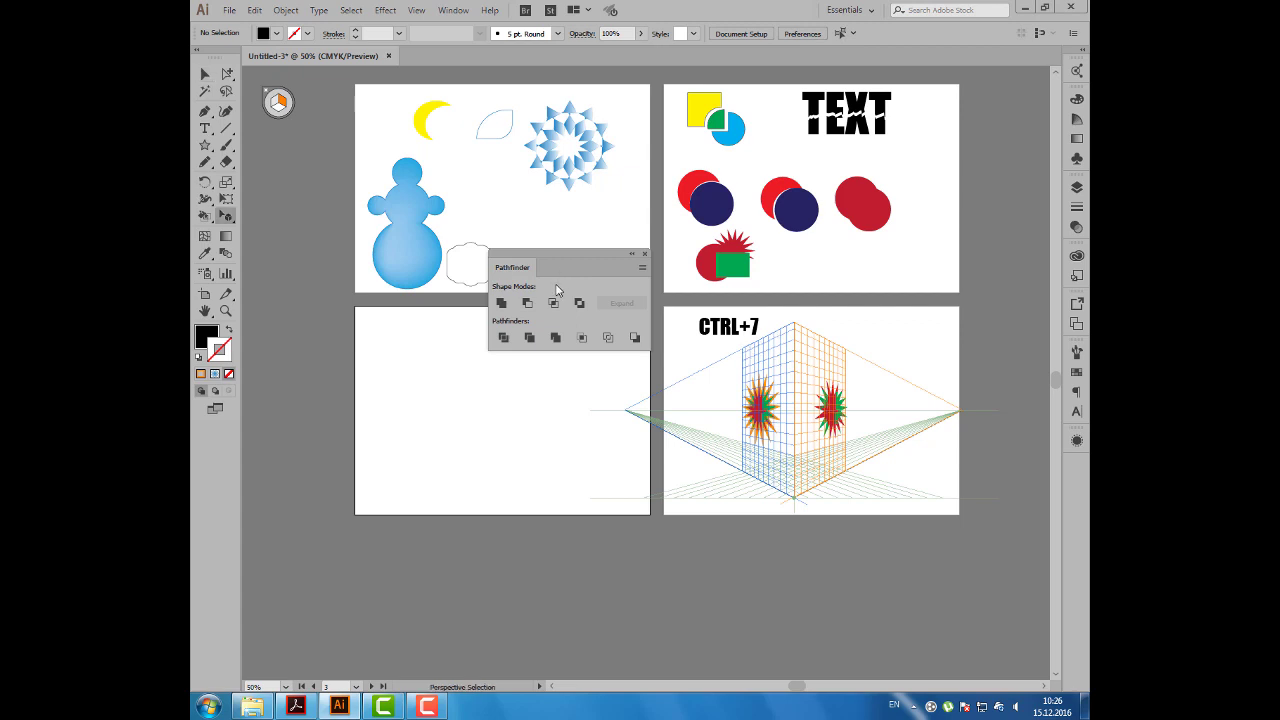
key(4)
click(205, 74)
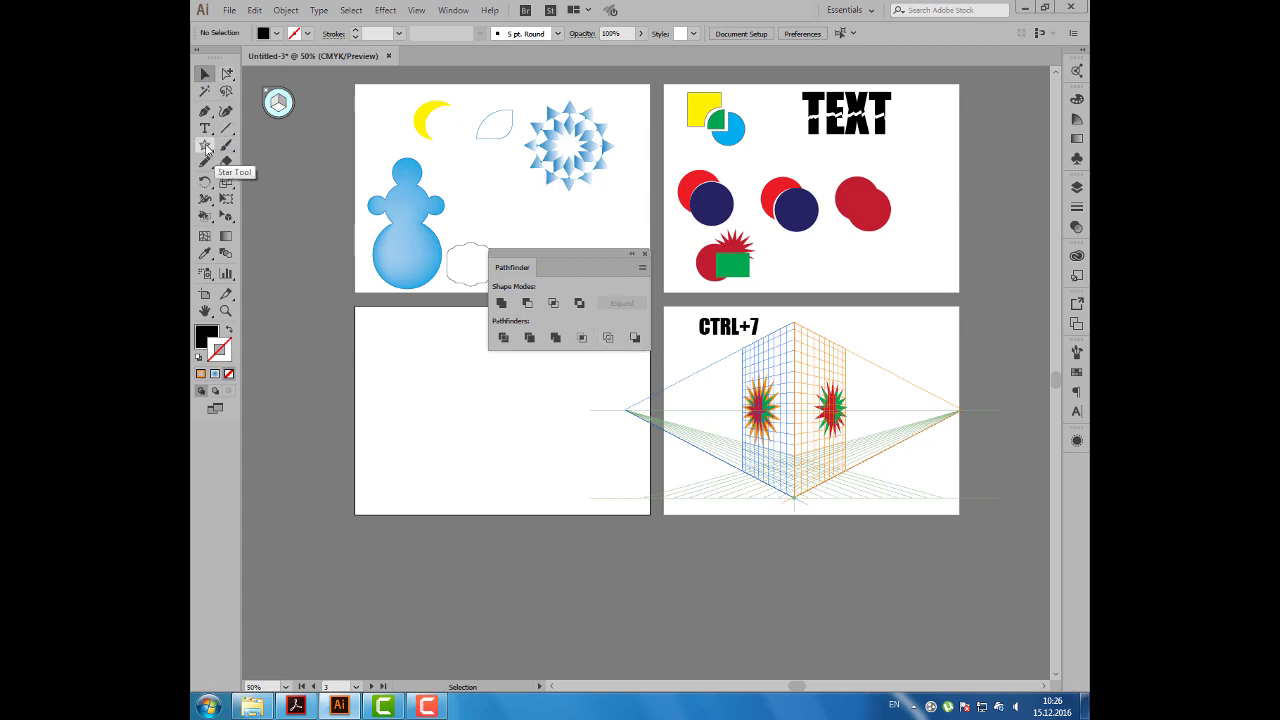
Draw a red rounded rectangle on the lower-left artboard.
click(205, 146)
click(290, 161)
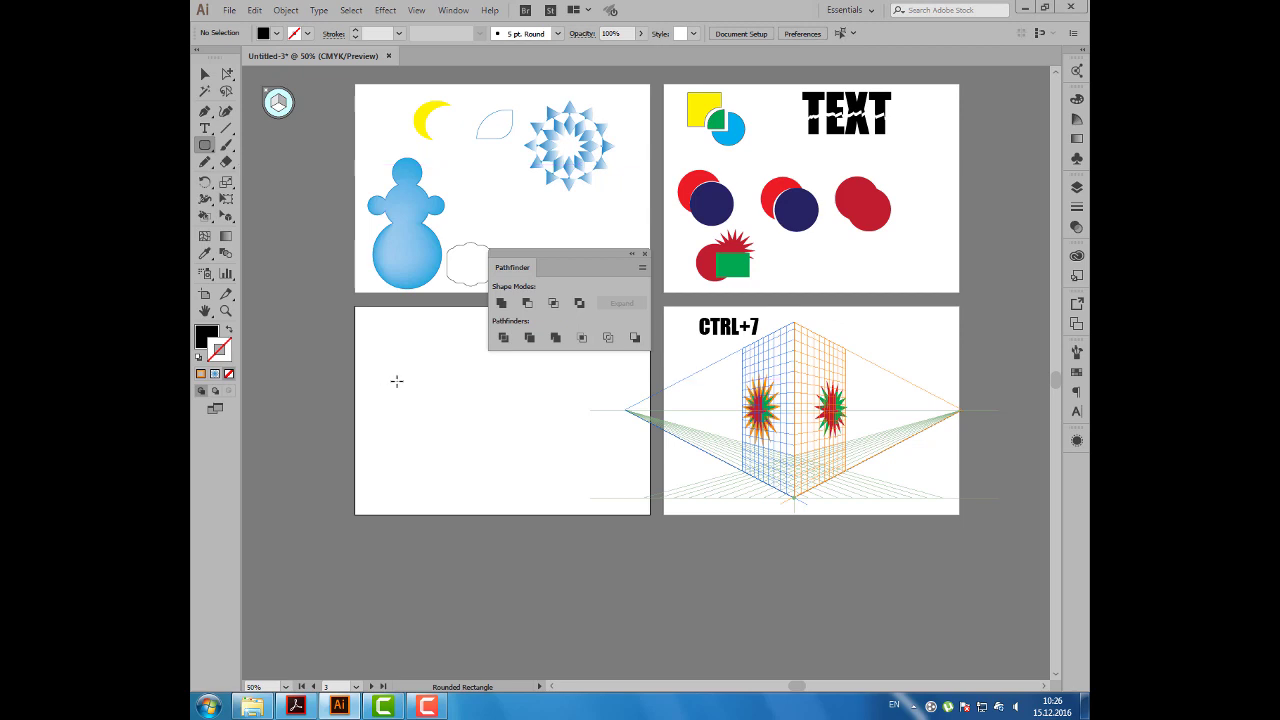
drag(383, 359, 470, 433)
click(277, 34)
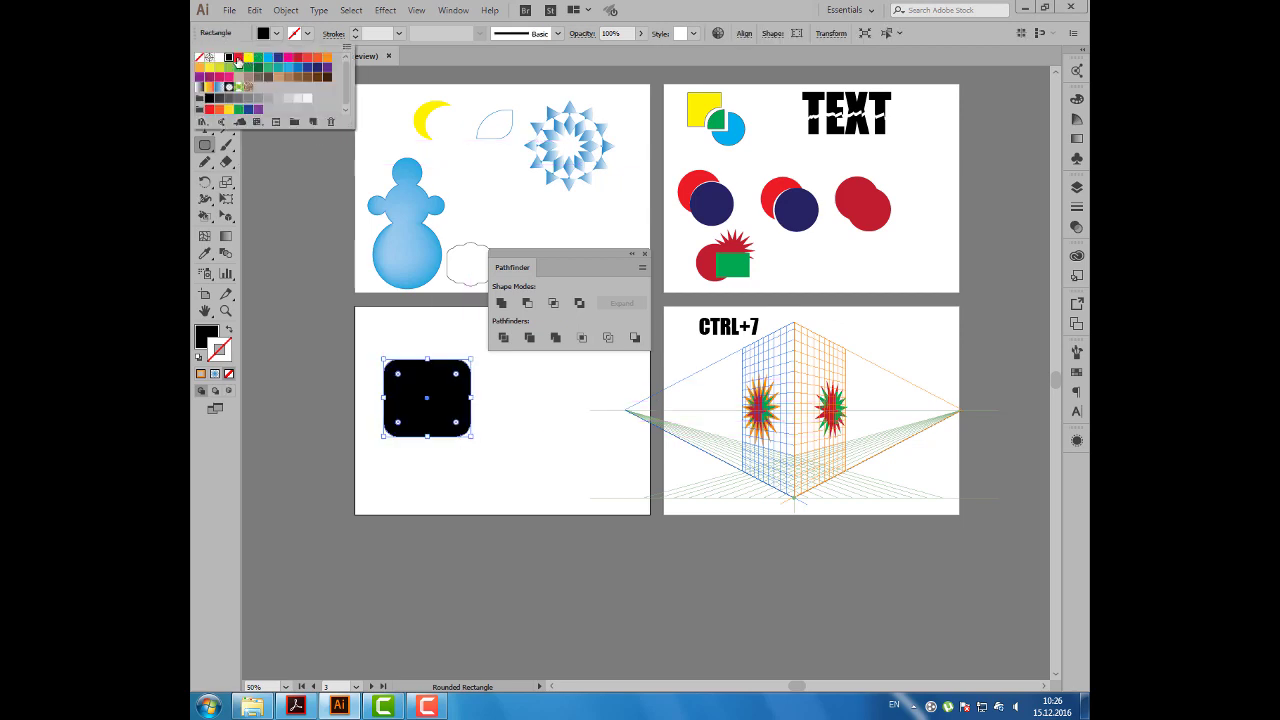
click(237, 62)
Draw a green circle overlapping the red rectangle.
drag(205, 146, 262, 178)
drag(426, 333, 498, 404)
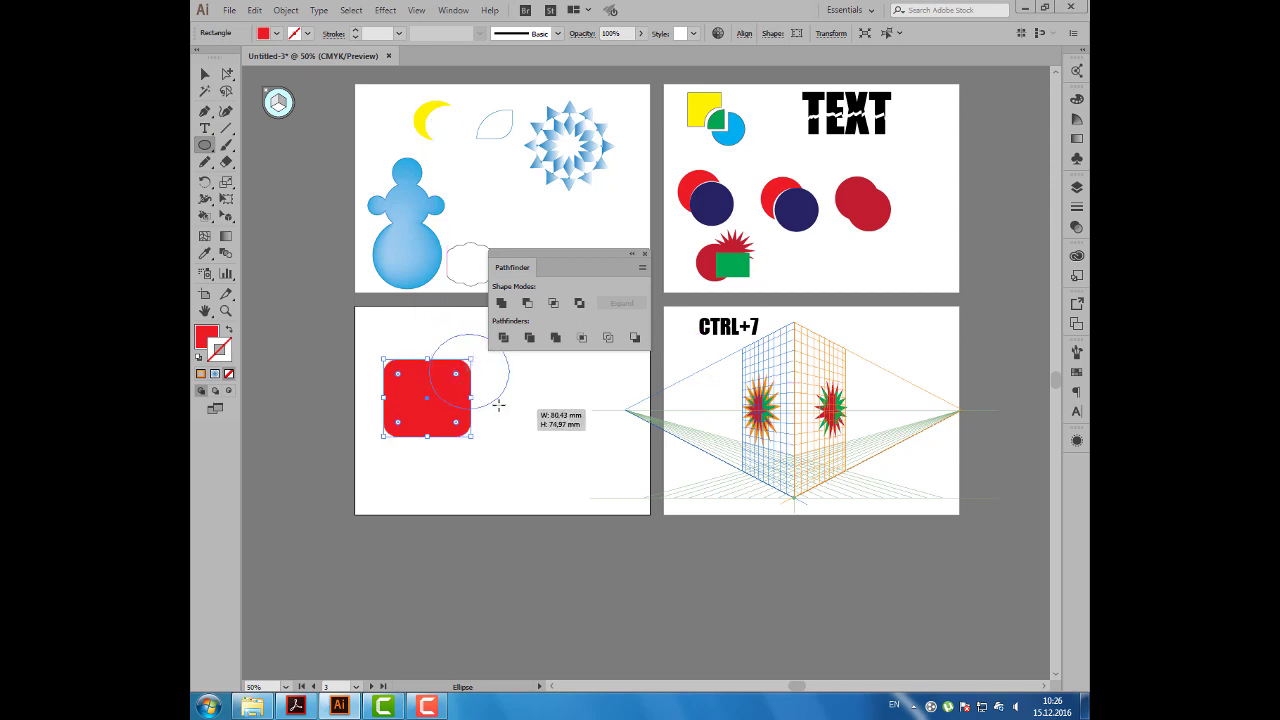
click(277, 34)
click(257, 60)
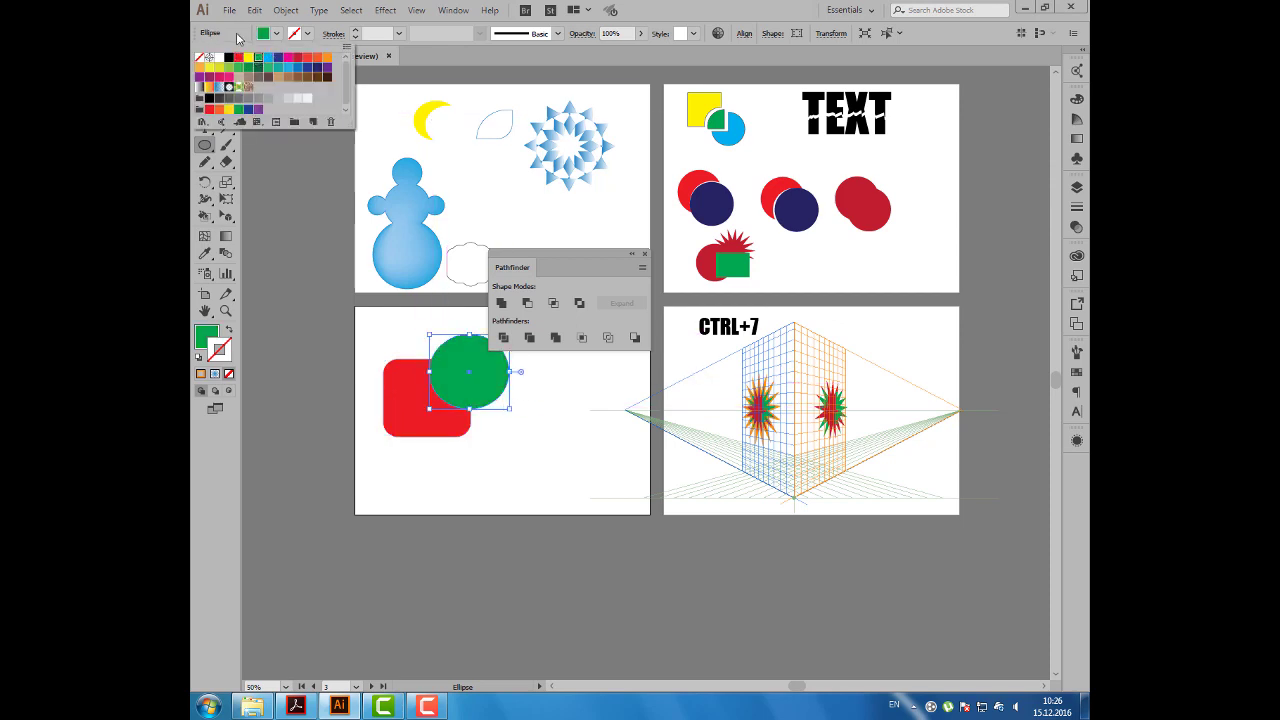
Draw a yellow star over the rectangle and circle.
drag(207, 147, 209, 150)
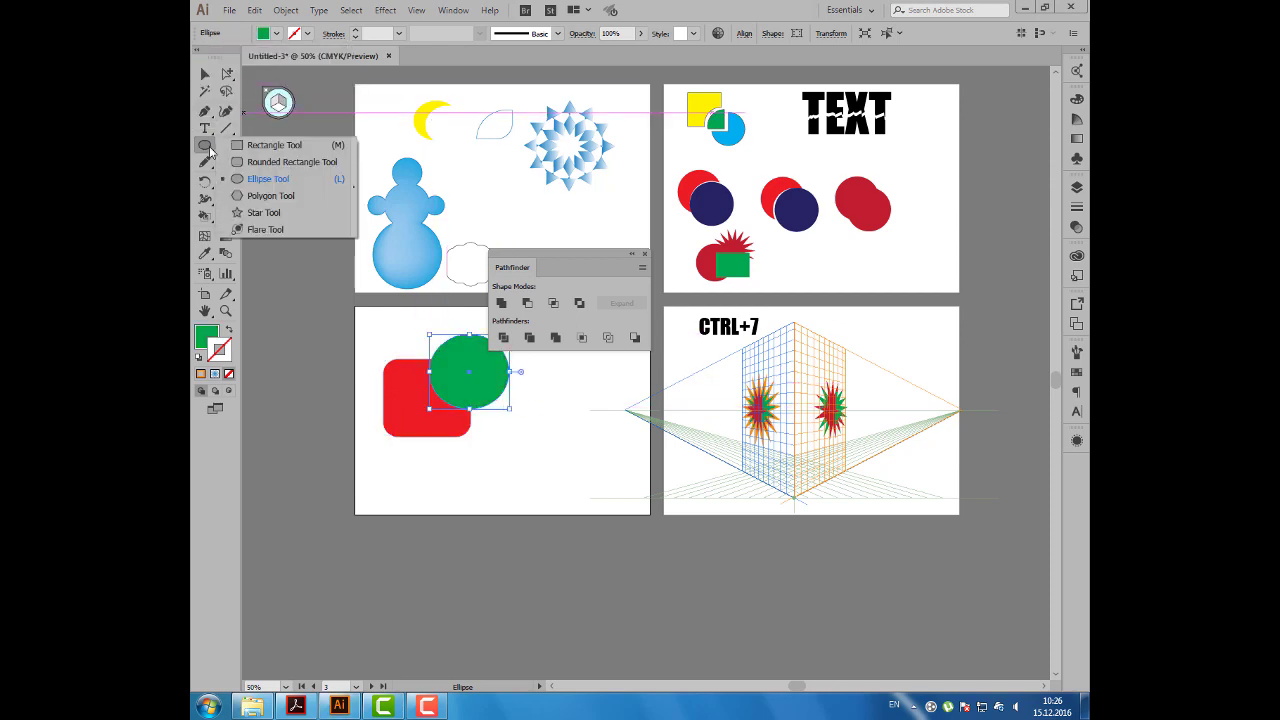
click(263, 212)
drag(469, 412, 510, 455)
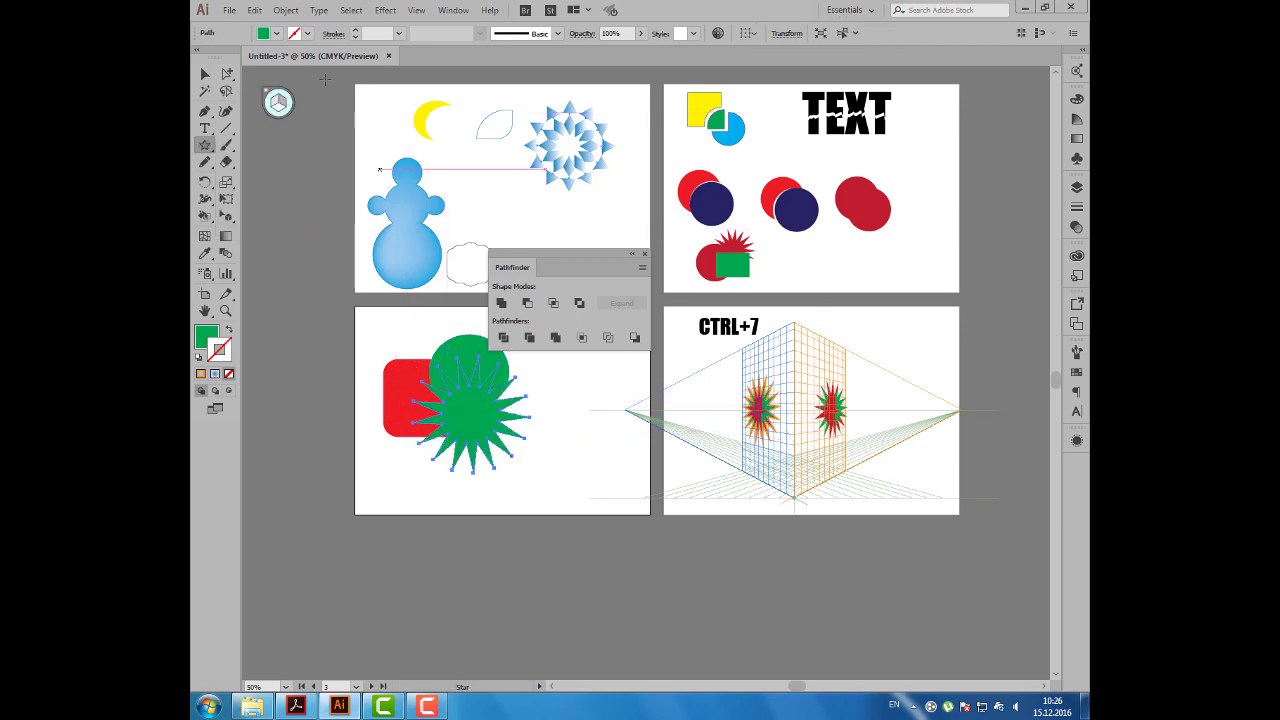
click(276, 33)
click(248, 57)
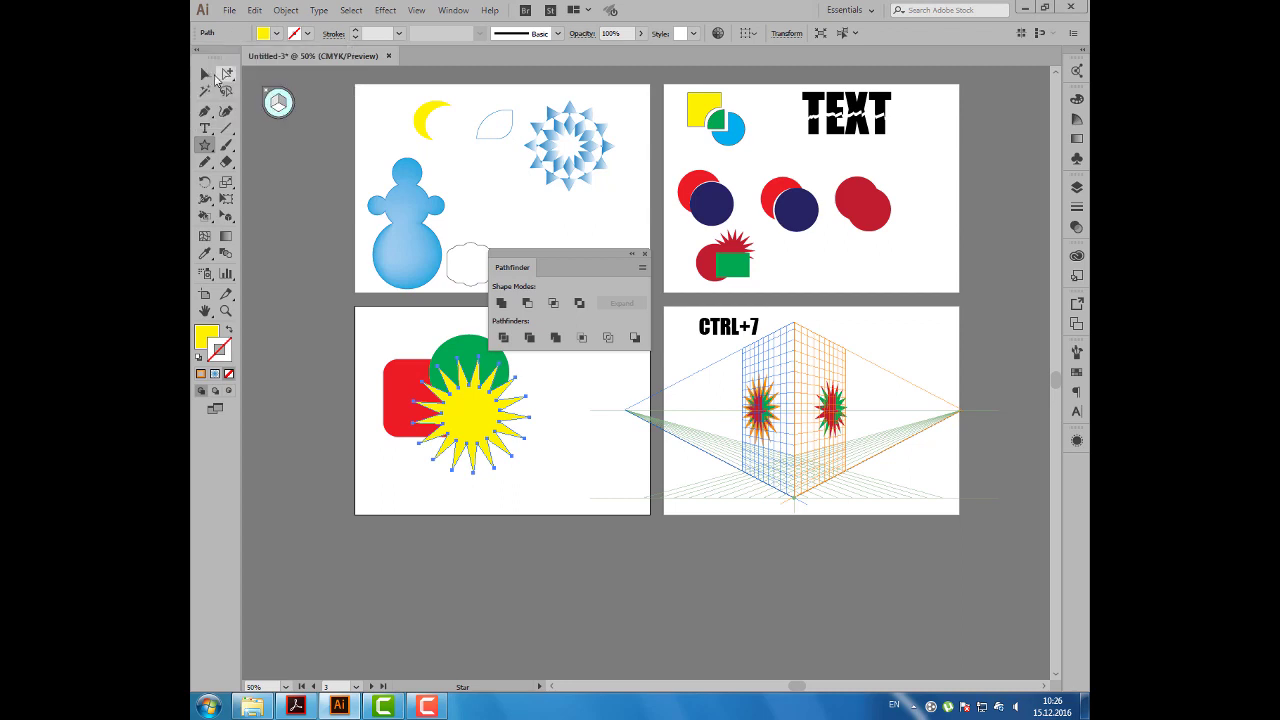
click(205, 74)
Apply Pathfinder Outline to the three overlapping shapes and set their stroke weight to 7 pt.
drag(374, 424, 462, 334)
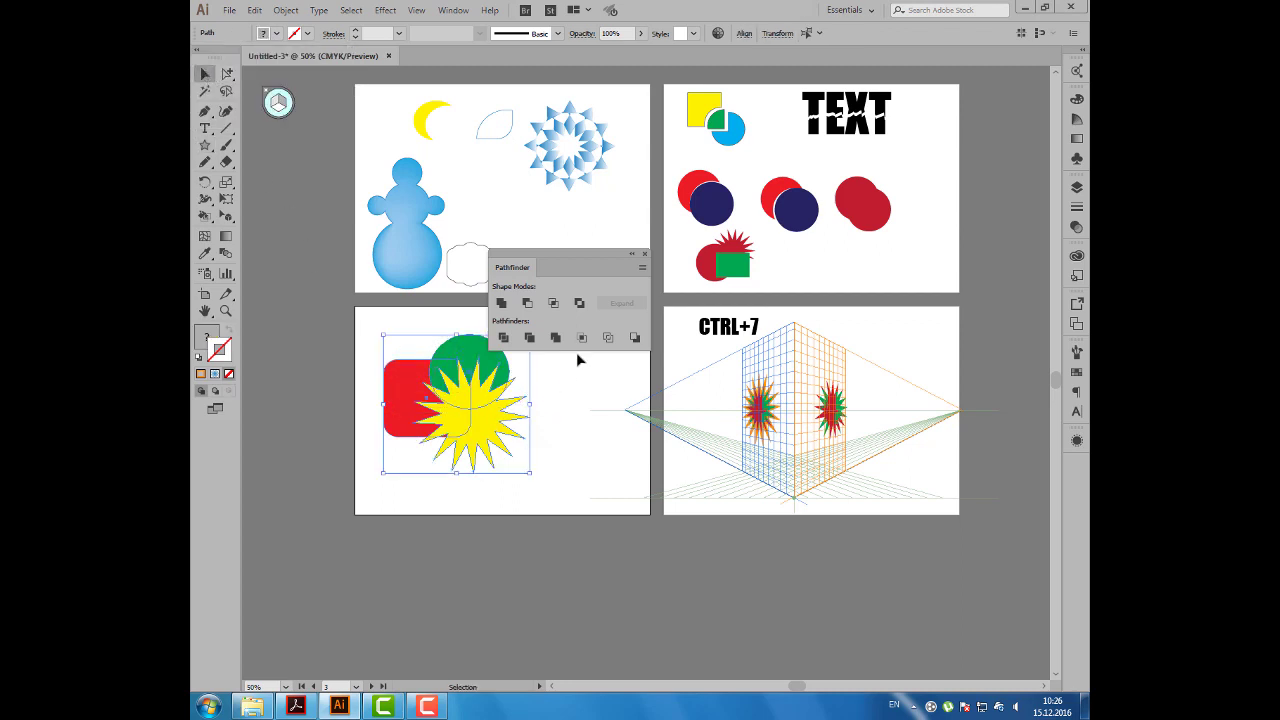
click(608, 339)
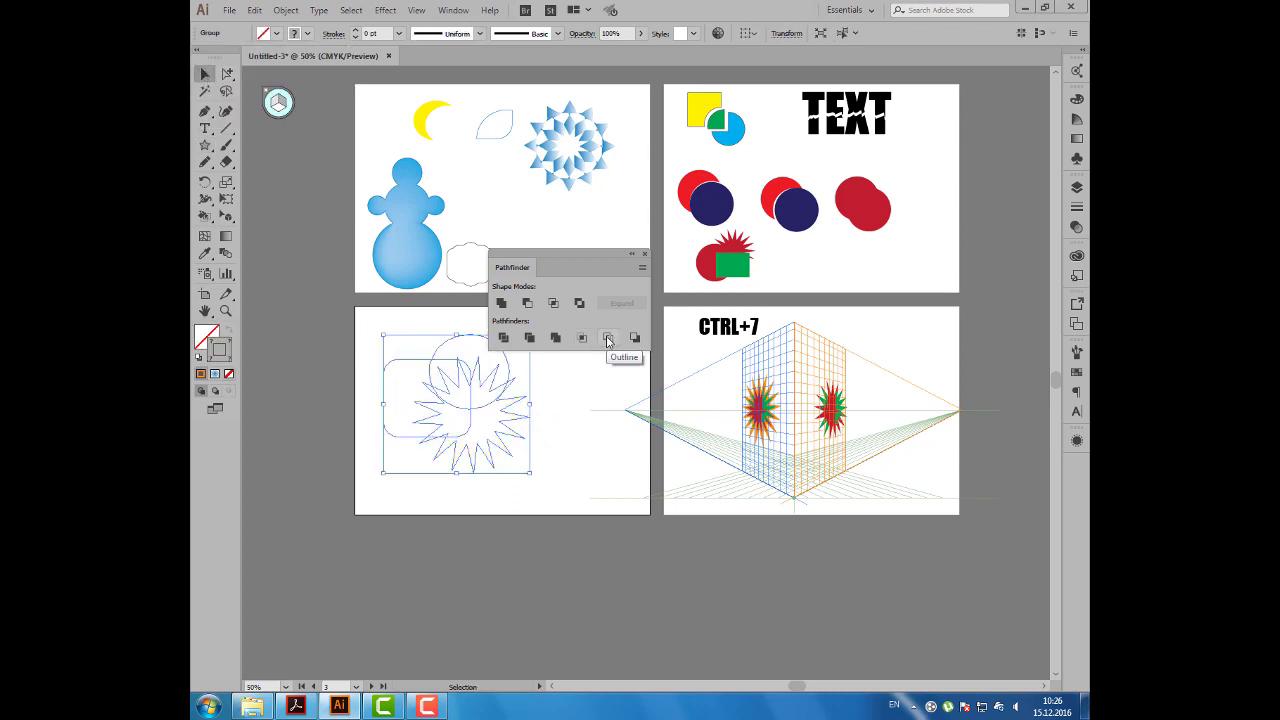
click(372, 34)
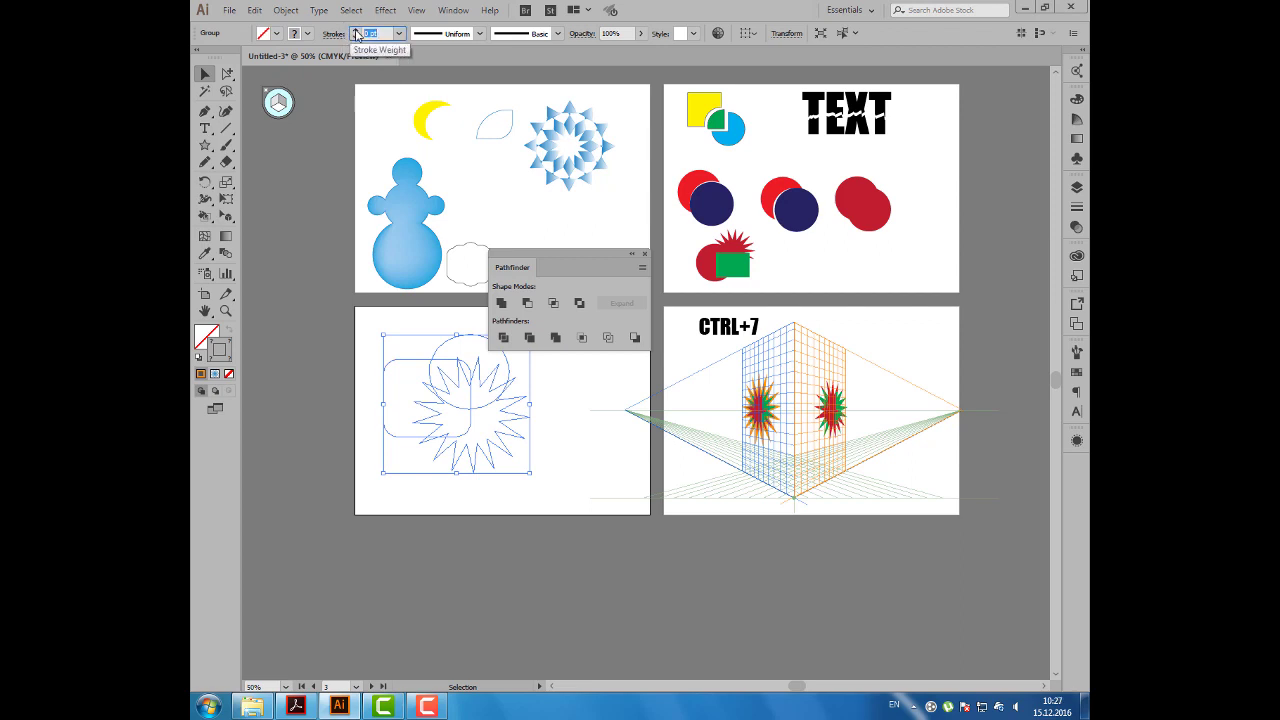
click(356, 31)
click(356, 30)
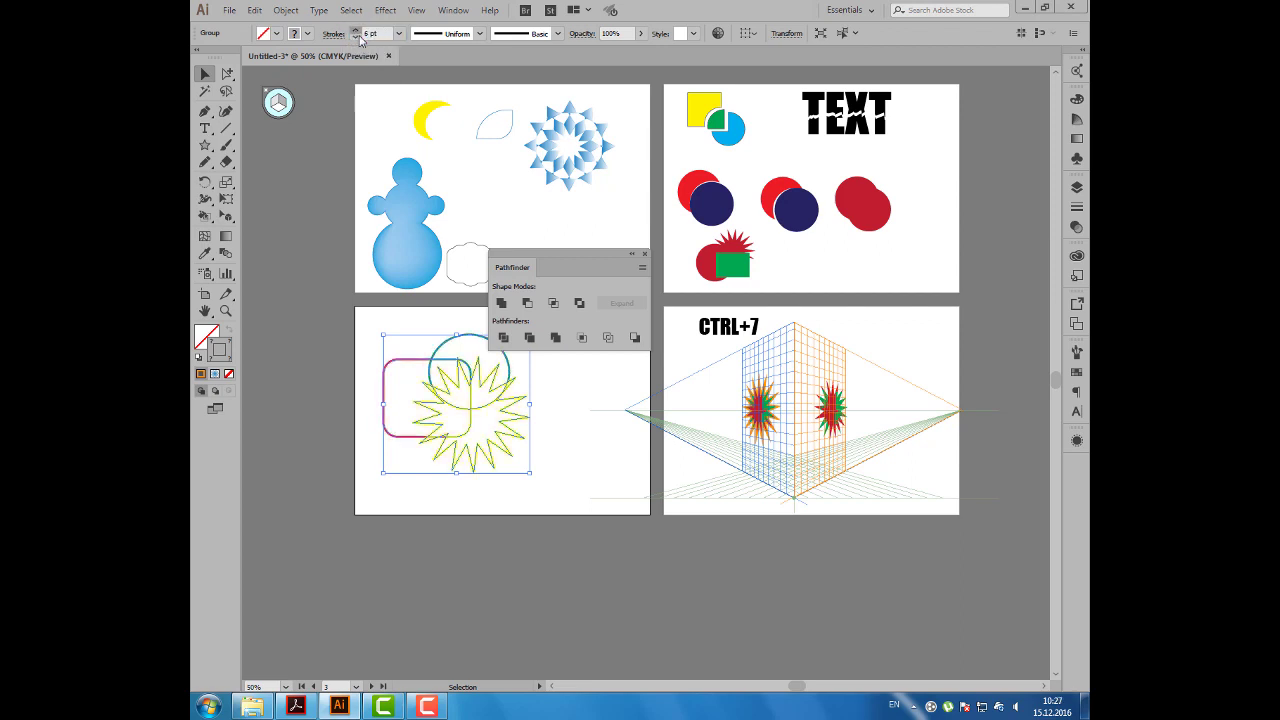
click(356, 30)
click(356, 30)
Scale the outlined group down and deselect it.
drag(529, 253, 558, 189)
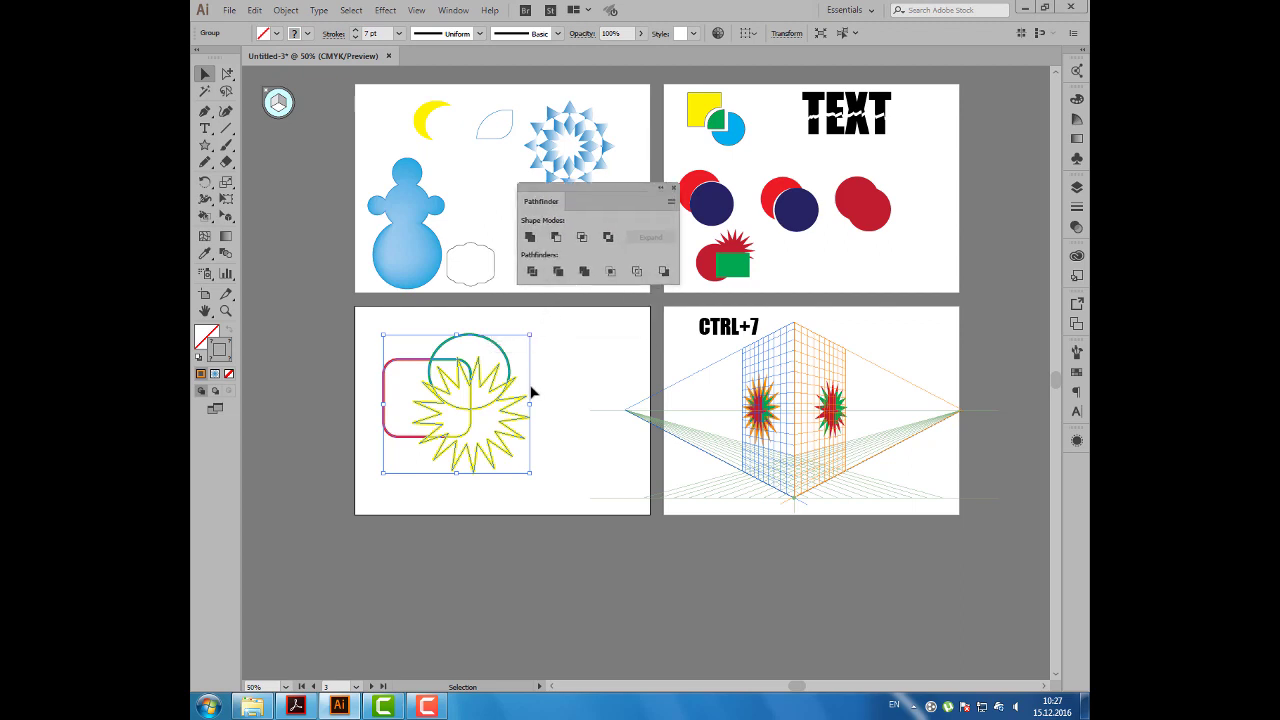
drag(529, 472, 478, 424)
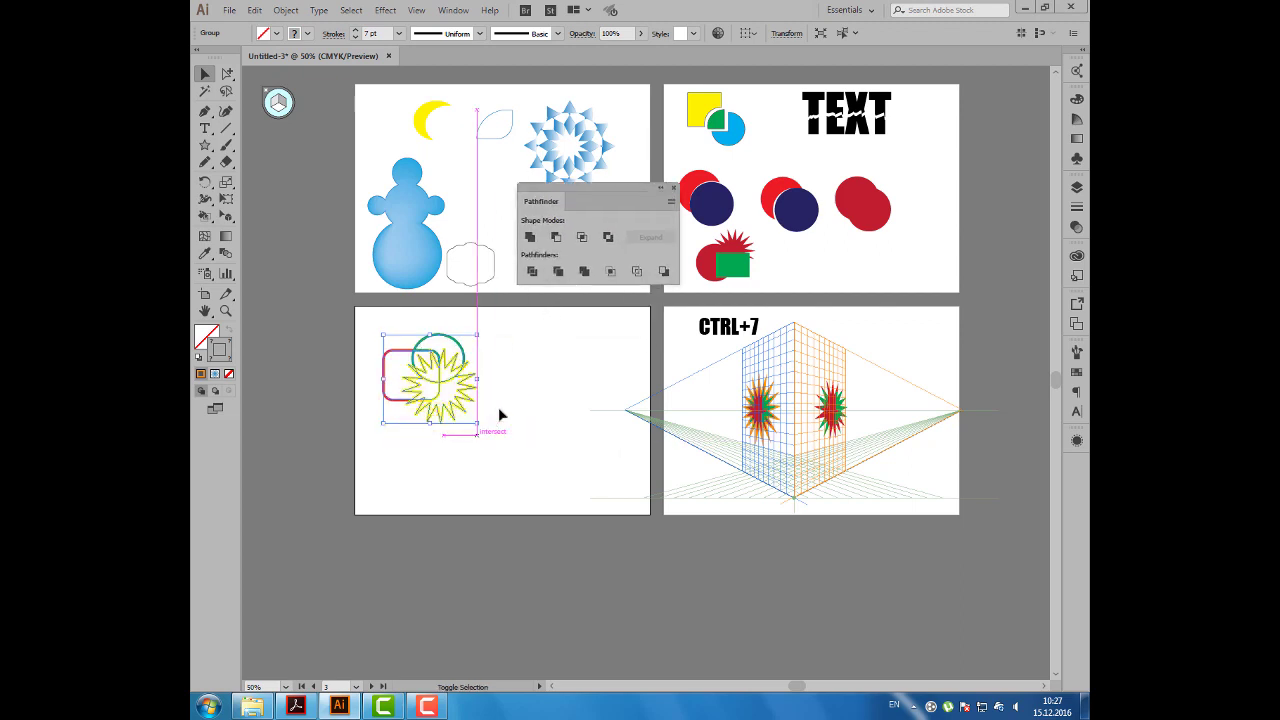
click(540, 363)
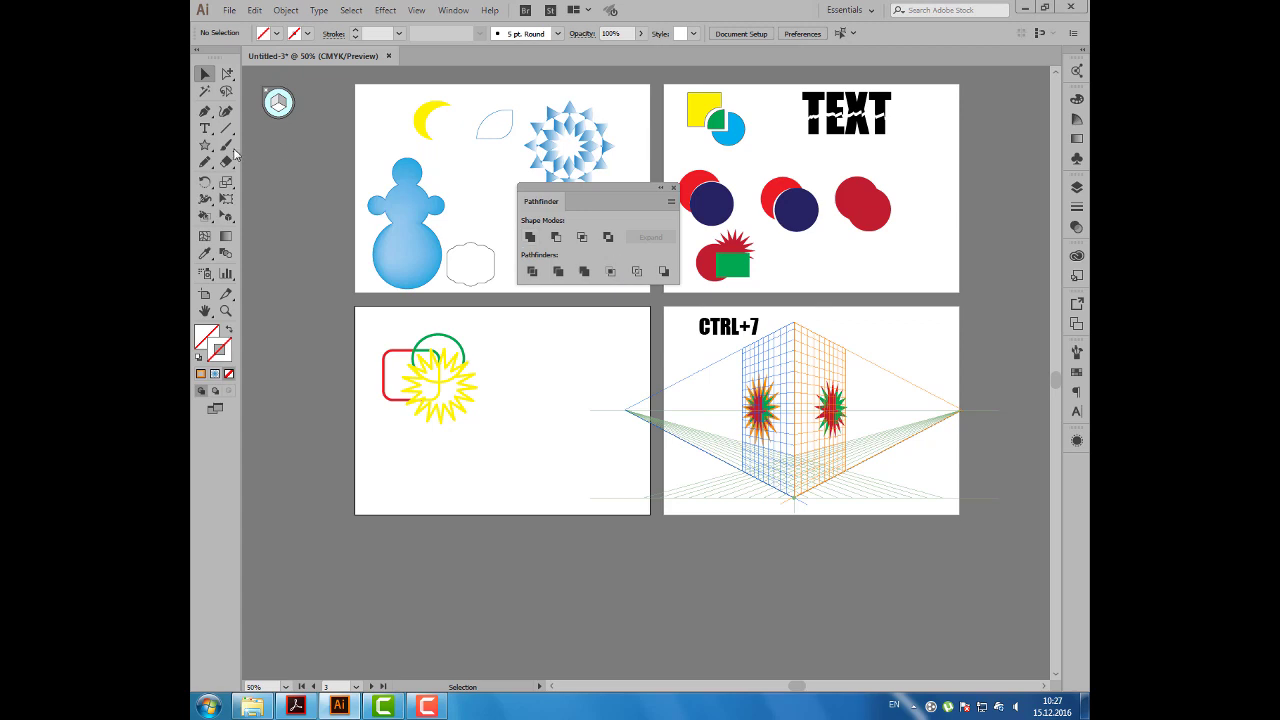
Draw a red-filled circle to the right of the outlined shapes.
click(205, 145)
click(267, 178)
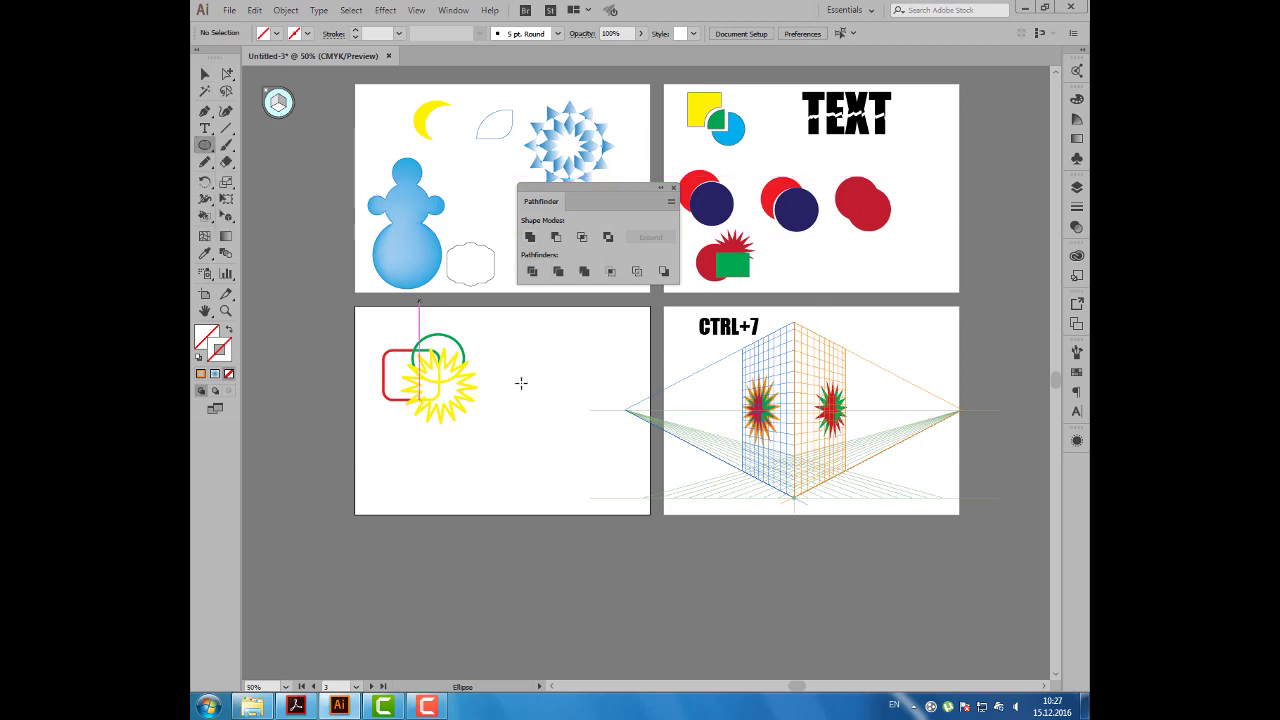
drag(517, 346, 566, 393)
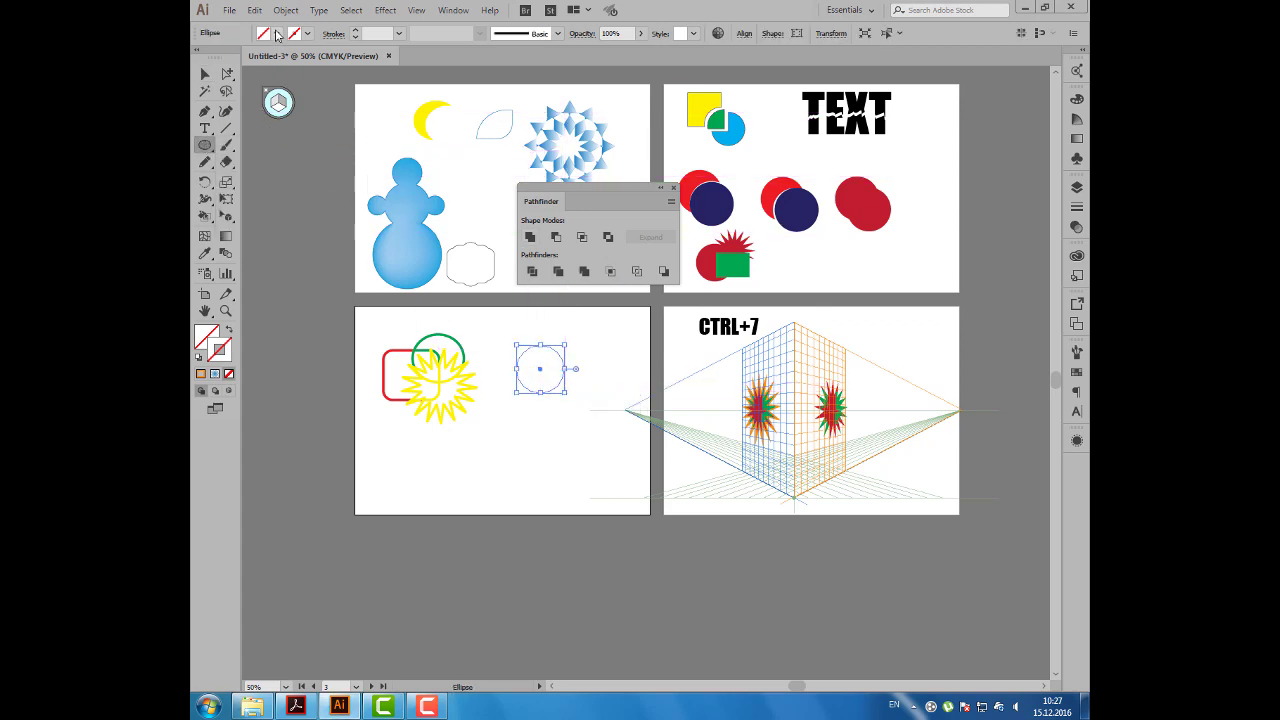
click(276, 33)
click(239, 58)
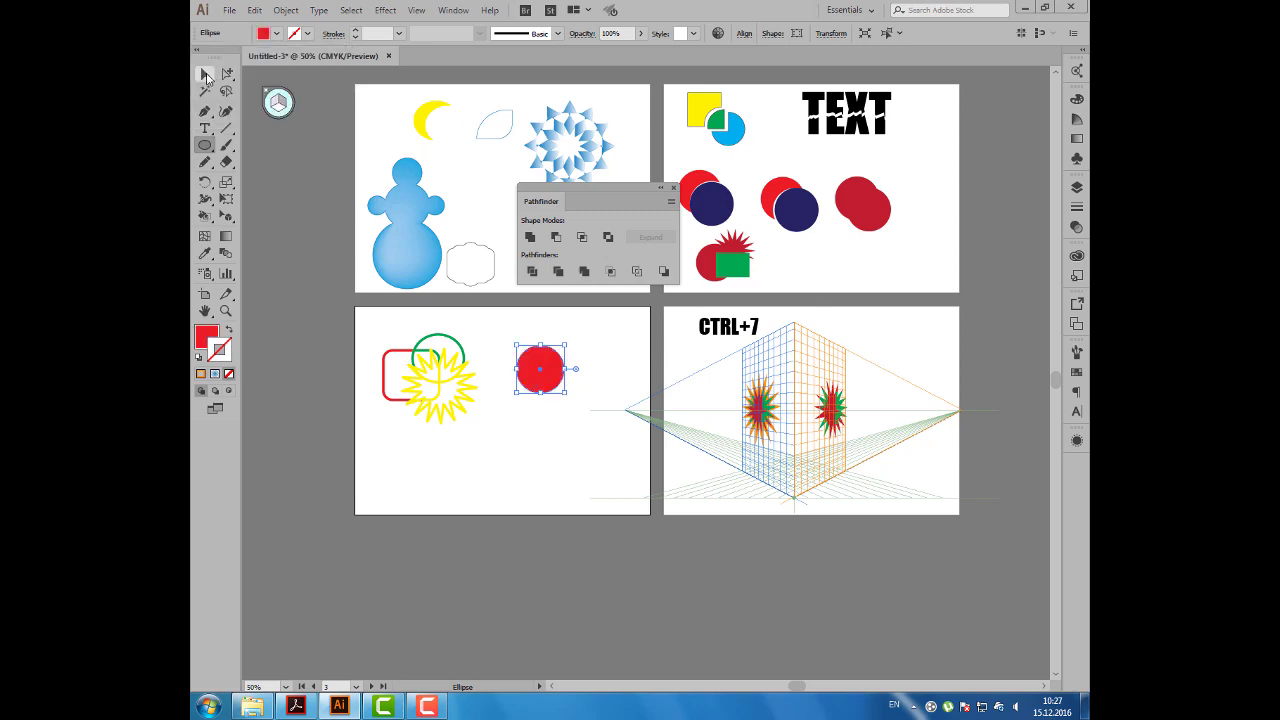
Duplicate the circle offset down-right and fill the copy green.
click(205, 74)
drag(532, 367, 553, 386)
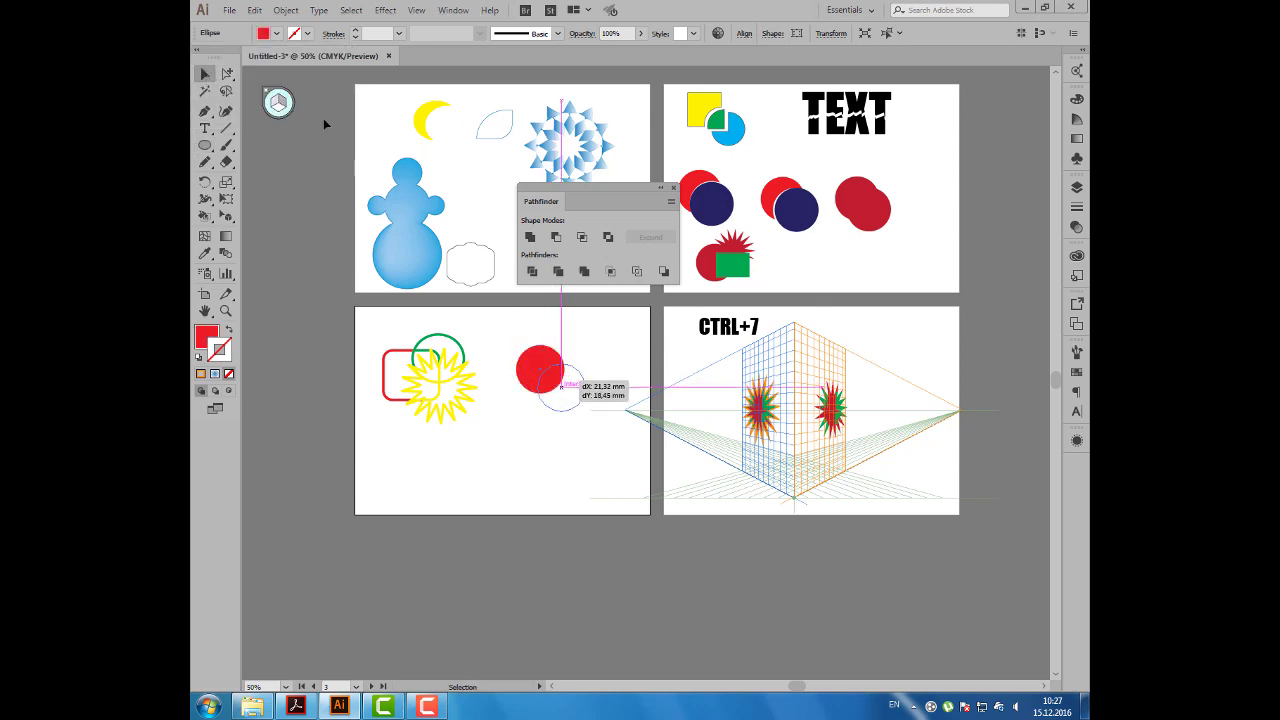
click(276, 33)
click(258, 57)
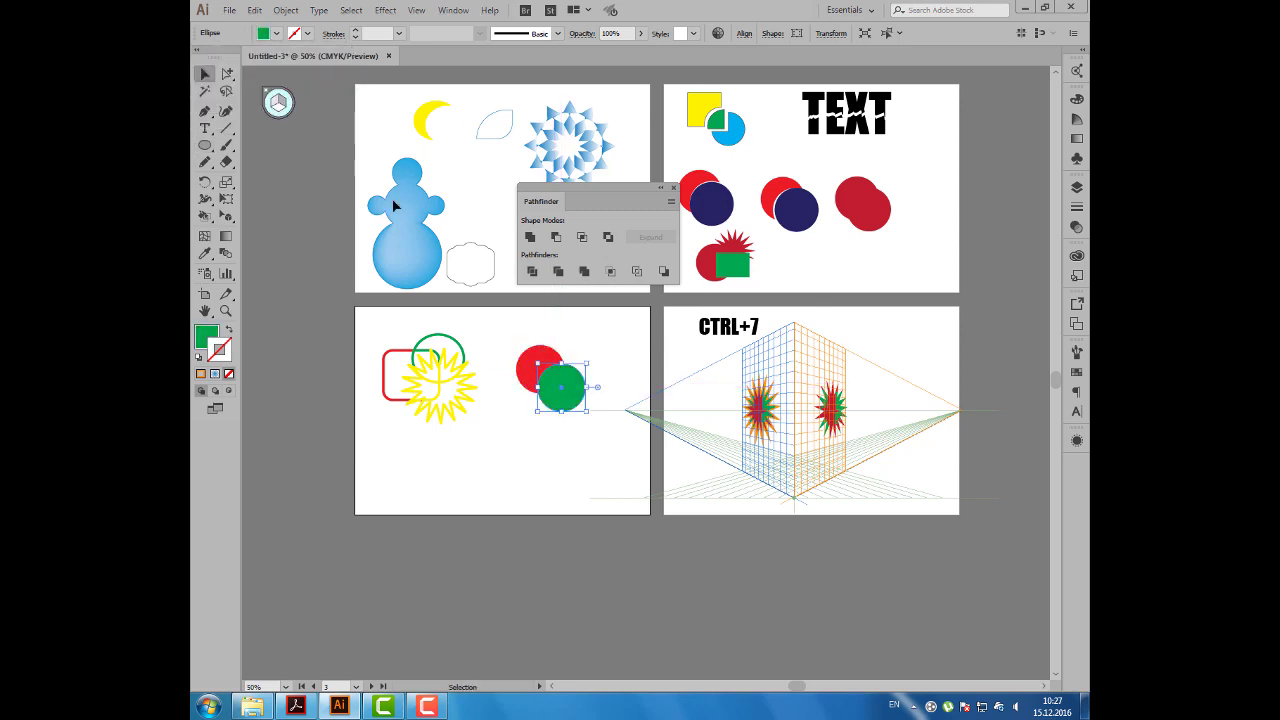
Cut the red circle out of the green with Minus Back, after undoing a Minus Front attempt.
drag(518, 330, 588, 412)
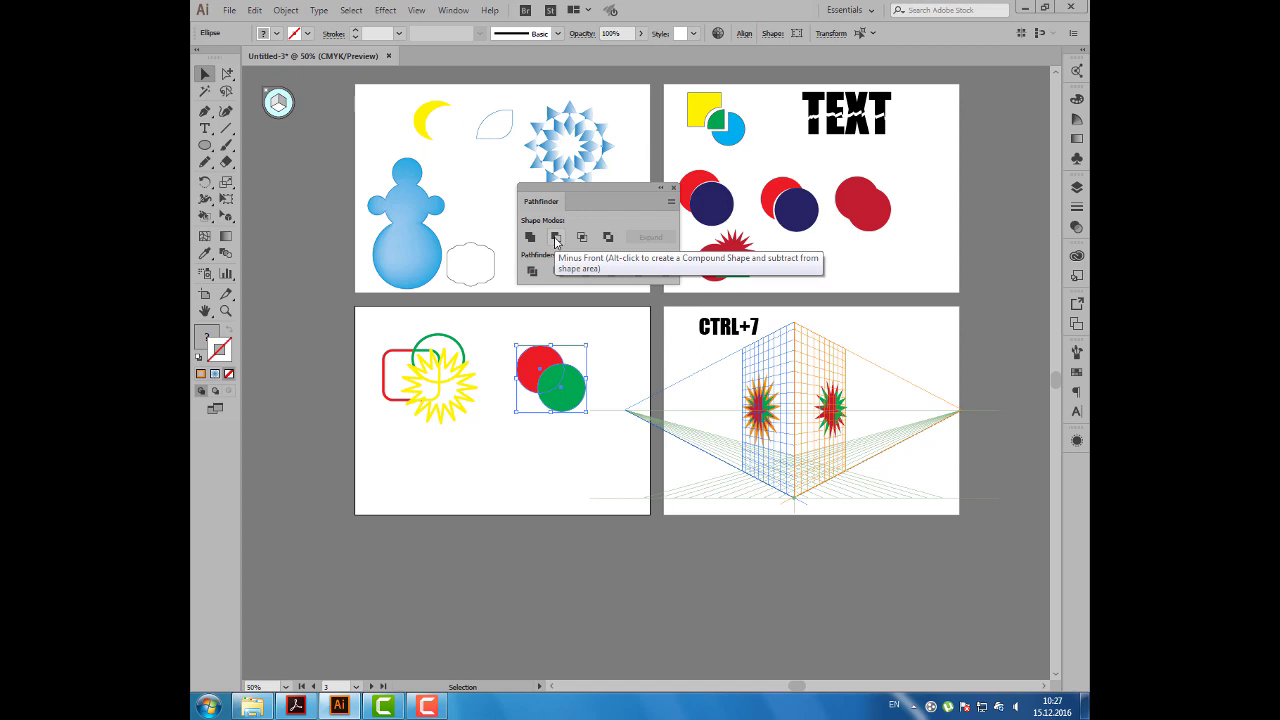
click(556, 238)
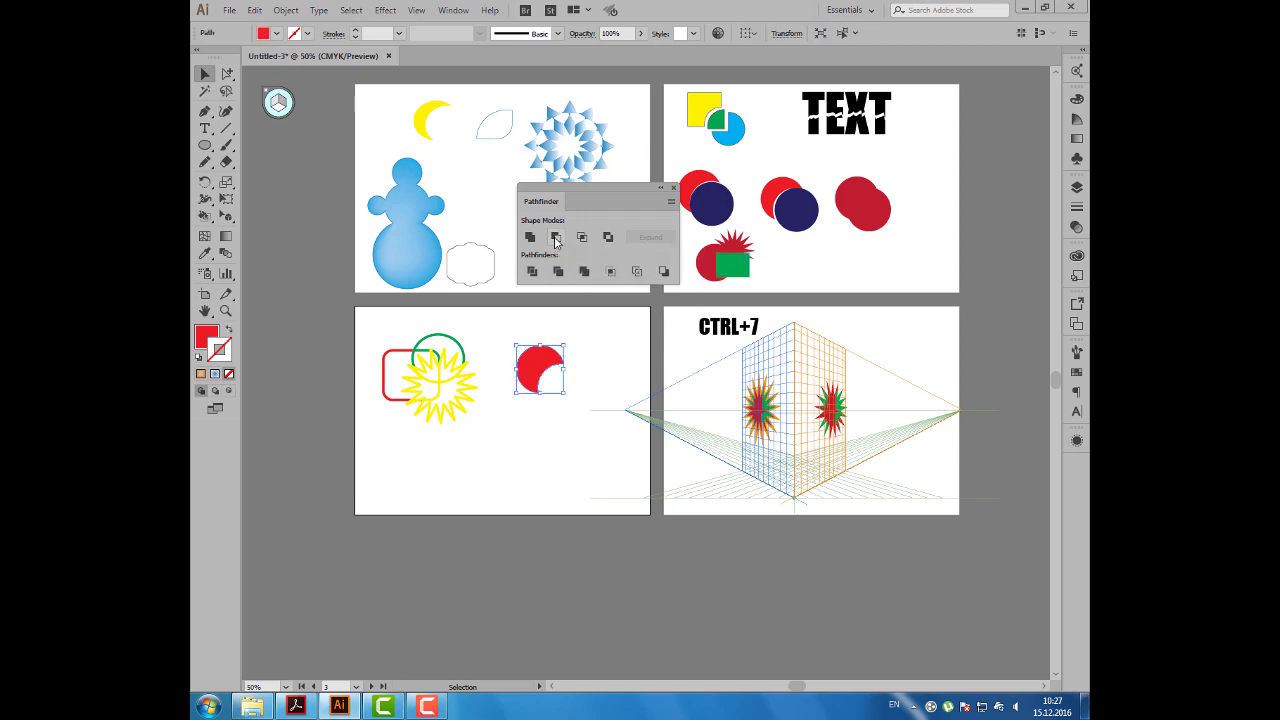
key(ctrl+z)
click(665, 272)
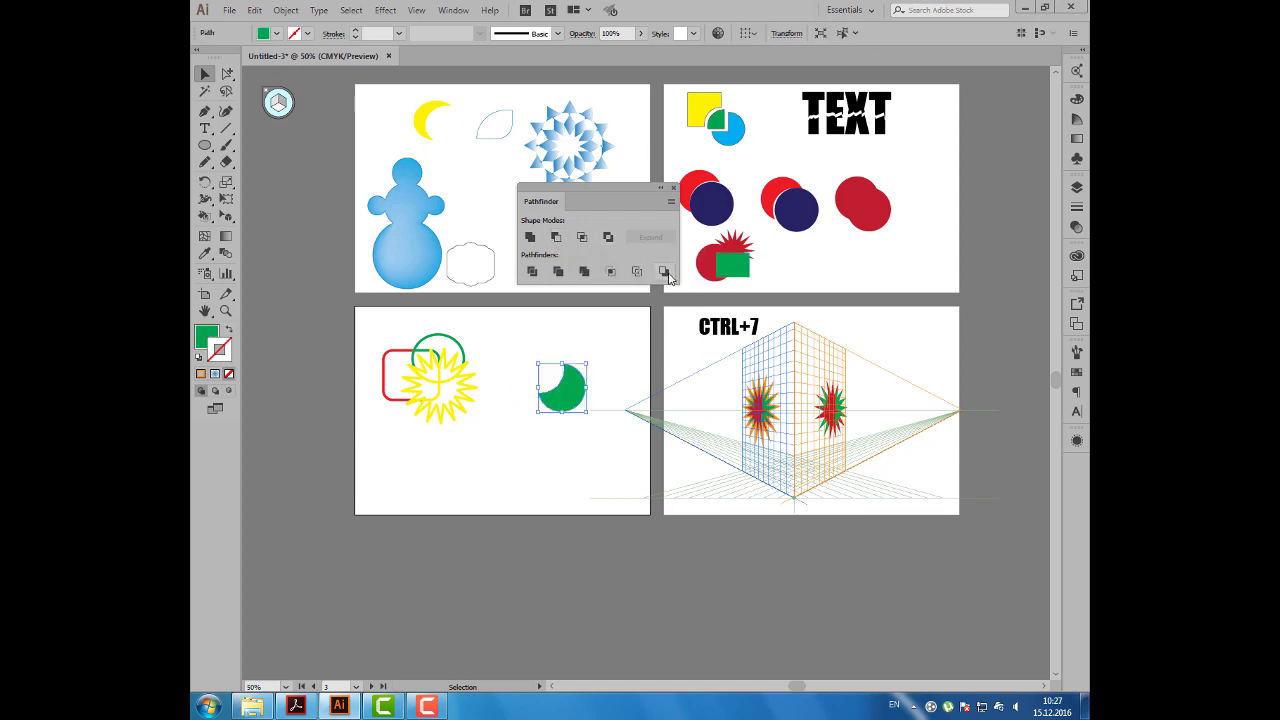
mouse_move(617, 209)
mouse_down()
mouse_move(651, 269)
mouse_move(631, 265)
mouse_up()
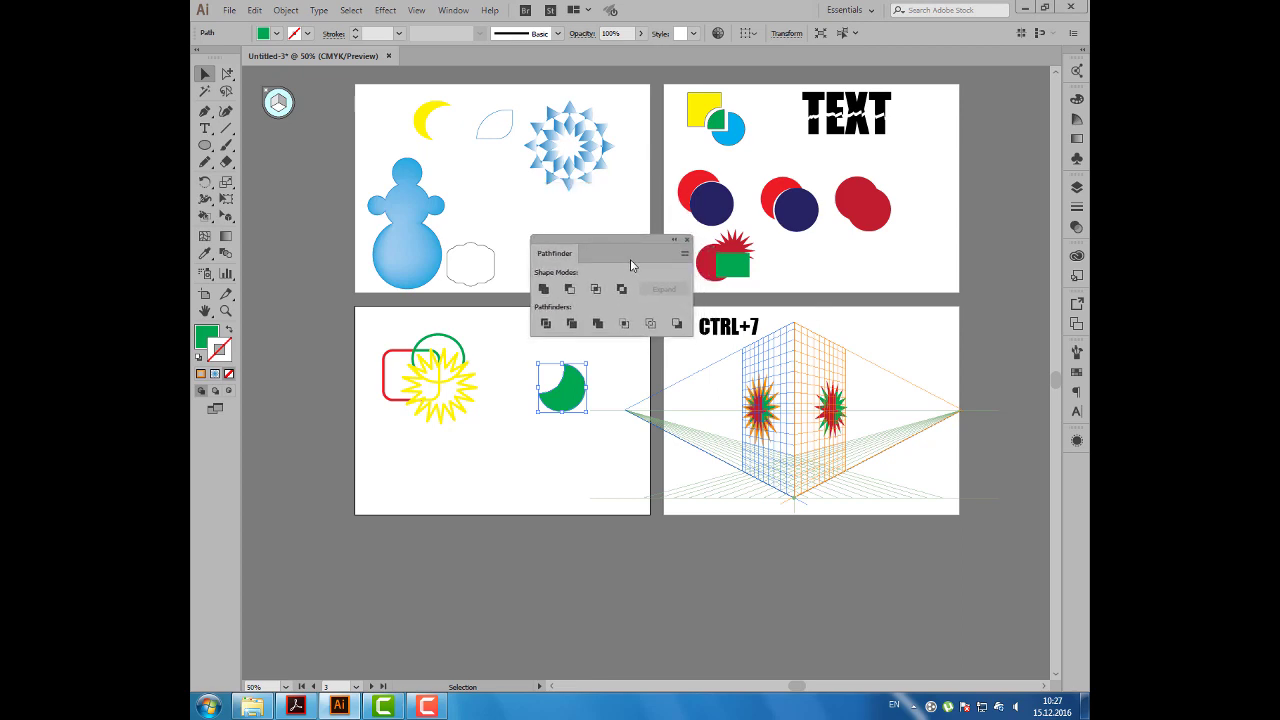